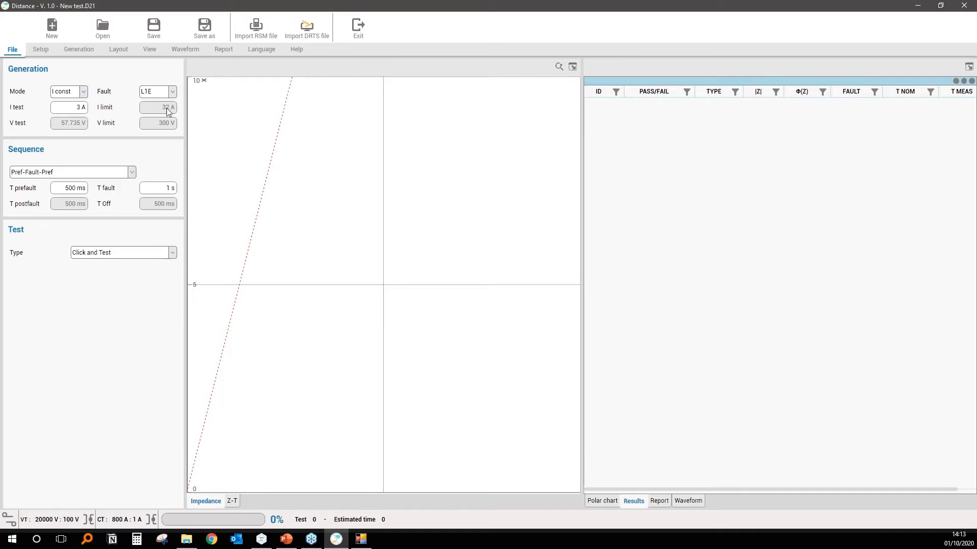
Examine the fault type, test current and test type options, the impedance plane and the generation commands.
{"action": "left_click", "coordinate": [173, 92]}
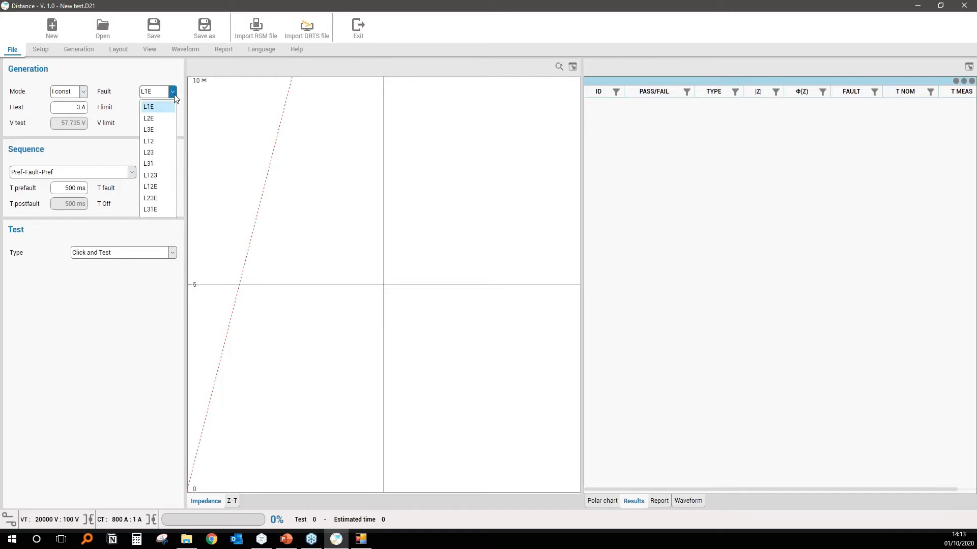
{"action": "left_click", "coordinate": [174, 93]}
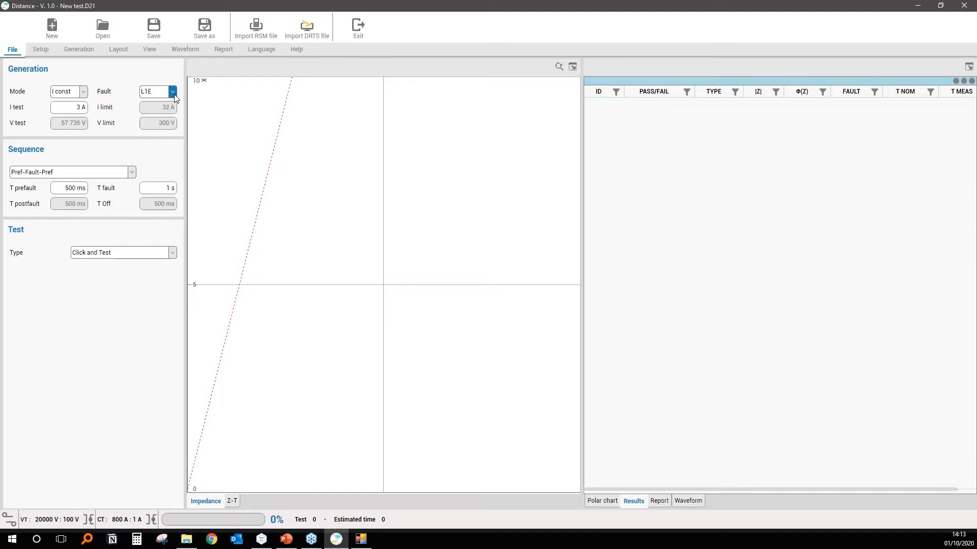
{"action": "double_click", "coordinate": [82, 108]}
{"action": "left_click", "coordinate": [121, 255]}
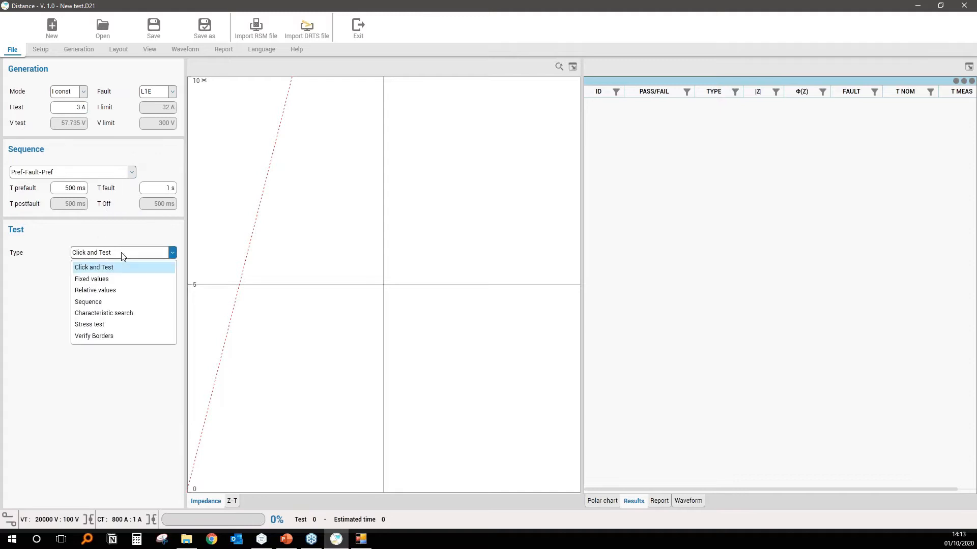
{"action": "left_click", "coordinate": [143, 254]}
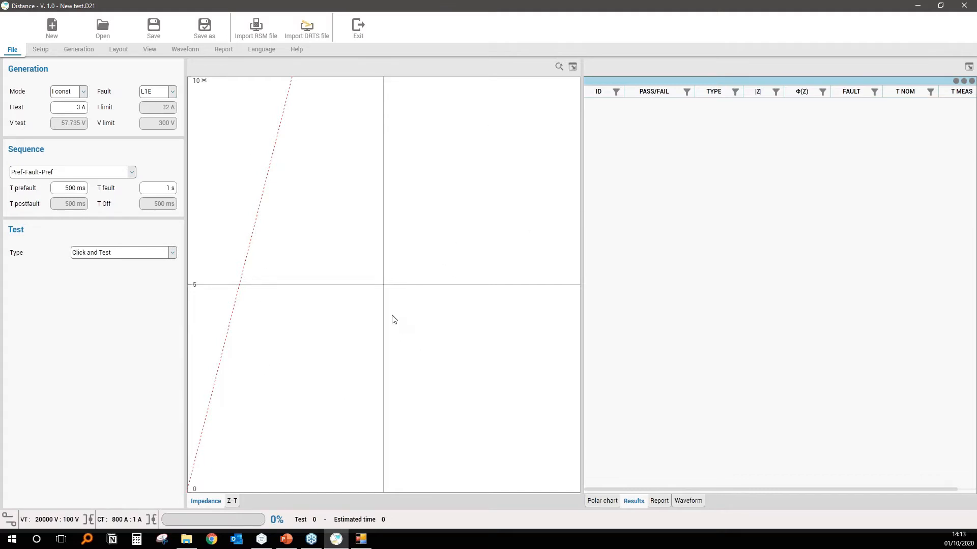
{"action": "scroll", "coordinate": [405, 284], "scroll_direction": "down", "scroll_amount": 5}
{"action": "scroll", "coordinate": [404, 283], "scroll_direction": "down", "scroll_amount": 1}
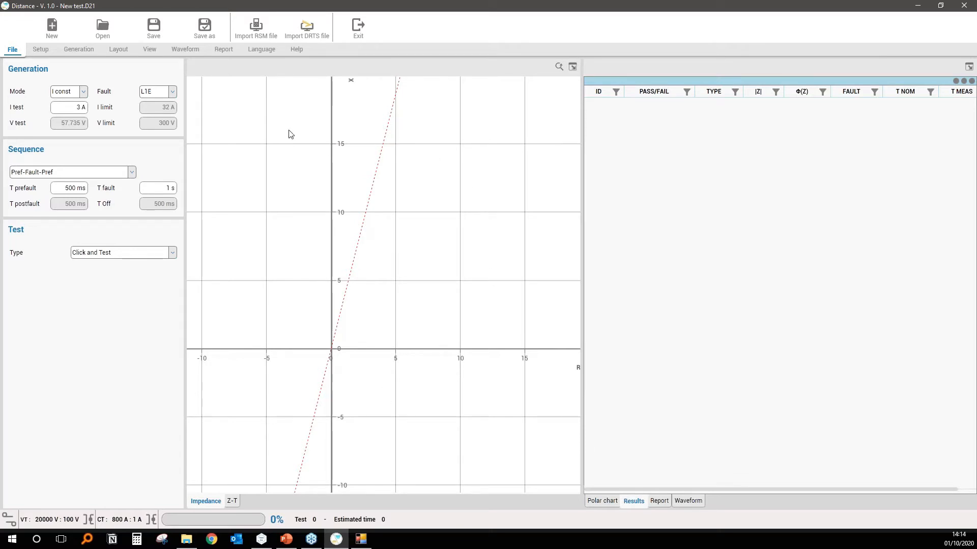
{"action": "left_click", "coordinate": [87, 50]}
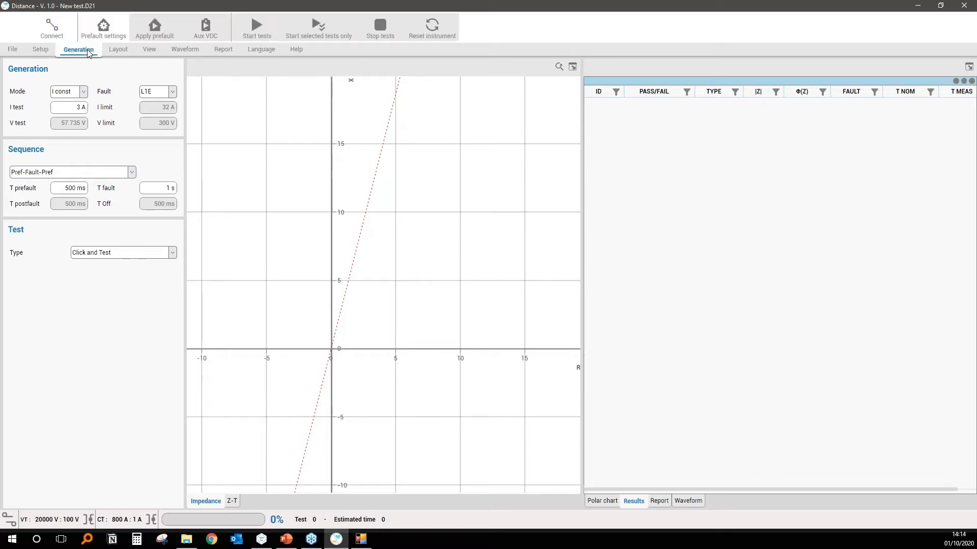
Create new relay settings from the specific model SIEMENS SIPROTEC 4 7SA61X, continuing without importing a file.
{"action": "left_click", "coordinate": [41, 51]}
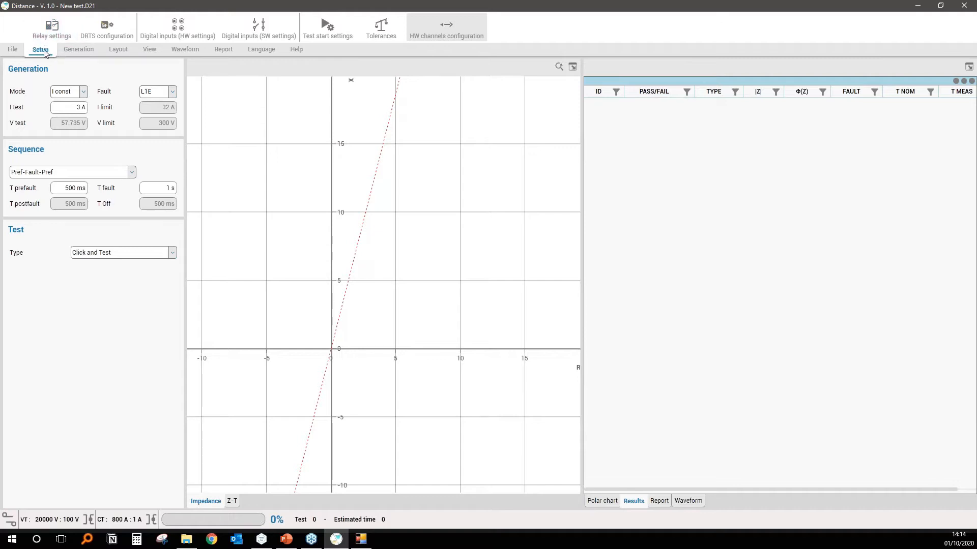
{"action": "left_click", "coordinate": [59, 27]}
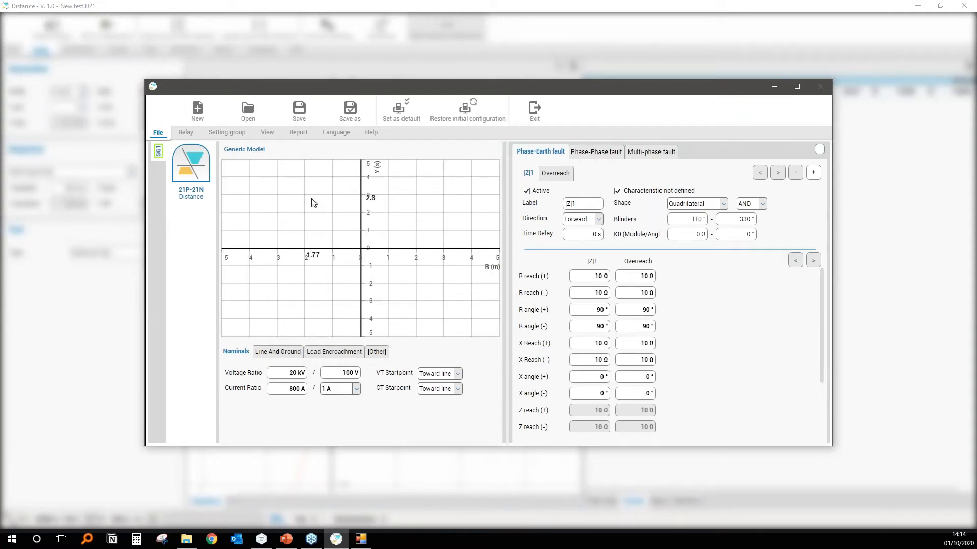
{"action": "left_click", "coordinate": [198, 112]}
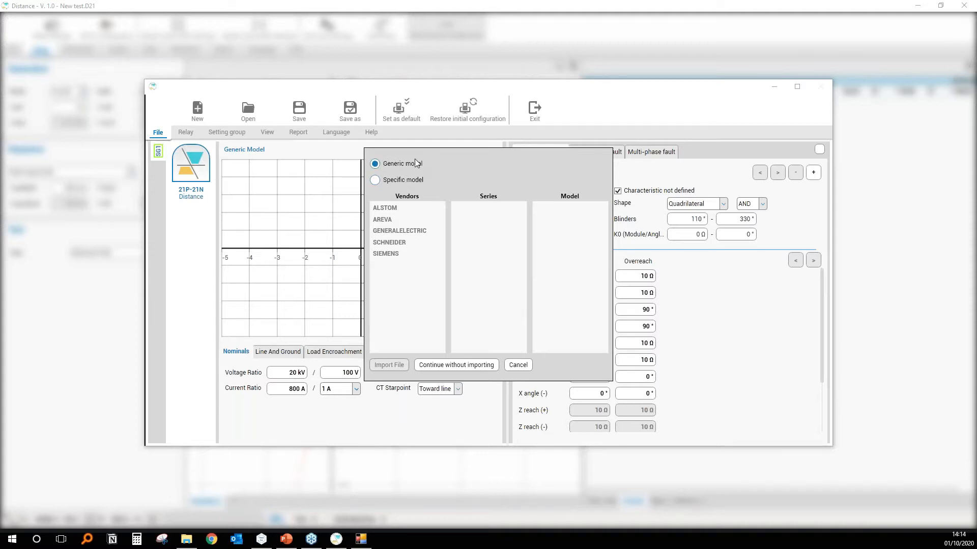
{"action": "left_click", "coordinate": [375, 180]}
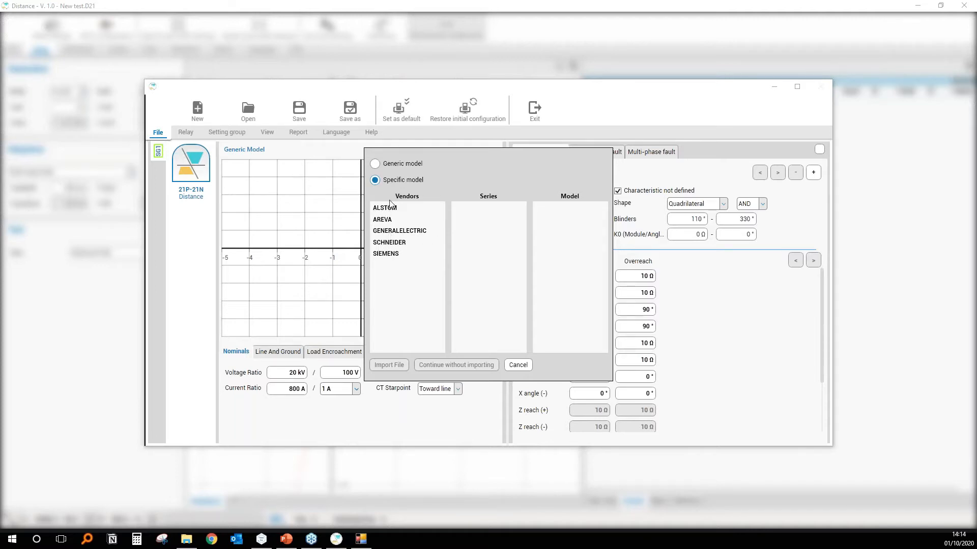
{"action": "left_click", "coordinate": [391, 254]}
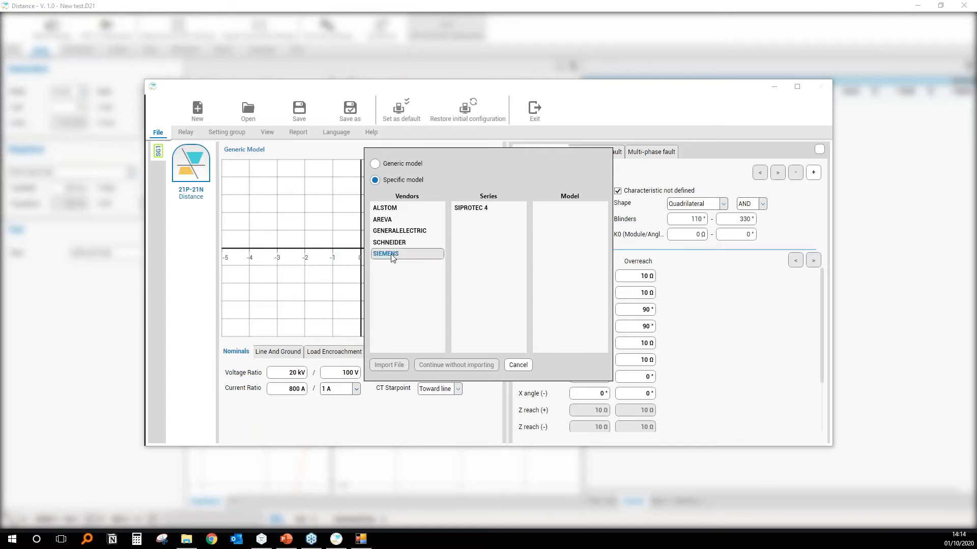
{"action": "left_click", "coordinate": [475, 210]}
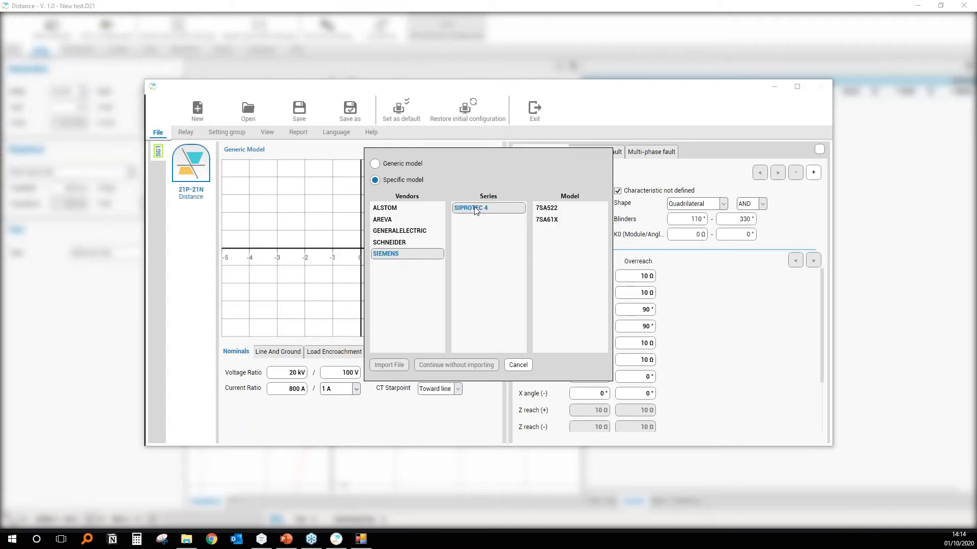
{"action": "left_click", "coordinate": [548, 221]}
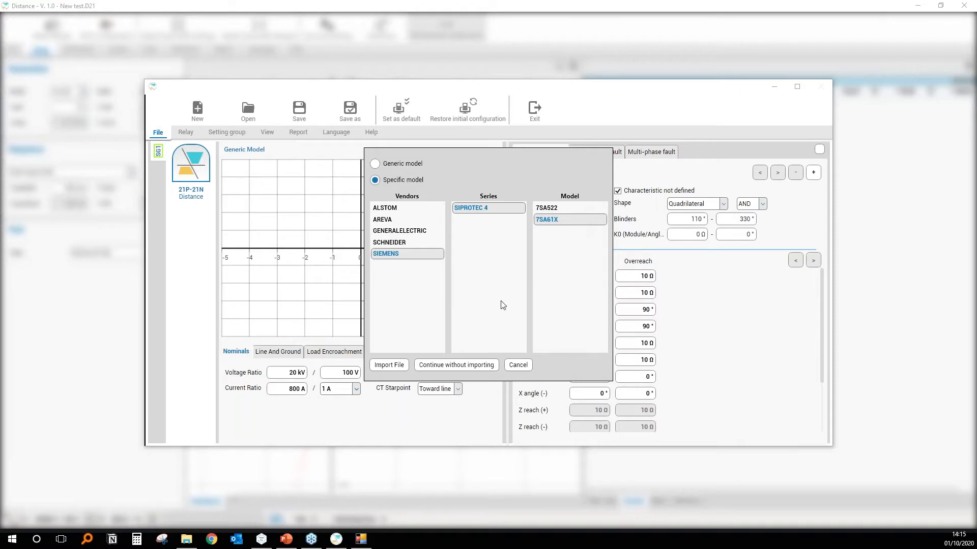
{"action": "left_click", "coordinate": [396, 366]}
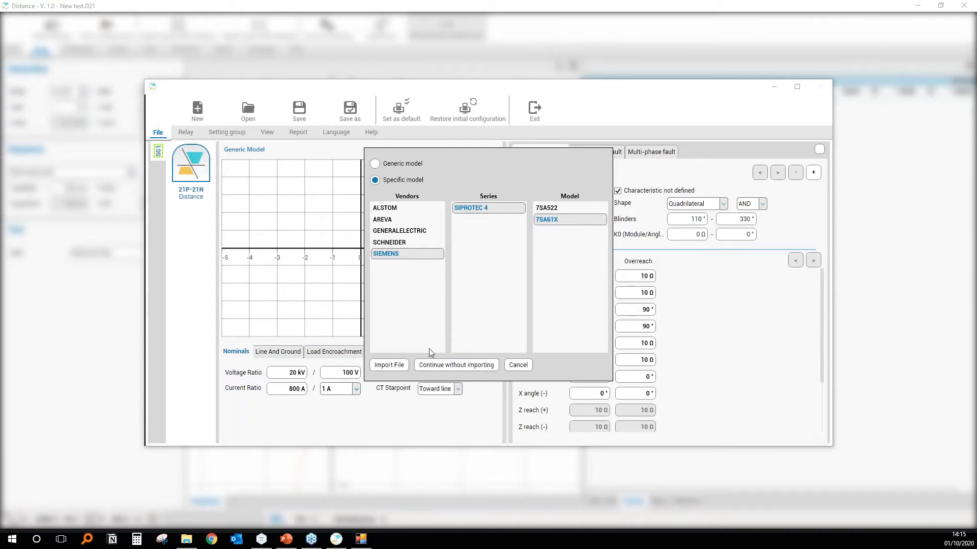
{"action": "left_click", "coordinate": [481, 365]}
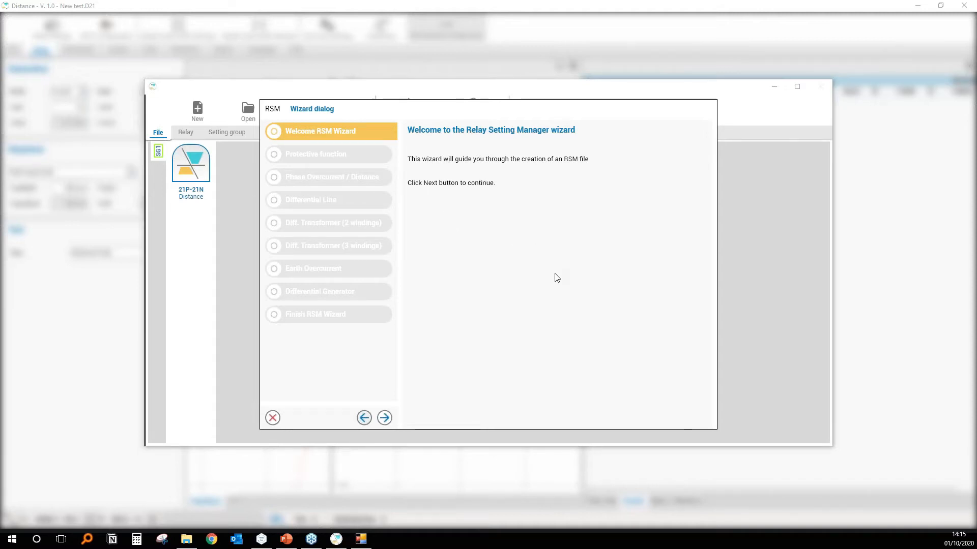
Enable the Distance [21P-21N] function in the RSM wizard, accept the default nominal values and finish the wizard.
{"action": "left_click", "coordinate": [385, 419]}
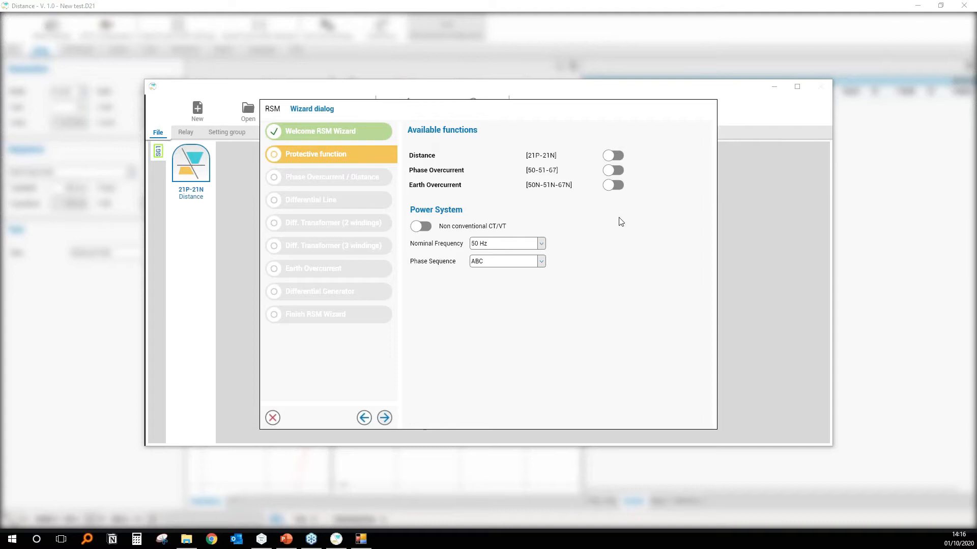
{"action": "left_click", "coordinate": [612, 160]}
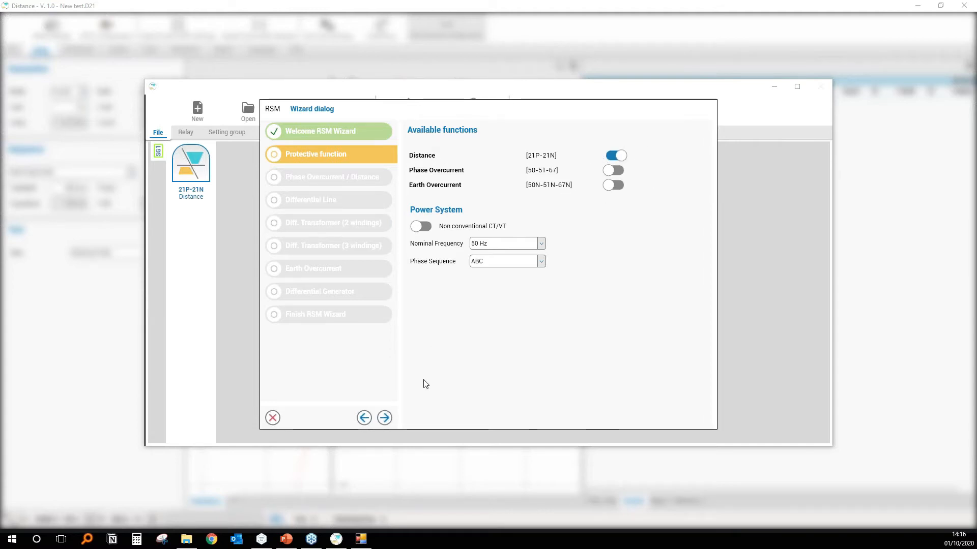
{"action": "left_click", "coordinate": [384, 418]}
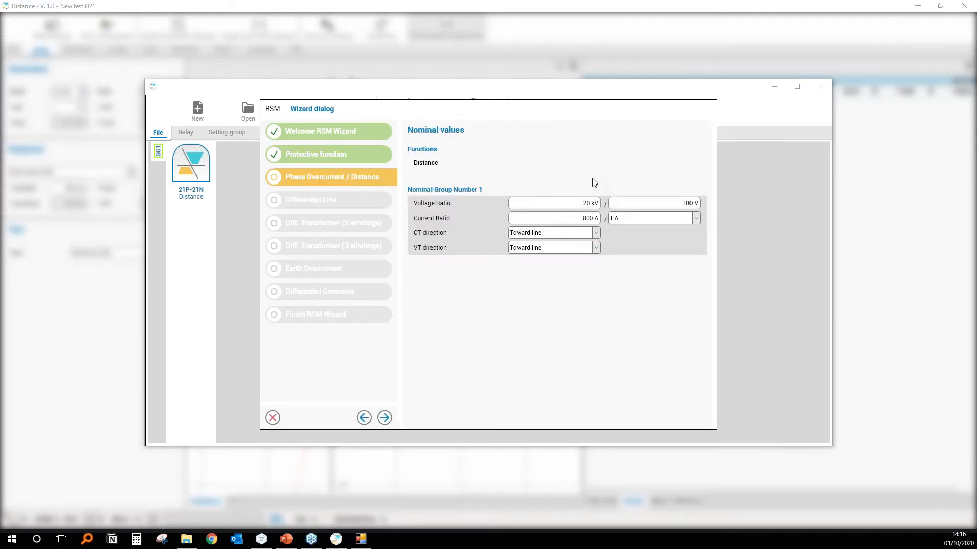
{"action": "left_click", "coordinate": [385, 419]}
{"action": "left_click", "coordinate": [273, 419]}
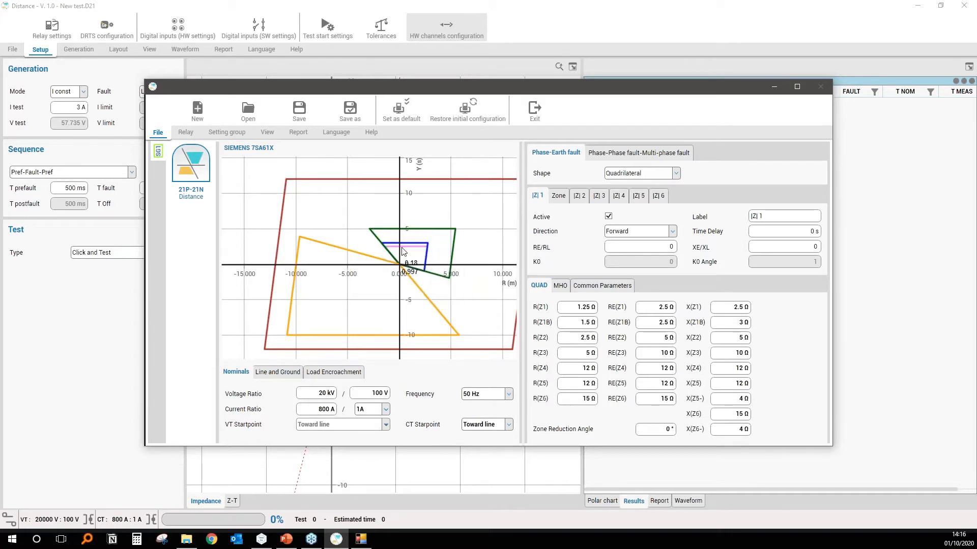
Set the zone 1 reactance reach X(Z1) to 1 Ω and check the changed characteristic in the plot.
{"action": "left_click_drag", "start_coordinate": [395, 256], "coordinate": [371, 256]}
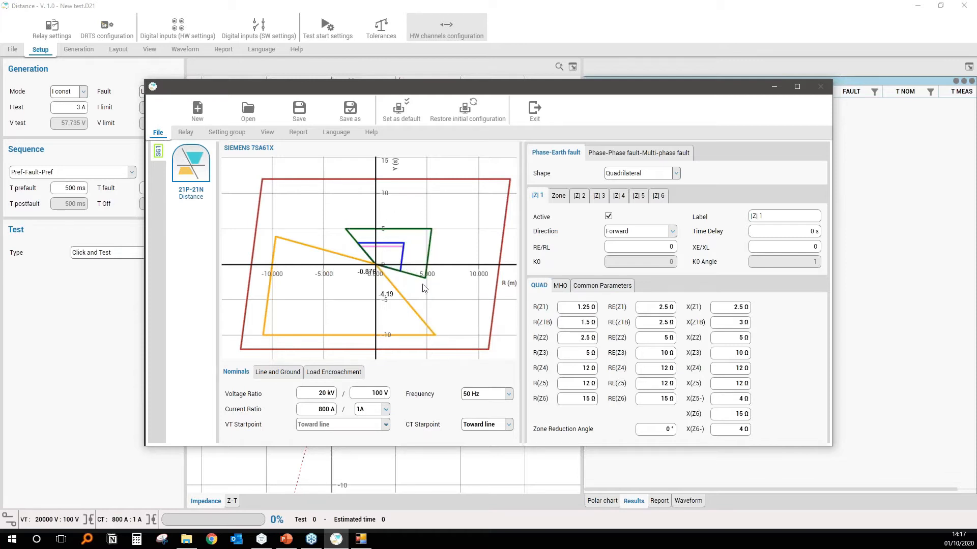
{"action": "left_click", "coordinate": [735, 308]}
{"action": "type", "text": "1"}
{"action": "key", "text": "Return"}
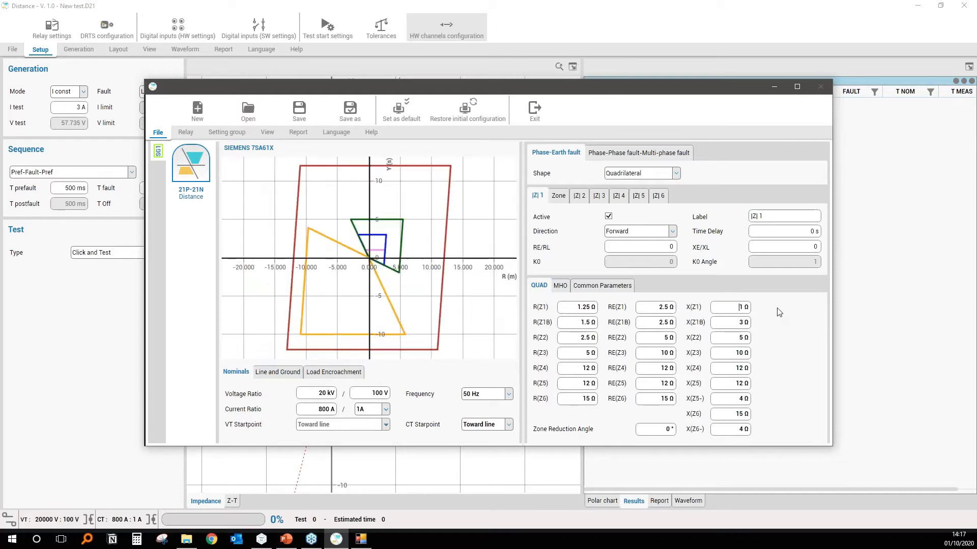
{"action": "mouse_move", "coordinate": [374, 256]}
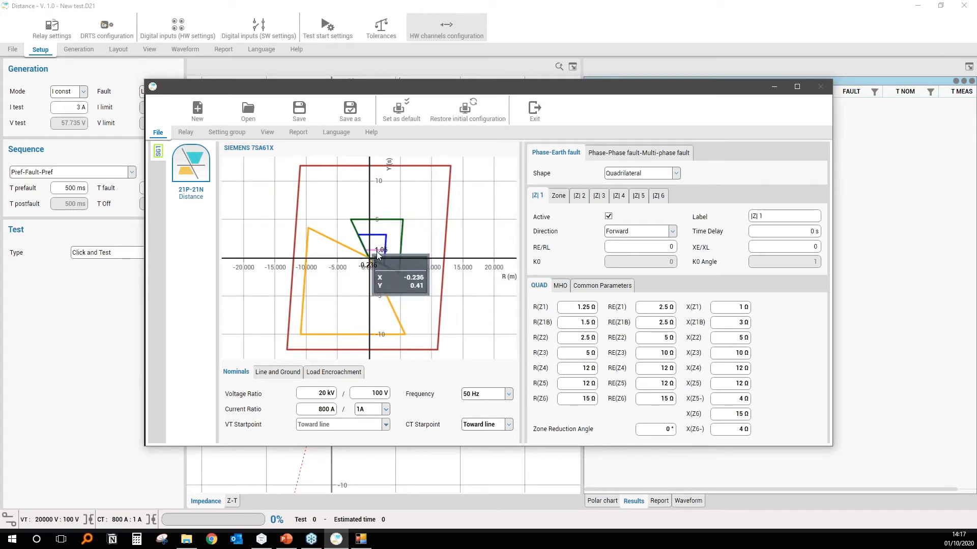
Set the zone 1 reactance reach X(Z1) to 2 Ω and exit the relay settings to the distance test.
{"action": "double_click", "coordinate": [725, 306]}
{"action": "type", "text": "2"}
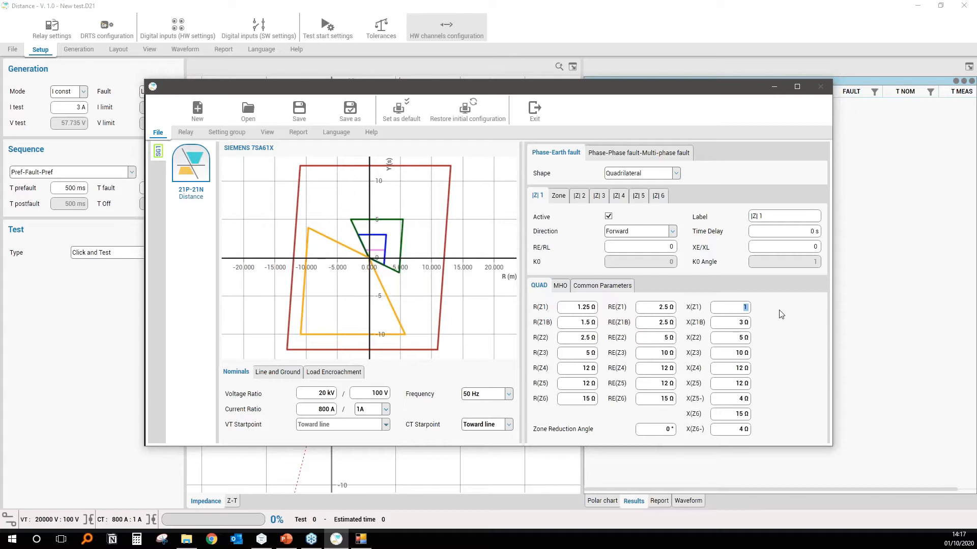
{"action": "key", "text": "Return"}
{"action": "left_click", "coordinate": [535, 109]}
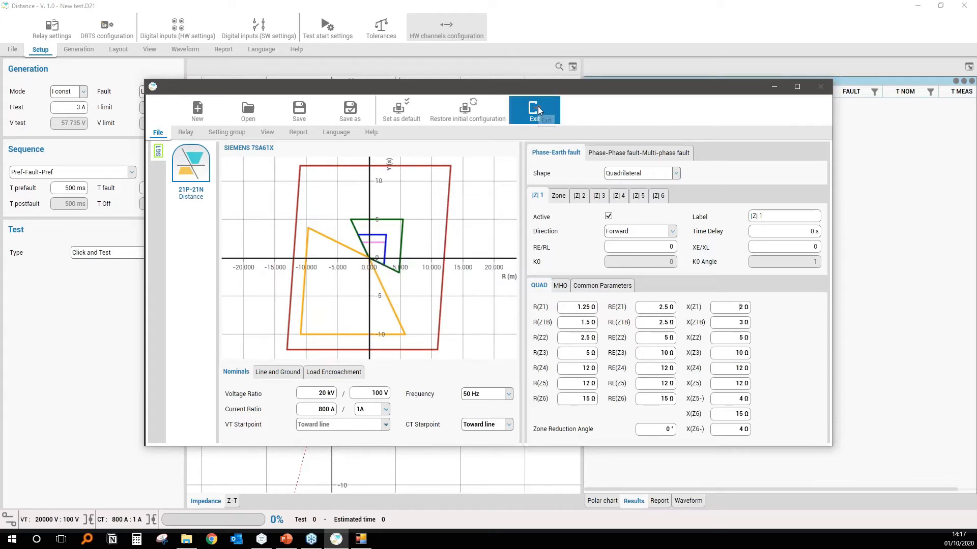
{"action": "left_click", "coordinate": [524, 306]}
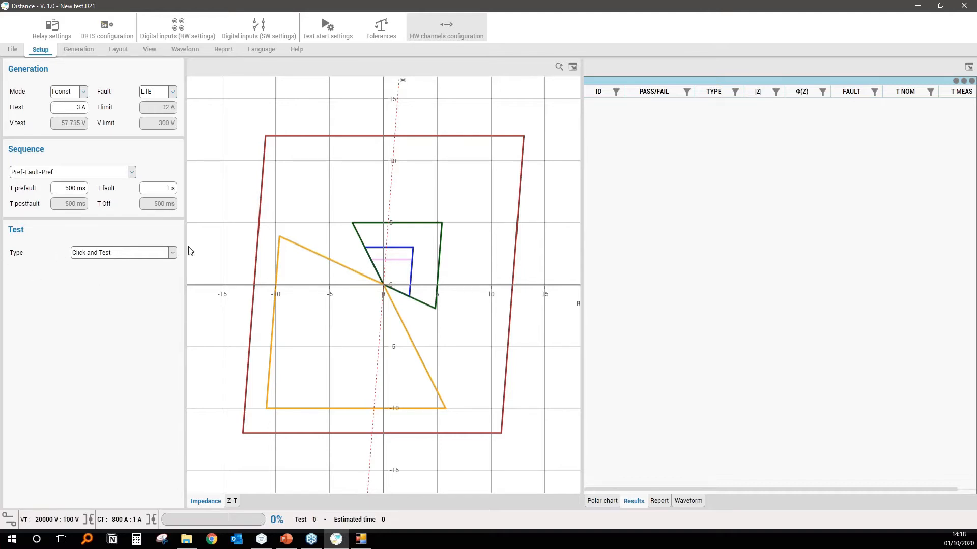
Keep the Click and Test type and add six L1E test points across the pink, blue, green, red and orange zones.
{"action": "left_click", "coordinate": [173, 253]}
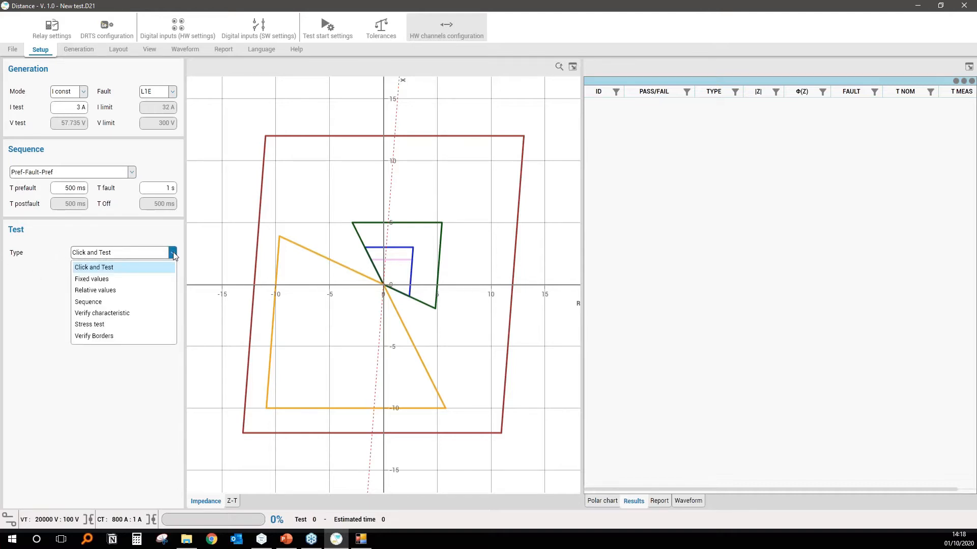
{"action": "left_click", "coordinate": [173, 252]}
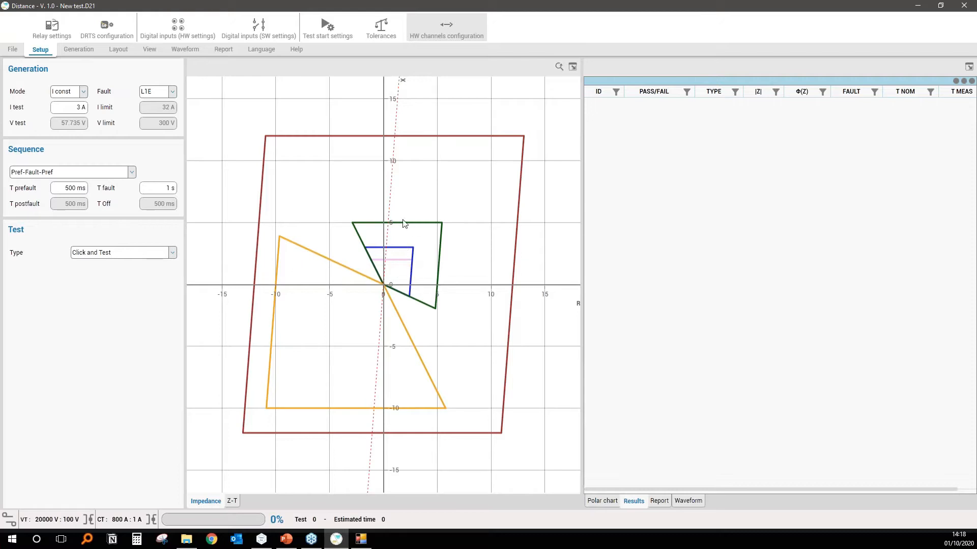
{"action": "left_click", "coordinate": [399, 268]}
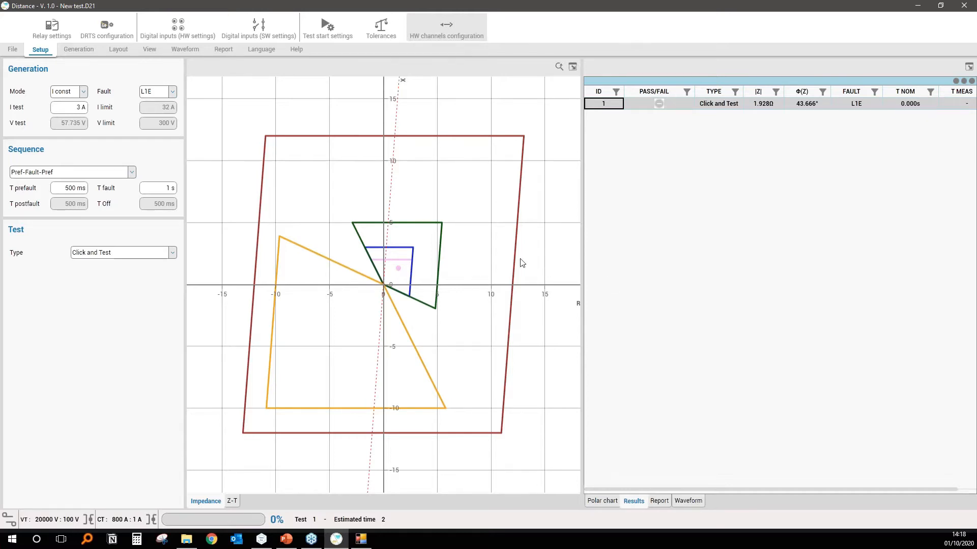
{"action": "left_click", "coordinate": [395, 252]}
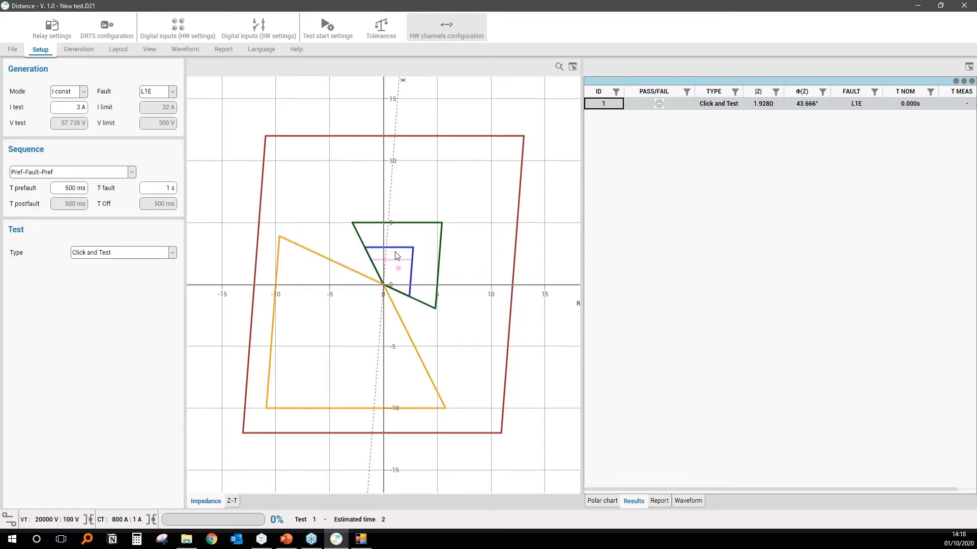
{"action": "left_click", "coordinate": [416, 233]}
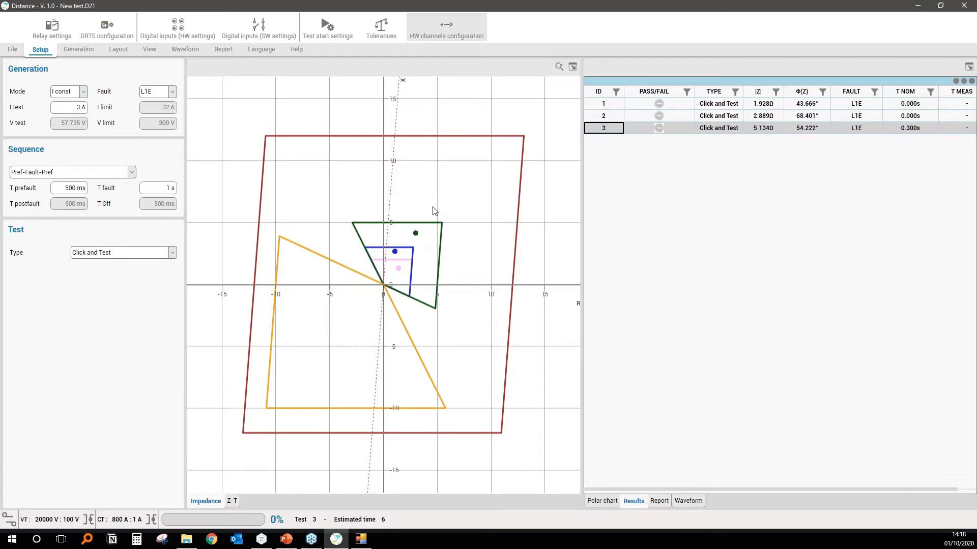
{"action": "left_click", "coordinate": [409, 208]}
{"action": "left_click", "coordinate": [334, 212]}
{"action": "left_click", "coordinate": [349, 292]}
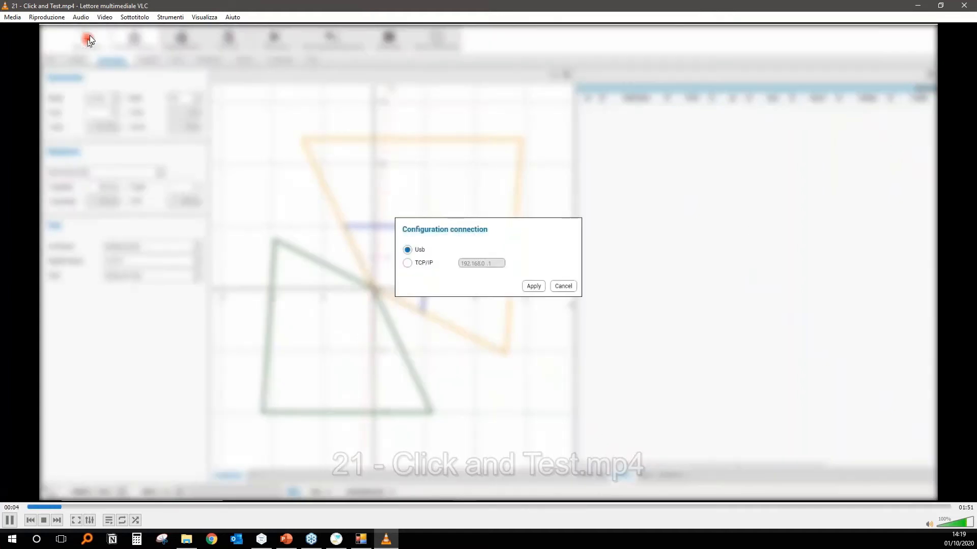
Watch the Click and Test video full screen in VLC, examining the test results and resuming playback after the pause.
{"action": "left_click", "coordinate": [76, 520]}
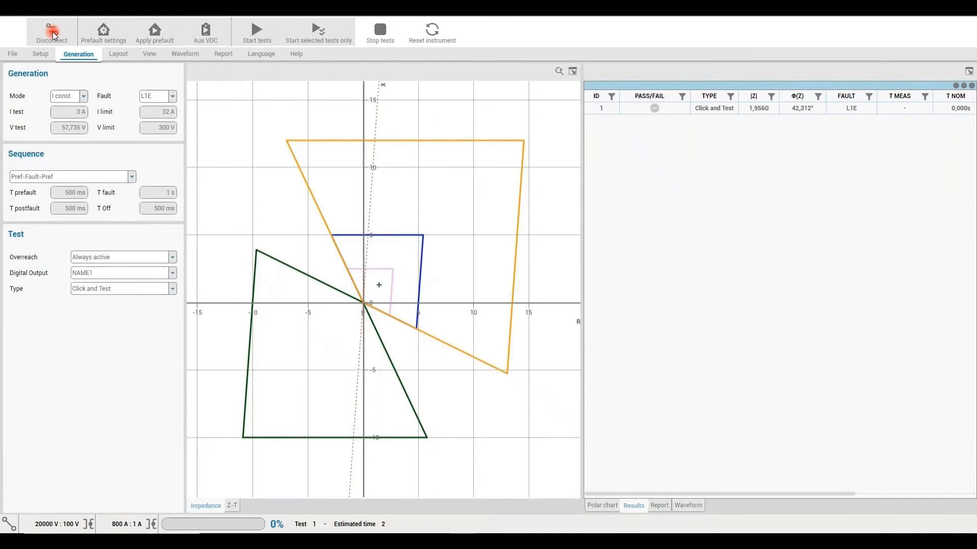
{"action": "mouse_move", "coordinate": [500, 324]}
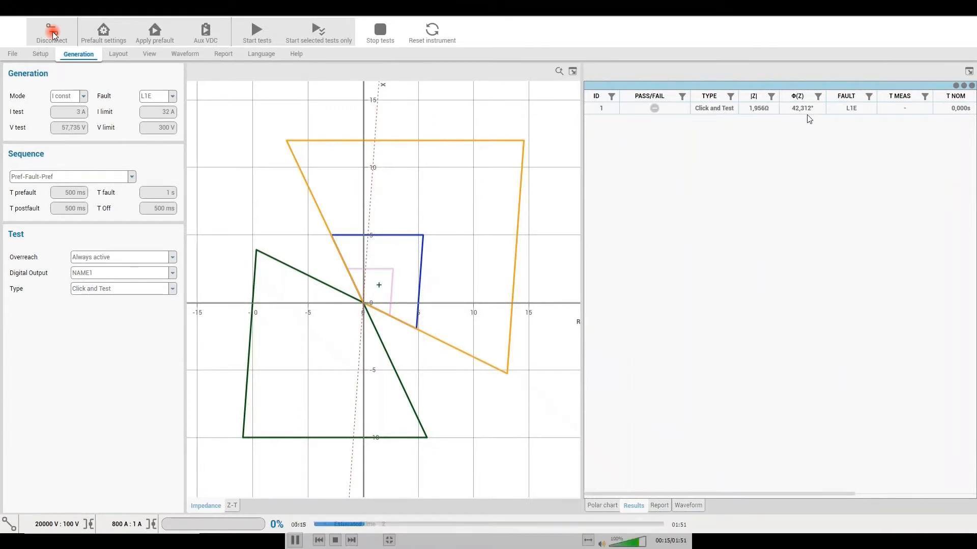
{"action": "mouse_move", "coordinate": [658, 118]}
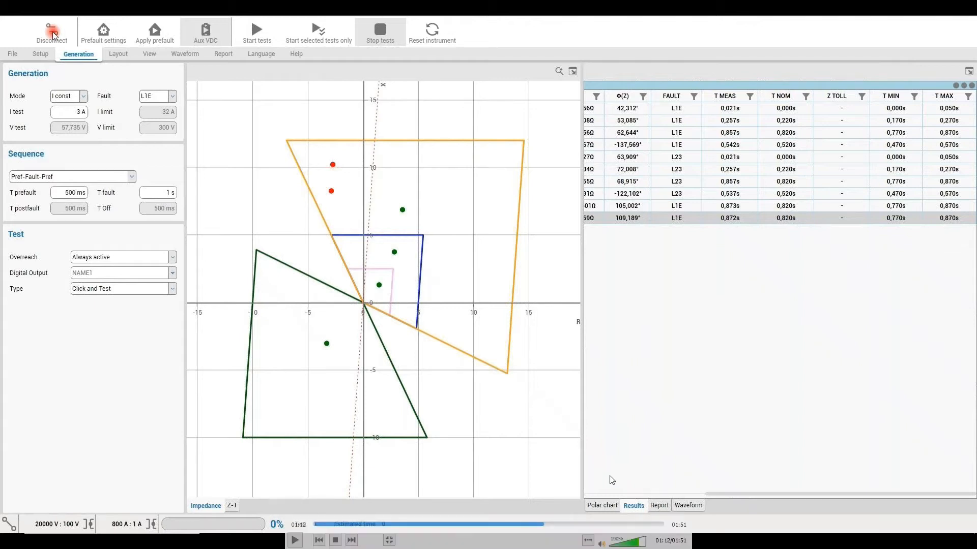
{"action": "left_click", "coordinate": [294, 542]}
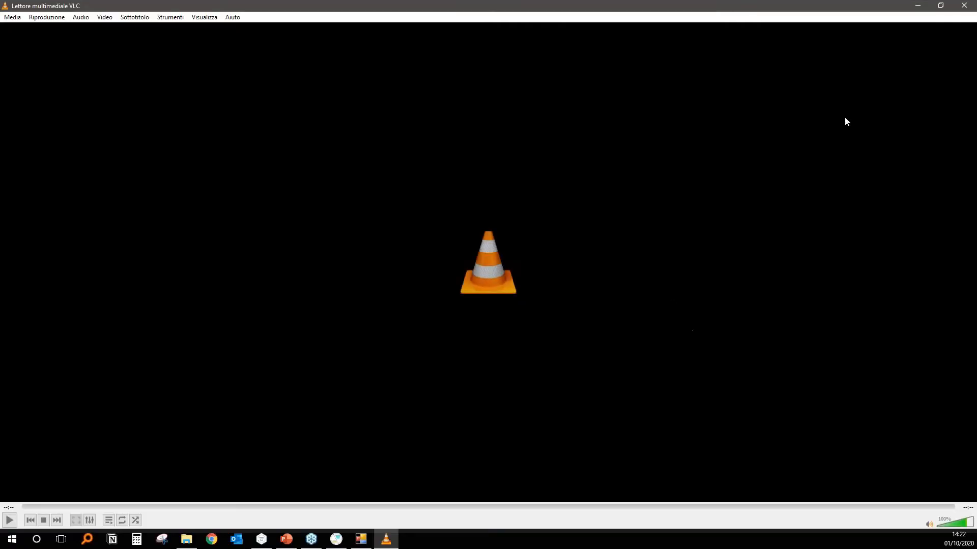
Return from VLC to the distance test and examine the impedance tolerances for phase-earth, phase-phase and multi-phase faults, leaving them unchanged.
{"action": "left_click", "coordinate": [956, 7]}
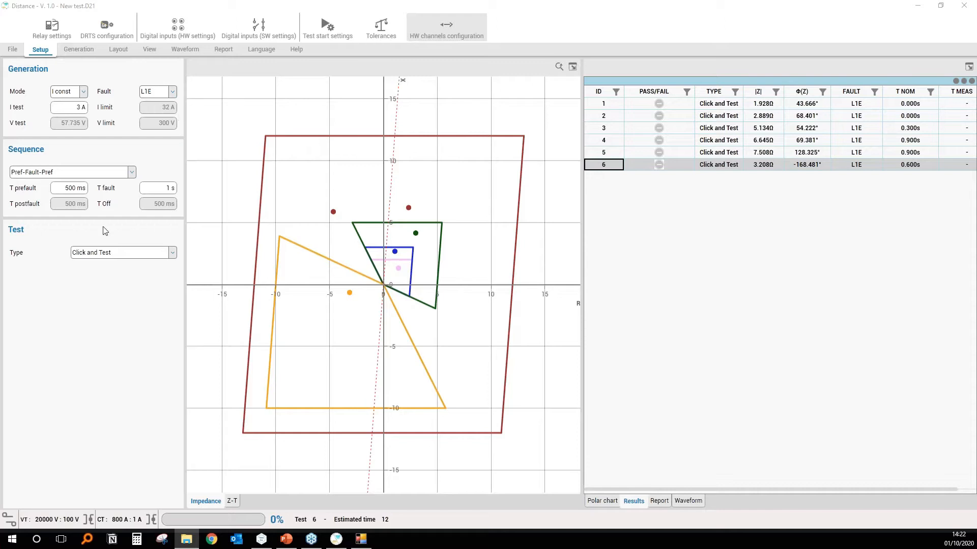
{"action": "left_click", "coordinate": [88, 50]}
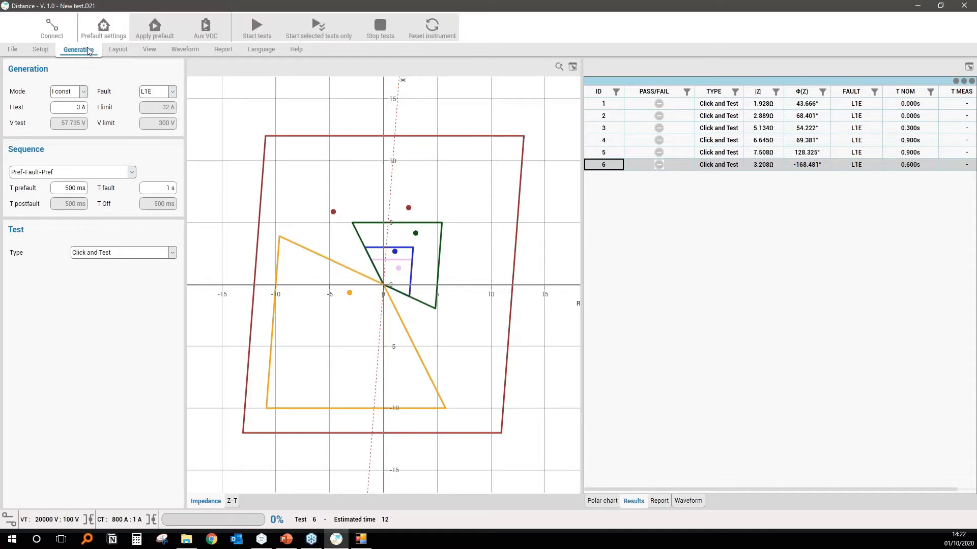
{"action": "left_click", "coordinate": [117, 49]}
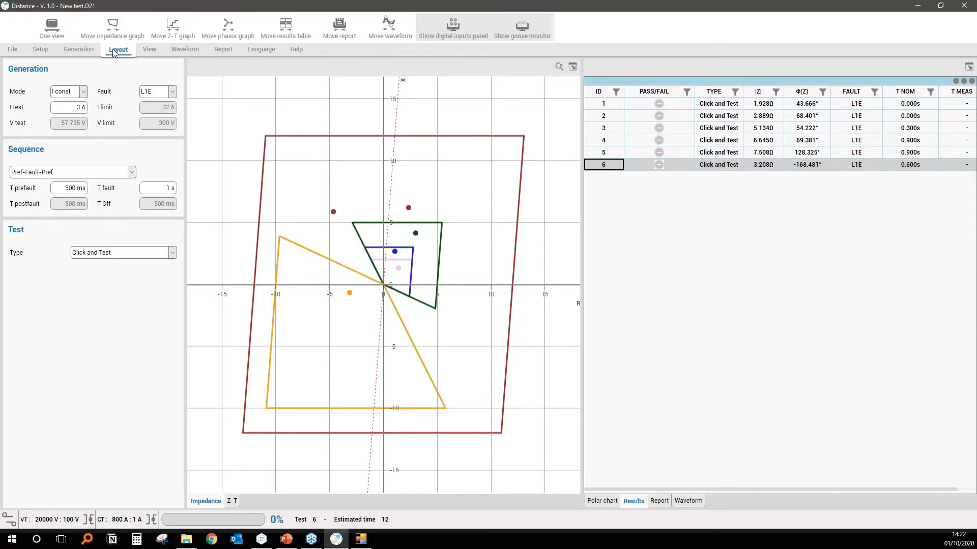
{"action": "left_click", "coordinate": [151, 50]}
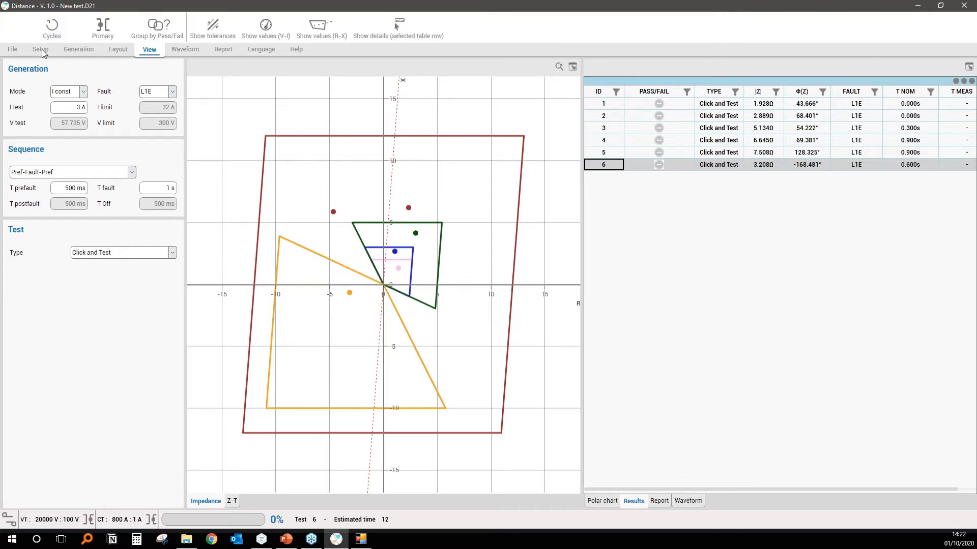
{"action": "left_click", "coordinate": [41, 50]}
{"action": "left_click", "coordinate": [381, 29]}
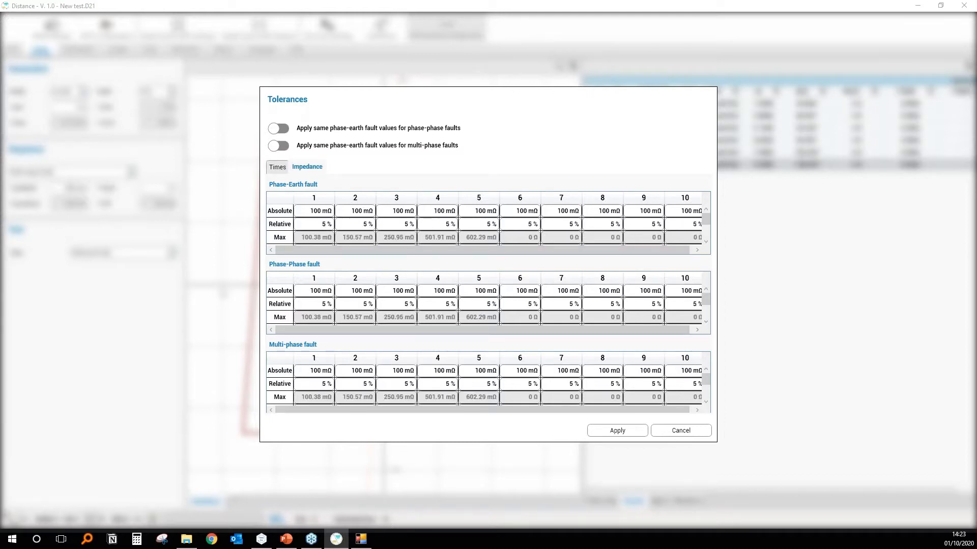
{"action": "left_click", "coordinate": [681, 430]}
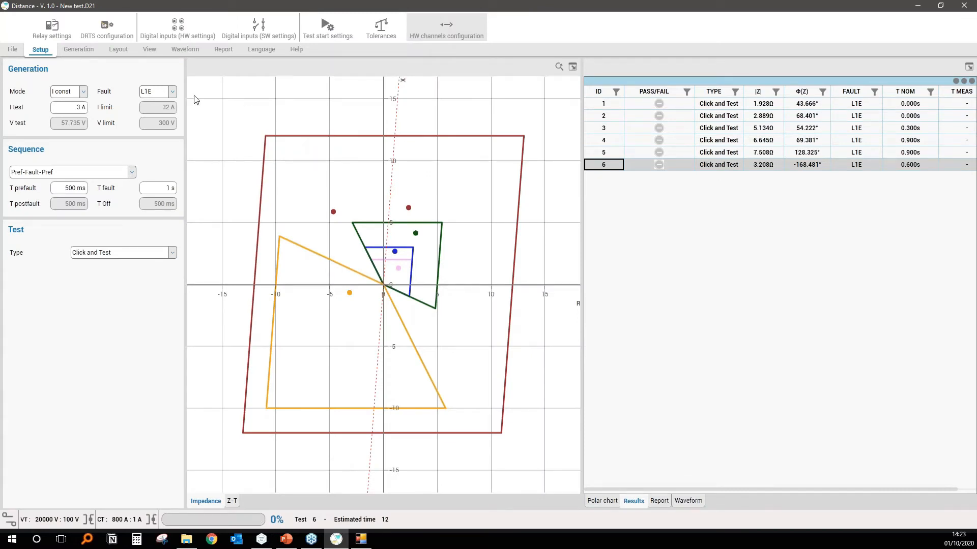
Show the tolerance bands on the impedance plot and examine them around the inner zones.
{"action": "left_click", "coordinate": [82, 48]}
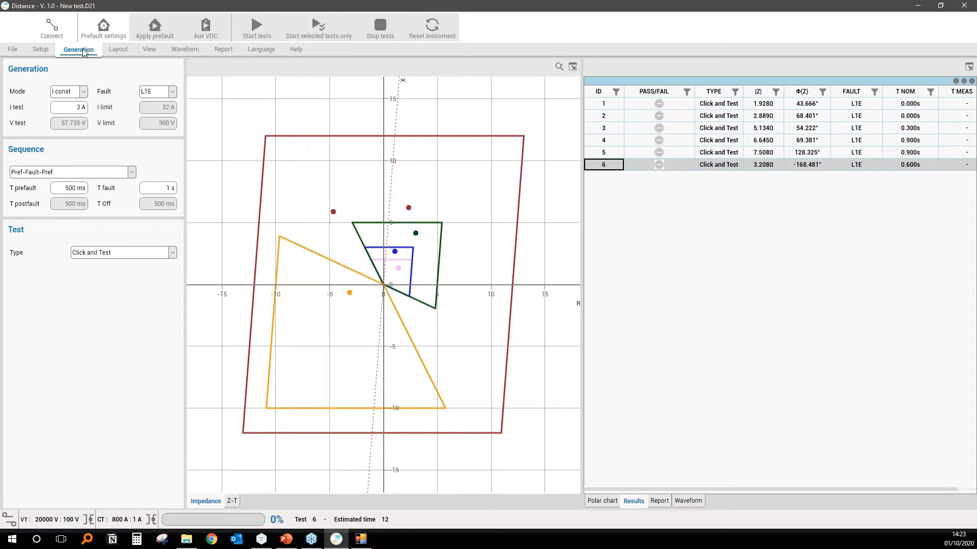
{"action": "left_click", "coordinate": [120, 53]}
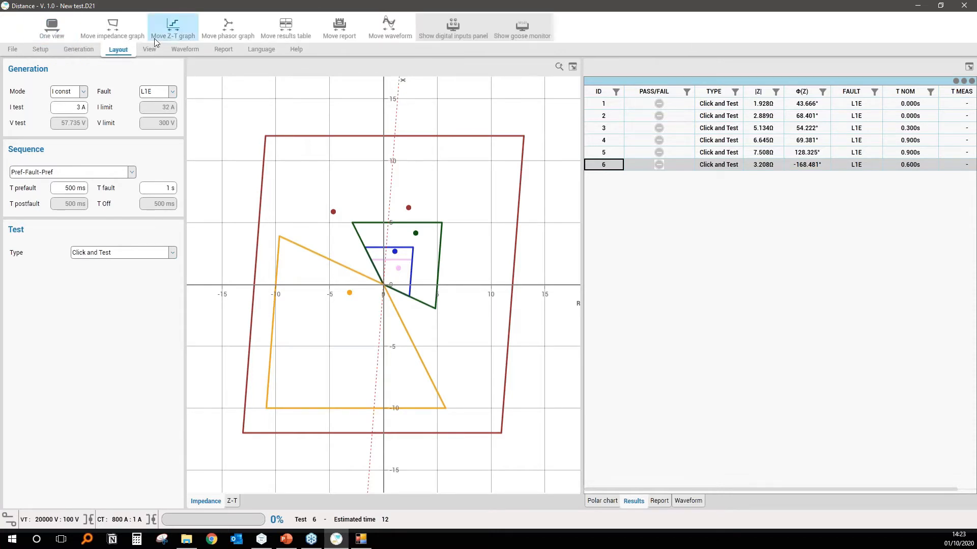
{"action": "left_click", "coordinate": [150, 49]}
{"action": "left_click", "coordinate": [212, 28]}
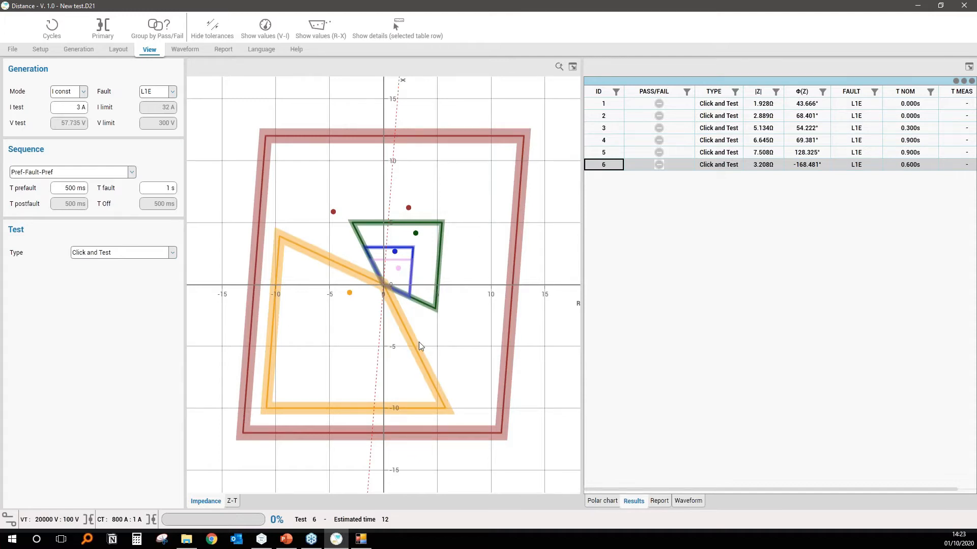
{"action": "left_click_drag", "start_coordinate": [360, 244], "coordinate": [458, 337]}
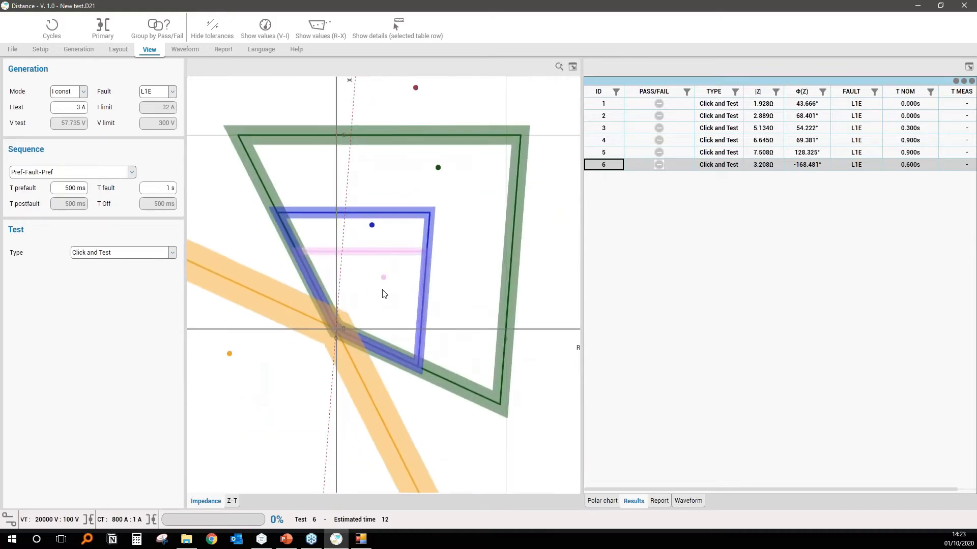
{"action": "scroll", "coordinate": [384, 294], "scroll_direction": "up", "scroll_amount": 3}
{"action": "scroll", "coordinate": [386, 294], "scroll_direction": "down", "scroll_amount": 5}
{"action": "scroll", "coordinate": [385, 291], "scroll_direction": "down", "scroll_amount": 5}
{"action": "scroll", "coordinate": [385, 291], "scroll_direction": "up", "scroll_amount": 3}
{"action": "mouse_move", "coordinate": [373, 299]}
{"action": "left_mouse_down"}
{"action": "mouse_move", "coordinate": [316, 237]}
{"action": "mouse_move", "coordinate": [430, 298]}
{"action": "mouse_move", "coordinate": [410, 225]}
{"action": "mouse_move", "coordinate": [368, 246]}
{"action": "mouse_move", "coordinate": [388, 286]}
{"action": "left_mouse_up"}
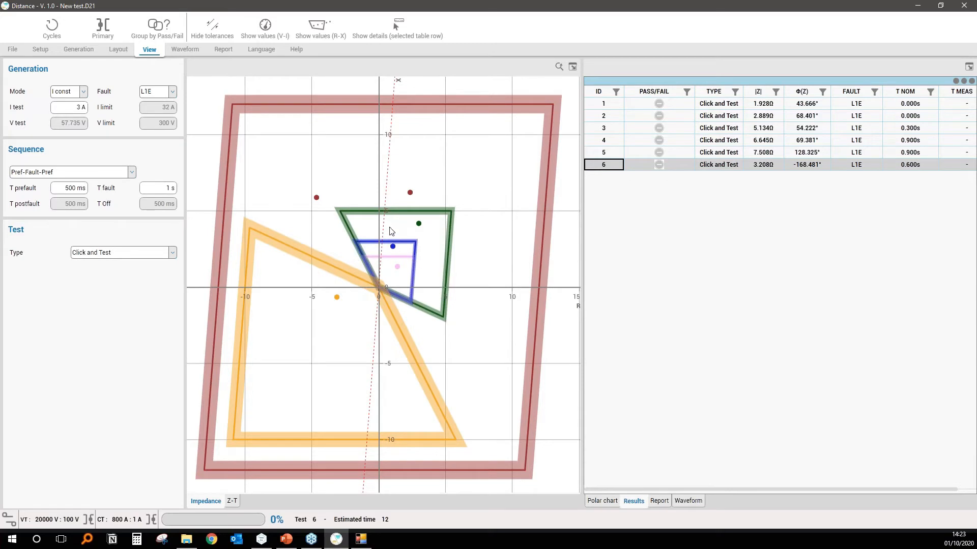
Add six Click and Test points around the blue zone's upper-right corner, inside, within and outside its tolerance band.
{"action": "left_click_drag", "start_coordinate": [384, 231], "coordinate": [432, 275]}
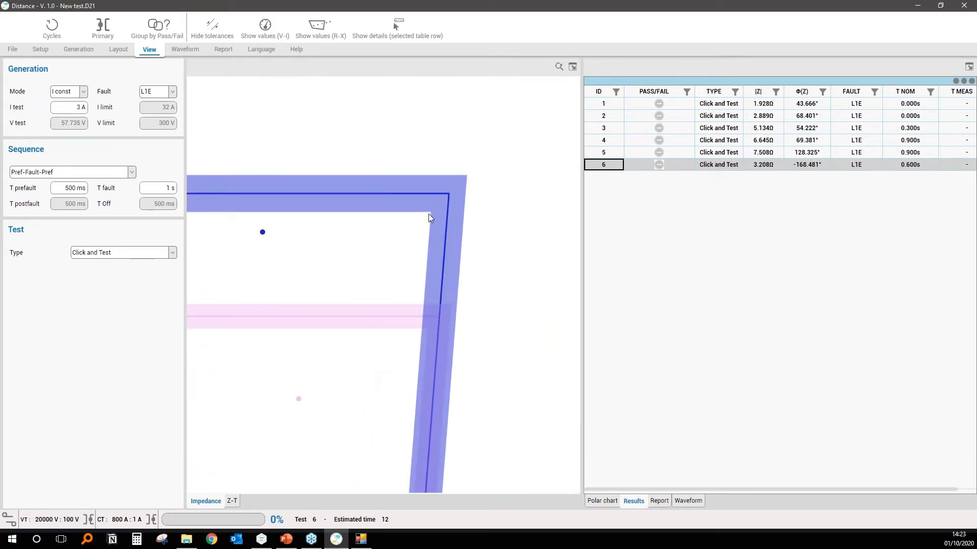
{"action": "left_click", "coordinate": [414, 214]}
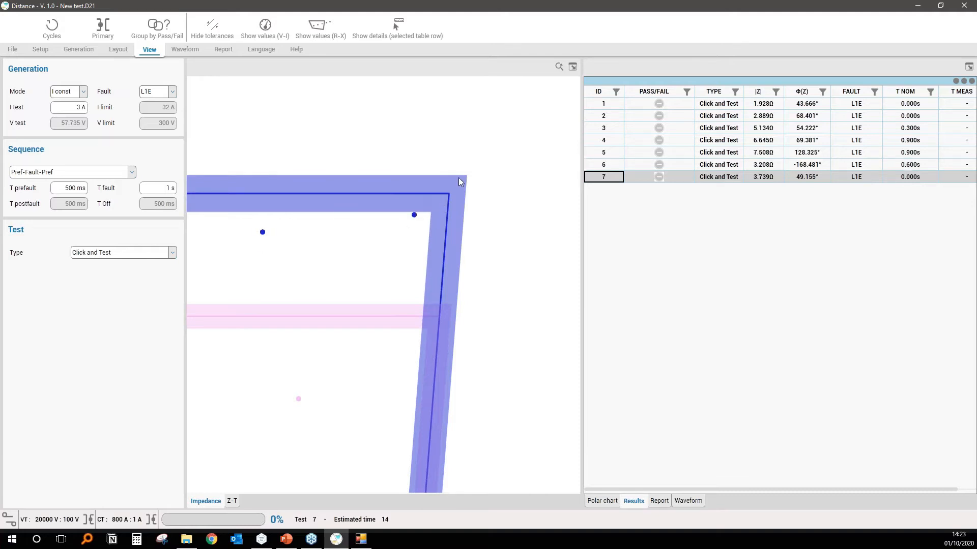
{"action": "left_click", "coordinate": [434, 204]}
{"action": "left_click", "coordinate": [452, 173]}
{"action": "left_click", "coordinate": [410, 174]}
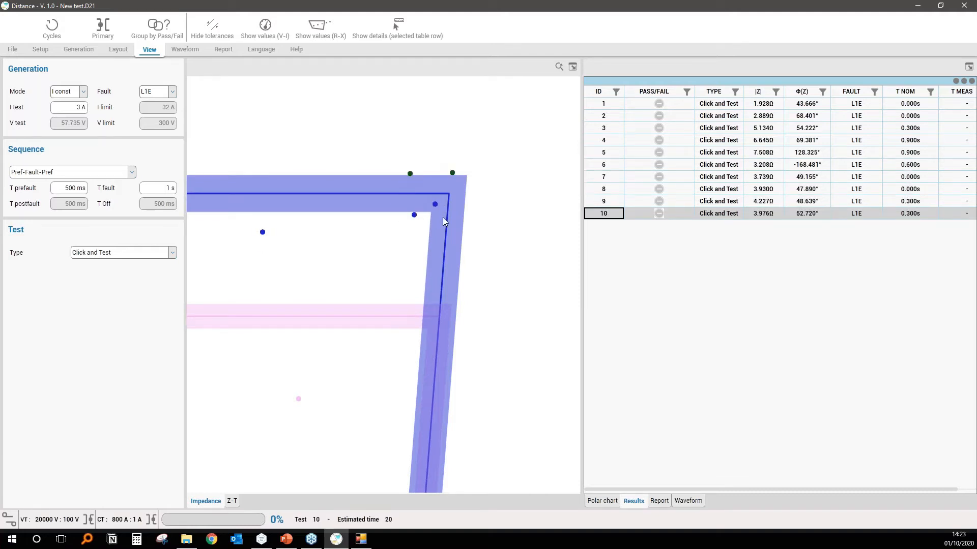
{"action": "left_click", "coordinate": [396, 210]}
{"action": "left_click", "coordinate": [470, 216]}
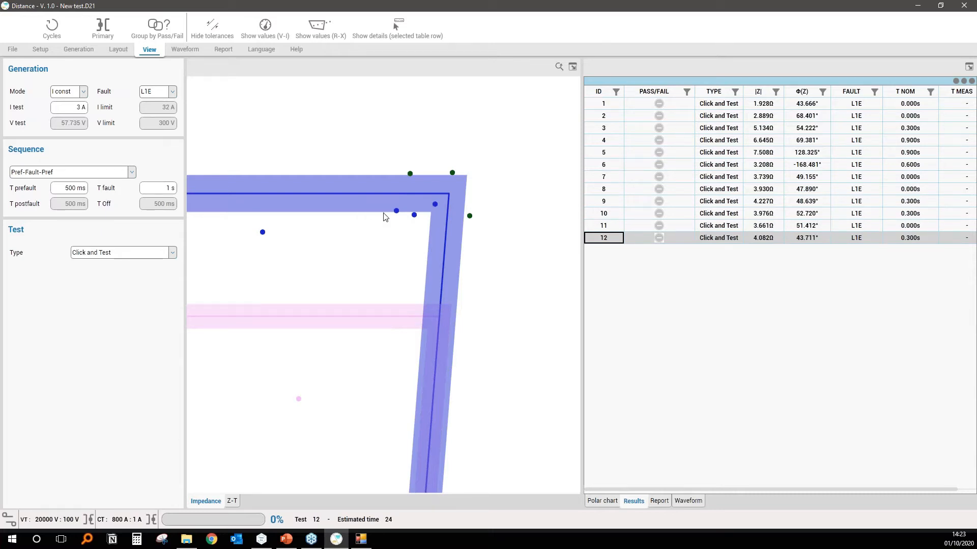
Restore the full impedance plot and remove all tests from the results table.
{"action": "left_click", "coordinate": [557, 68]}
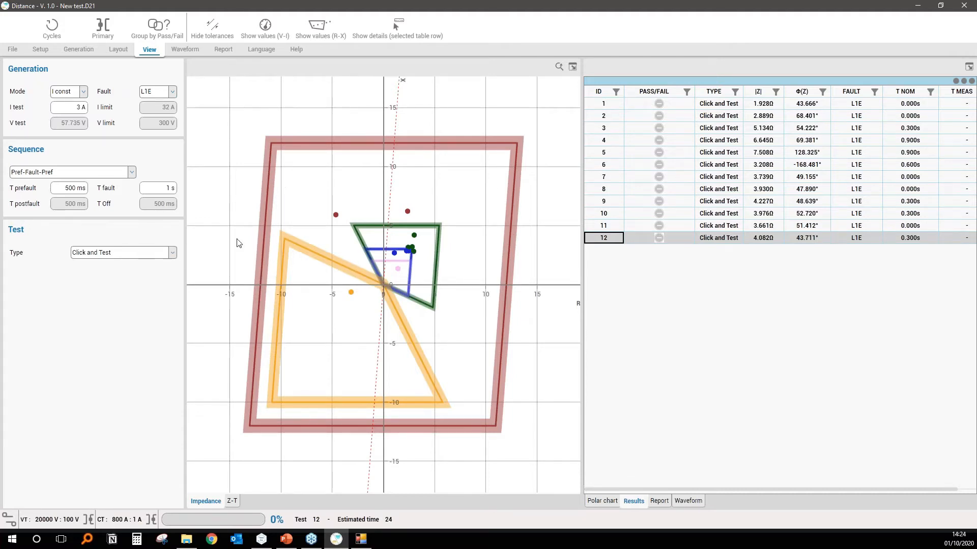
{"action": "right_click", "coordinate": [620, 106]}
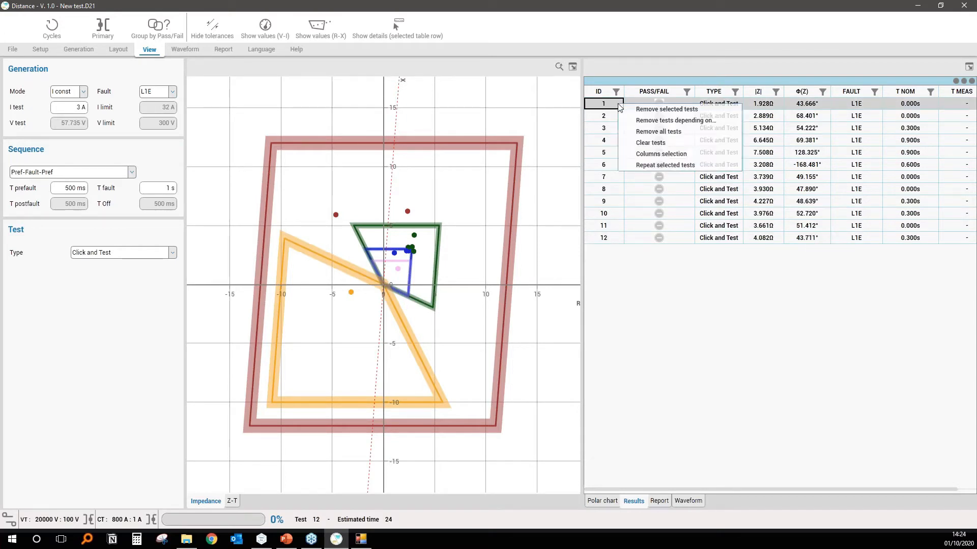
{"action": "left_click", "coordinate": [681, 133]}
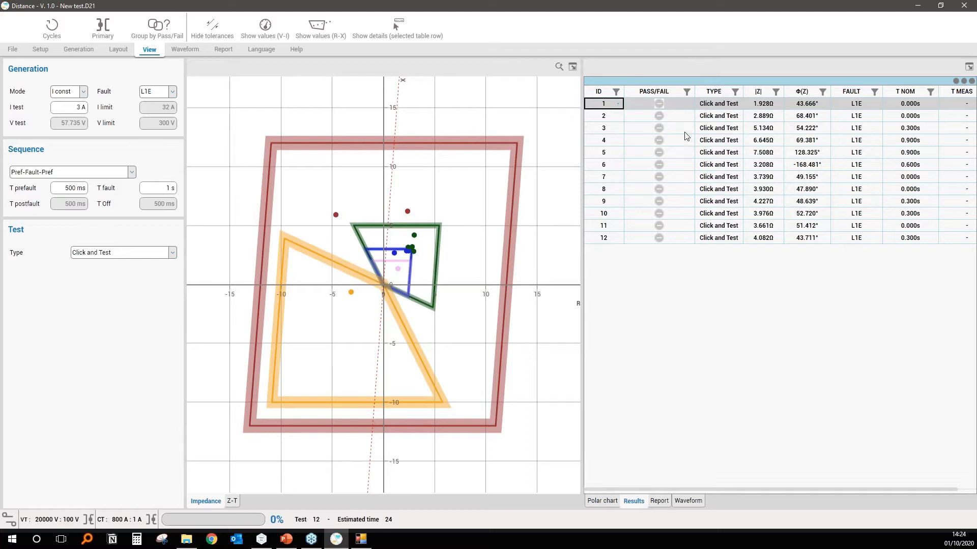
Change the test type to Verify characteristic and set the angle range from 0° to 350°.
{"action": "left_click", "coordinate": [150, 254]}
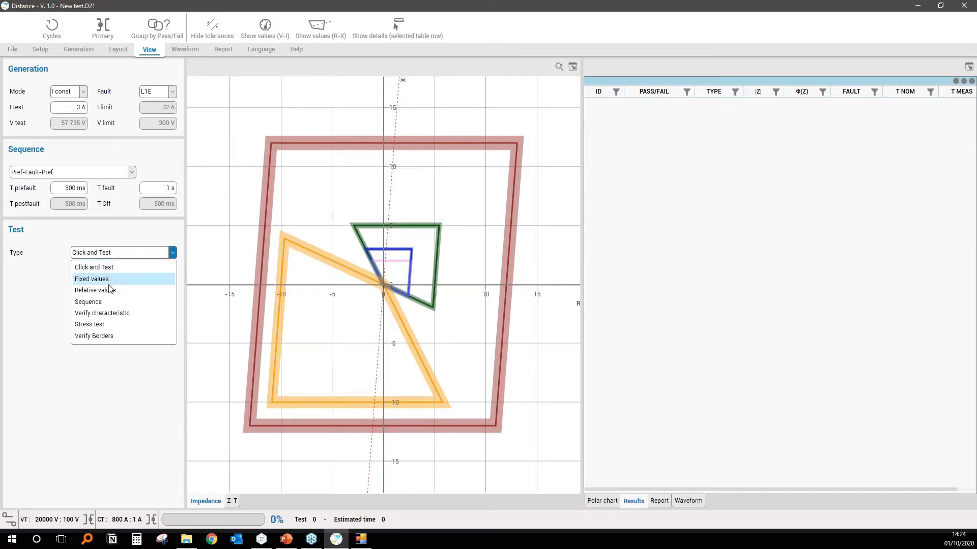
{"action": "left_click", "coordinate": [113, 313]}
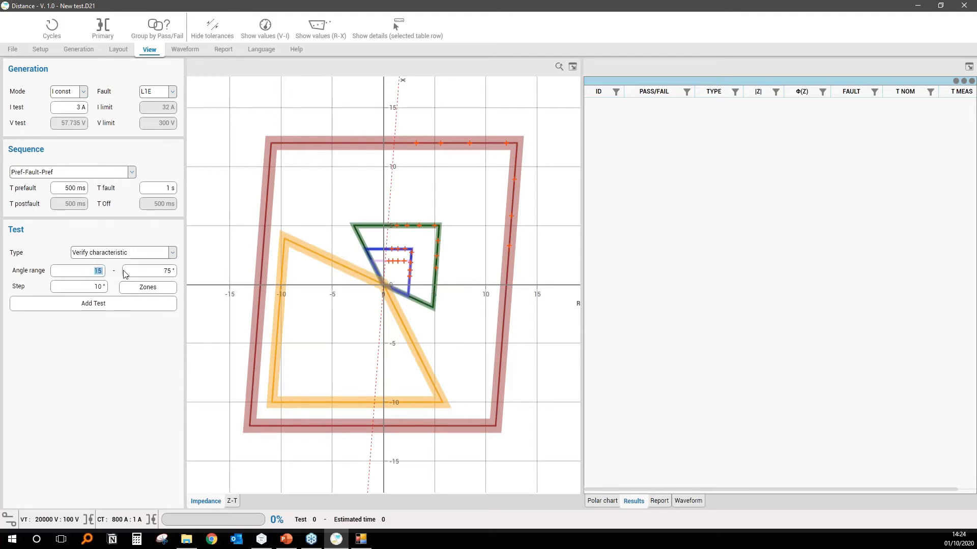
{"action": "type", "text": "0"}
{"action": "key", "text": "Tab"}
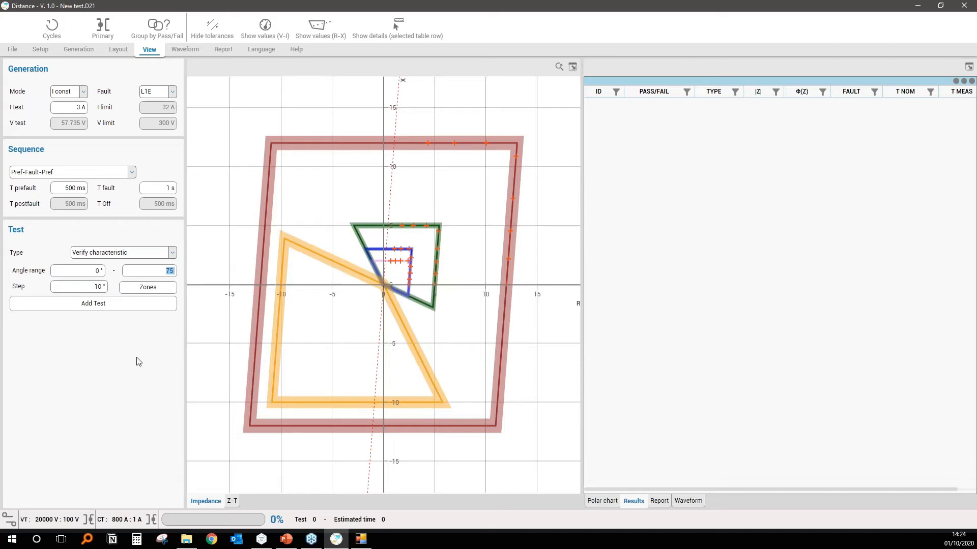
{"action": "type", "text": "350"}
{"action": "key", "text": "Return"}
Set the angle step to 30° and examine the planned points on the pink and blue zones.
{"action": "double_click", "coordinate": [96, 287]}
{"action": "type", "text": "30"}
{"action": "key", "text": "Return"}
{"action": "left_click_drag", "start_coordinate": [378, 240], "coordinate": [432, 312]}
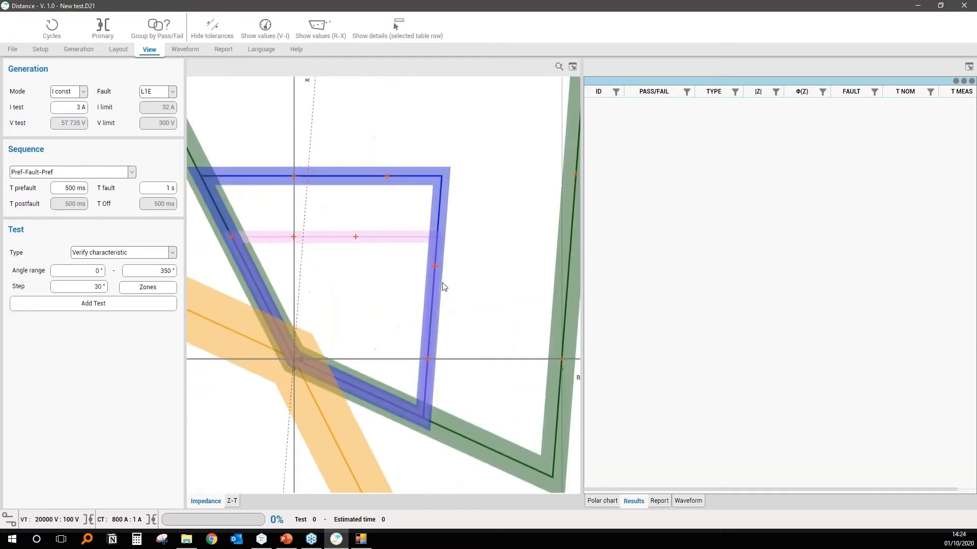
Hide the tolerance bands on the impedance plot and set the angle step to 10°.
{"action": "left_click", "coordinate": [212, 26]}
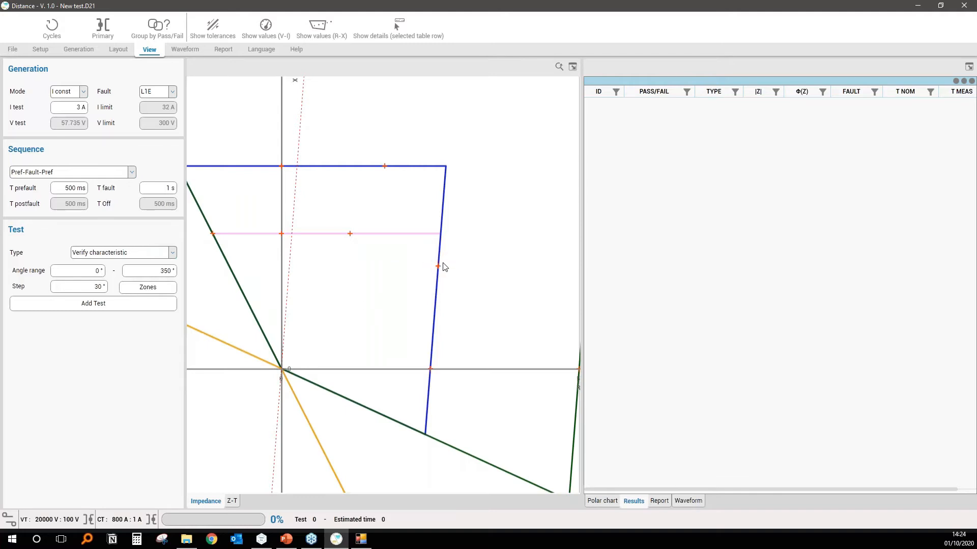
{"action": "left_click", "coordinate": [100, 287]}
{"action": "type", "text": "10"}
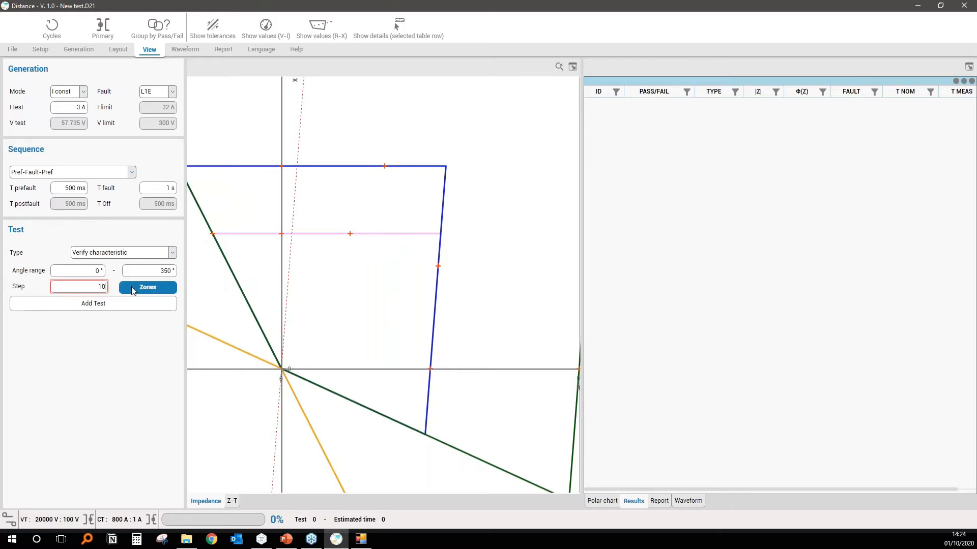
{"action": "key", "text": "Return"}
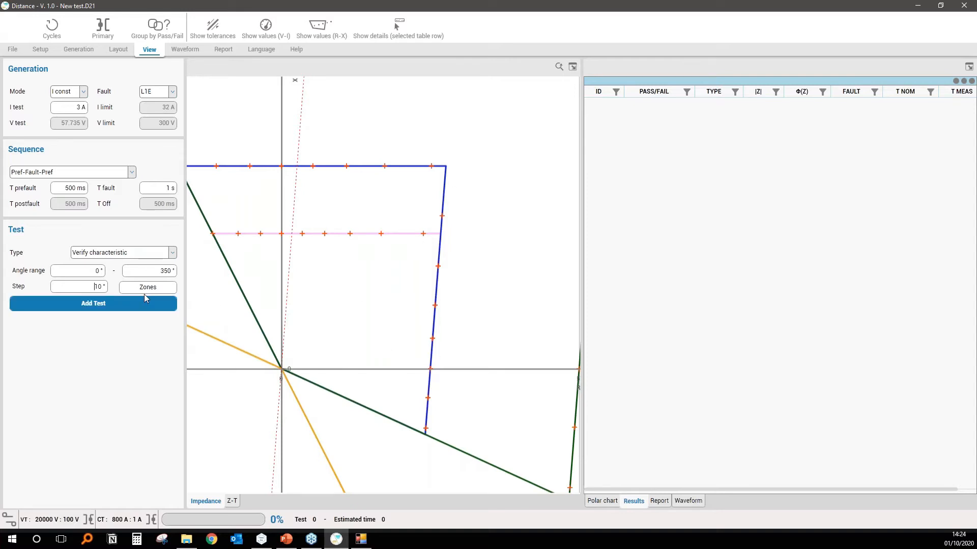
{"action": "scroll", "coordinate": [375, 305], "scroll_direction": "down", "scroll_amount": 10}
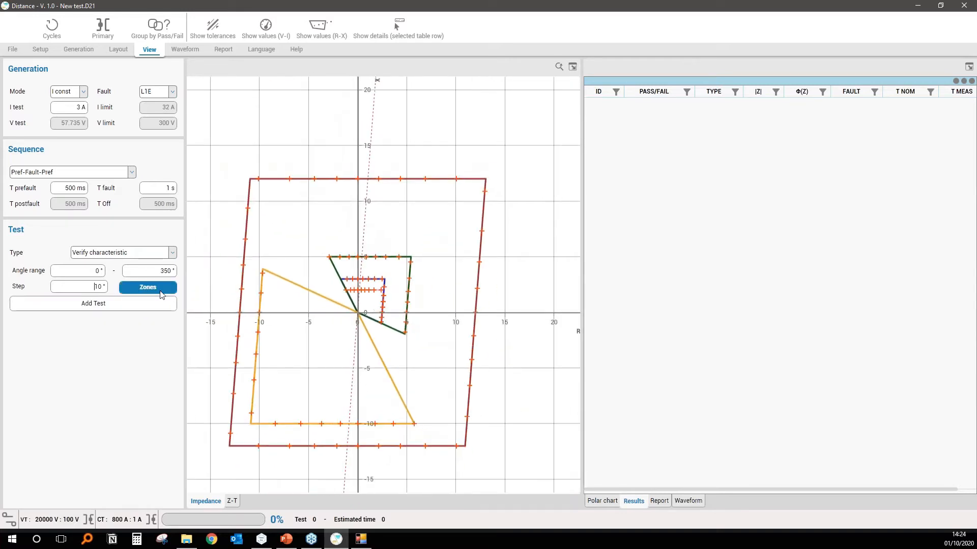
Open the zone selection for the Verify characteristic test, toggle two zone entries and close it.
{"action": "left_click", "coordinate": [162, 294]}
{"action": "left_click", "coordinate": [401, 200]}
{"action": "left_click", "coordinate": [401, 213]}
{"action": "left_click", "coordinate": [494, 382]}
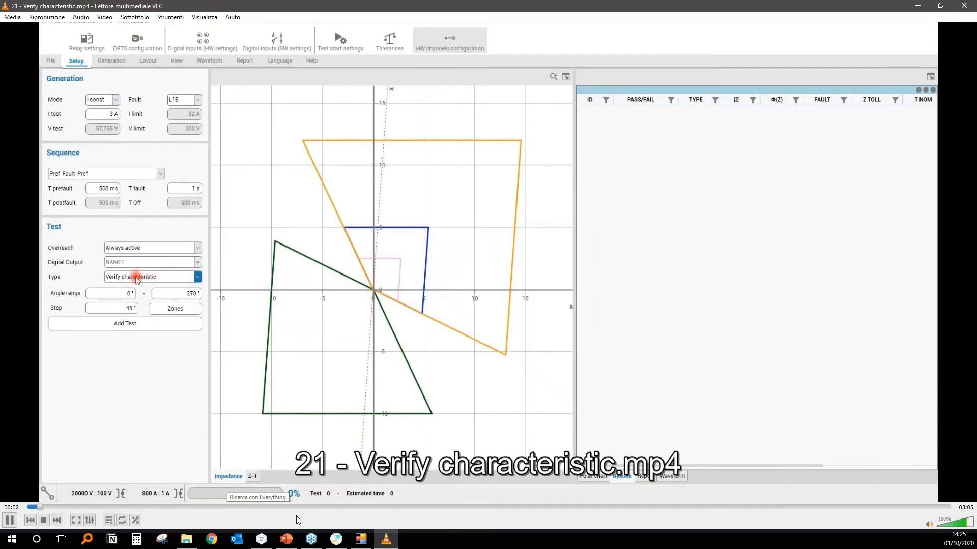
Show the Verify characteristic video full screen in VLC and include the blue, orange and green zones in the verification.
{"action": "left_click", "coordinate": [77, 521]}
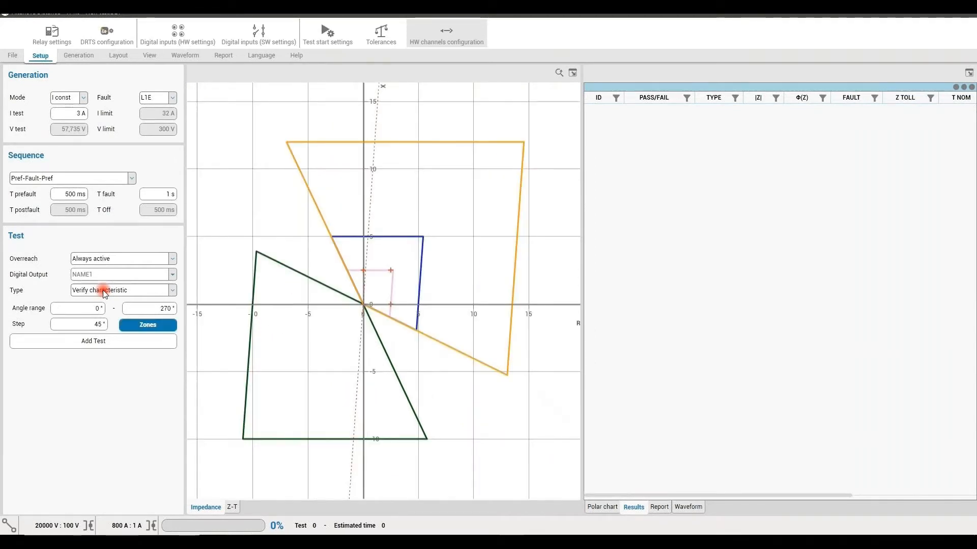
{"action": "key", "text": "Return"}
{"action": "key", "text": "Tab"}
{"action": "key", "text": "Tab"}
{"action": "key", "text": "Return"}
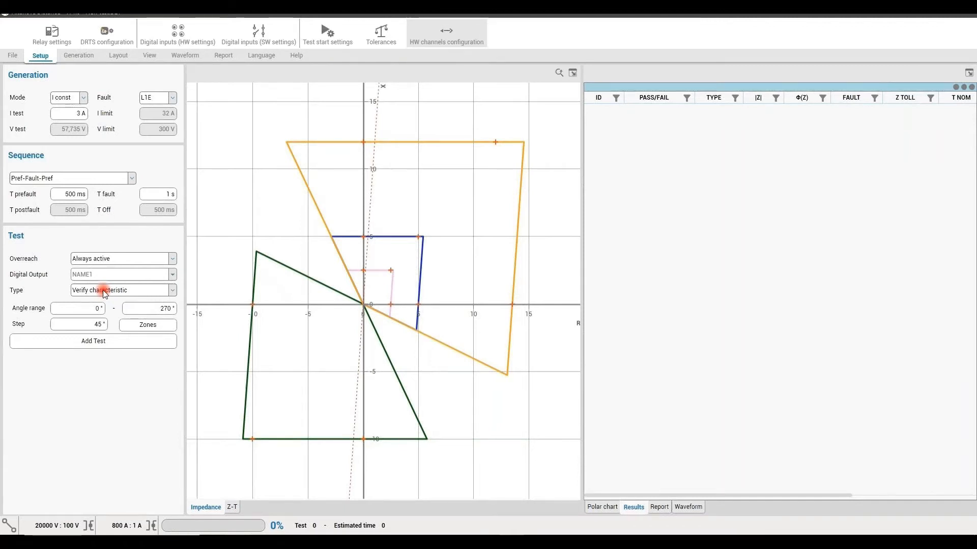
Show the tolerance bands around the pink, blue, orange and green zones of the recorded test.
{"action": "left_click", "coordinate": [149, 55]}
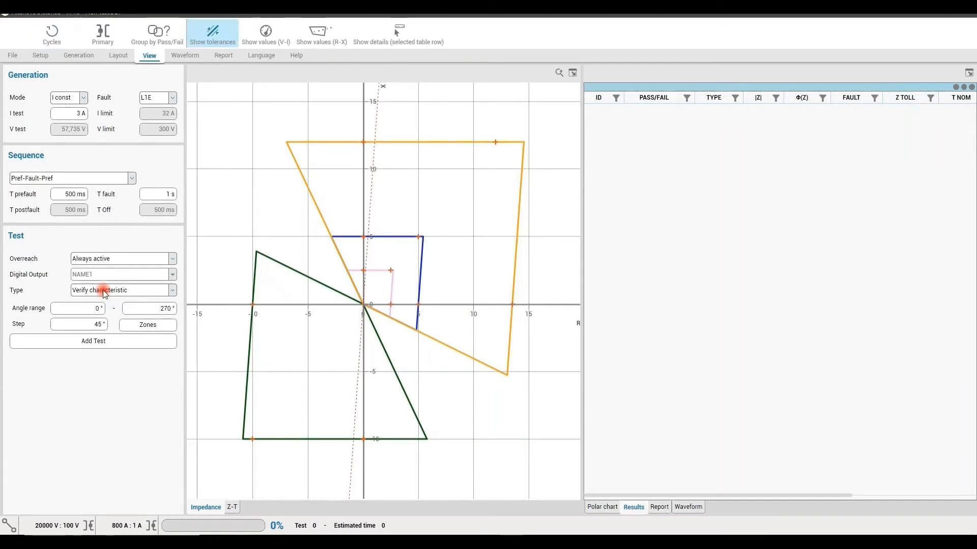
{"action": "left_click", "coordinate": [213, 35]}
{"action": "left_click", "coordinate": [213, 35]}
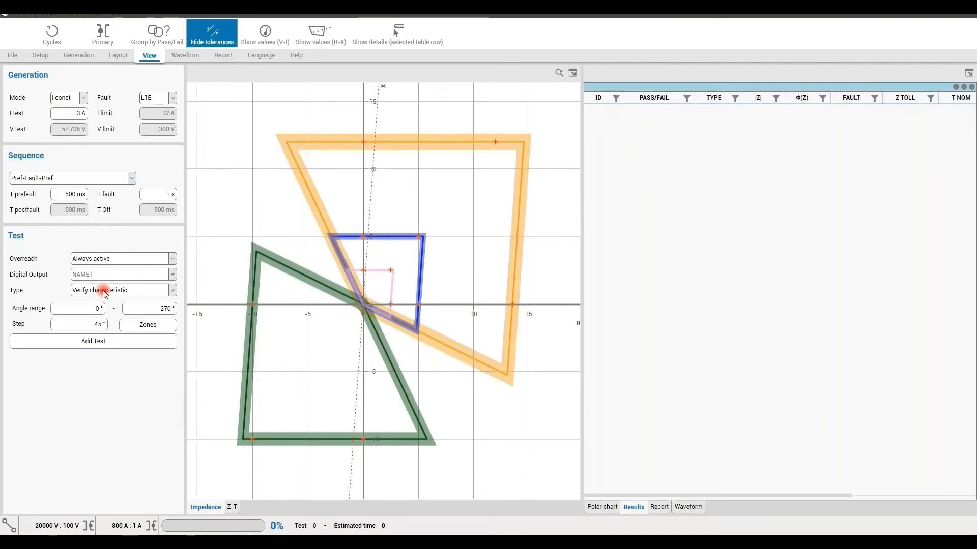
{"action": "left_click", "coordinate": [212, 35]}
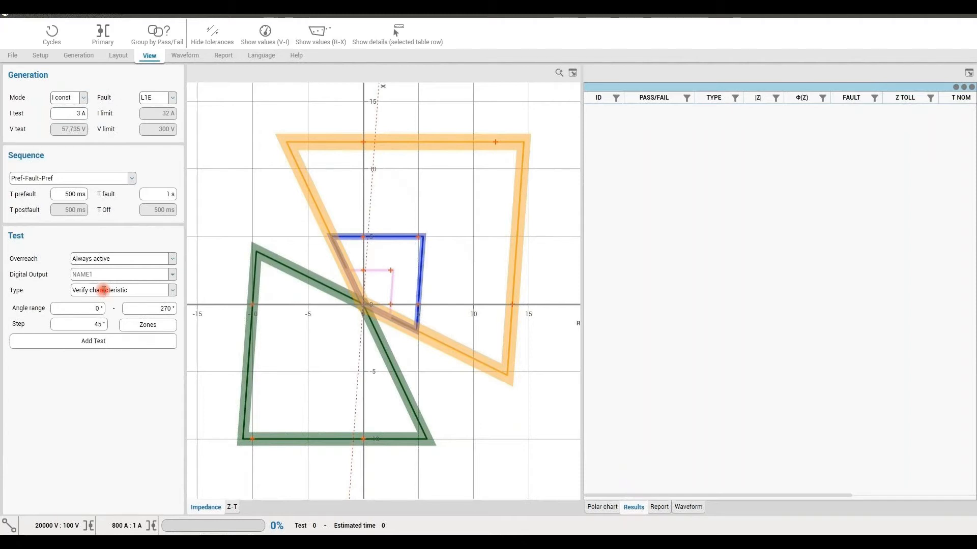
Add the Verify characteristic tests for L1E from 0° to 270° in 45° steps and start them.
{"action": "left_click", "coordinate": [78, 56]}
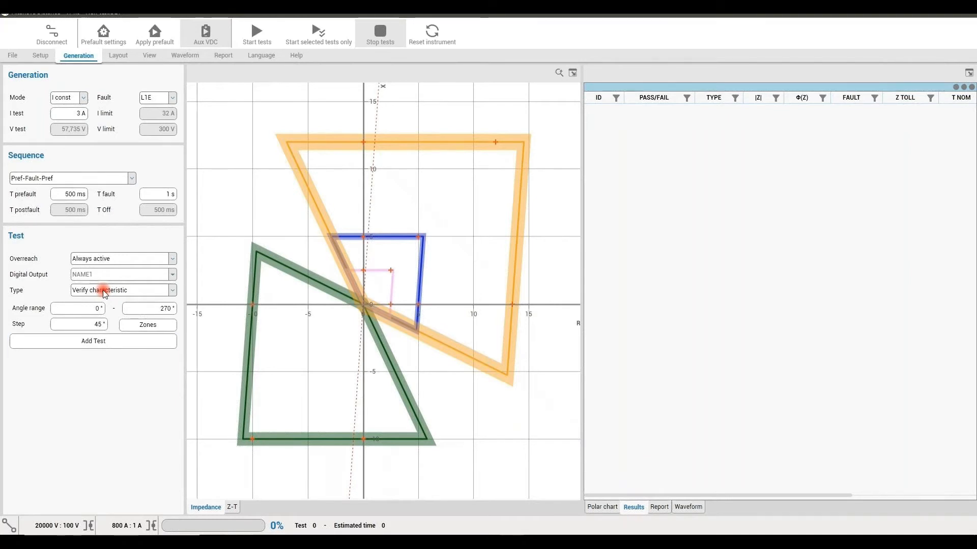
{"action": "left_click", "coordinate": [93, 341]}
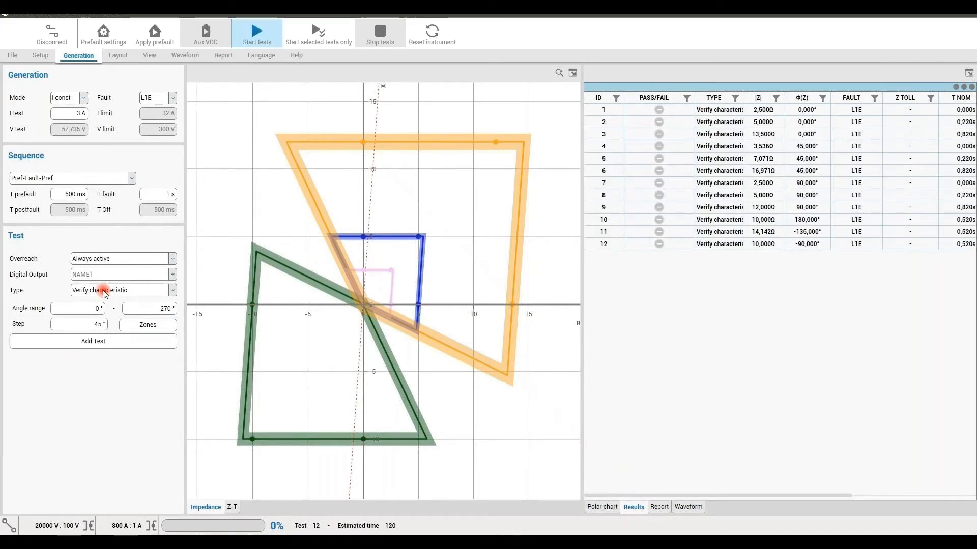
{"action": "left_click", "coordinate": [257, 34]}
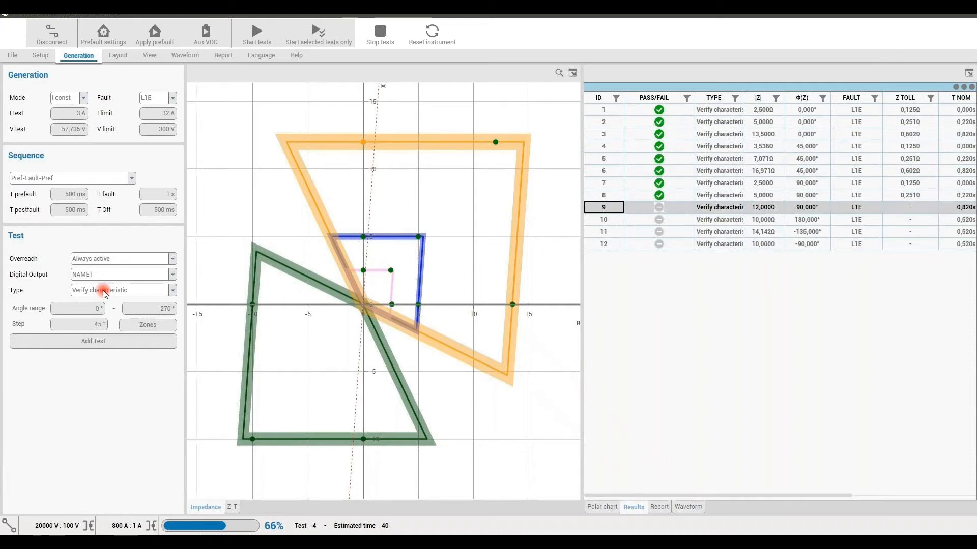
Review the recorded Verify characteristic run to its end, replay it from about 02:14 and close the video.
{"action": "mouse_move", "coordinate": [338, 194]}
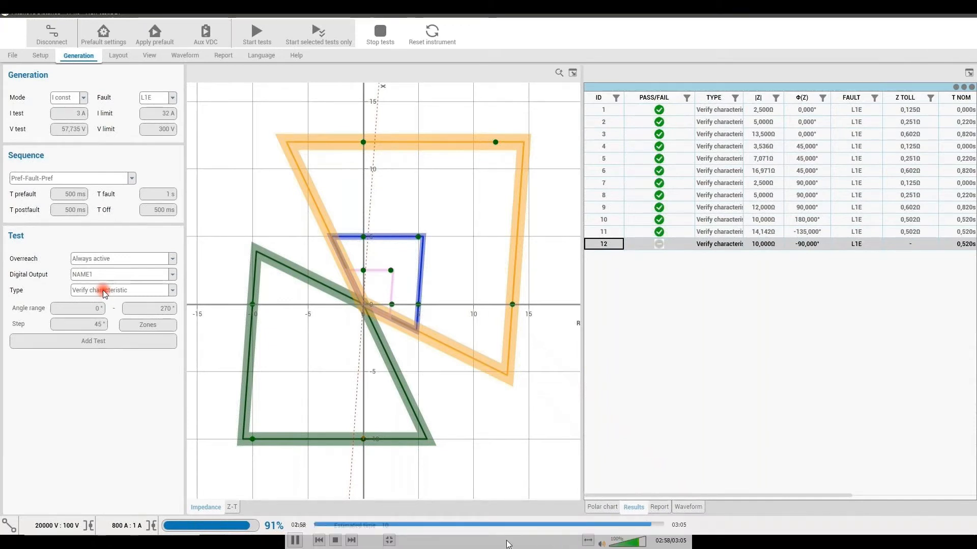
{"action": "left_click", "coordinate": [296, 540]}
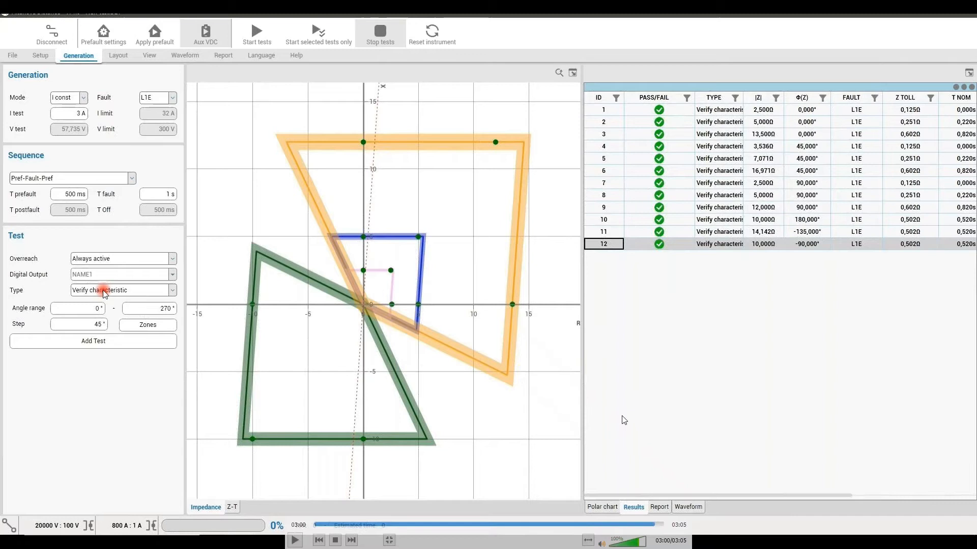
{"action": "left_click", "coordinate": [568, 525]}
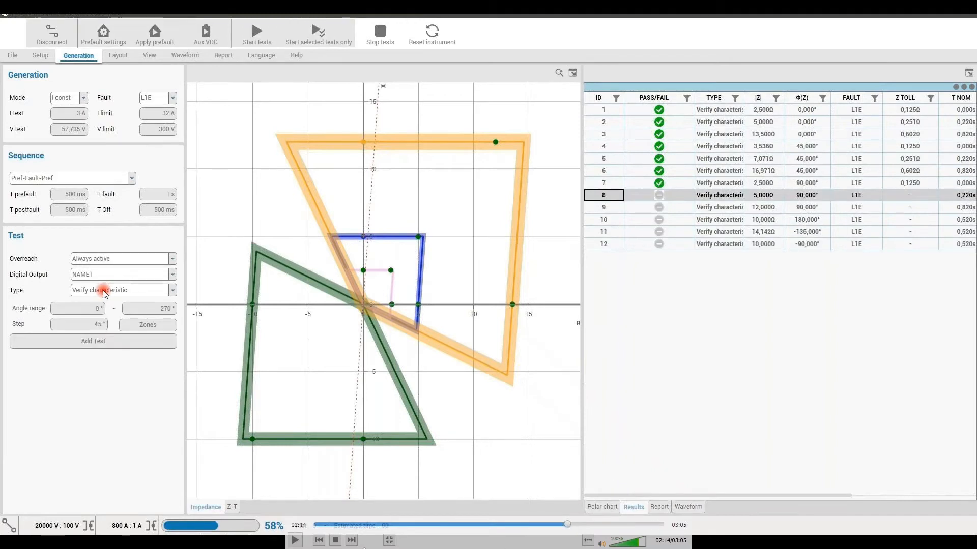
{"action": "left_click", "coordinate": [298, 541]}
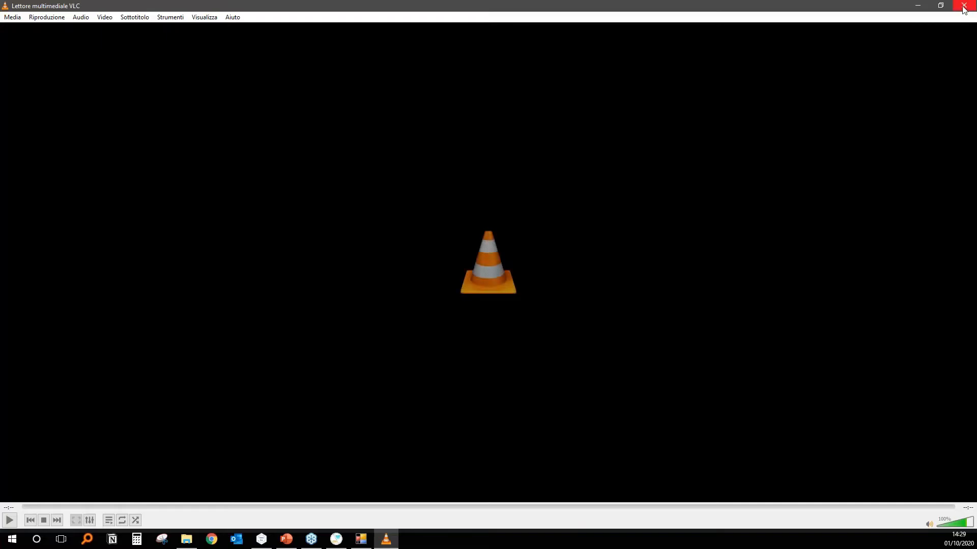
{"action": "left_click", "coordinate": [965, 6]}
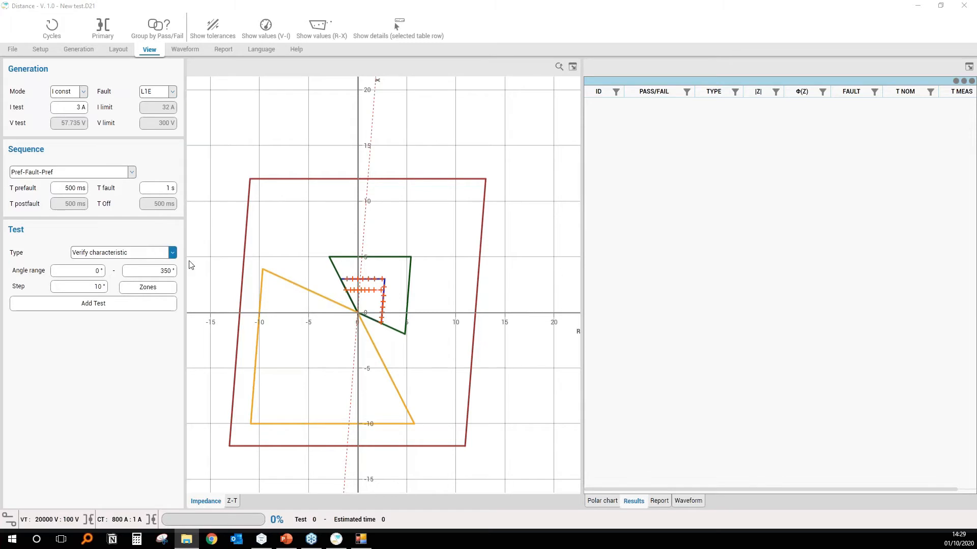
Set the test type to Verify Borders and open the preview for building its test list.
{"action": "left_click", "coordinate": [135, 254]}
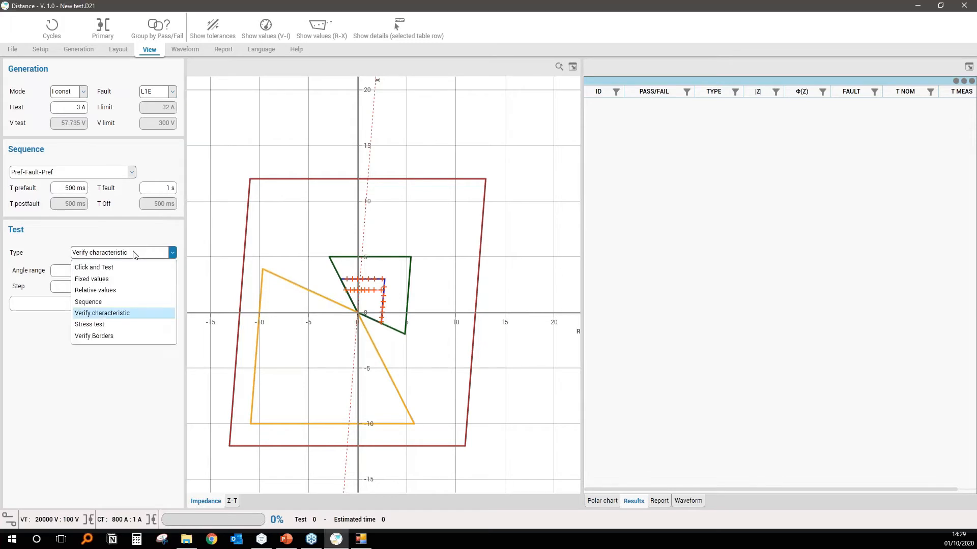
{"action": "left_click", "coordinate": [112, 337]}
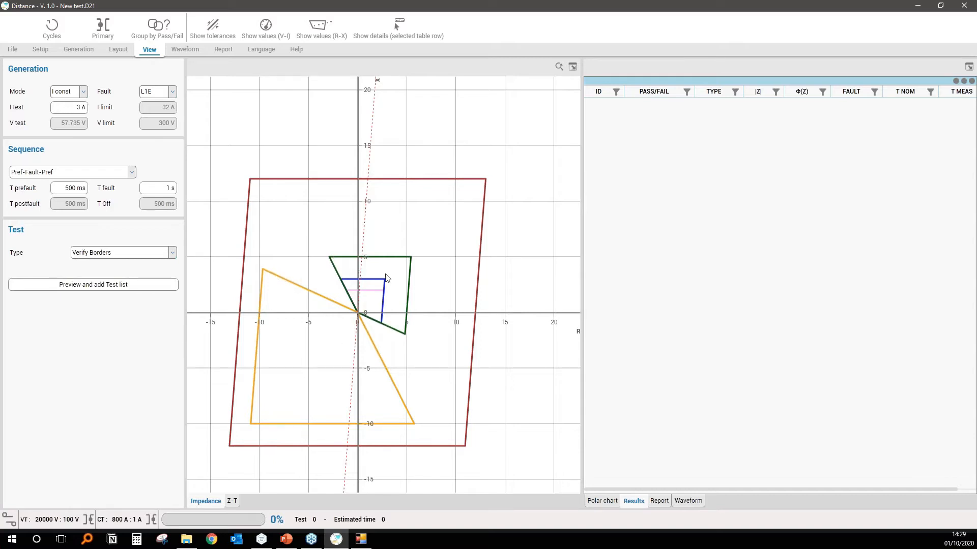
{"action": "left_click", "coordinate": [131, 287]}
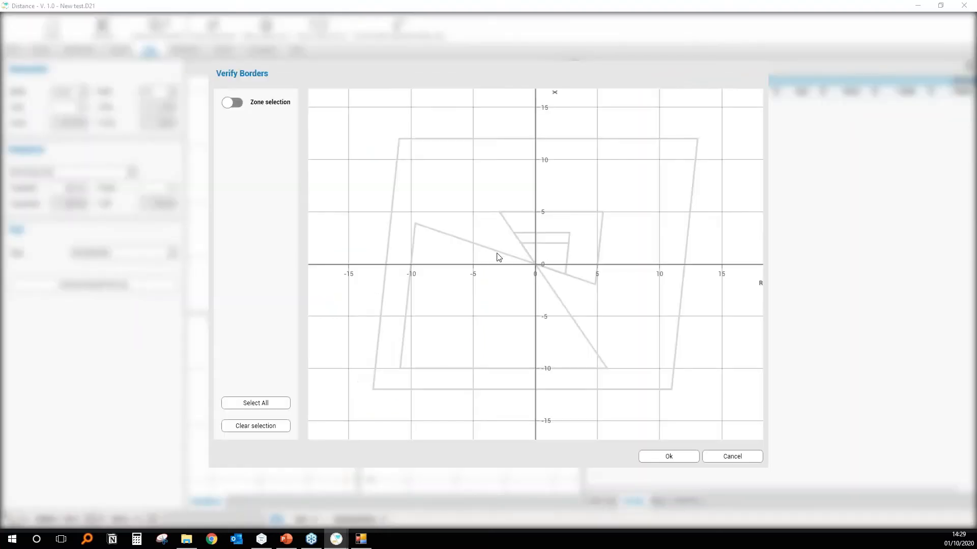
Select the two slanted borders of the reverse zone and set their test points to 3 and 10.
{"action": "left_click", "coordinate": [478, 247]}
{"action": "left_click", "coordinate": [559, 295]}
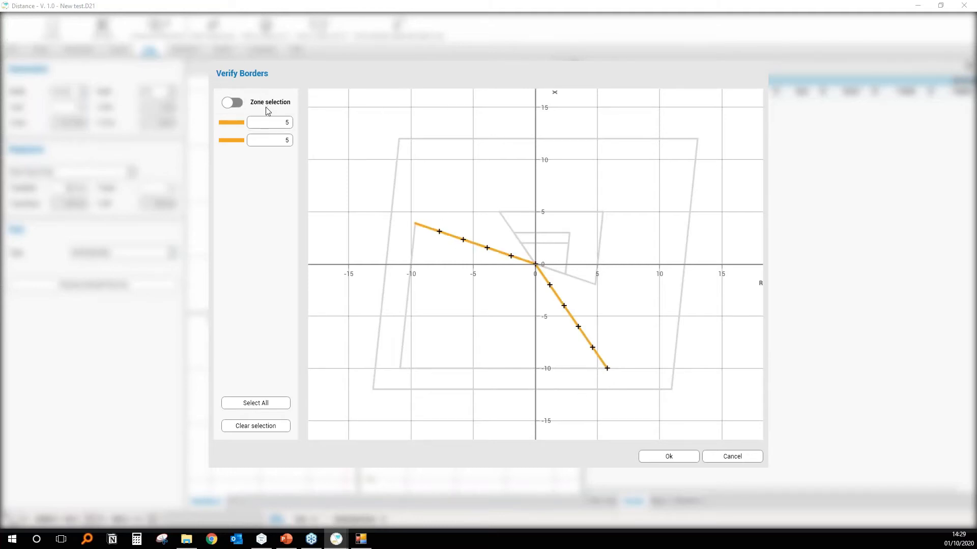
{"action": "double_click", "coordinate": [287, 123]}
{"action": "key", "text": "Return"}
{"action": "left_click", "coordinate": [294, 141]}
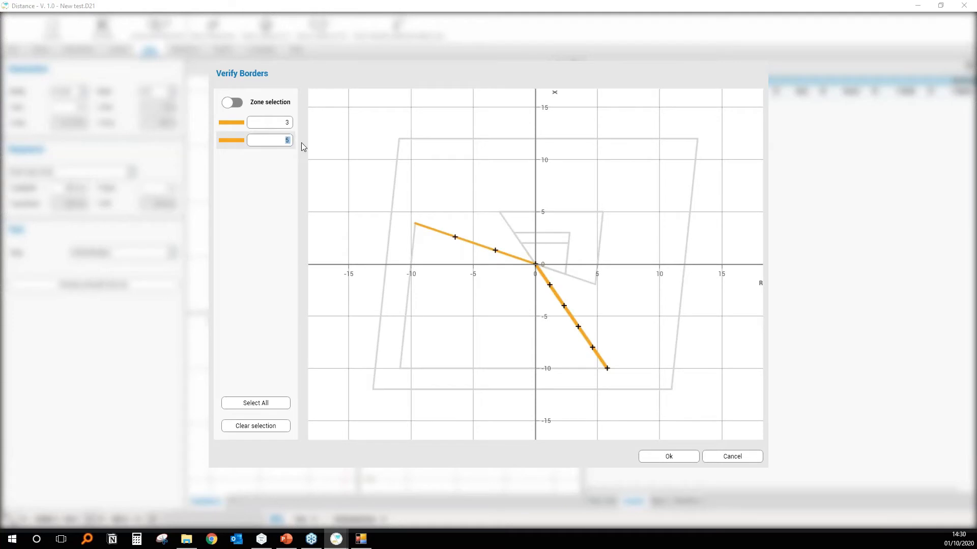
{"action": "type", "text": "10"}
{"action": "key", "text": "Return"}
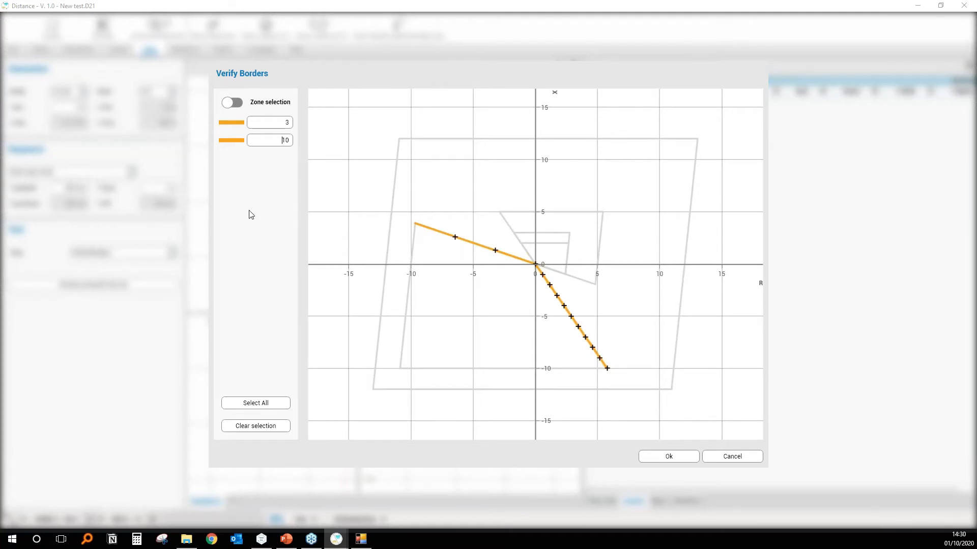
Switch on zone selection, select the whole green zone and switch back to selecting single borders.
{"action": "left_click", "coordinate": [231, 103]}
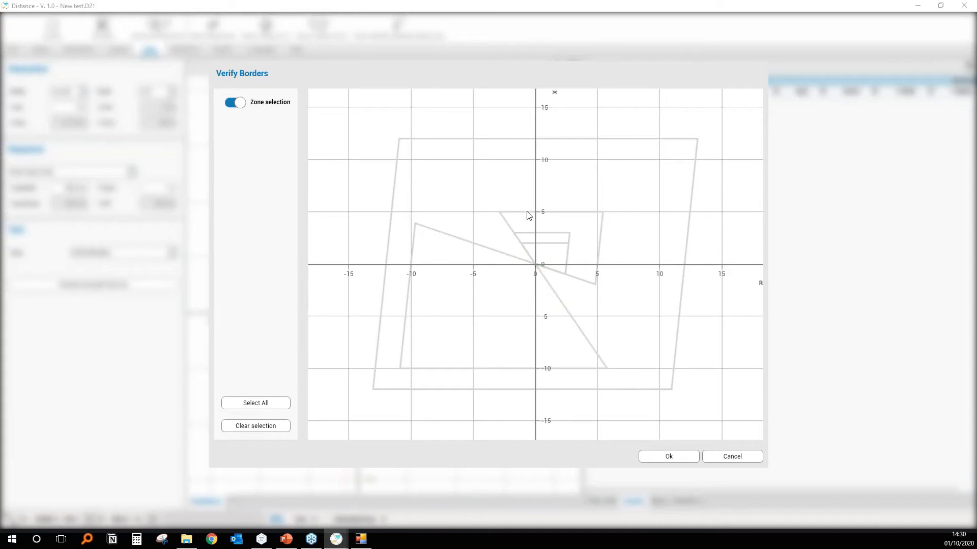
{"action": "left_click", "coordinate": [592, 214]}
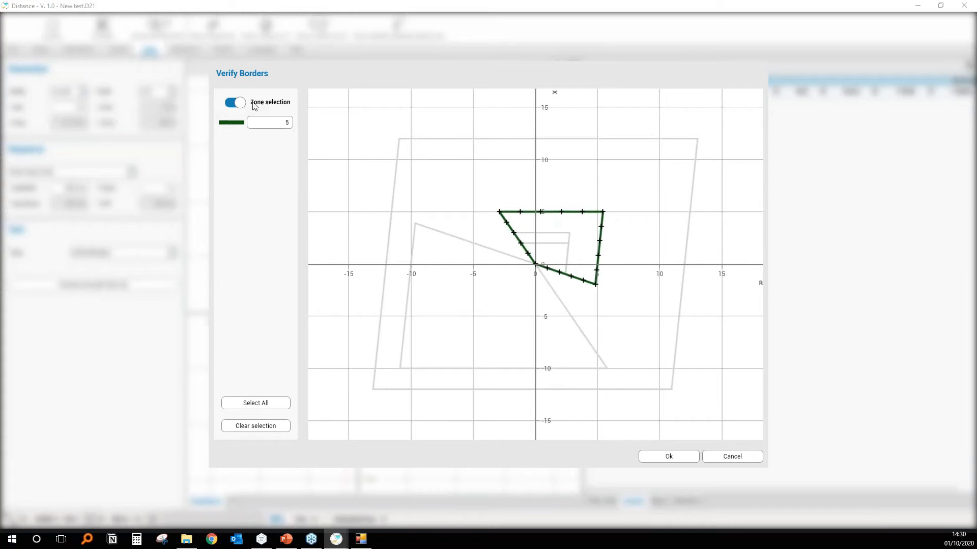
{"action": "left_click", "coordinate": [234, 102]}
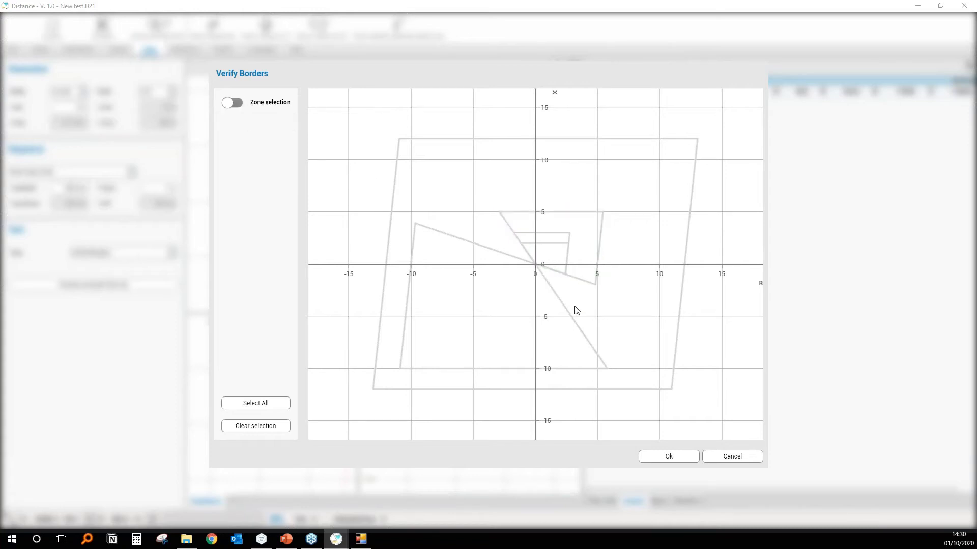
Add Verify Borders tests with 5 points each for both side borders of the green zone and the pink zone's upper border.
{"action": "left_click", "coordinate": [599, 233]}
{"action": "left_click", "coordinate": [511, 229]}
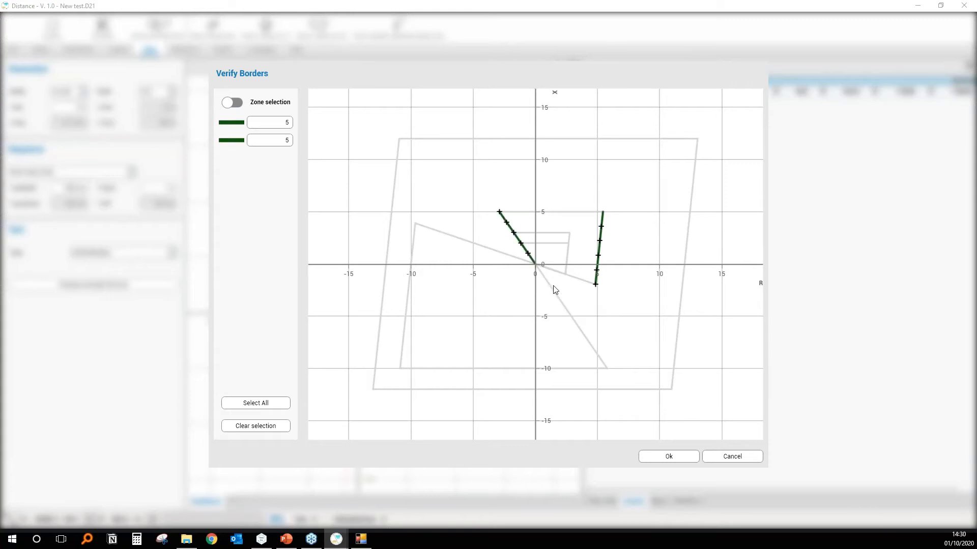
{"action": "left_click", "coordinate": [560, 246]}
{"action": "left_click", "coordinate": [685, 456]}
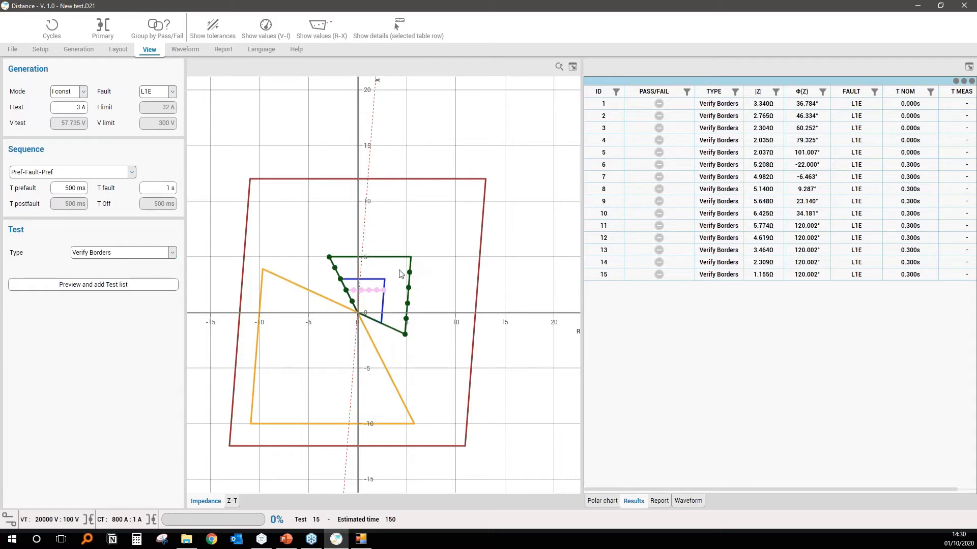
Open verify borders.mp4 in VLC and go back to an early part of the recorded Verify Borders test run.
{"action": "double_click", "coordinate": [47, 447]}
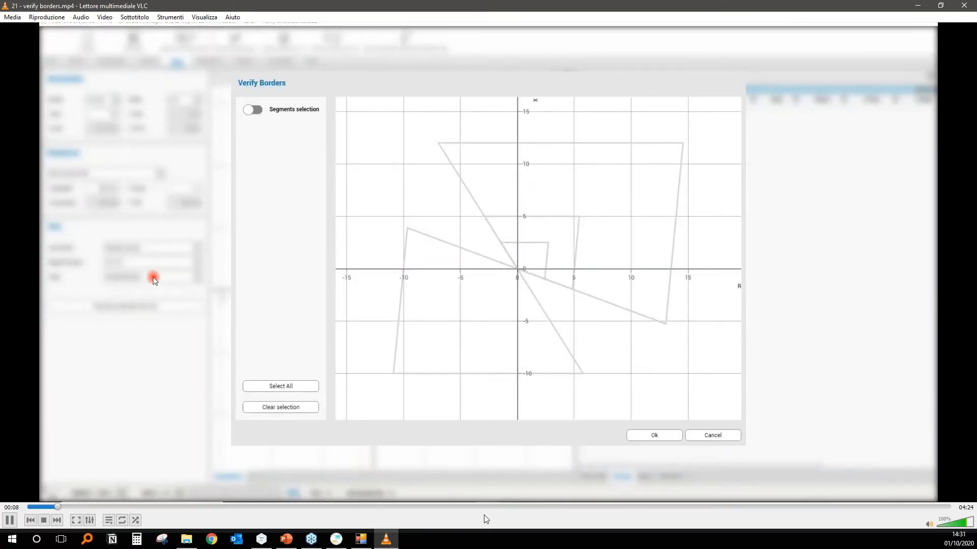
{"action": "left_click", "coordinate": [439, 507]}
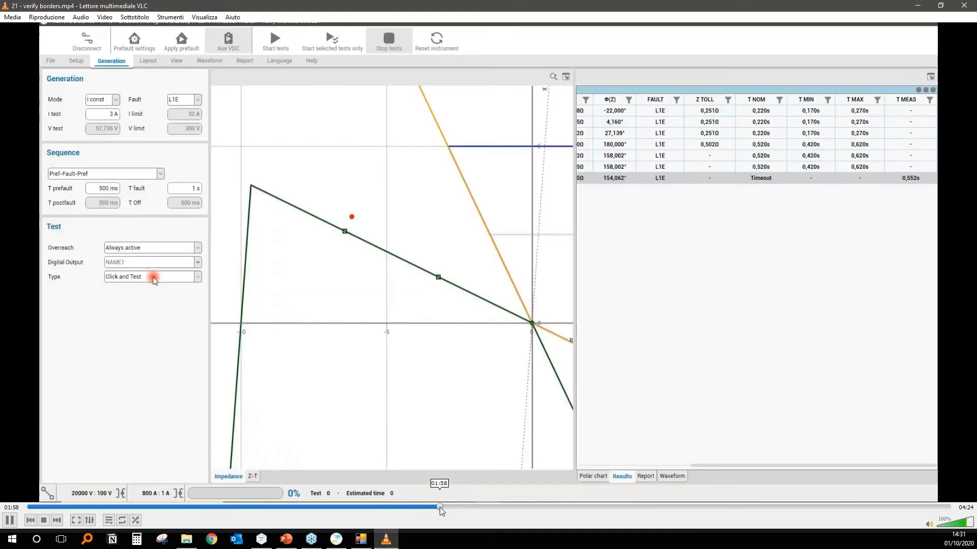
{"action": "left_click", "coordinate": [388, 507]}
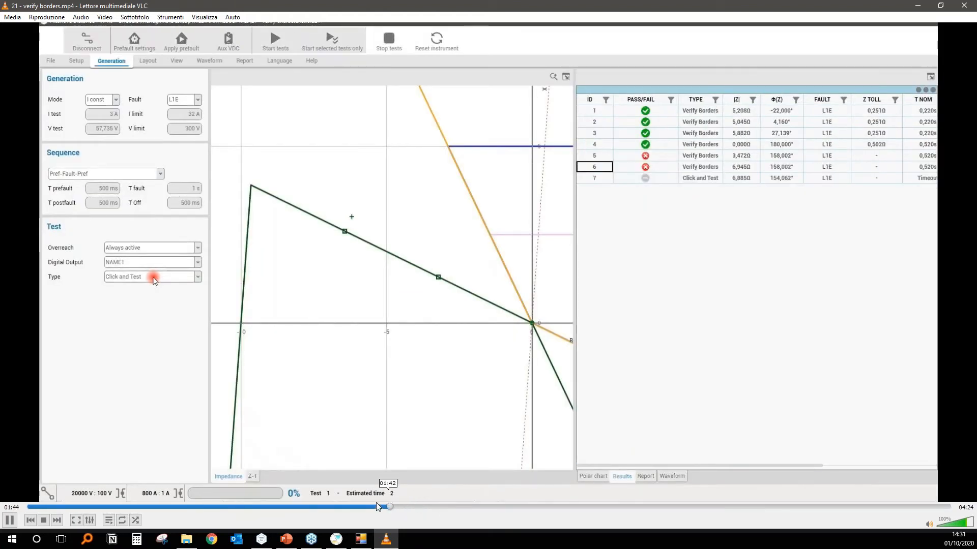
{"action": "left_click", "coordinate": [360, 507]}
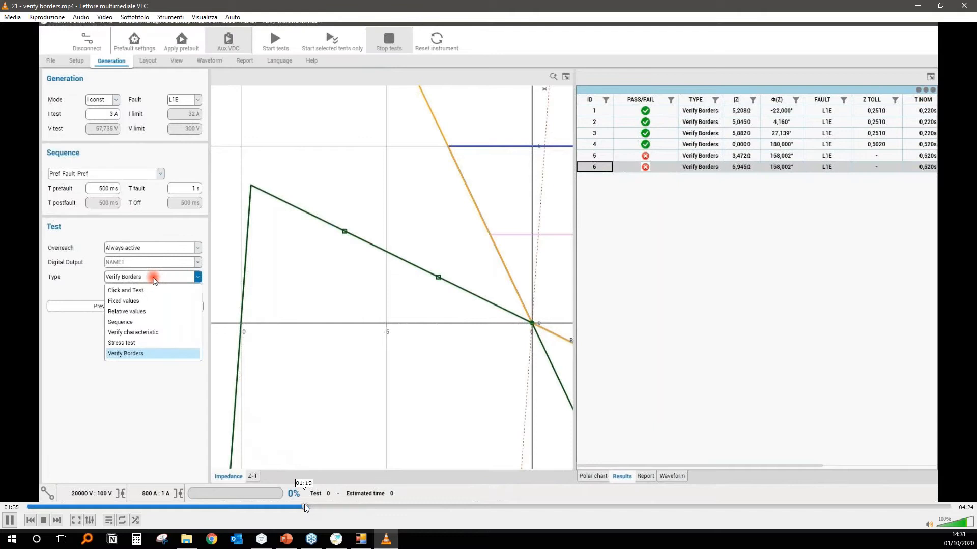
{"action": "left_click", "coordinate": [244, 507]}
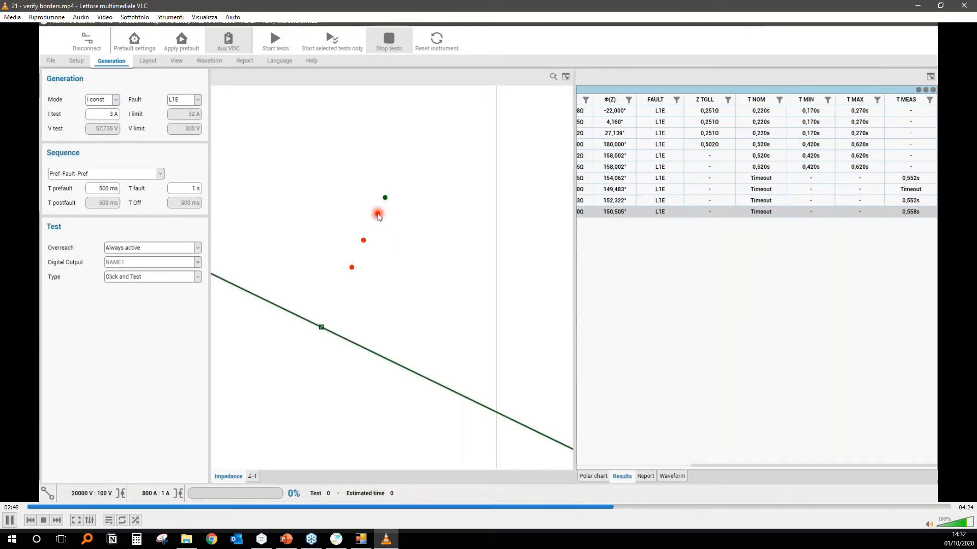
Skip ahead through the recorded Click and Test checks near the reverse zone border, pause the video and close it.
{"action": "left_click", "coordinate": [750, 507]}
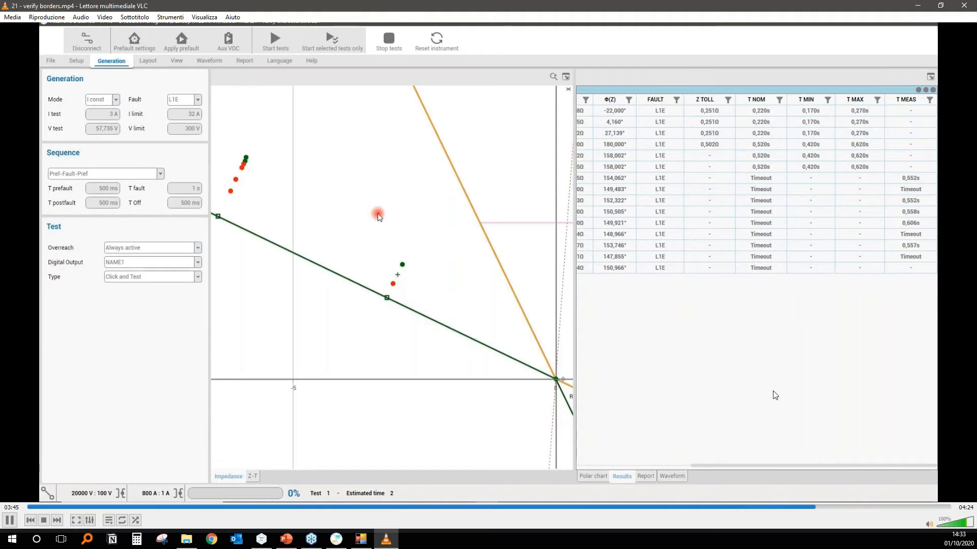
{"action": "left_click", "coordinate": [888, 508]}
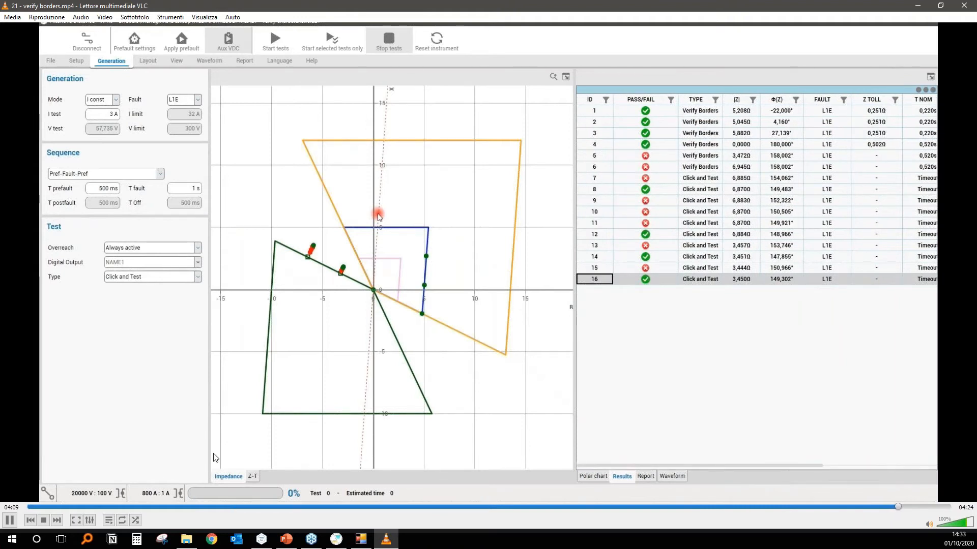
{"action": "left_click", "coordinate": [10, 520]}
{"action": "left_click", "coordinate": [964, 5]}
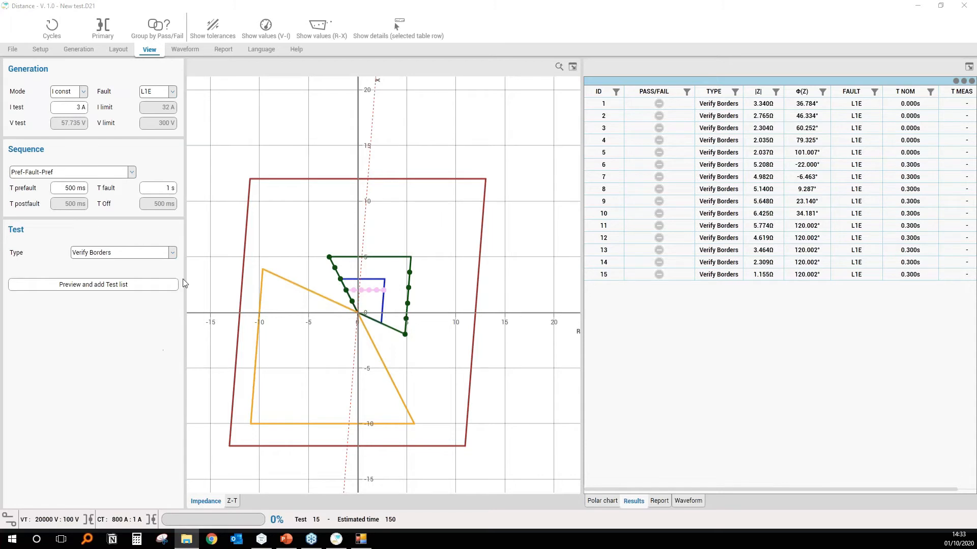
Examine the time delays of zones 1, 2 and 3 in the relay settings and exit the settings editor.
{"action": "left_click", "coordinate": [41, 50]}
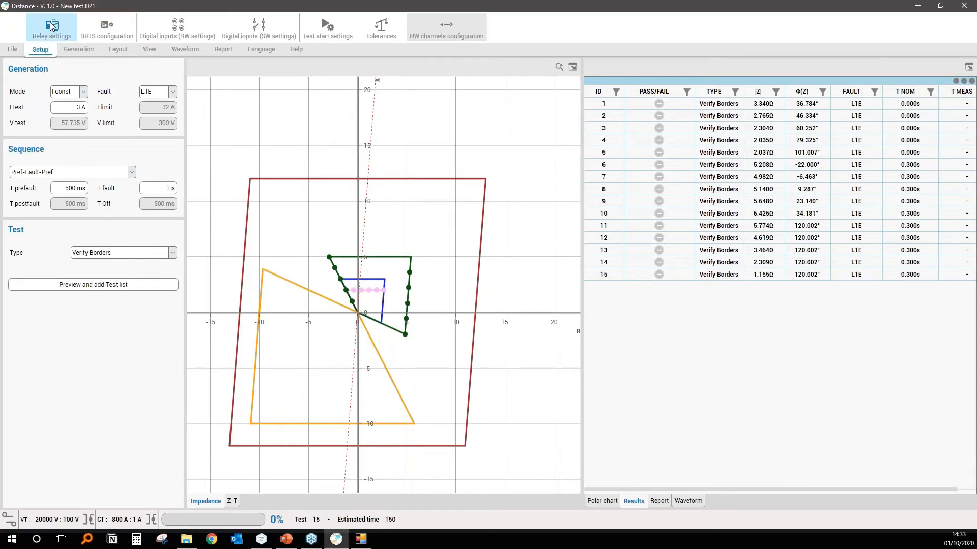
{"action": "left_click", "coordinate": [51, 25]}
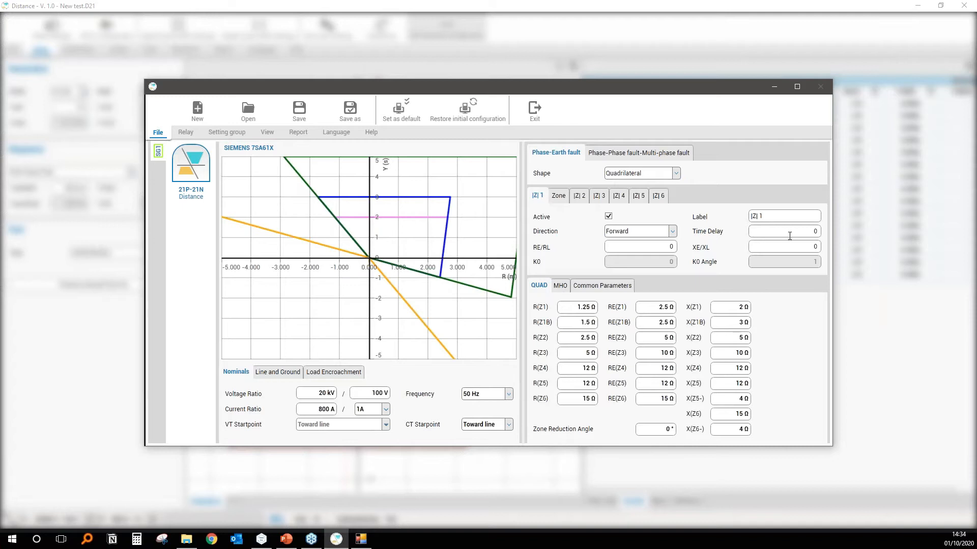
{"action": "double_click", "coordinate": [815, 232]}
{"action": "left_click", "coordinate": [584, 197]}
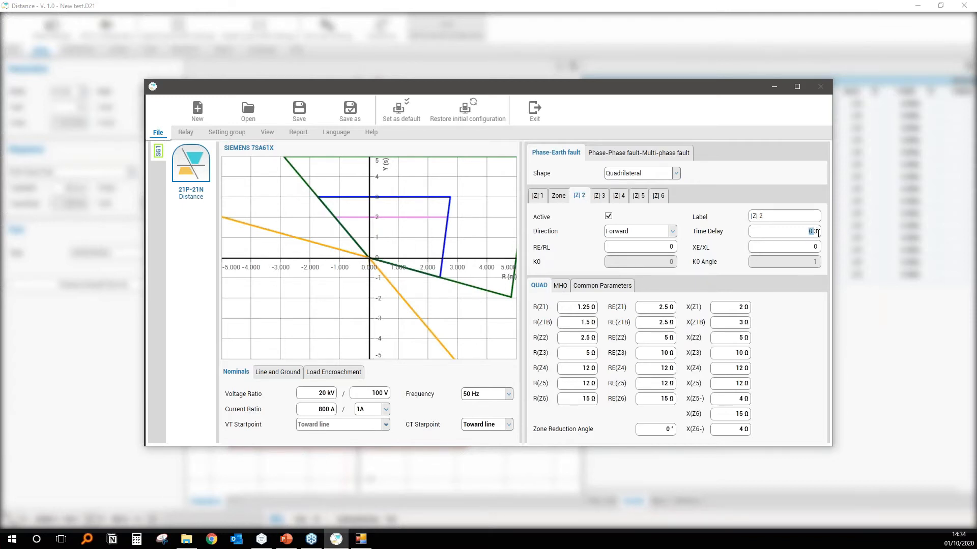
{"action": "left_click", "coordinate": [605, 200]}
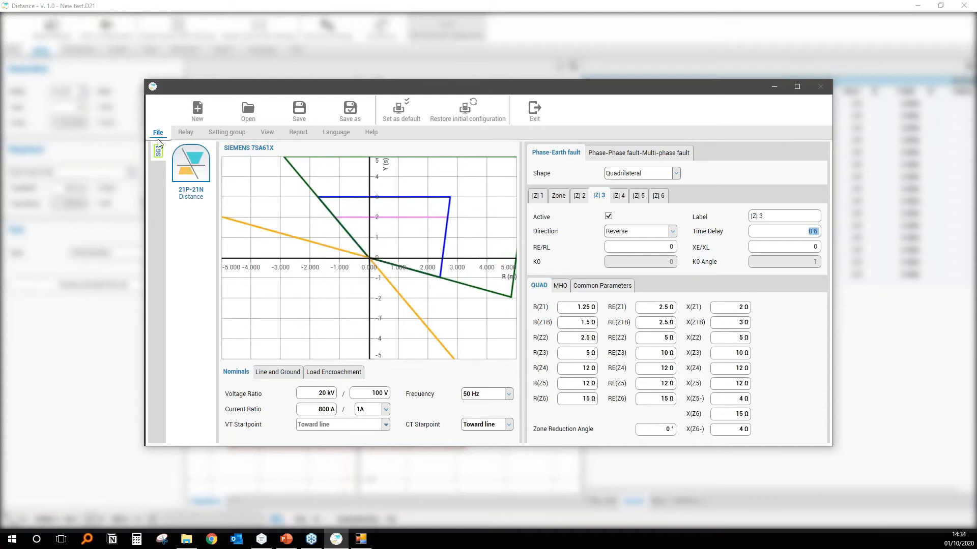
{"action": "left_click", "coordinate": [540, 110]}
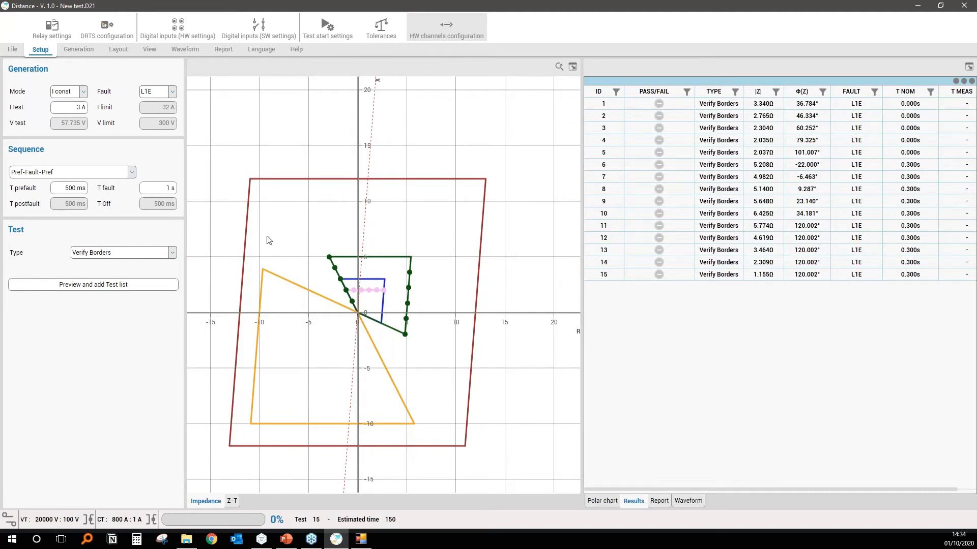
Set the test type to Verify characteristic and close the Distance test window.
{"action": "left_click", "coordinate": [147, 254]}
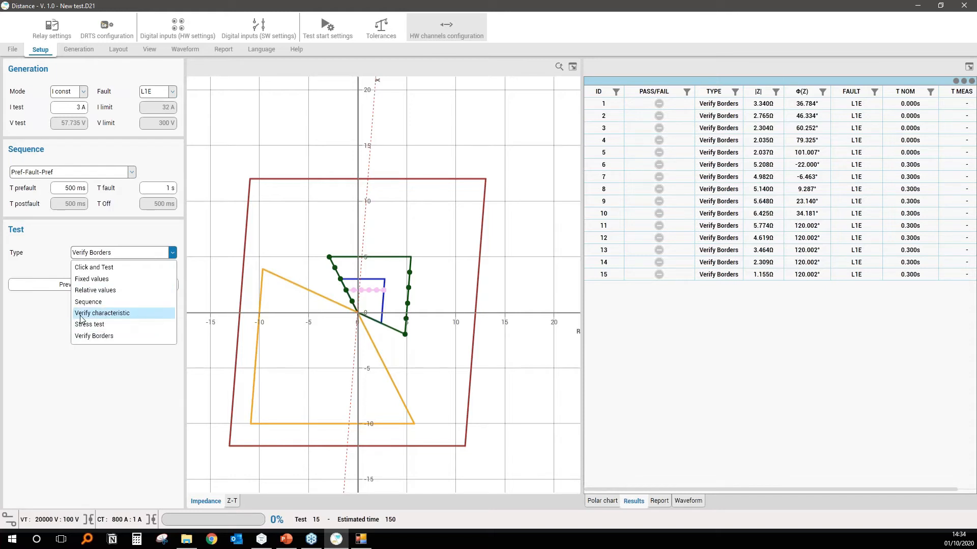
{"action": "left_click", "coordinate": [130, 314]}
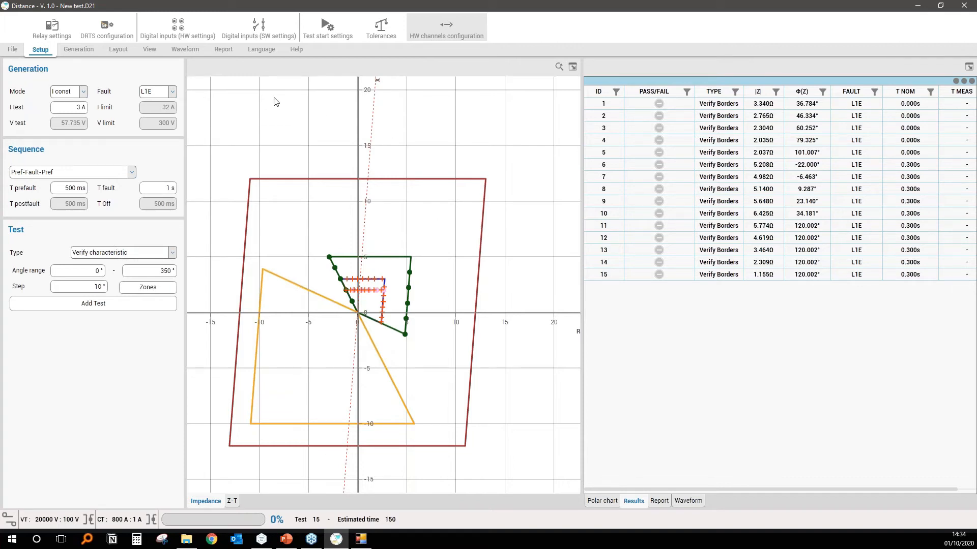
{"action": "left_click", "coordinate": [969, 6]}
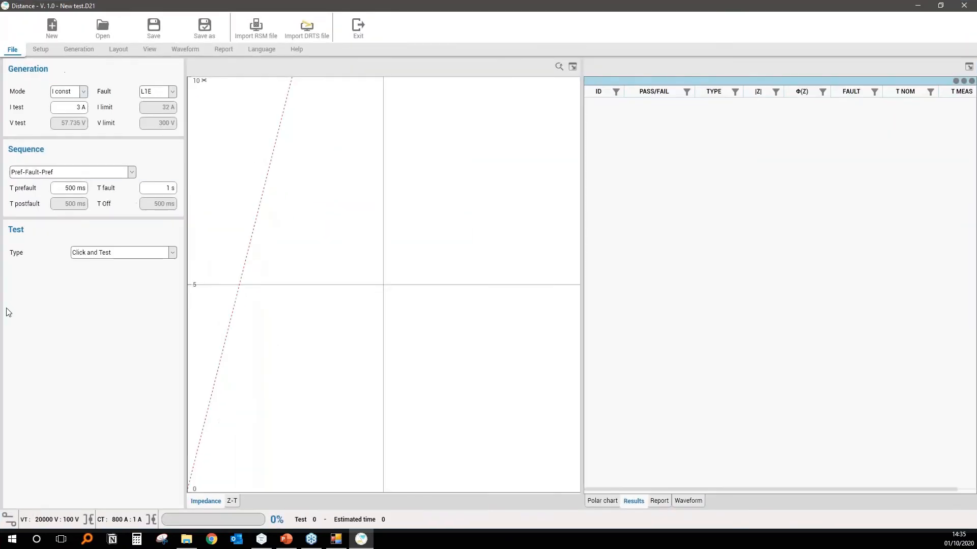
Set the Distance test type to Characteristic search and look over the other available test types.
{"action": "left_click", "coordinate": [142, 253]}
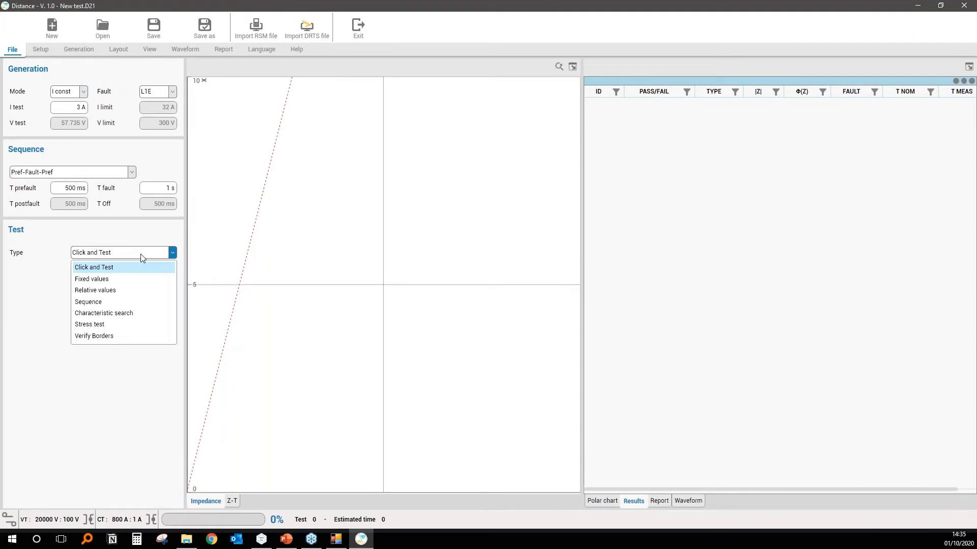
{"action": "left_click", "coordinate": [135, 312]}
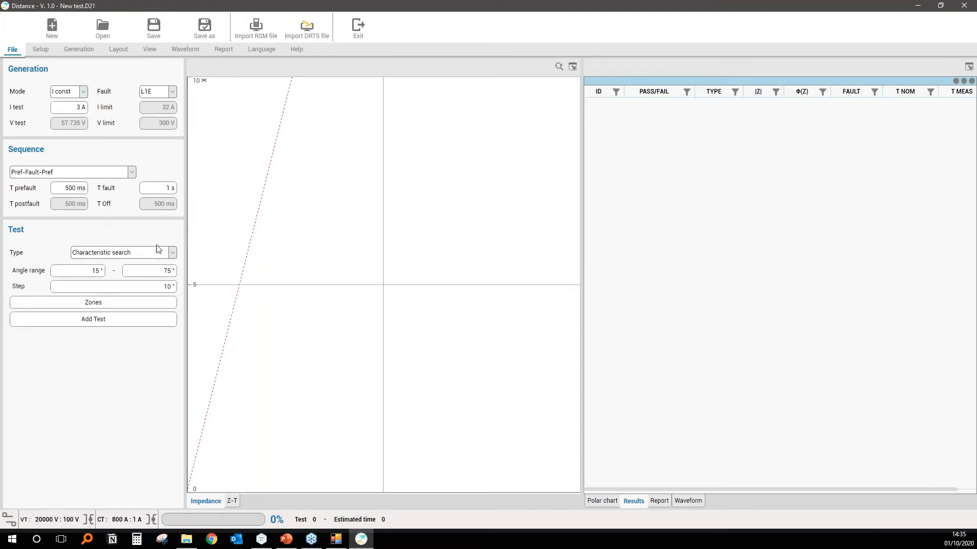
{"action": "left_click", "coordinate": [109, 251]}
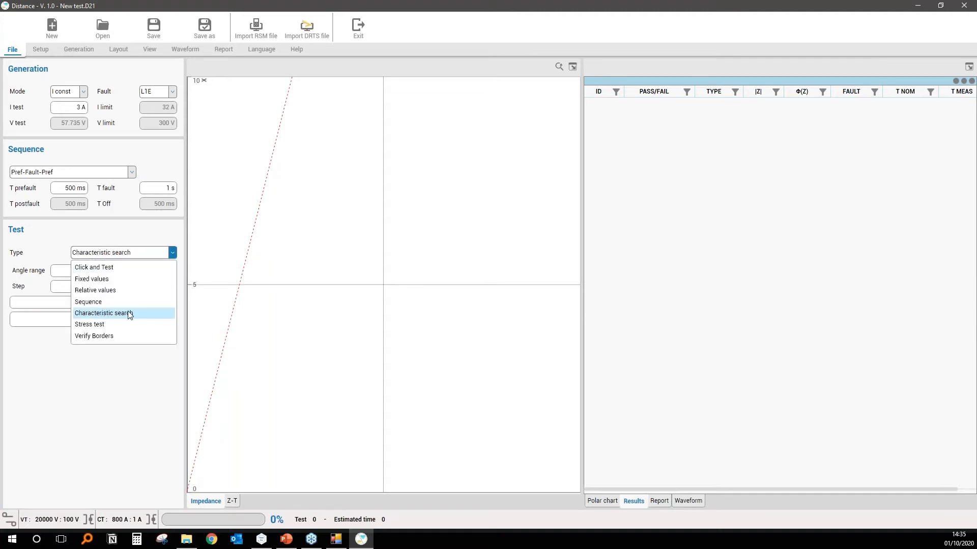
{"action": "left_click", "coordinate": [145, 239]}
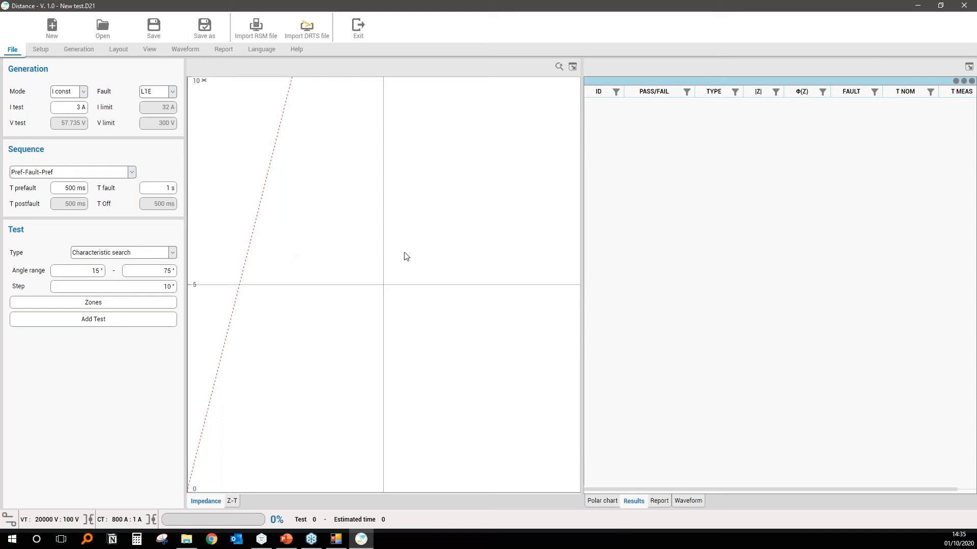
Set the test type to Click and Test and place five separate test points on the impedance plane.
{"action": "left_click", "coordinate": [134, 252]}
{"action": "left_click", "coordinate": [116, 268]}
{"action": "left_click", "coordinate": [326, 265]}
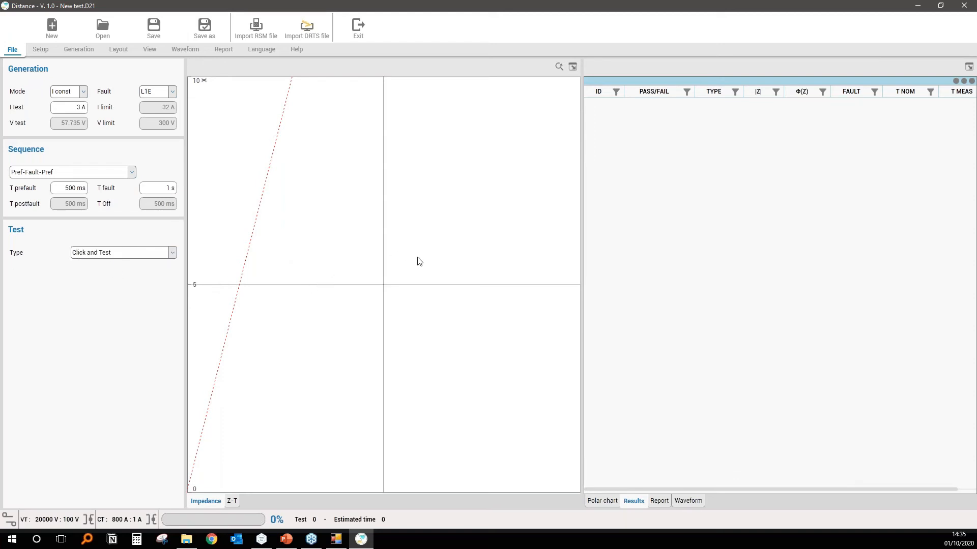
{"action": "left_click", "coordinate": [417, 256]}
{"action": "left_click", "coordinate": [416, 330]}
{"action": "left_click", "coordinate": [326, 336]}
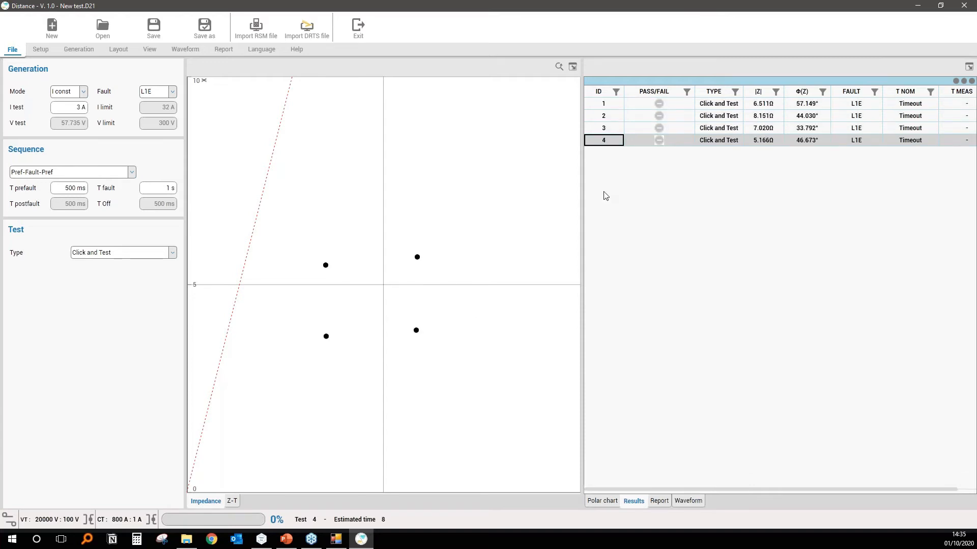
{"action": "left_click", "coordinate": [466, 322]}
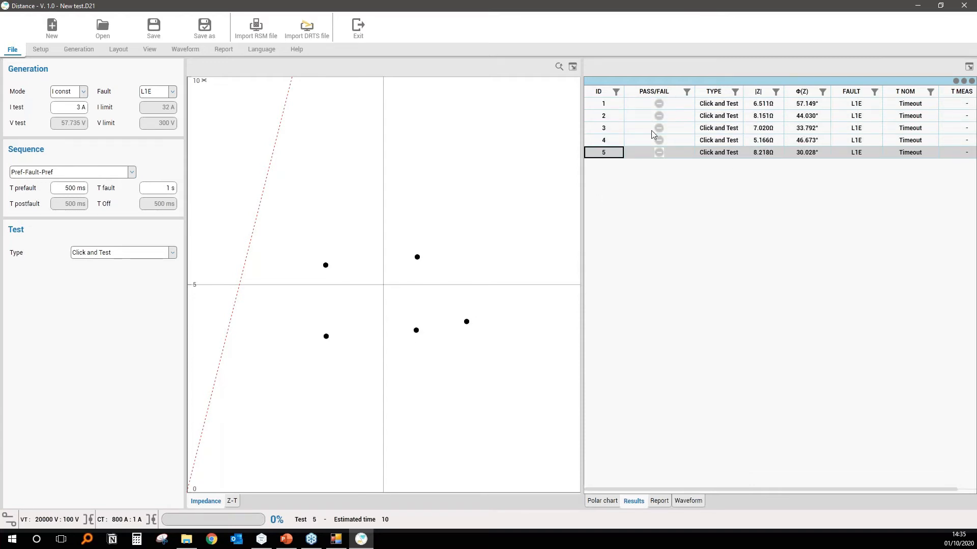
Select tests 2 and 3 in the results table and examine the options for removing, clearing or repeating them.
{"action": "left_click", "coordinate": [615, 129]}
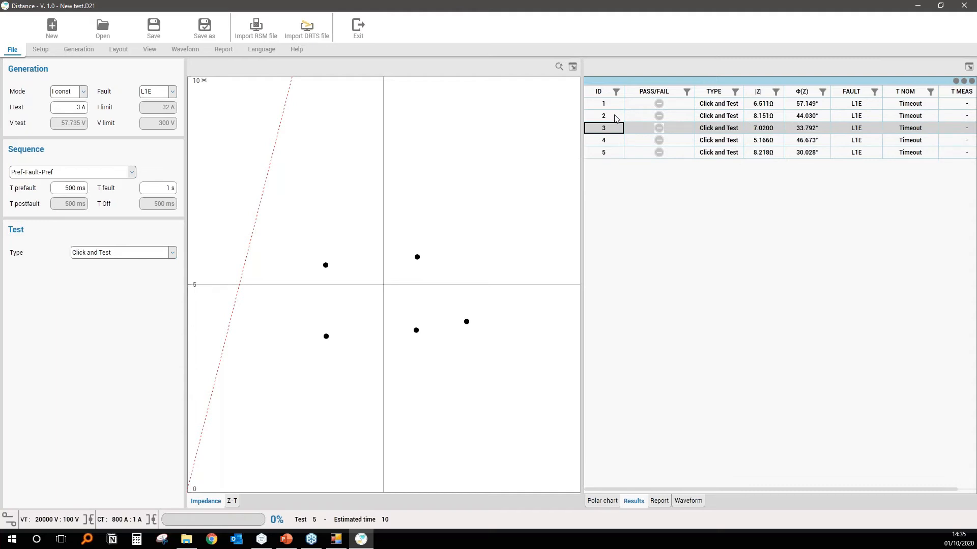
{"action": "left_click_drag", "start_coordinate": [616, 119], "coordinate": [617, 129]}
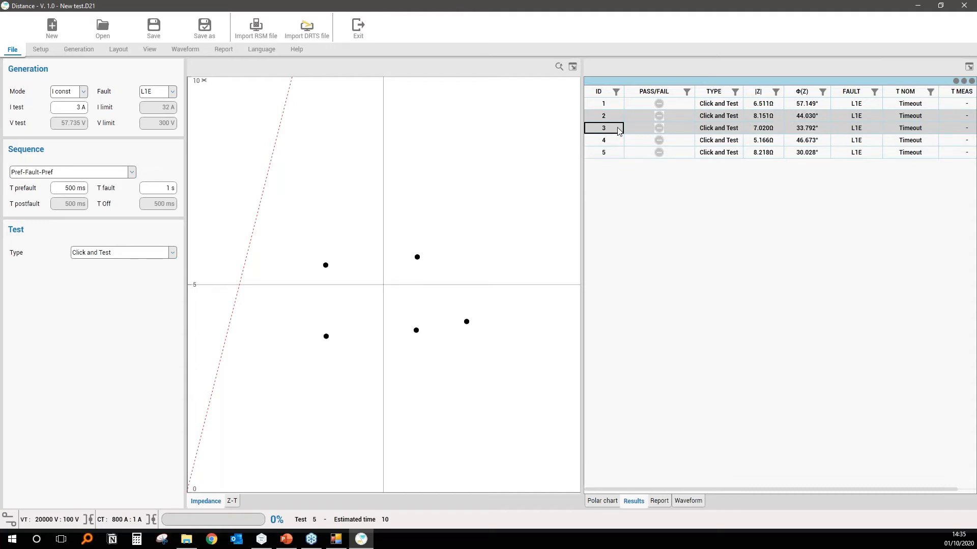
{"action": "right_click", "coordinate": [619, 131]}
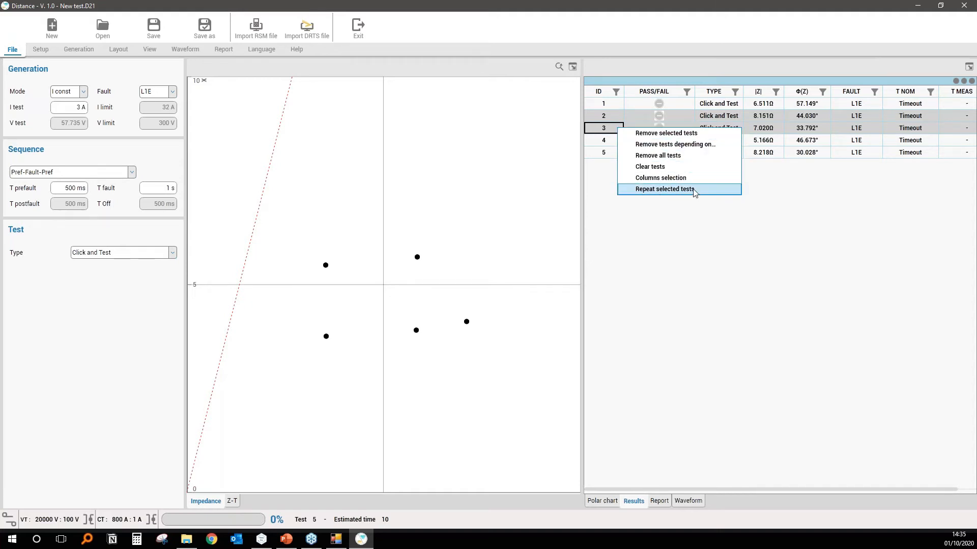
{"action": "left_click", "coordinate": [702, 247]}
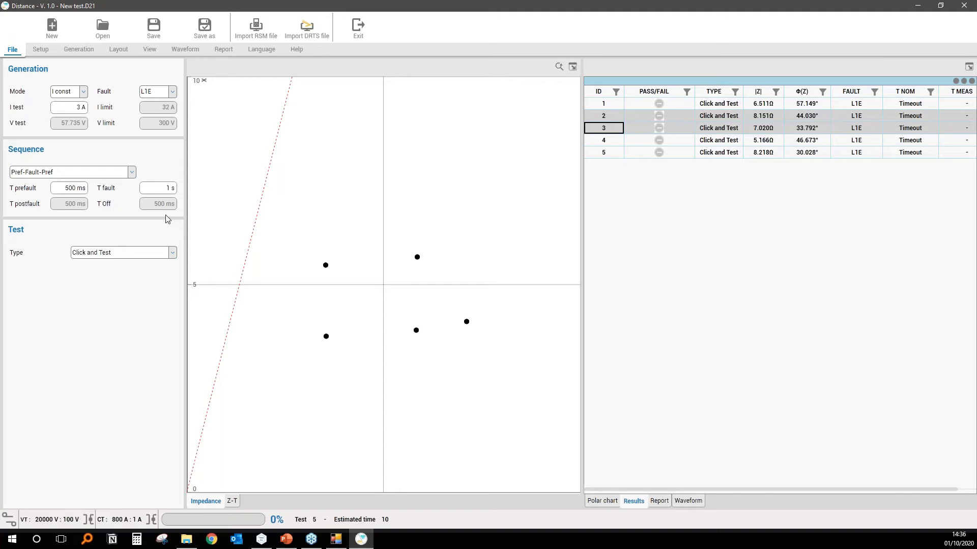
Exit the Distance module and confirm leaving it.
{"action": "scroll", "coordinate": [384, 272], "scroll_direction": "down", "scroll_amount": 5}
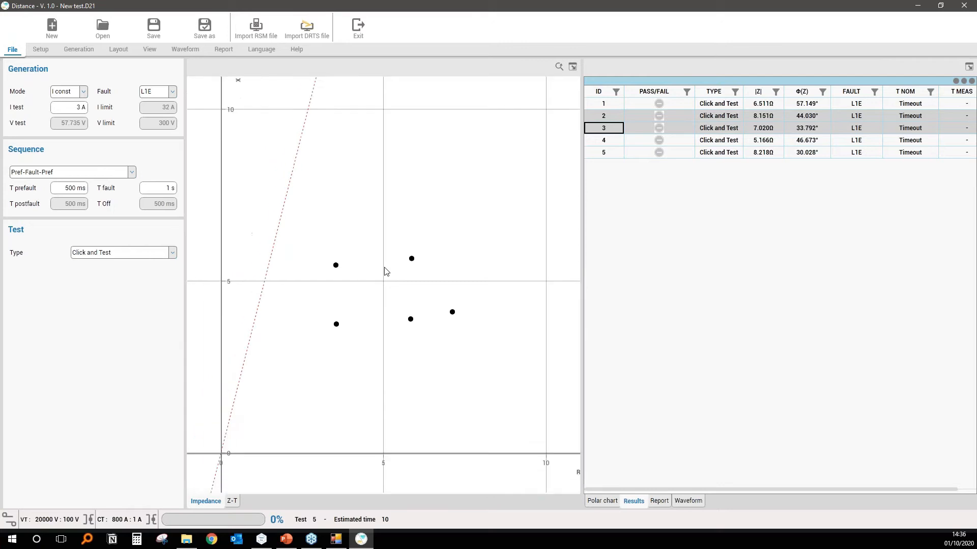
{"action": "scroll", "coordinate": [384, 270], "scroll_direction": "up", "scroll_amount": 1}
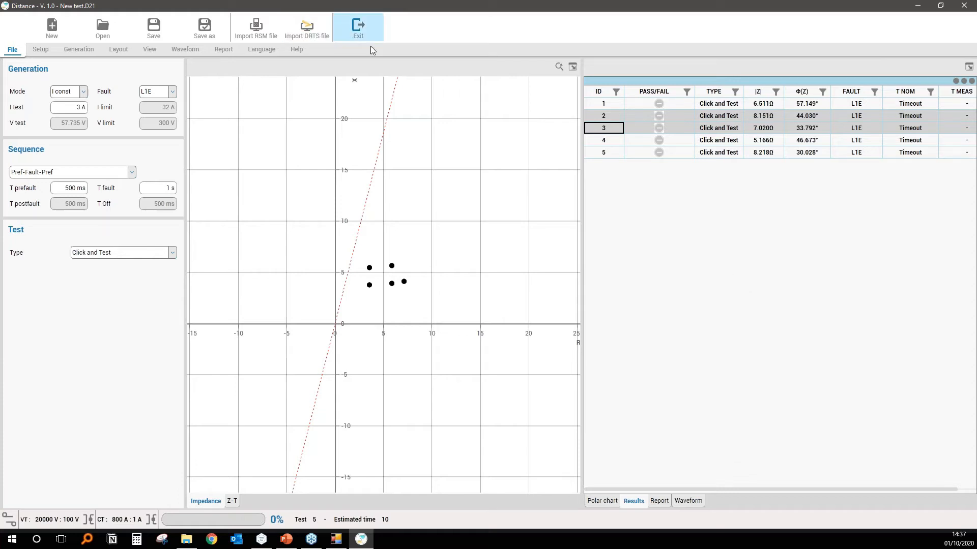
{"action": "left_click", "coordinate": [356, 32]}
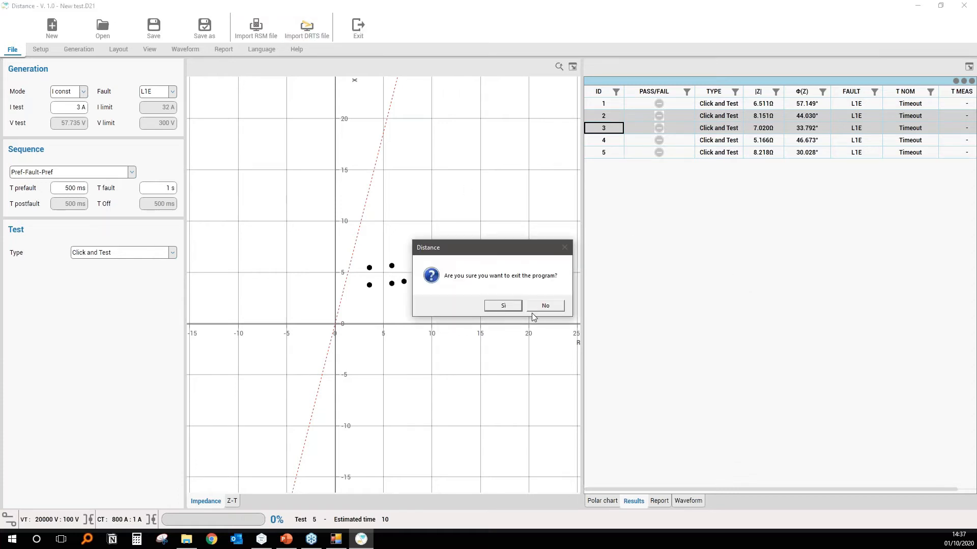
{"action": "left_click", "coordinate": [503, 306]}
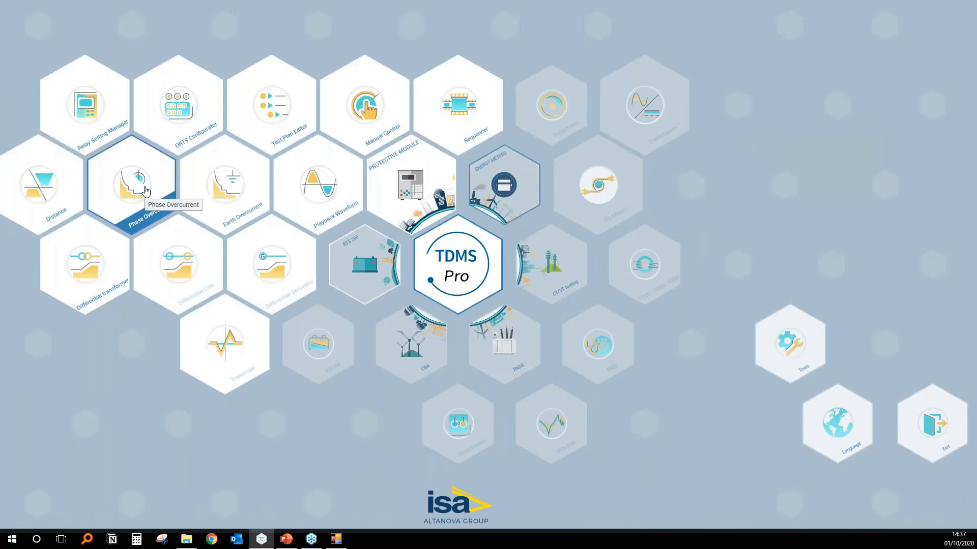
Start the Phase Overcurrent module and look through its test types, keeping Click and Test.
{"action": "left_click", "coordinate": [113, 216]}
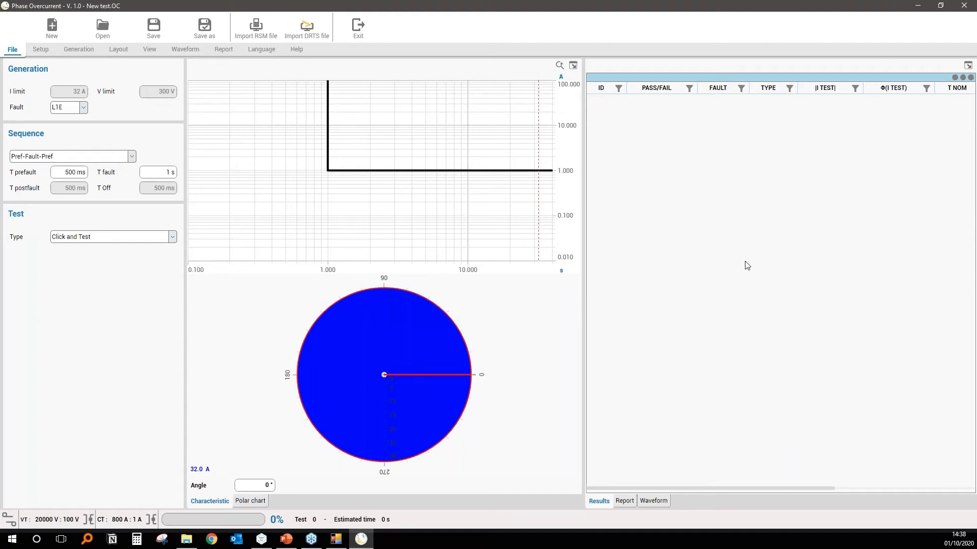
{"action": "left_click", "coordinate": [109, 238]}
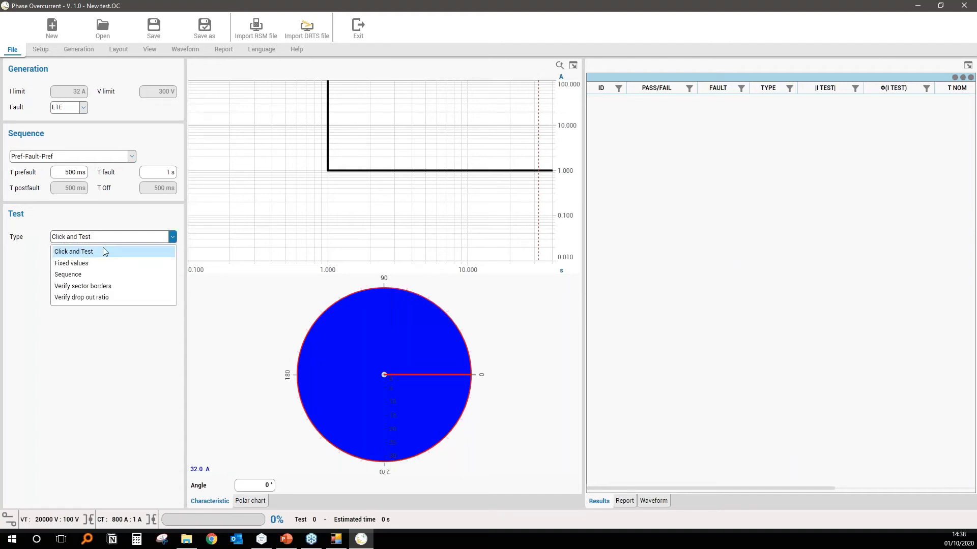
{"action": "left_click", "coordinate": [98, 253]}
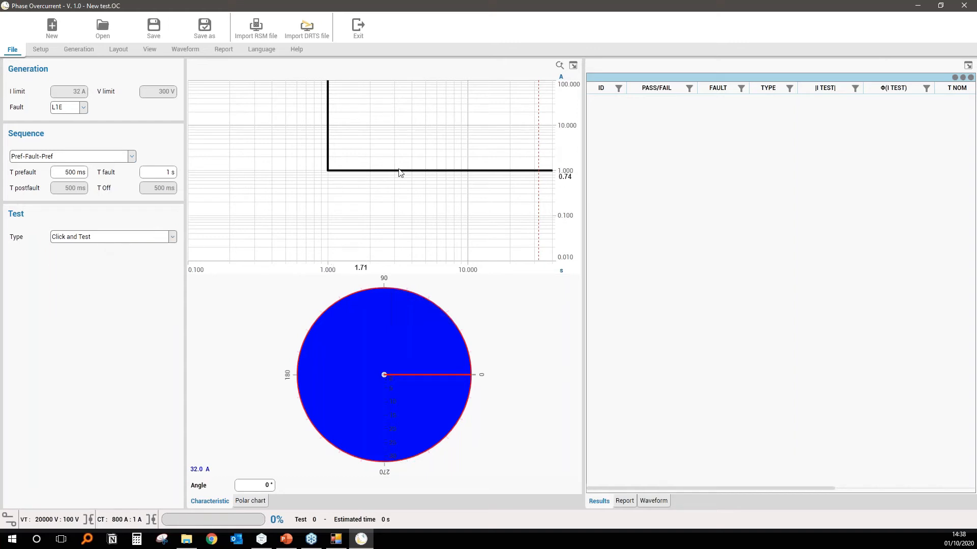
{"action": "left_click", "coordinate": [135, 238]}
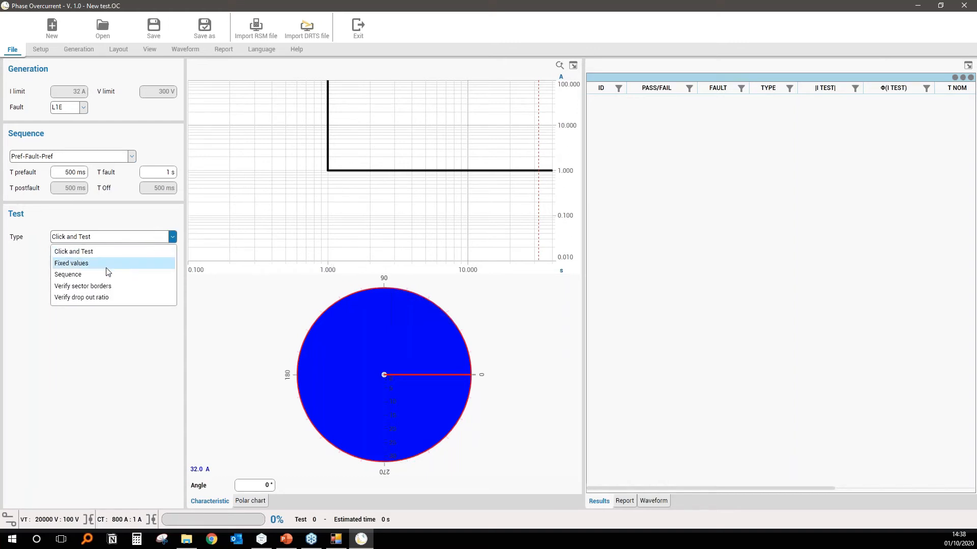
{"action": "left_click", "coordinate": [108, 241]}
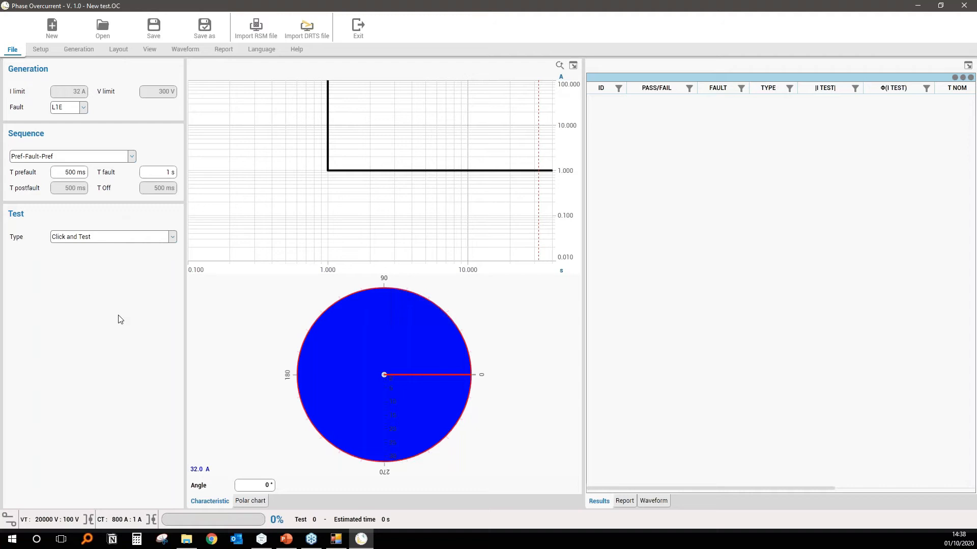
Open the Phase Overcurrent relay settings and set the characteristic of Curve 1 to IEC.
{"action": "left_click", "coordinate": [41, 52]}
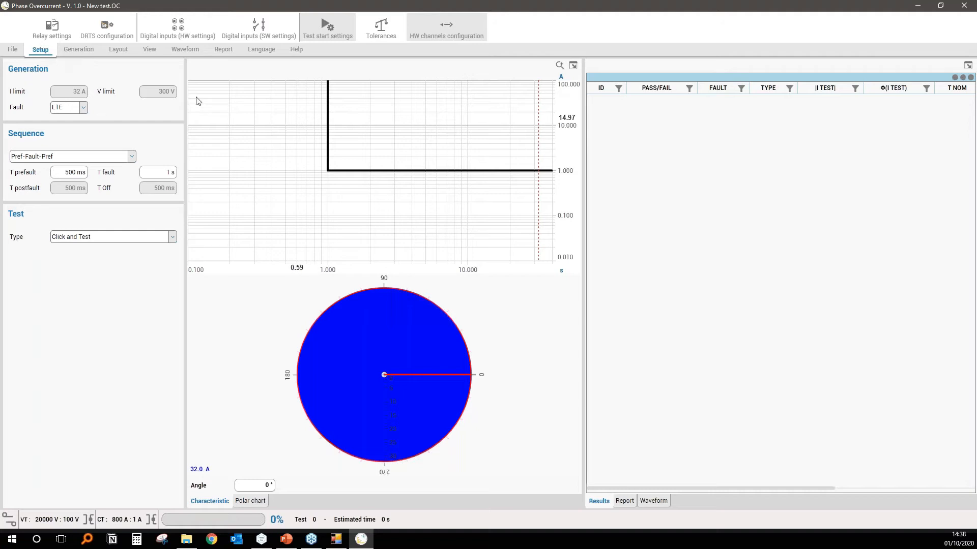
{"action": "left_click", "coordinate": [57, 28]}
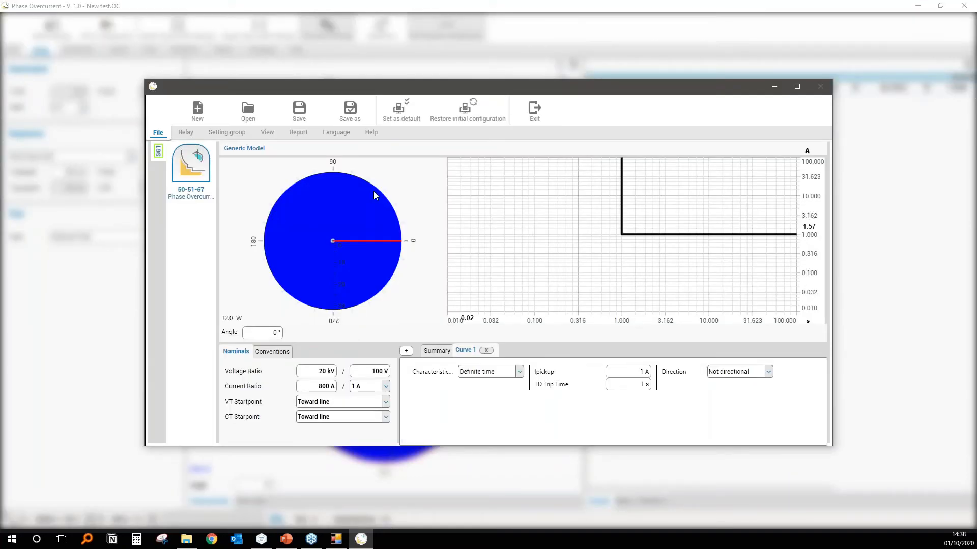
{"action": "left_click", "coordinate": [519, 372]}
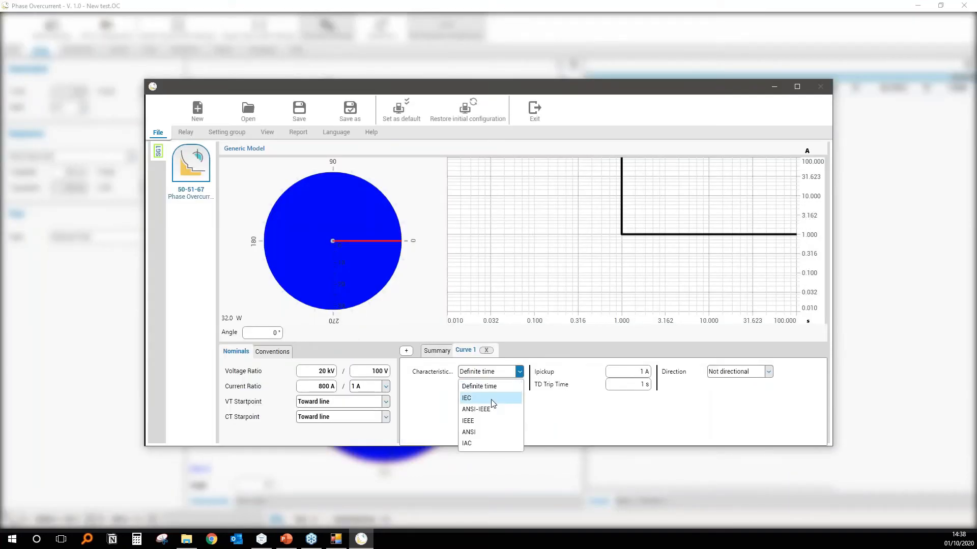
{"action": "left_click", "coordinate": [490, 399]}
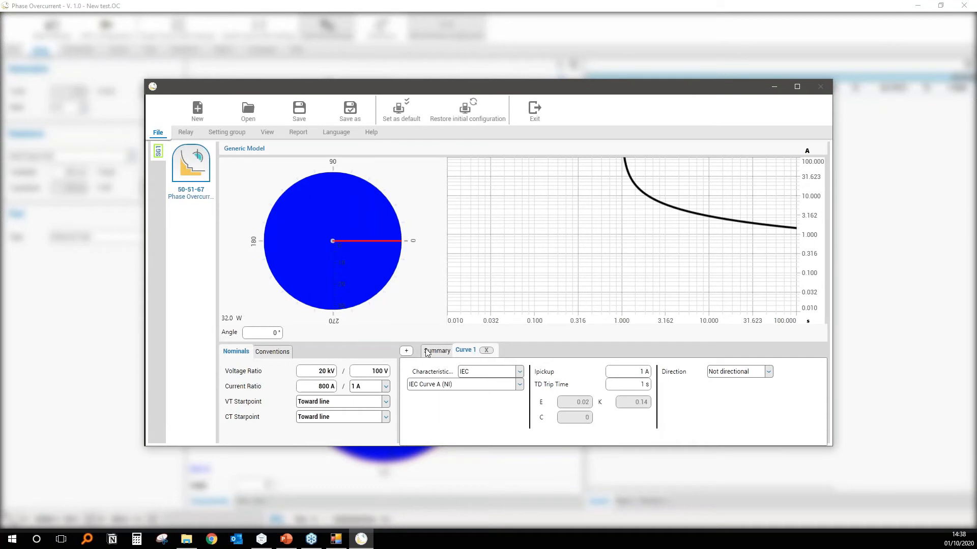
Add a second curve to the relay settings and set its TD trip time to 100 ms.
{"action": "left_click", "coordinate": [406, 350]}
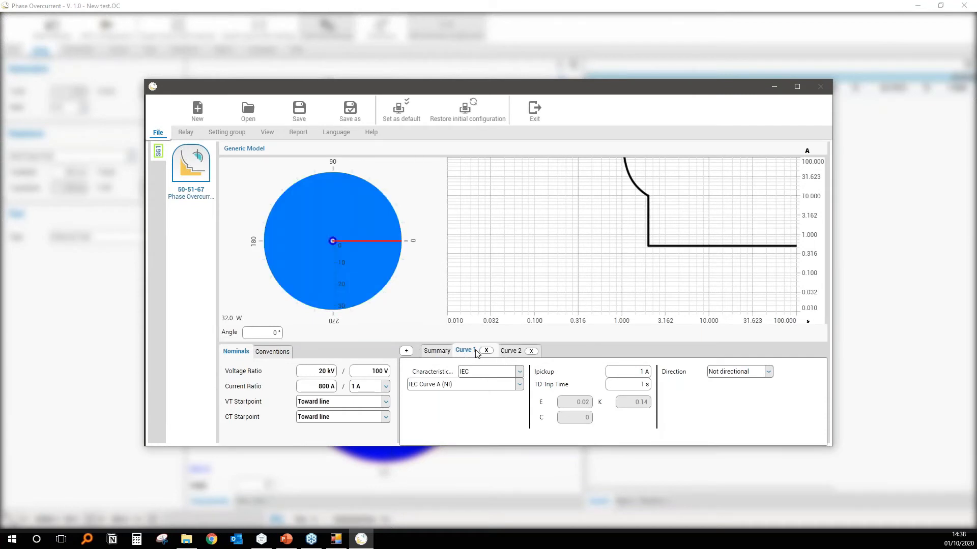
{"action": "left_click", "coordinate": [513, 351]}
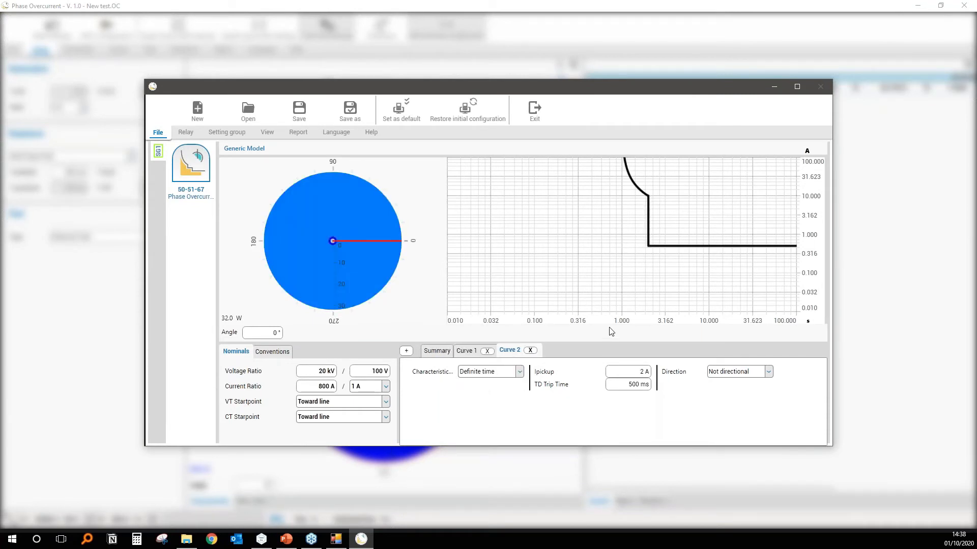
{"action": "left_click", "coordinate": [631, 385]}
{"action": "type", "text": "100"}
{"action": "key", "text": "Return"}
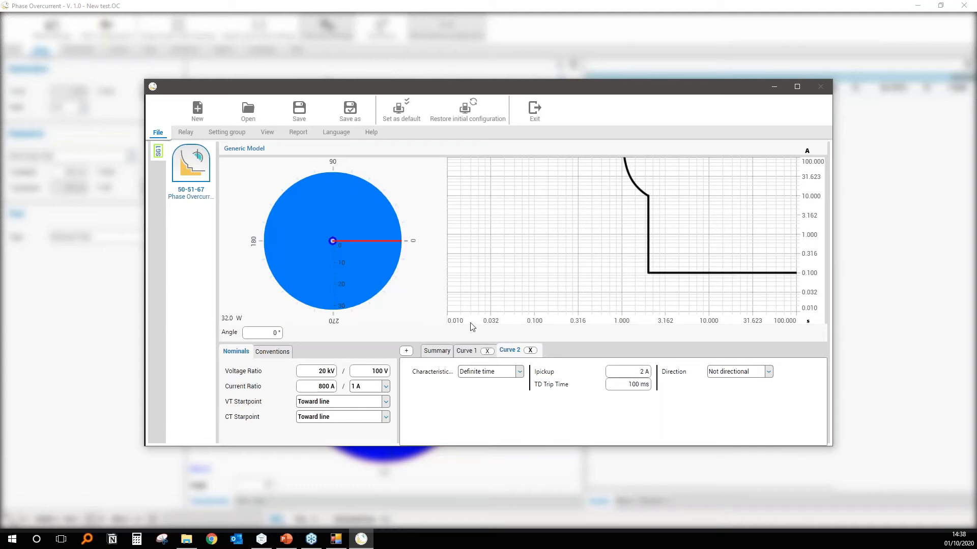
Set the direction of Curve 2 and Curve 1 to Forward with a 45° MTA for Curve 1, and exit the relay settings.
{"action": "scroll", "coordinate": [338, 238], "scroll_direction": "up", "scroll_amount": 5}
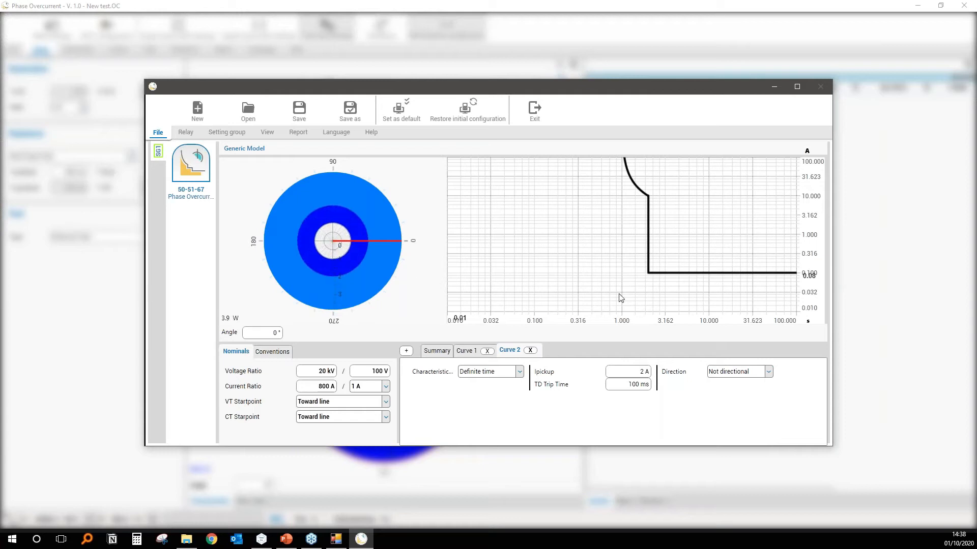
{"action": "left_click", "coordinate": [768, 372]}
{"action": "left_click", "coordinate": [737, 399]}
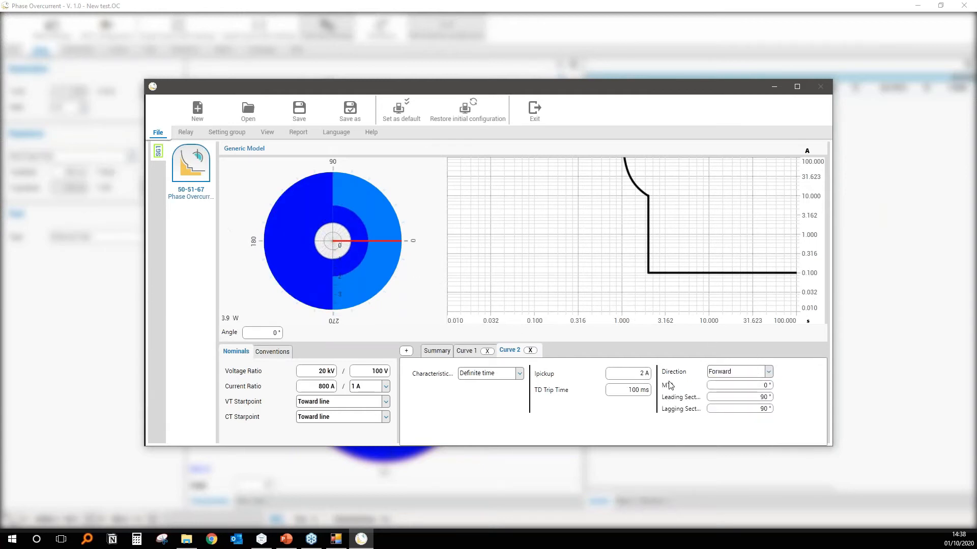
{"action": "left_click", "coordinate": [473, 351]}
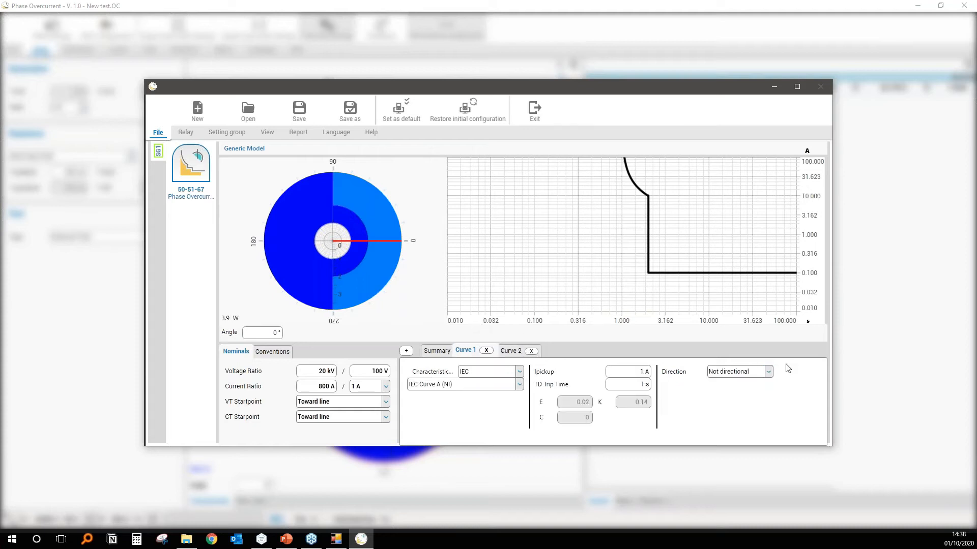
{"action": "left_click", "coordinate": [768, 372]}
{"action": "left_click", "coordinate": [737, 399]}
{"action": "left_click", "coordinate": [754, 388]}
{"action": "type", "text": "45"}
{"action": "key", "text": "Return"}
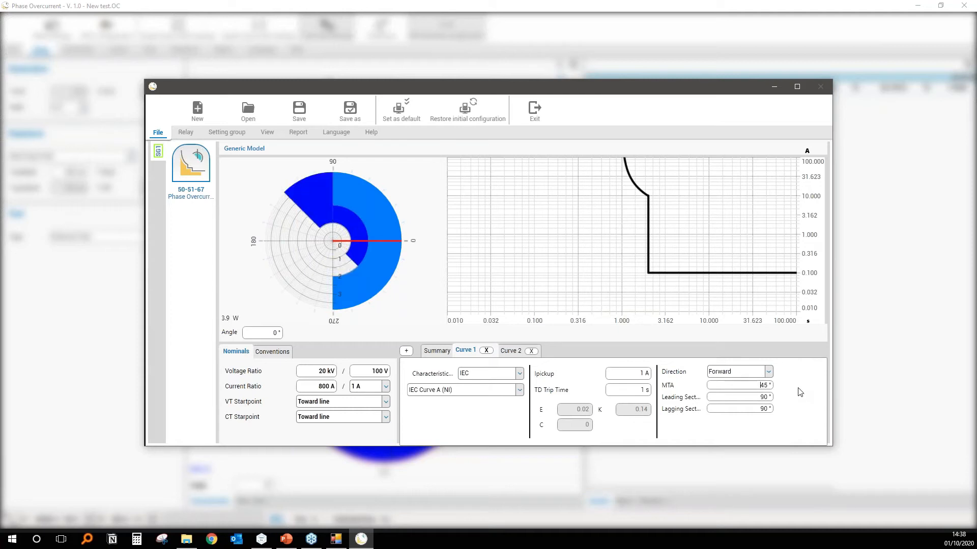
{"action": "left_click", "coordinate": [536, 105]}
{"action": "left_click", "coordinate": [536, 308]}
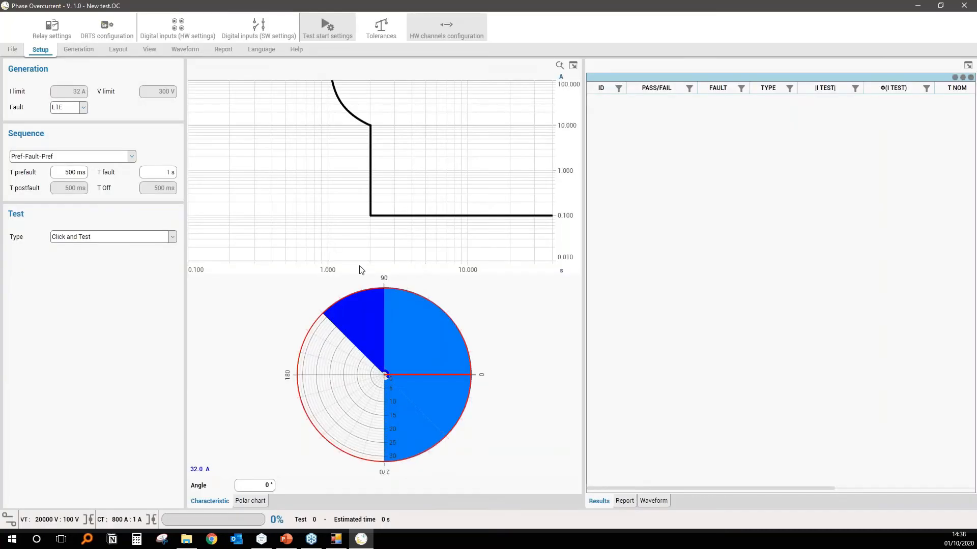
Place one test point on the inverse part of the characteristic and three along its 0.1 s section.
{"action": "left_click", "coordinate": [361, 121]}
{"action": "left_click", "coordinate": [401, 215]}
{"action": "left_click", "coordinate": [445, 215]}
{"action": "left_click", "coordinate": [476, 215]}
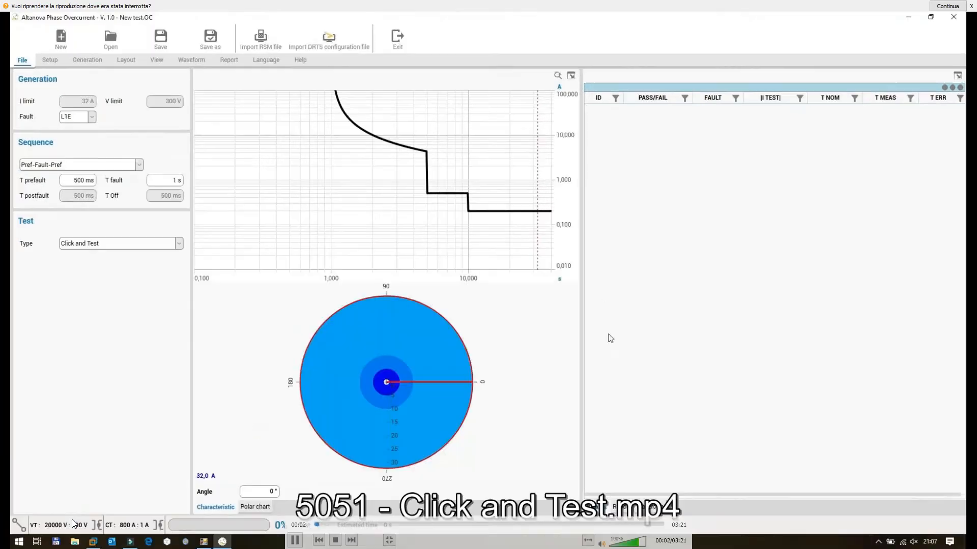
Review the parameters of the Fixed values, Sequence, Verify sector borders and Verify drop out ratio test types, and return to Click and Test.
{"action": "left_click", "coordinate": [76, 519]}
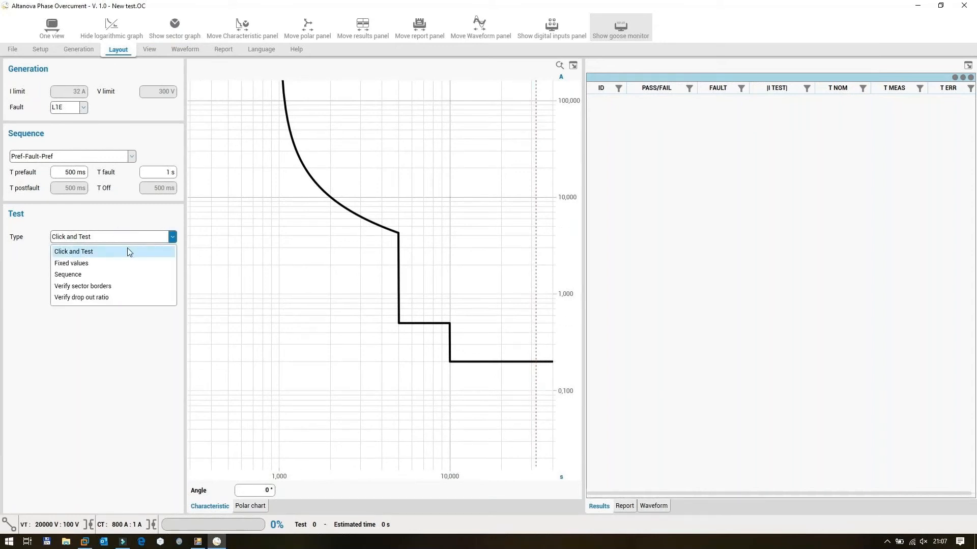
{"action": "left_click", "coordinate": [127, 263]}
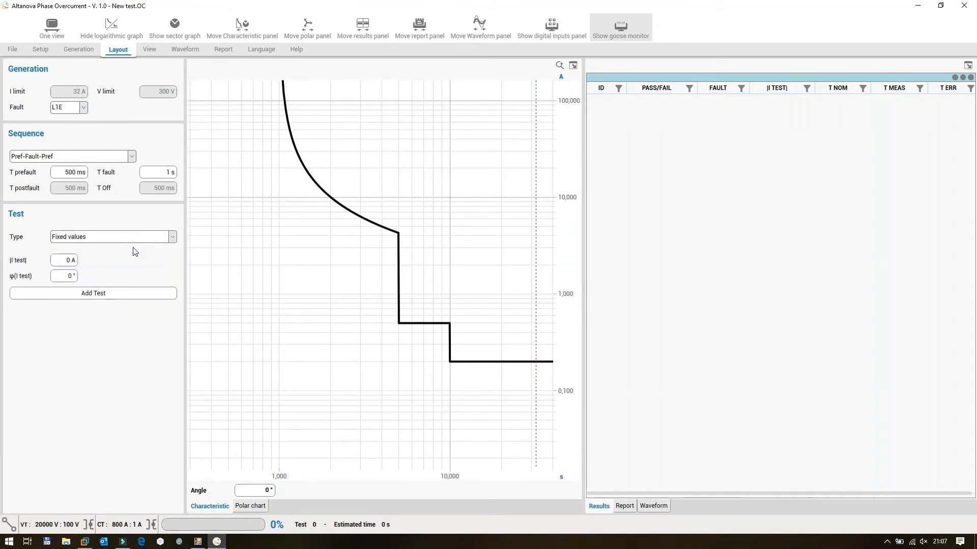
{"action": "left_click", "coordinate": [173, 236]}
{"action": "left_click", "coordinate": [146, 273]}
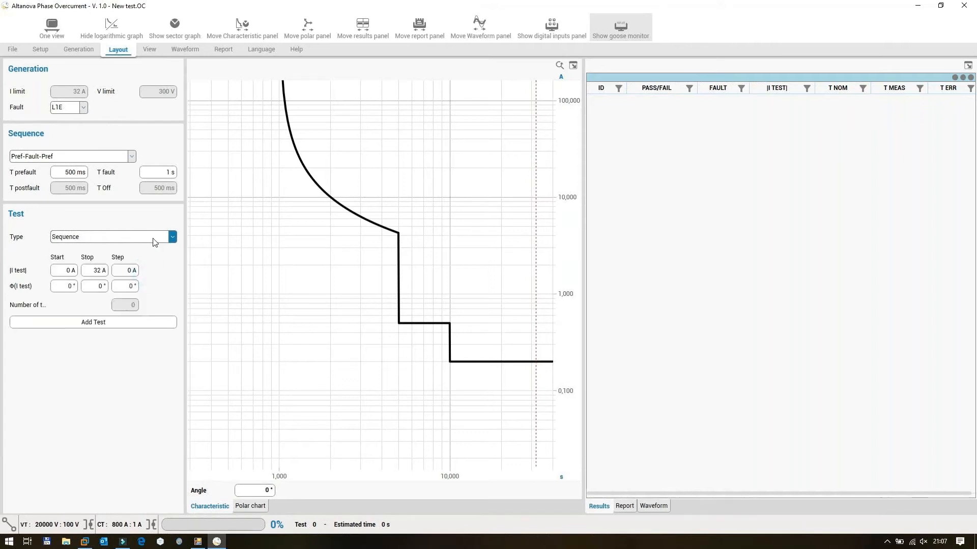
{"action": "left_click", "coordinate": [155, 238]}
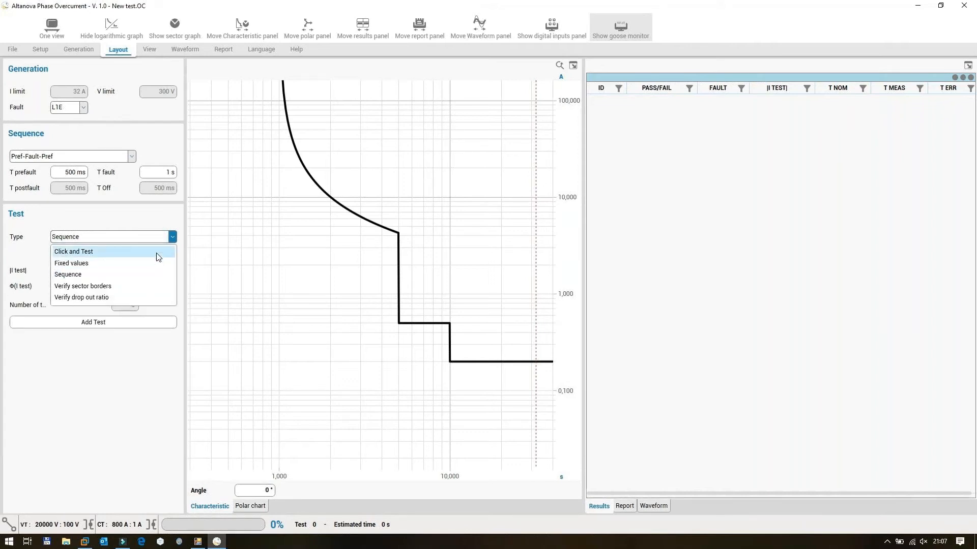
{"action": "left_click", "coordinate": [156, 285]}
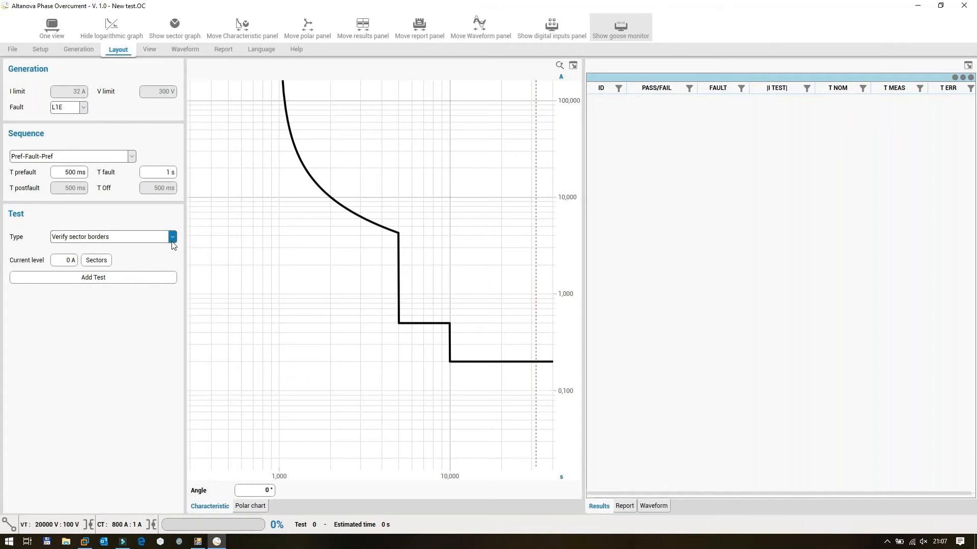
{"action": "left_click", "coordinate": [173, 237]}
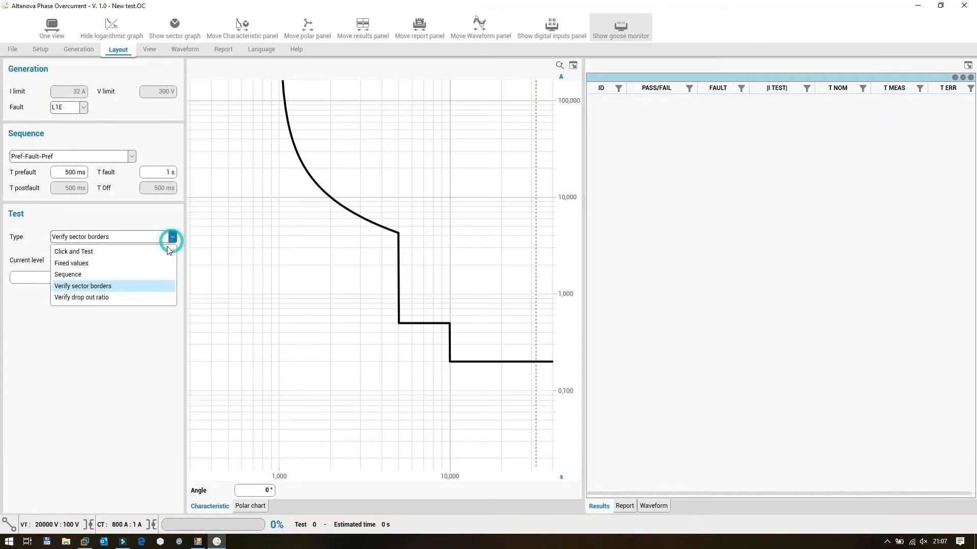
{"action": "left_click", "coordinate": [145, 296]}
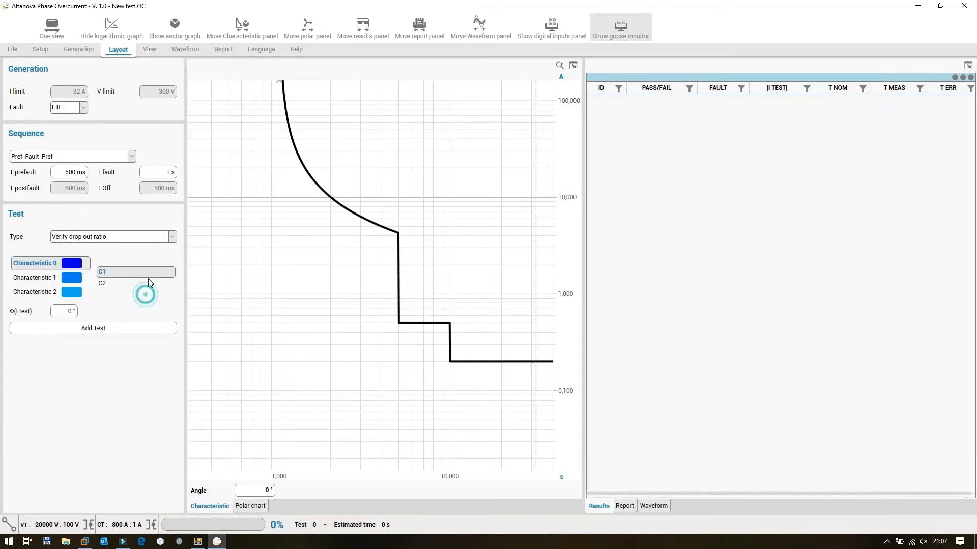
{"action": "left_click", "coordinate": [164, 239]}
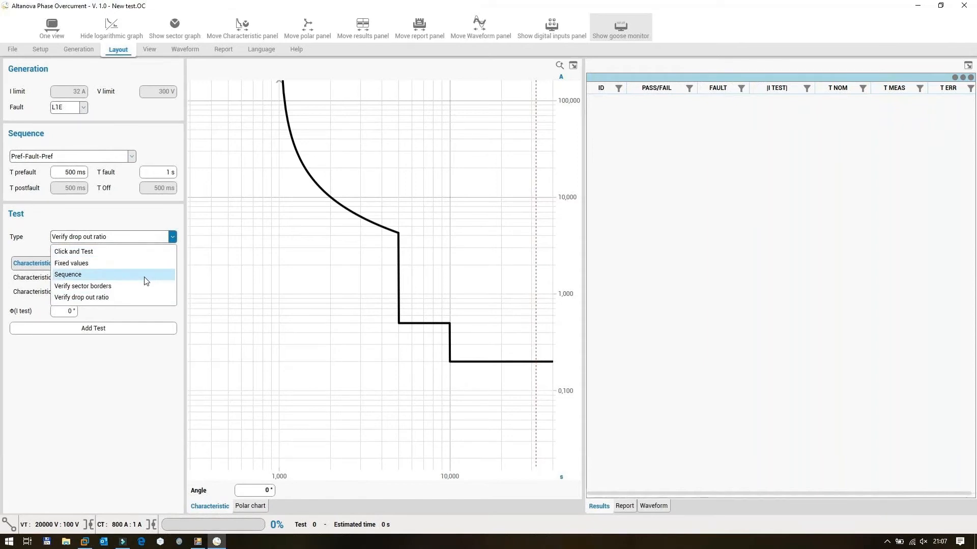
{"action": "left_click", "coordinate": [145, 252]}
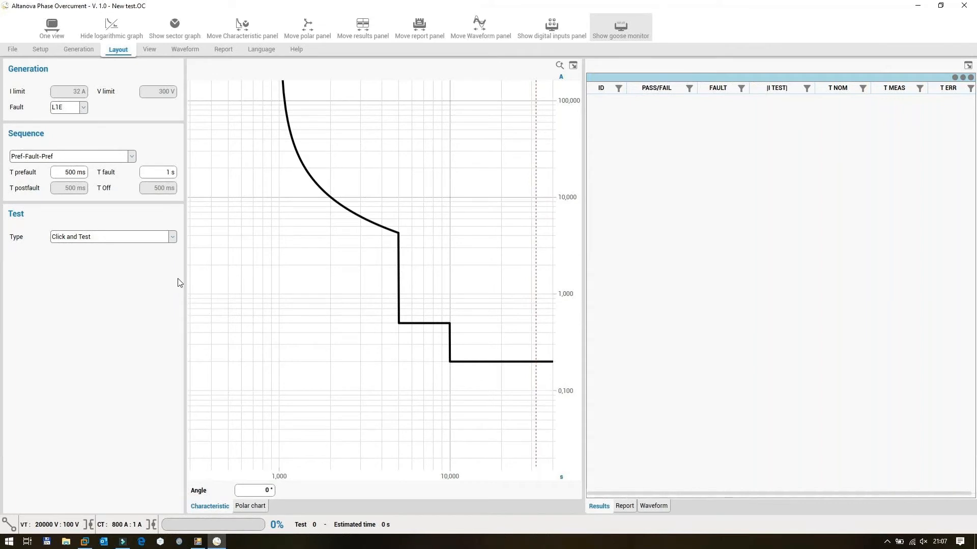
Run tests on the characteristic at about 2.34 A on the inverse curve and 5.61 A on the 0.5 s section, repeating test 2 in between.
{"action": "left_click", "coordinate": [343, 206]}
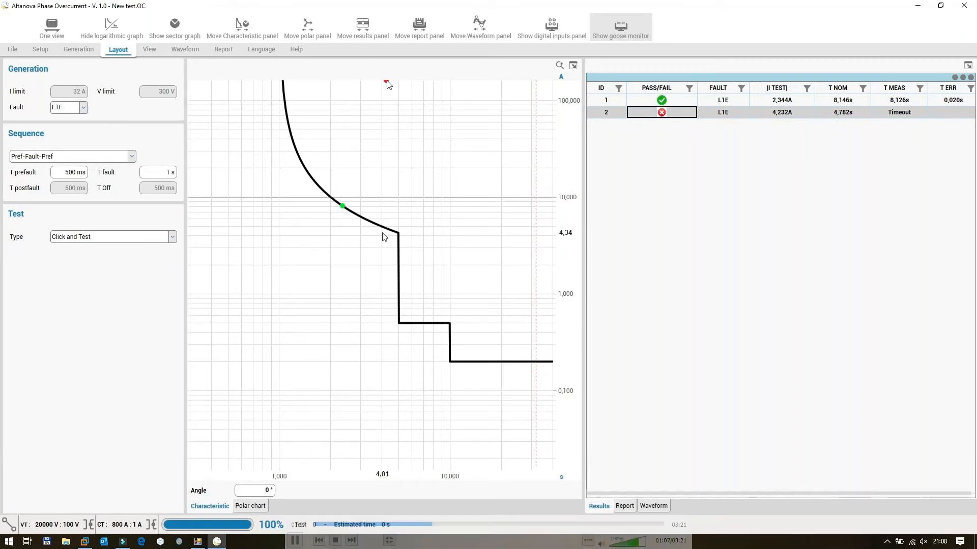
{"action": "right_click", "coordinate": [647, 115]}
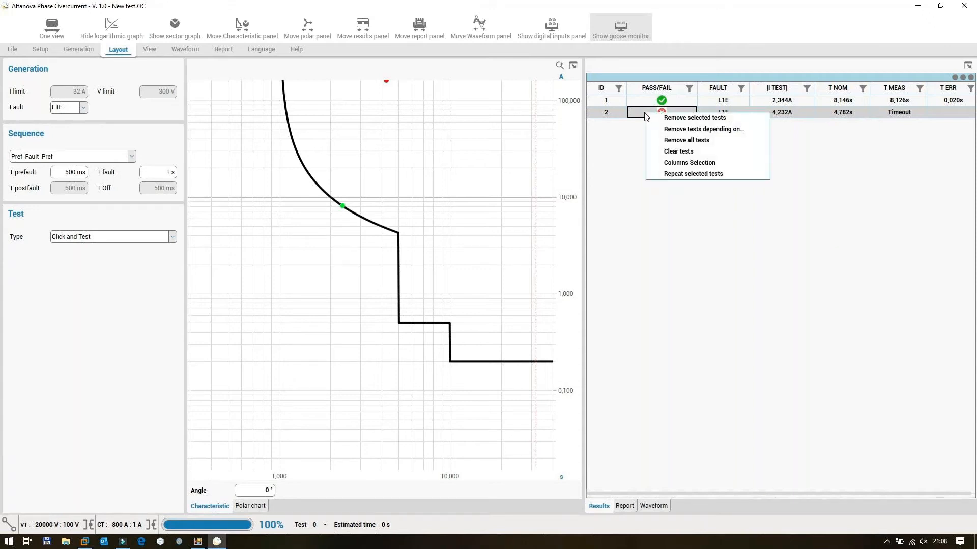
{"action": "left_click", "coordinate": [665, 174]}
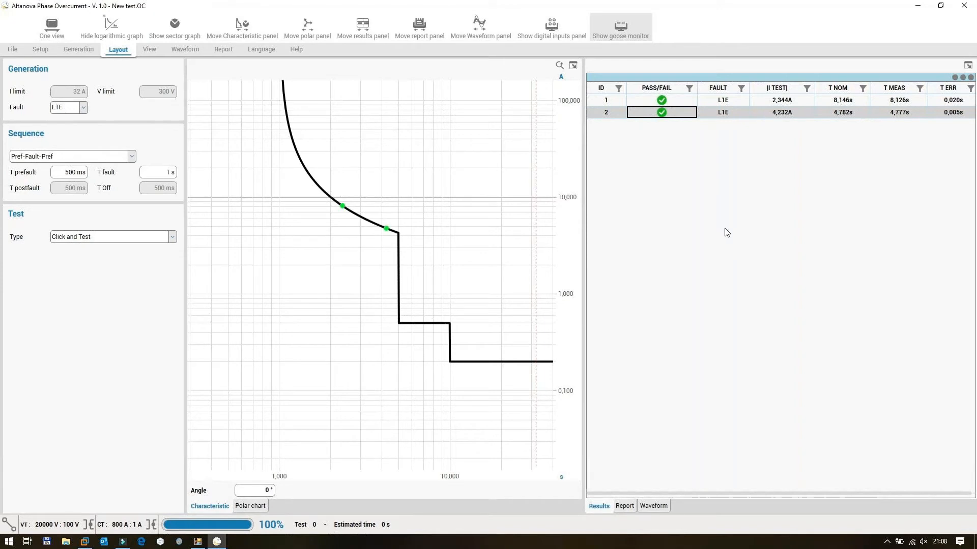
{"action": "left_click", "coordinate": [406, 322]}
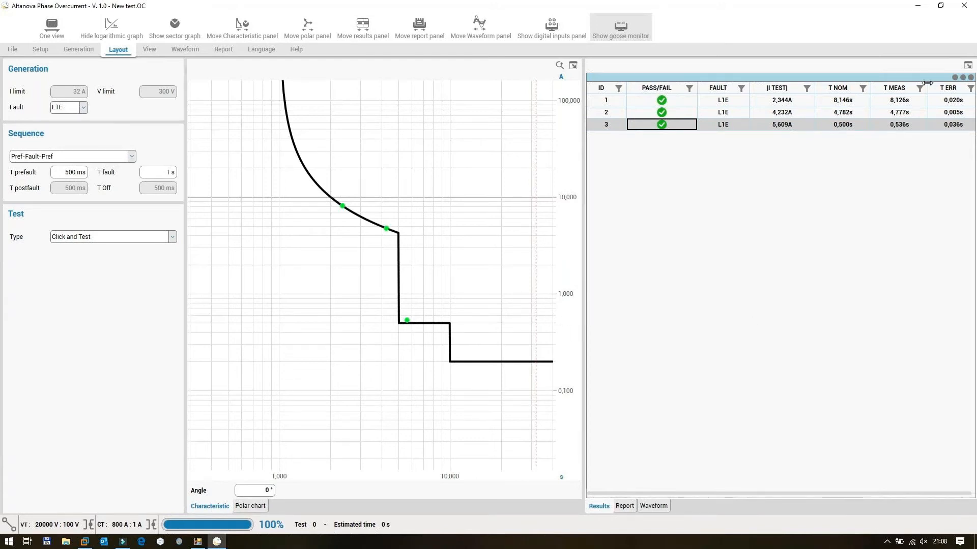
Detach the results table into a floating window, shrink it and place it below the test settings.
{"action": "left_click", "coordinate": [968, 65]}
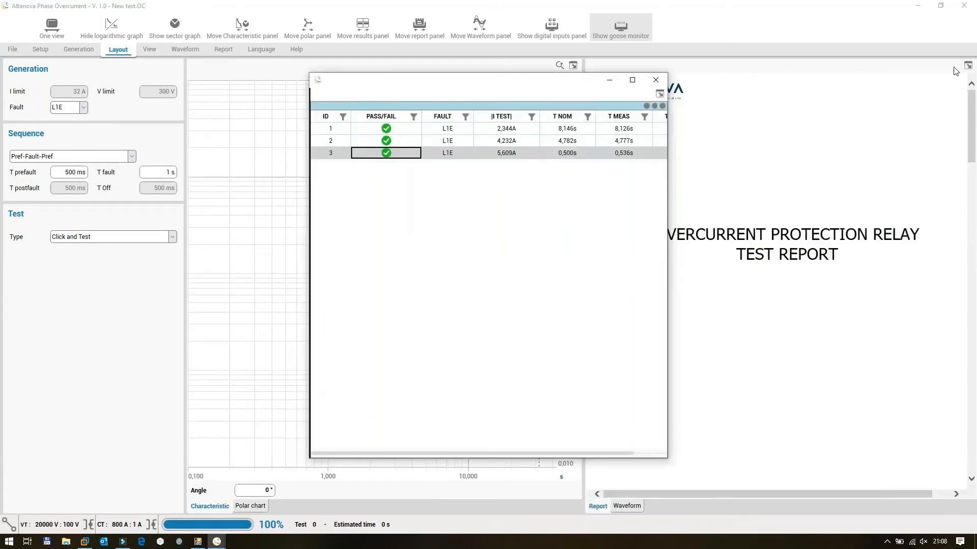
{"action": "left_click_drag", "start_coordinate": [572, 83], "coordinate": [350, 162]}
{"action": "left_click_drag", "start_coordinate": [88, 153], "coordinate": [104, 323]}
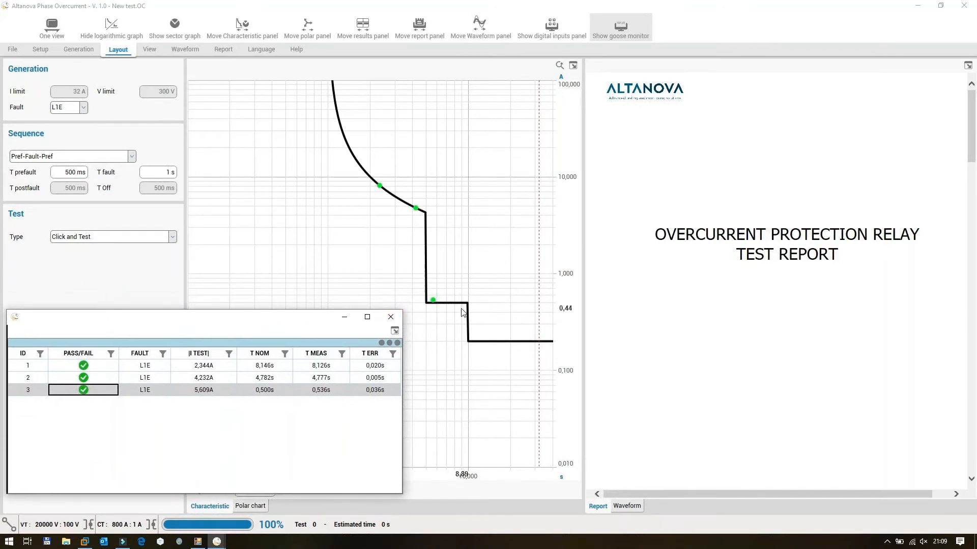
Display the waveforms and run another test on the 0.5 s section at about 7.27 A.
{"action": "left_click", "coordinate": [618, 508]}
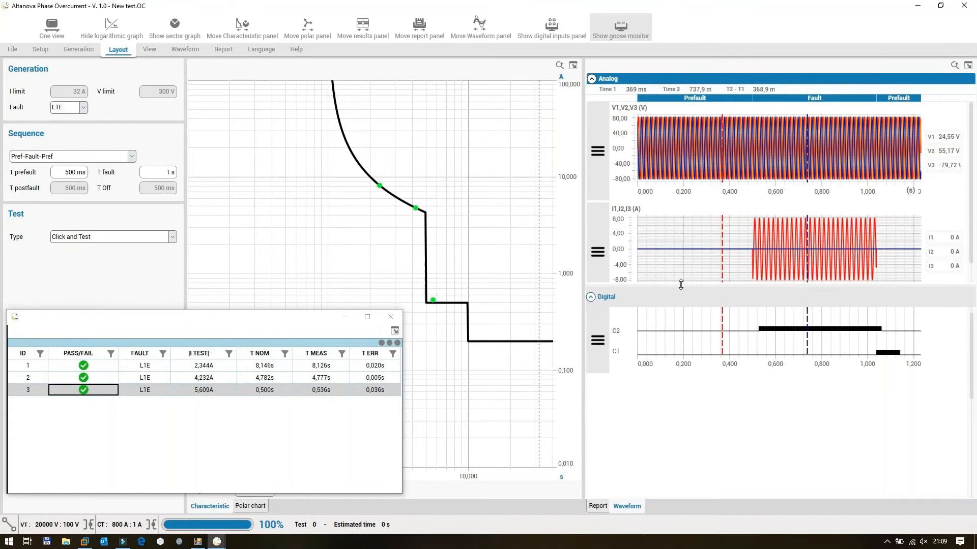
{"action": "left_click", "coordinate": [451, 309]}
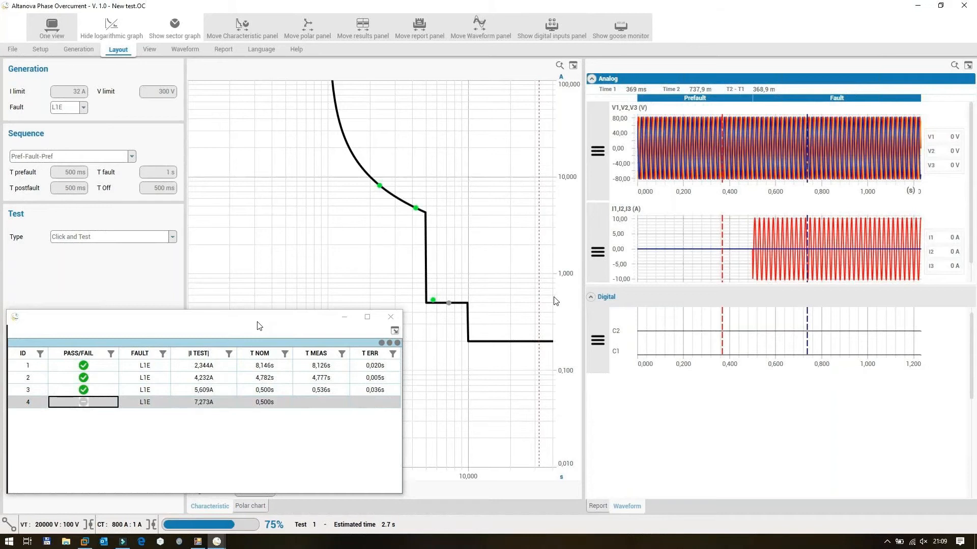
{"action": "left_click", "coordinate": [294, 543]}
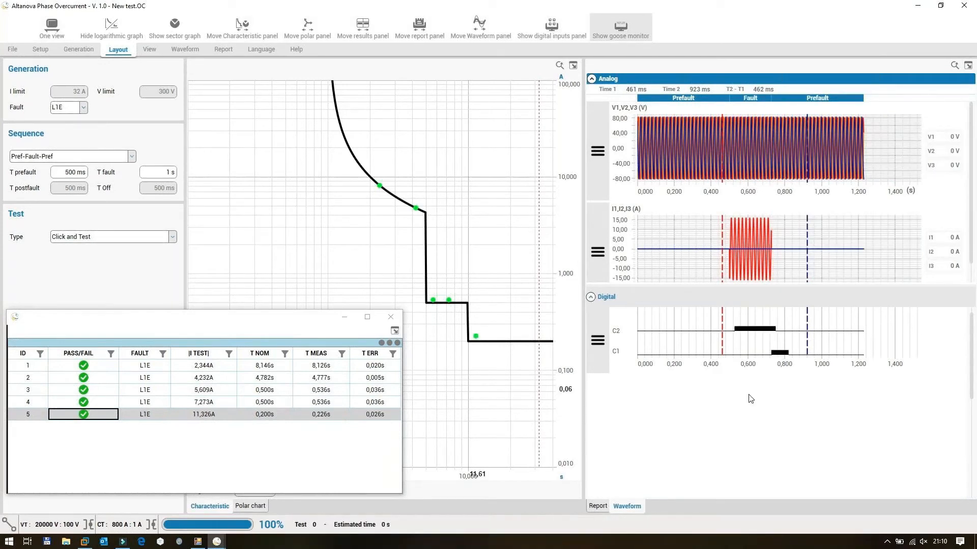
Place the waveform cursors at the start of the C2 signal, about 528 ms, and the start of the C1 signal, about 729 ms.
{"action": "left_click_drag", "start_coordinate": [726, 309], "coordinate": [802, 346]}
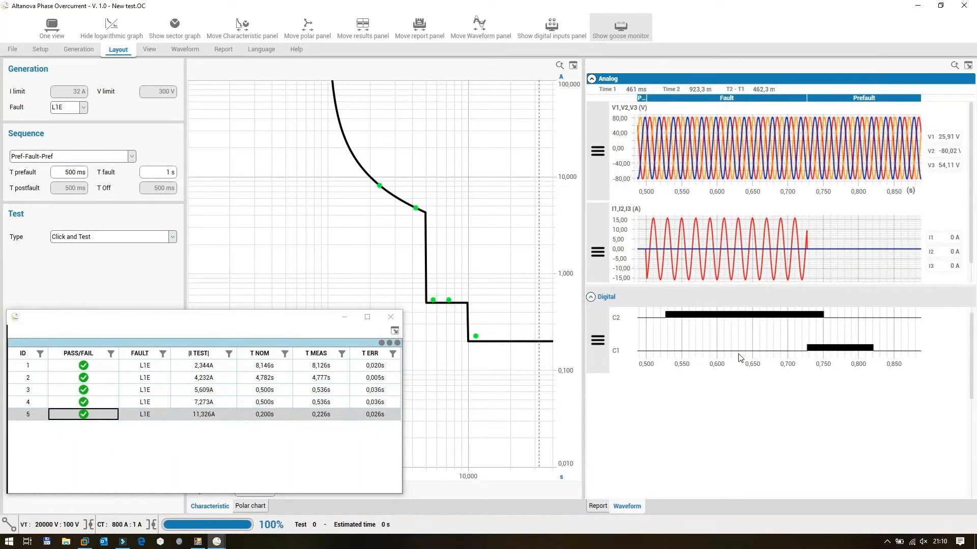
{"action": "scroll", "coordinate": [740, 347], "scroll_direction": "down", "scroll_amount": 3}
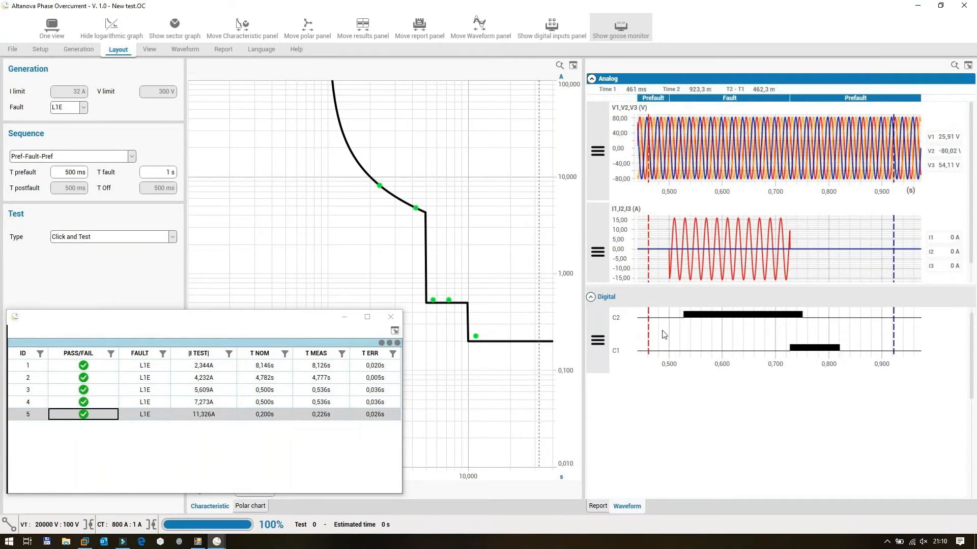
{"action": "left_click", "coordinate": [683, 319]}
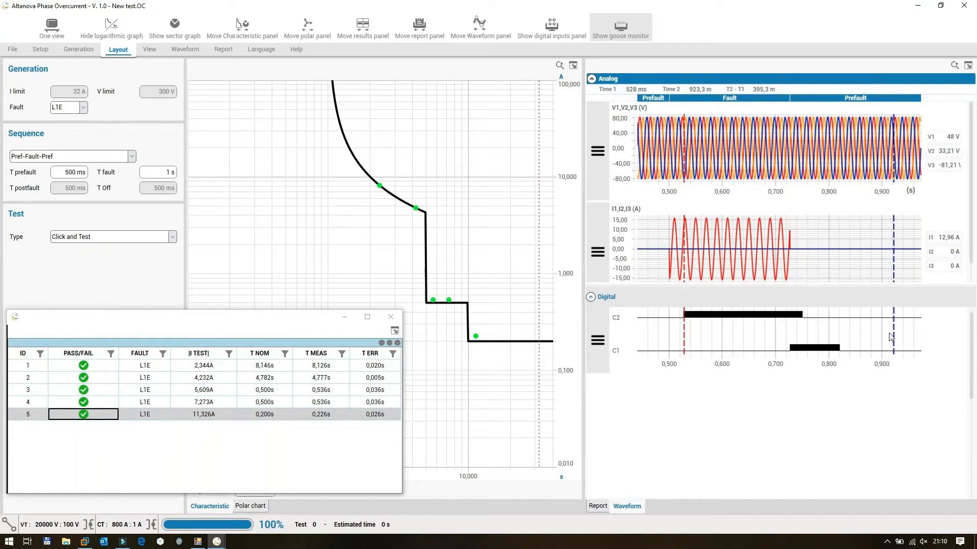
{"action": "left_click", "coordinate": [790, 348]}
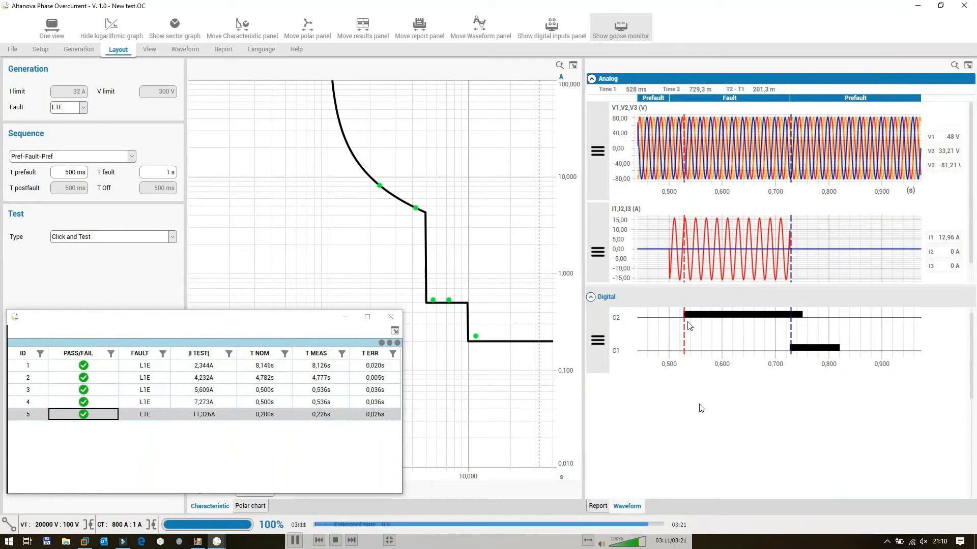
{"action": "left_click", "coordinate": [294, 541]}
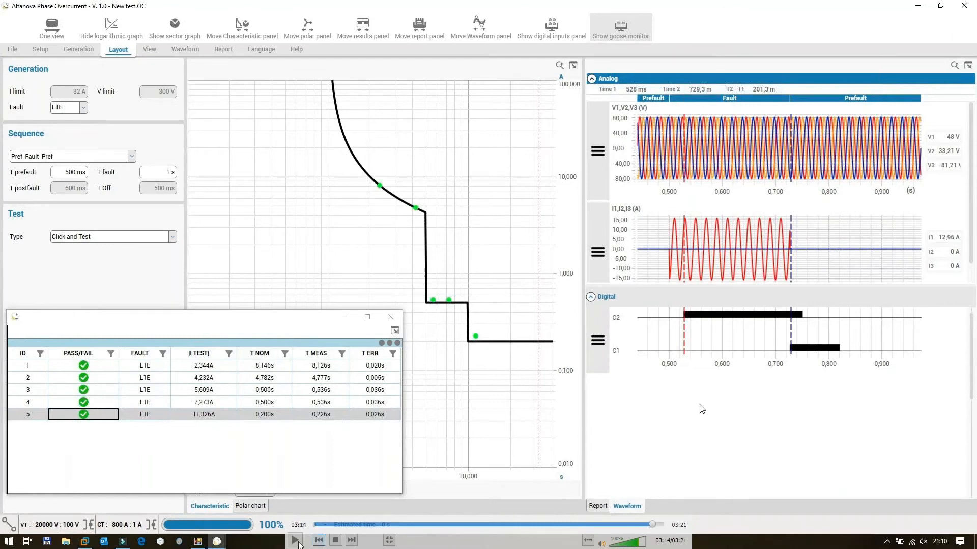
Stop and close the recorded test video, exit the Phase Overcurrent module and open Manual Control.
{"action": "left_click", "coordinate": [335, 542]}
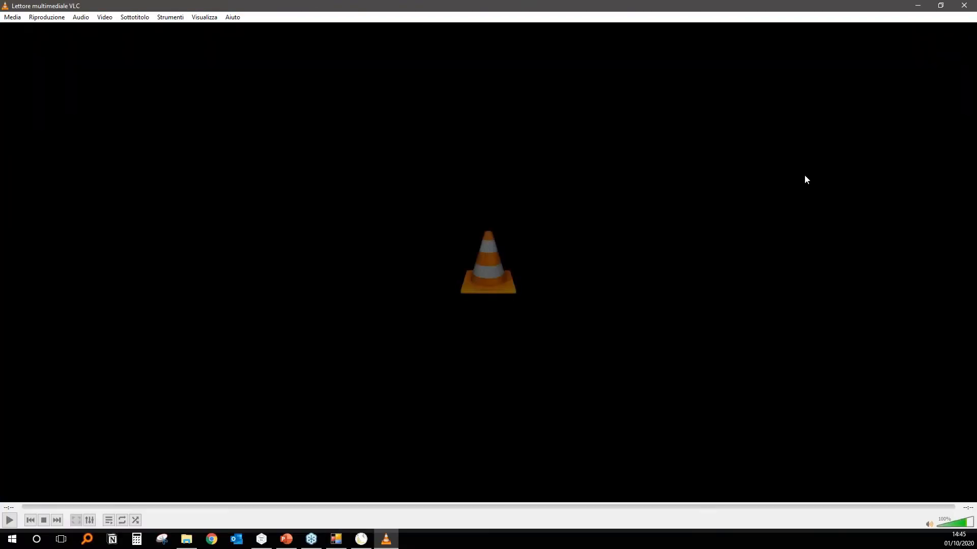
{"action": "left_click", "coordinate": [968, 8]}
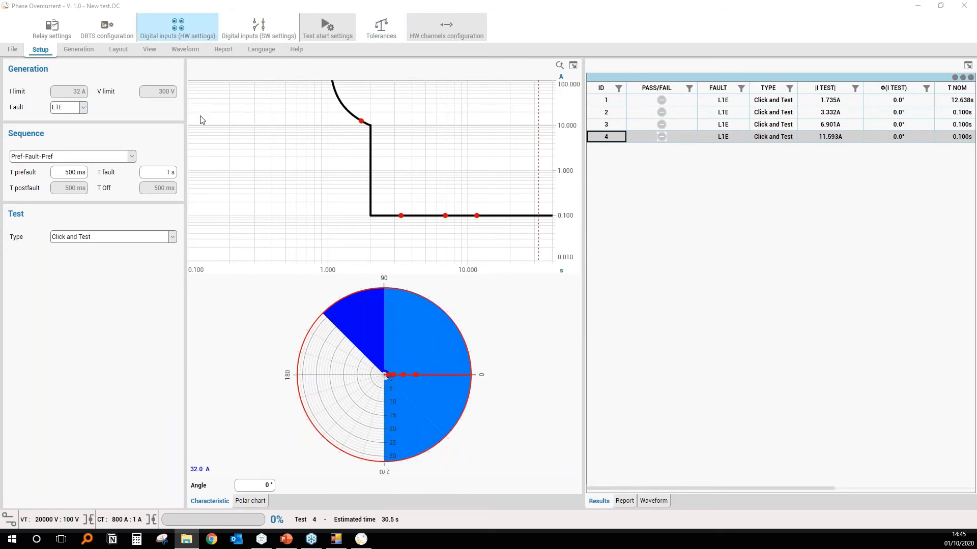
{"action": "left_click", "coordinate": [965, 6]}
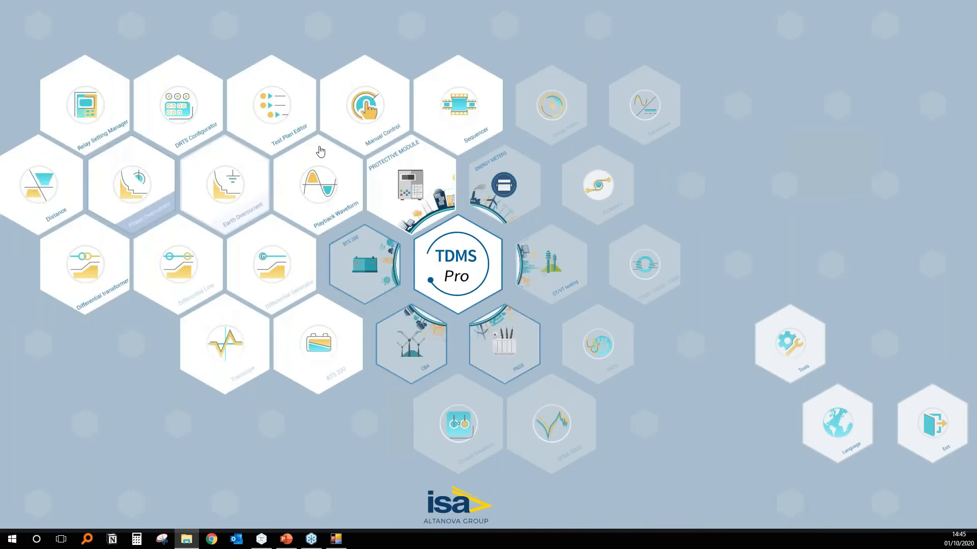
{"action": "left_click", "coordinate": [377, 130]}
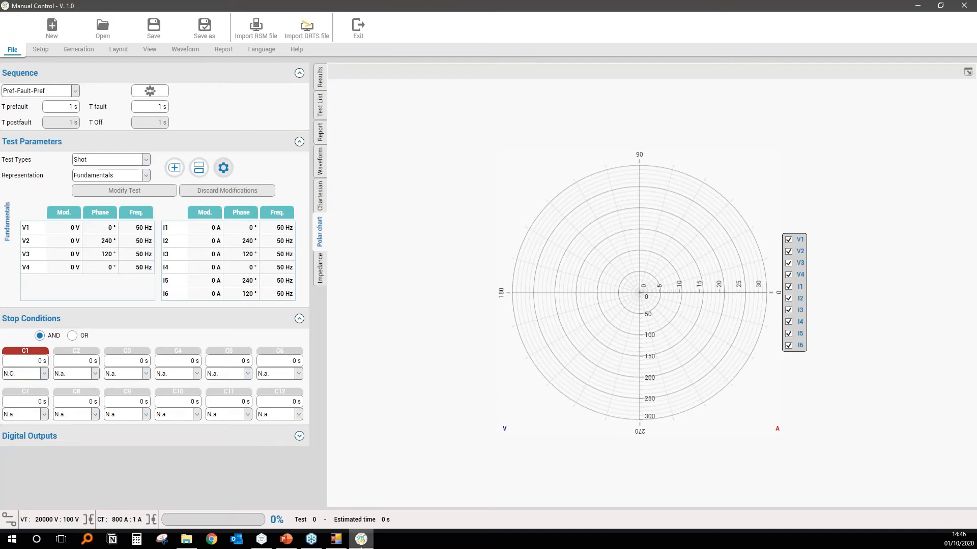
Set the magnitude of the three phase voltages V1, V2 and V3 to 230 V.
{"action": "double_click", "coordinate": [72, 229]}
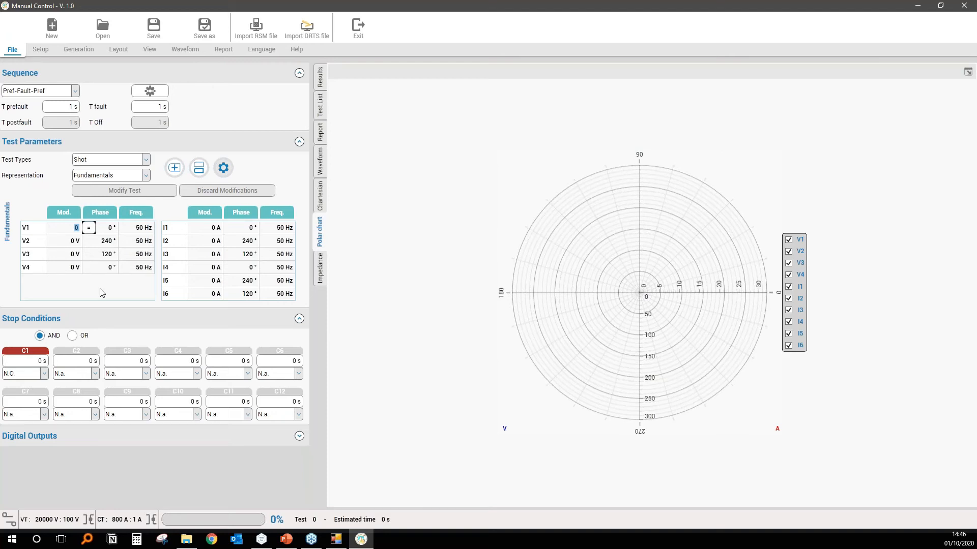
{"action": "type", "text": "230"}
{"action": "left_click", "coordinate": [89, 227]}
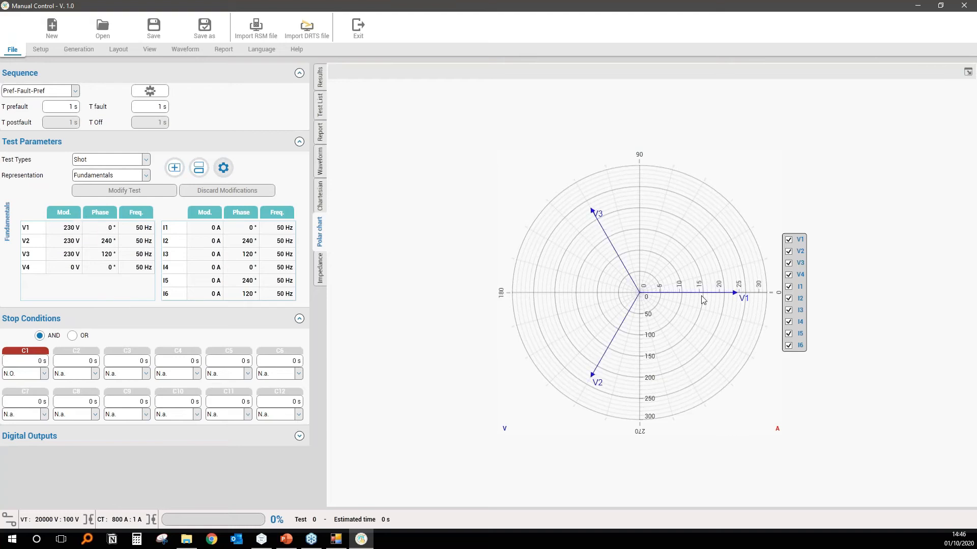
Set currents I1, I2 and I3 to 20 A and shift the I1 phase to 45° with the other two phases following.
{"action": "double_click", "coordinate": [194, 229]}
{"action": "type", "text": "20"}
{"action": "left_click", "coordinate": [230, 228]}
{"action": "key", "text": "Tab"}
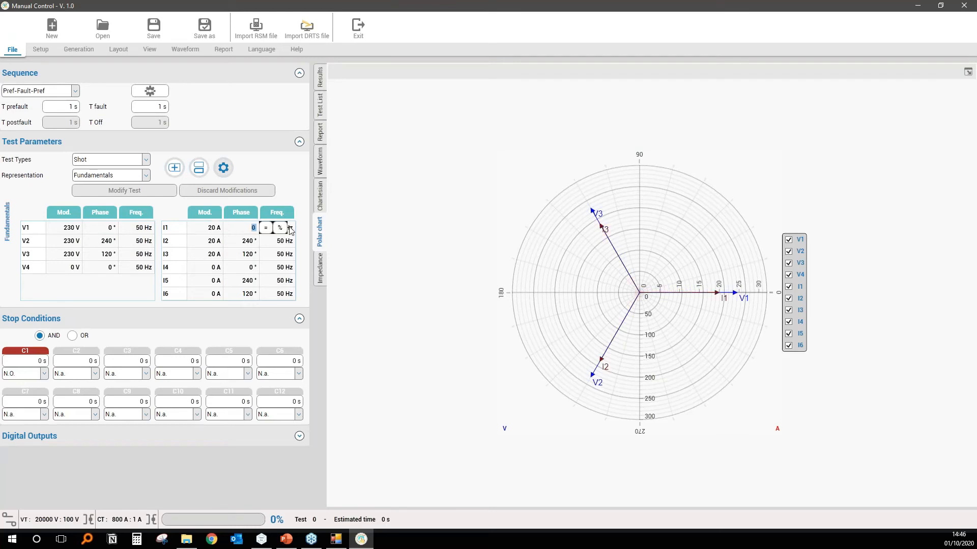
{"action": "type", "text": "45"}
{"action": "left_click", "coordinate": [281, 228]}
{"action": "scroll", "coordinate": [653, 356], "scroll_direction": "down", "scroll_amount": 7}
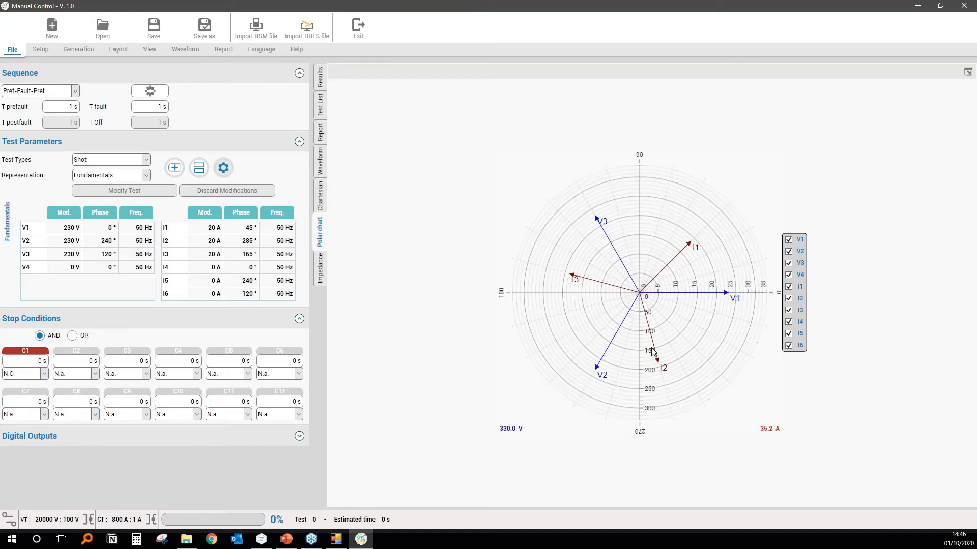
{"action": "scroll", "coordinate": [653, 373], "scroll_direction": "up", "scroll_amount": 4}
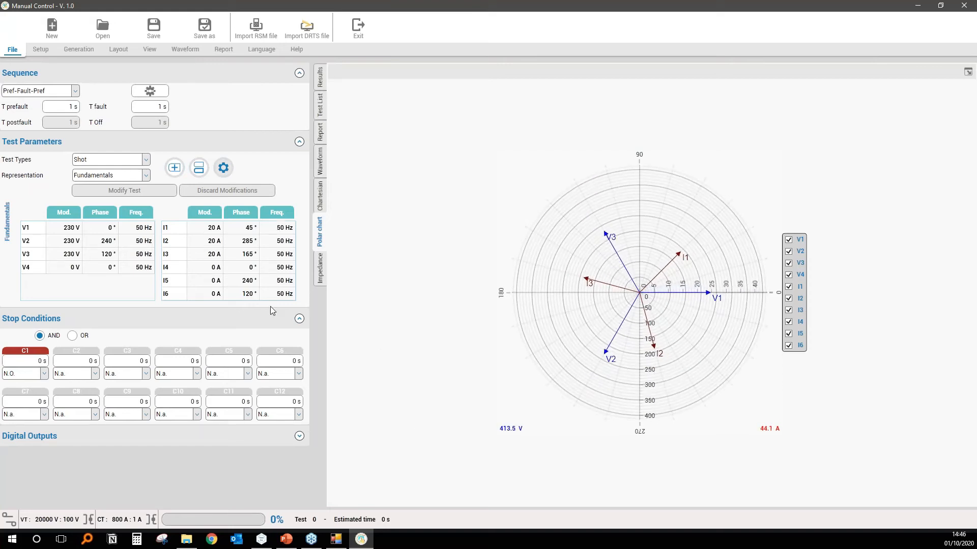
Add C3 as an N.O. stop condition and try C2 as N.O. and N.C. before returning it to N.a.
{"action": "left_click", "coordinate": [95, 373]}
{"action": "left_click", "coordinate": [63, 395]}
{"action": "left_click", "coordinate": [110, 377]}
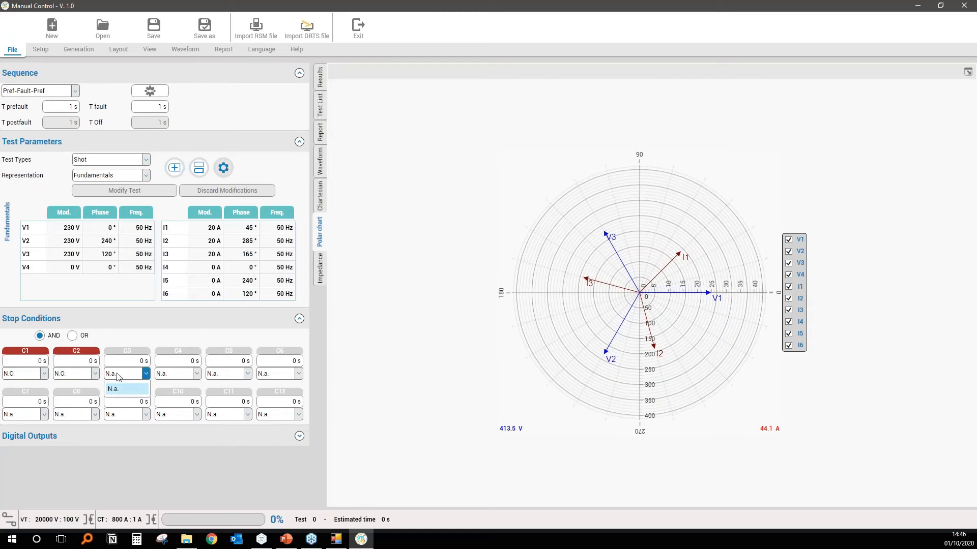
{"action": "left_click", "coordinate": [120, 389]}
{"action": "left_click", "coordinate": [71, 378]}
{"action": "left_click", "coordinate": [64, 401]}
{"action": "left_click", "coordinate": [95, 374]}
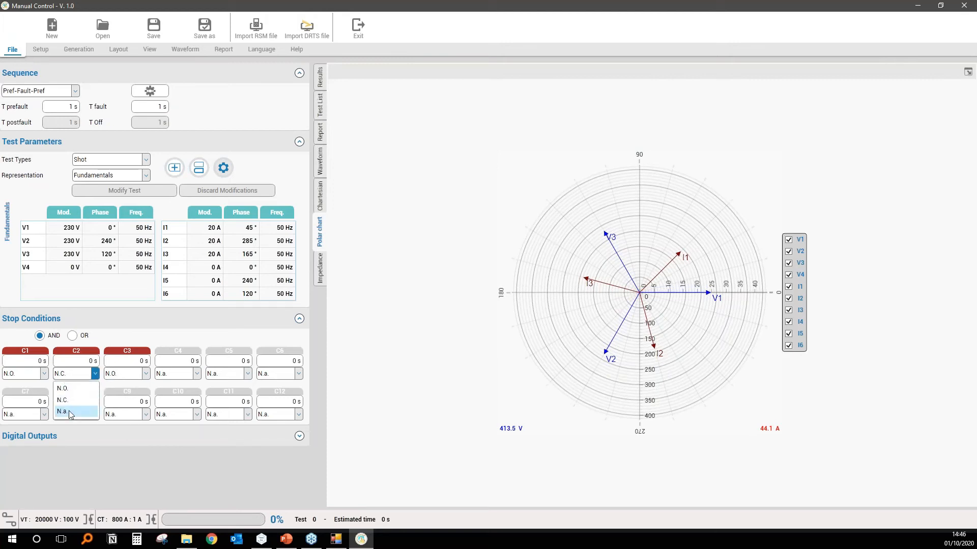
{"action": "left_click", "coordinate": [63, 412]}
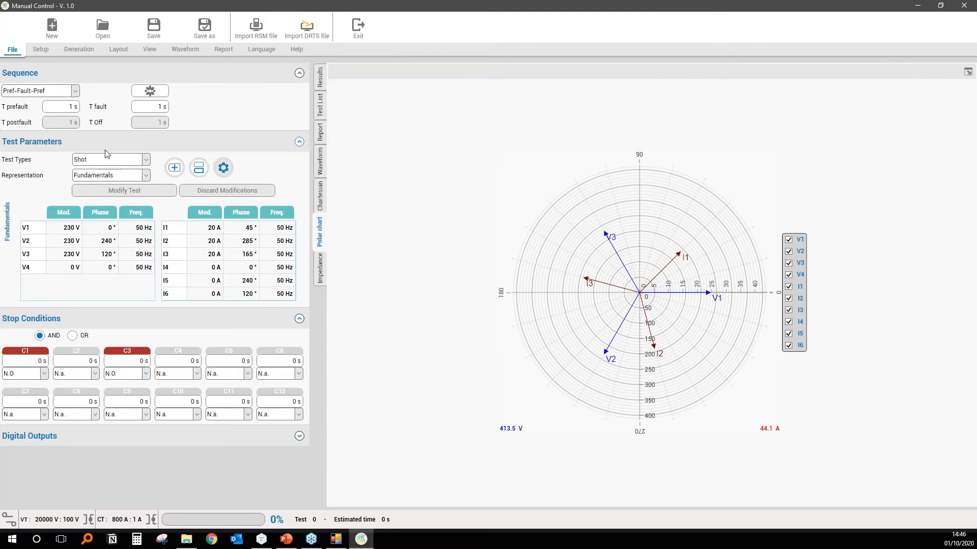
Change the representation to Line To Line and set the V123_ab magnitude to 200 V.
{"action": "left_click", "coordinate": [124, 179]}
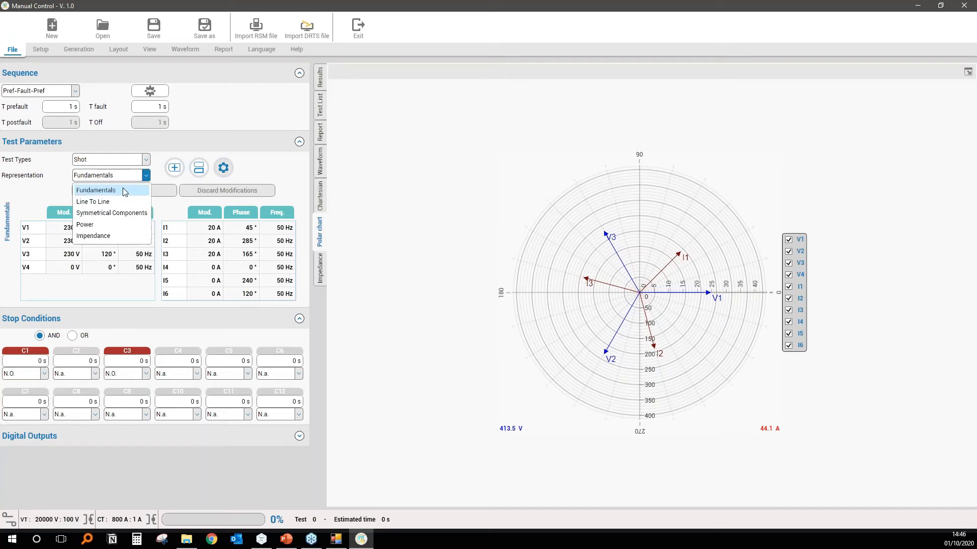
{"action": "left_click", "coordinate": [115, 199]}
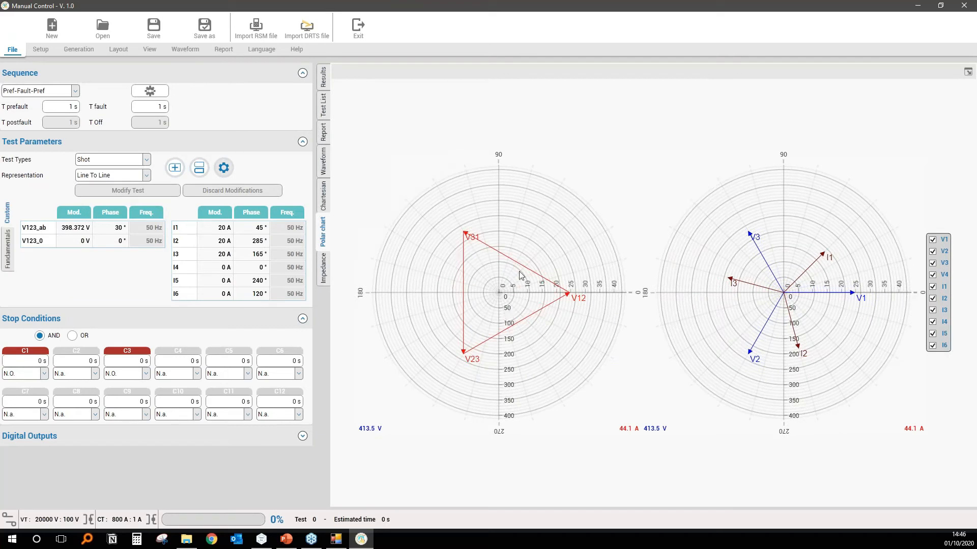
{"action": "left_click", "coordinate": [62, 227]}
{"action": "type", "text": "20"}
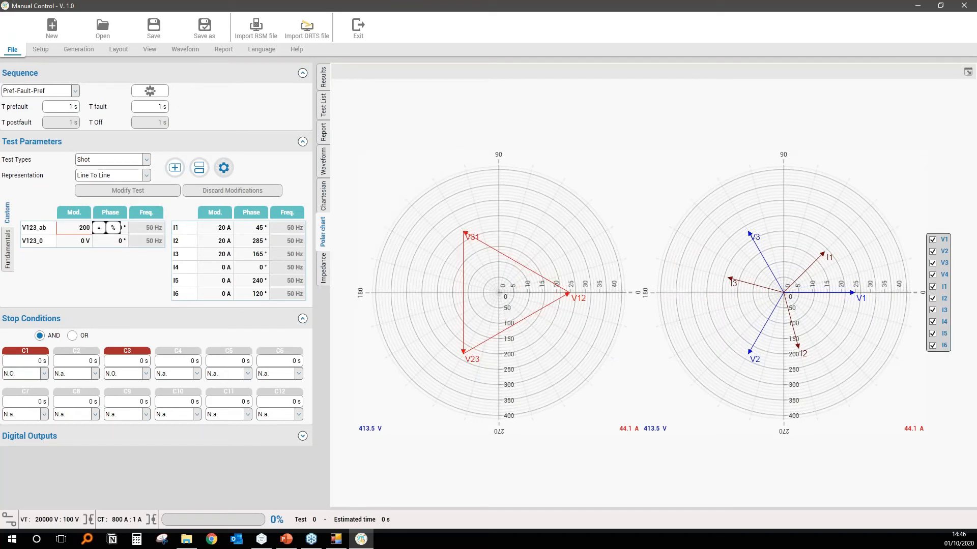
{"action": "type", "text": "0"}
{"action": "key", "text": "Return"}
Set the V123_0 component to 30 V at 45°, and raise its magnitude to 50 V.
{"action": "left_click", "coordinate": [81, 241]}
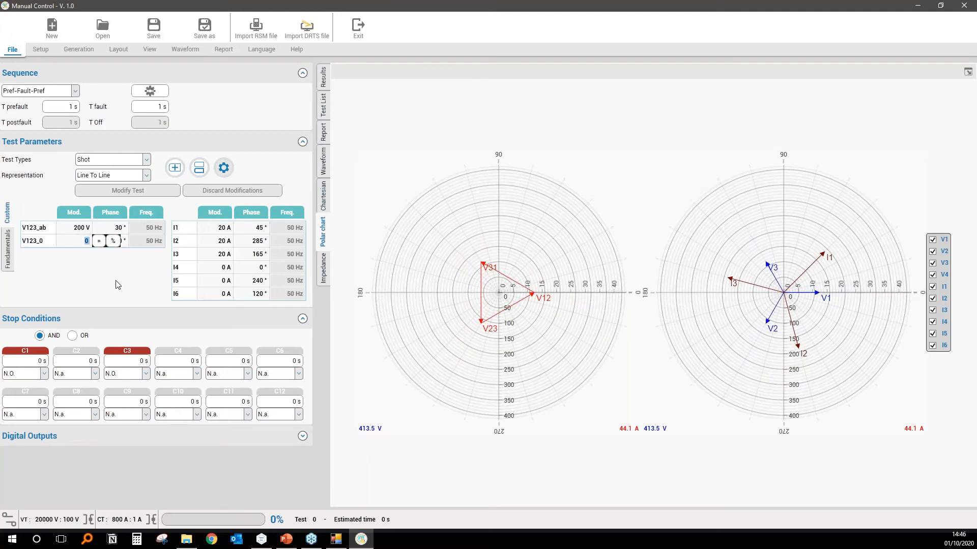
{"action": "type", "text": "30"}
{"action": "key", "text": "Return"}
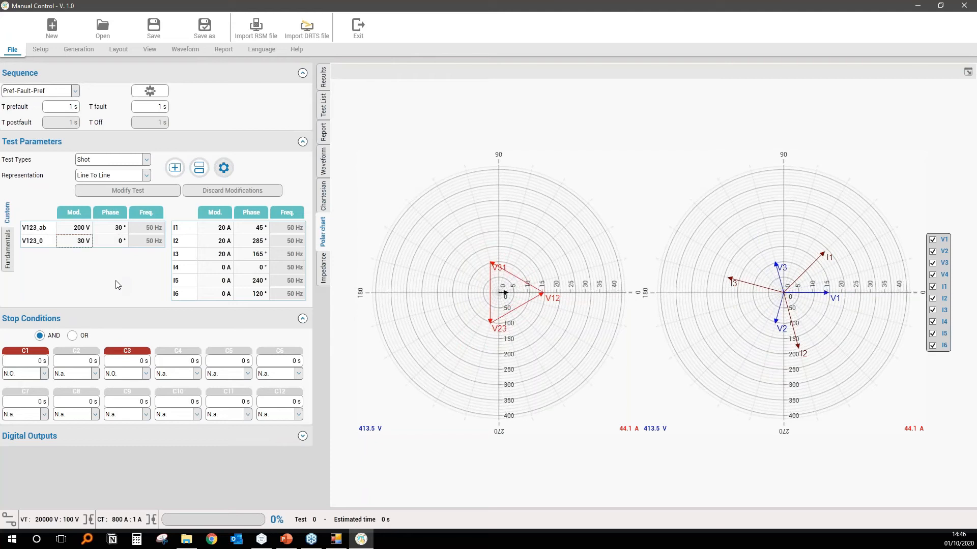
{"action": "key", "text": "Tab"}
{"action": "type", "text": "45"}
{"action": "key", "text": "Return"}
{"action": "left_click", "coordinate": [77, 246]}
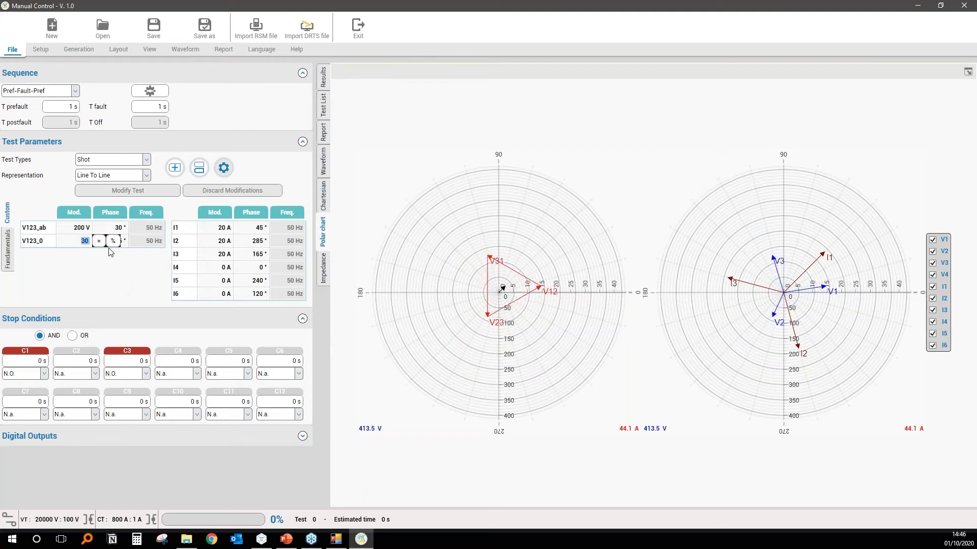
{"action": "type", "text": "50"}
{"action": "key", "text": "Return"}
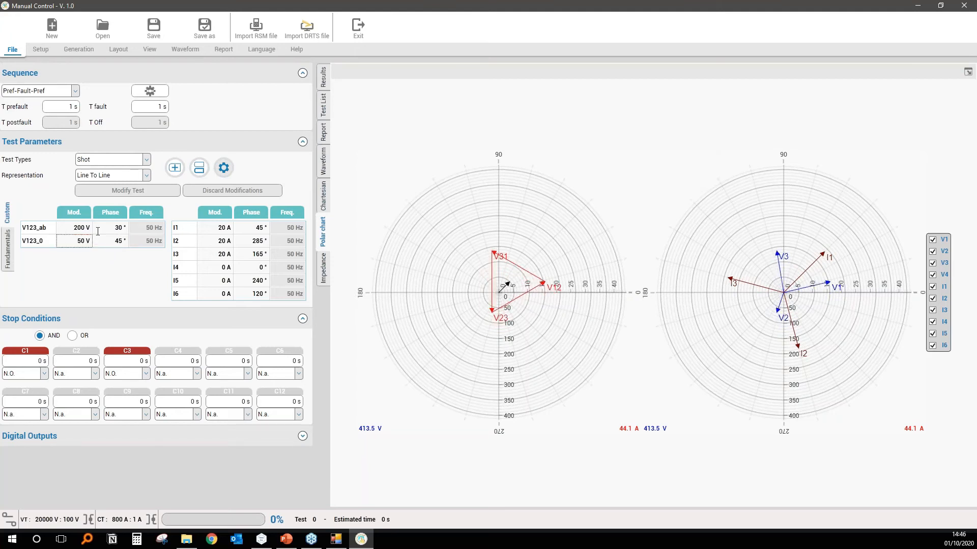
Switch the representation through Symmetrical Components and Power to Impedance, and display the impedance plane.
{"action": "left_click", "coordinate": [100, 177]}
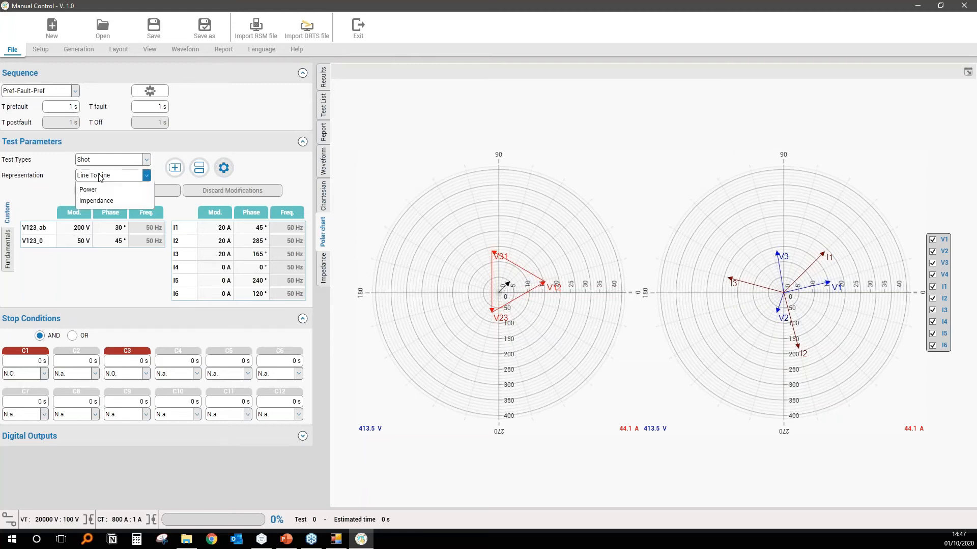
{"action": "left_click", "coordinate": [115, 212]}
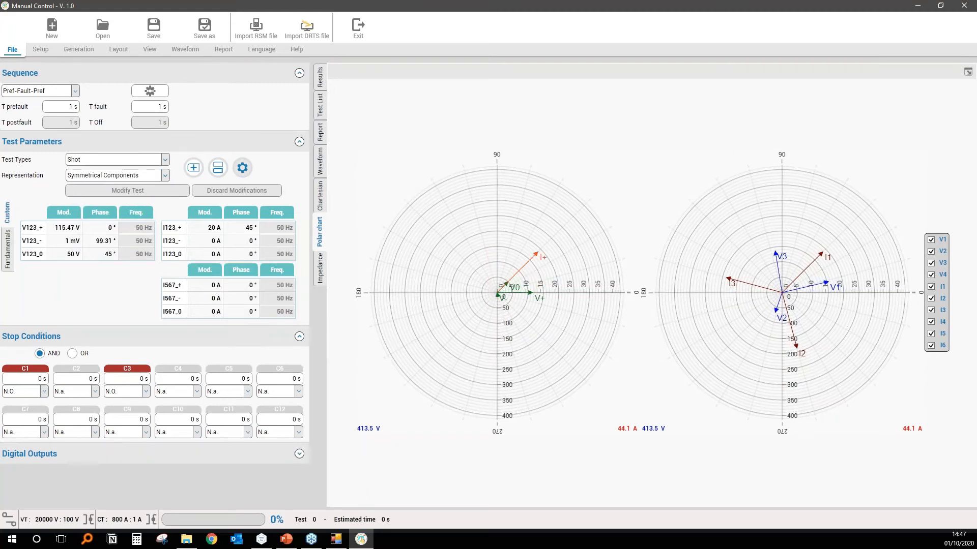
{"action": "left_click", "coordinate": [150, 178]}
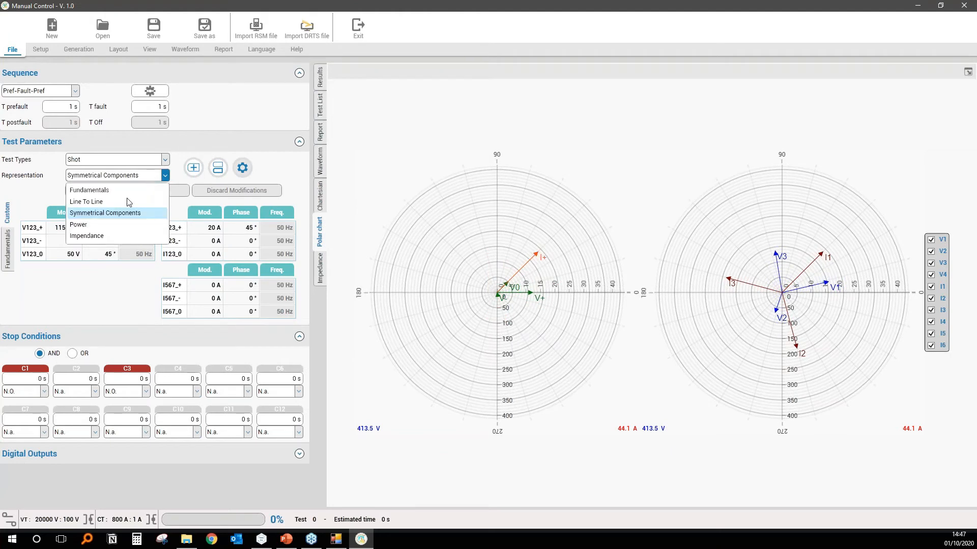
{"action": "left_click", "coordinate": [88, 224]}
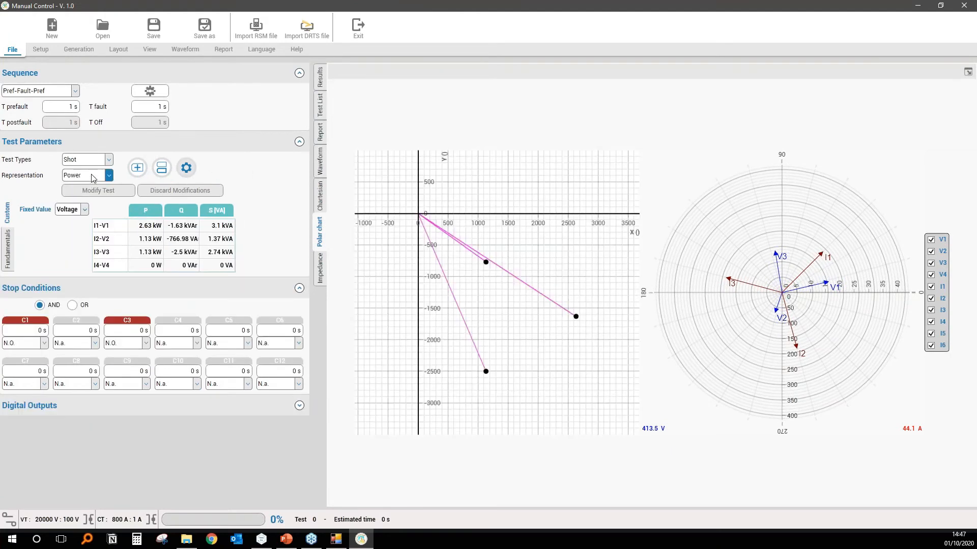
{"action": "left_click", "coordinate": [94, 177]}
{"action": "left_click", "coordinate": [95, 240]}
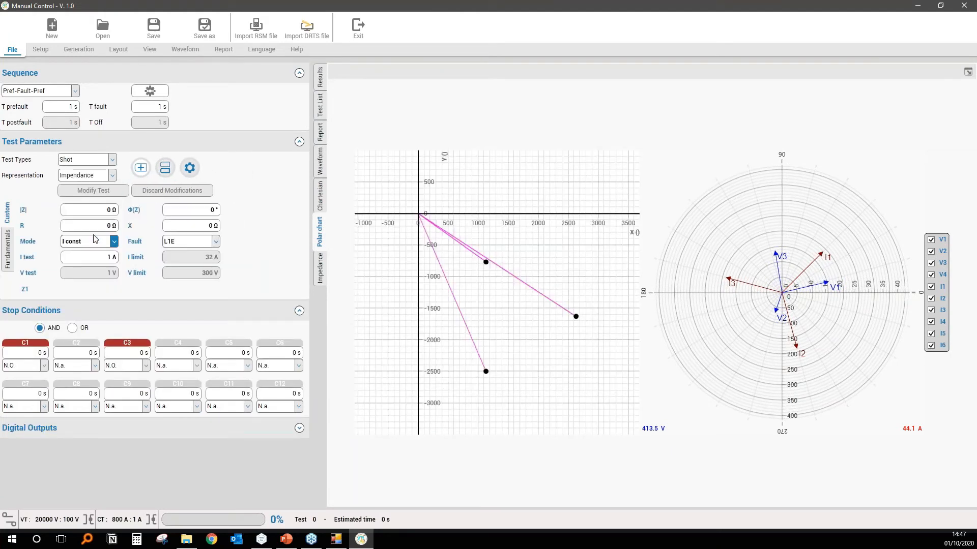
{"action": "left_click", "coordinate": [317, 268]}
{"action": "scroll", "coordinate": [433, 320], "scroll_direction": "down", "scroll_amount": 4}
{"action": "left_click_drag", "start_coordinate": [431, 334], "coordinate": [485, 251]}
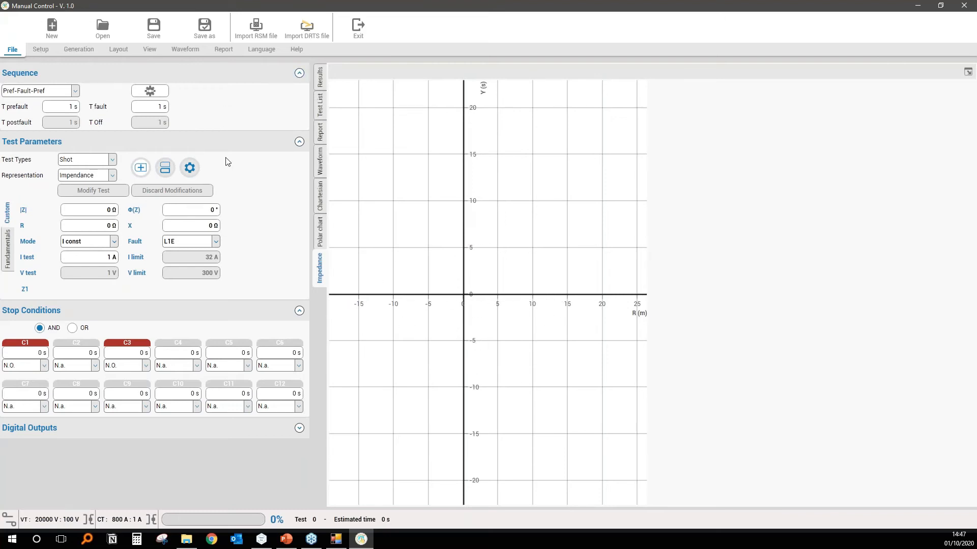
Open the relay settings and start a new file for the specific model ALSTOM MICOM P441-P442-P444 without importing.
{"action": "left_click", "coordinate": [43, 51]}
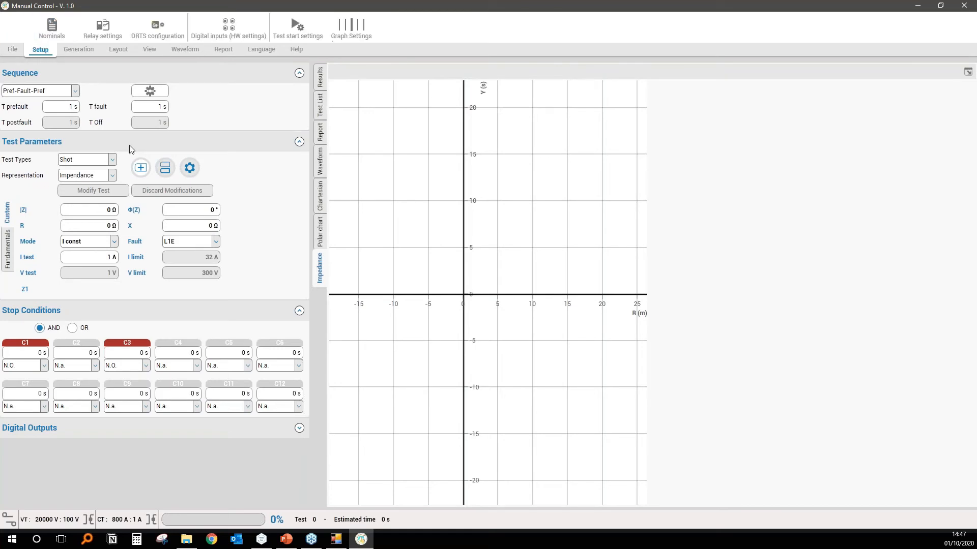
{"action": "left_click", "coordinate": [115, 36]}
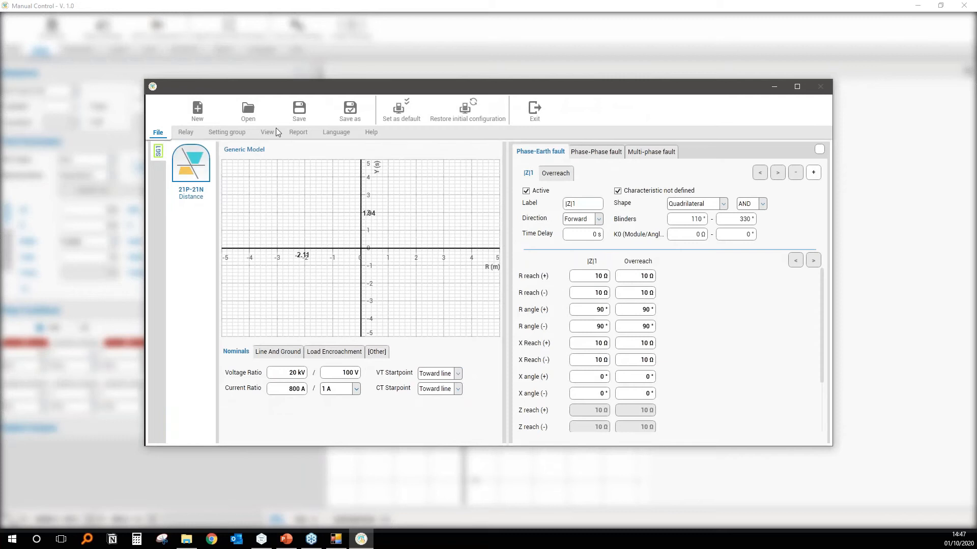
{"action": "left_click", "coordinate": [198, 111]}
{"action": "left_click", "coordinate": [376, 181]}
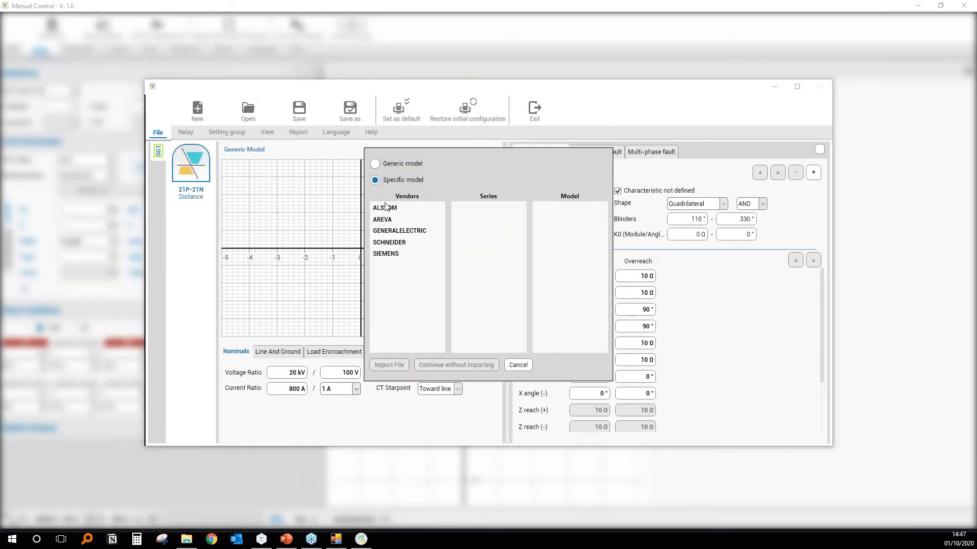
{"action": "left_click", "coordinate": [387, 208]}
{"action": "left_click", "coordinate": [467, 211]}
{"action": "left_click", "coordinate": [545, 210]}
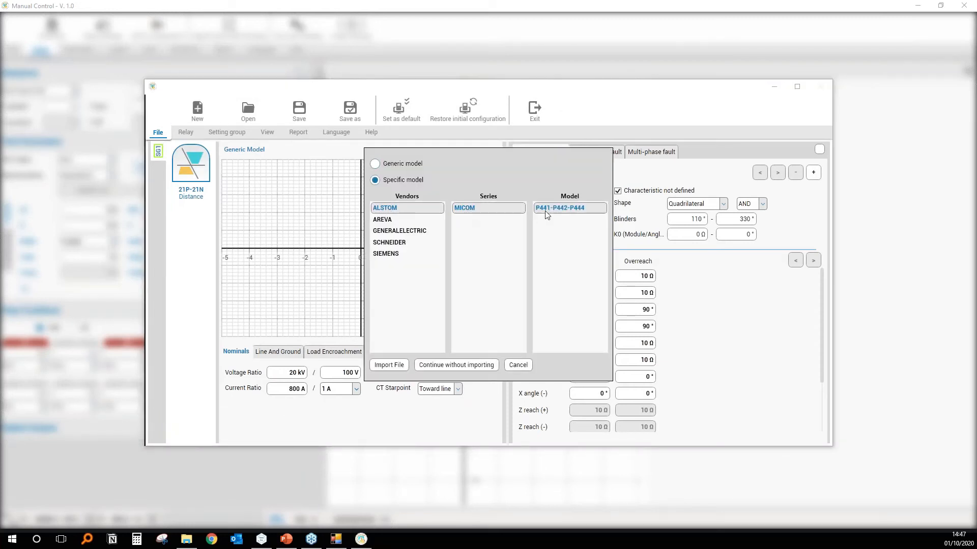
{"action": "left_click", "coordinate": [450, 364]}
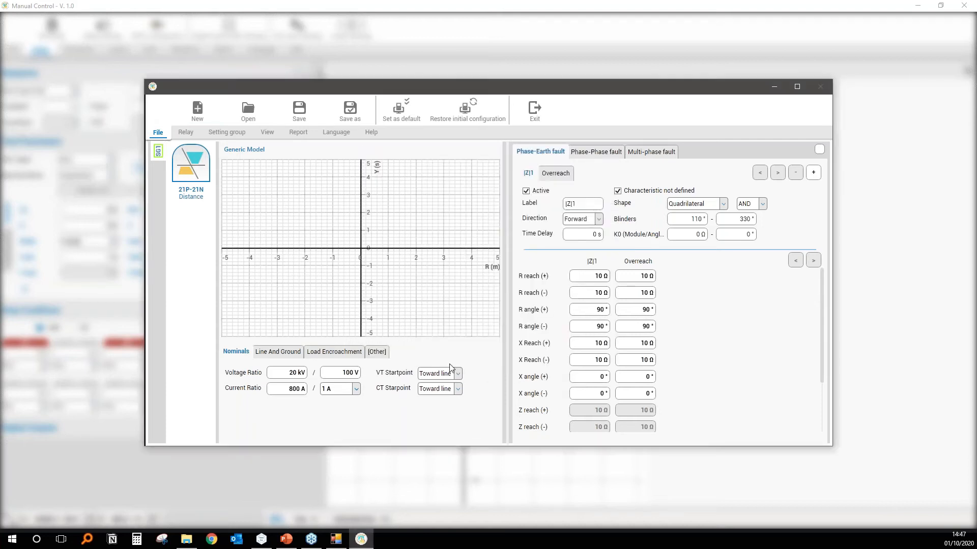
Complete the RSM wizard for the Distance function and exit the relay settings back to Manual Control.
{"action": "left_click", "coordinate": [385, 418]}
{"action": "left_click", "coordinate": [613, 156]}
{"action": "left_click", "coordinate": [384, 418]}
{"action": "left_click", "coordinate": [385, 418]}
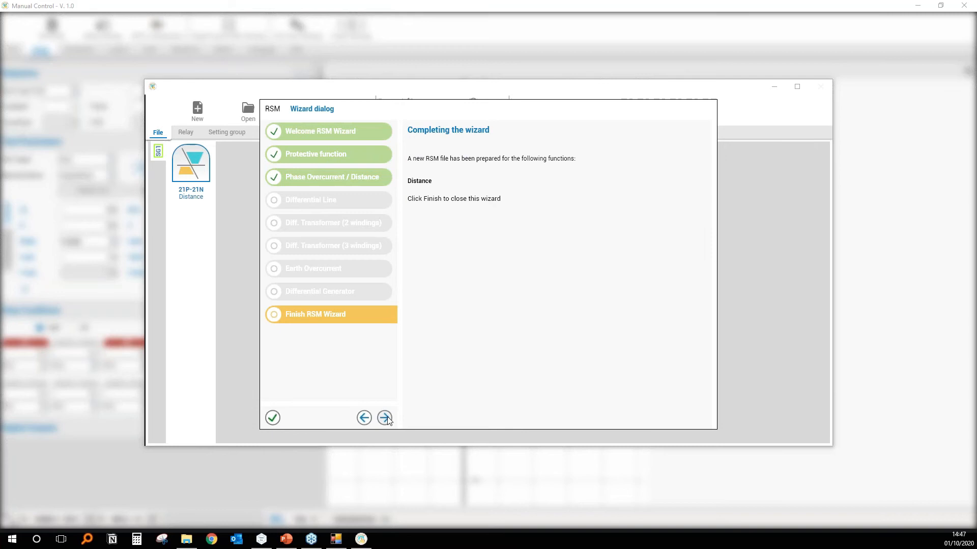
{"action": "left_click", "coordinate": [273, 418]}
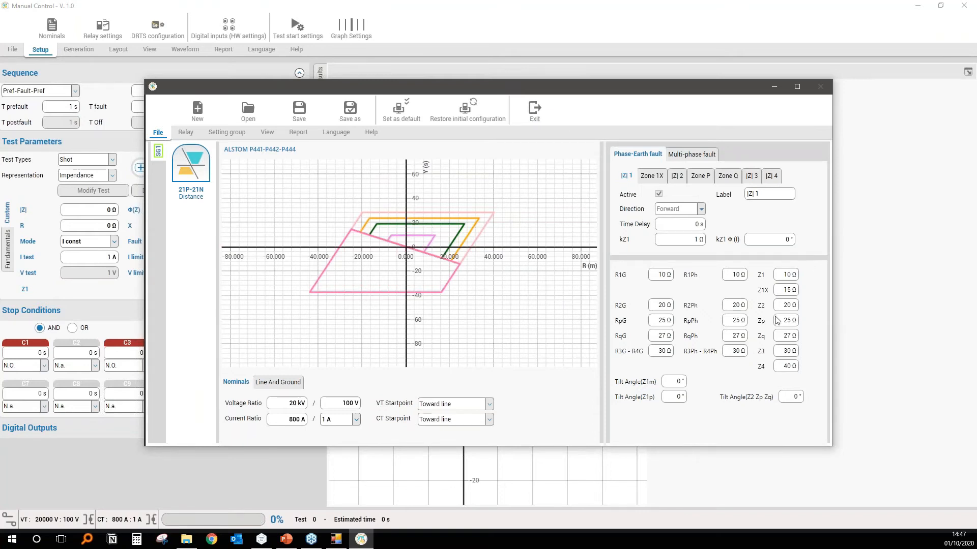
{"action": "left_click", "coordinate": [536, 117]}
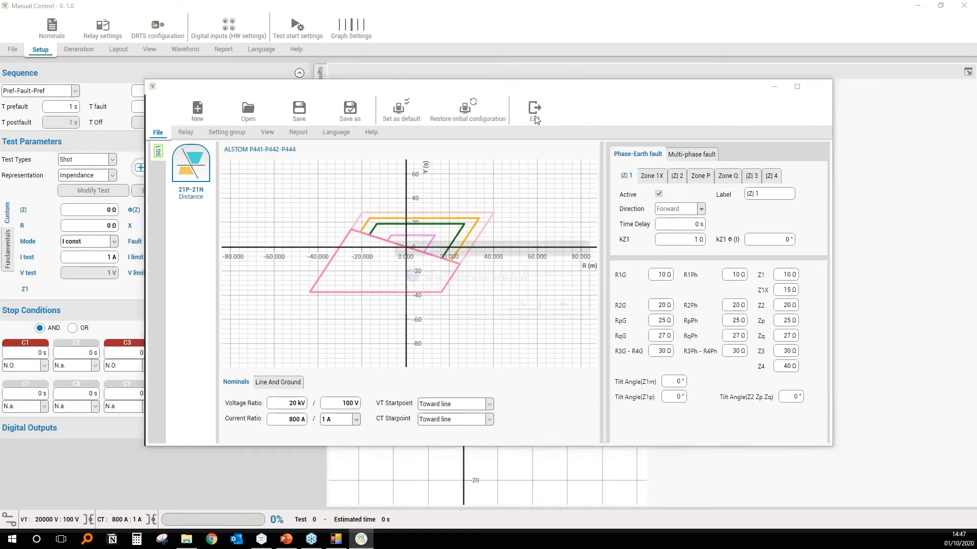
{"action": "left_click", "coordinate": [531, 308]}
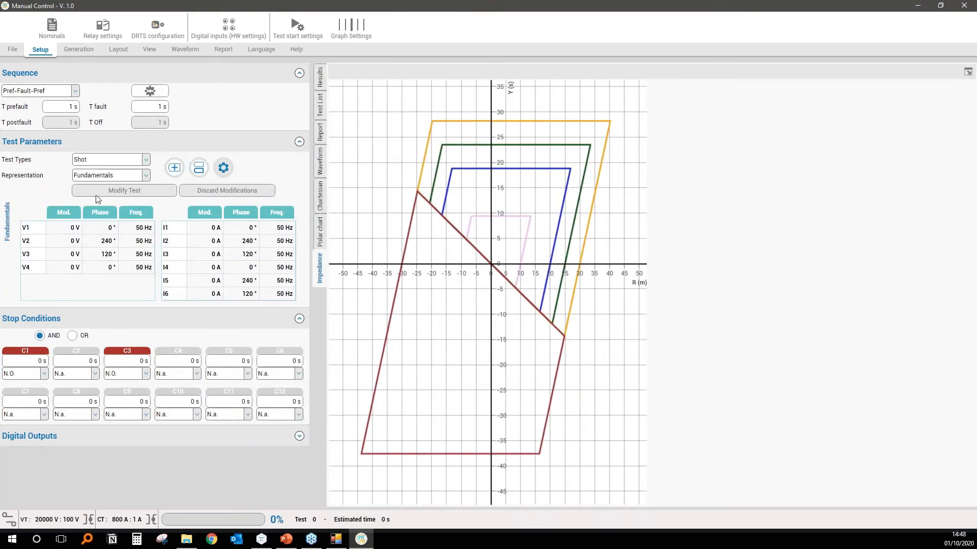
Select the Impedance representation and pick several test points across the relay's characteristic zones on the impedance plane.
{"action": "left_click", "coordinate": [146, 175]}
{"action": "left_click", "coordinate": [98, 236]}
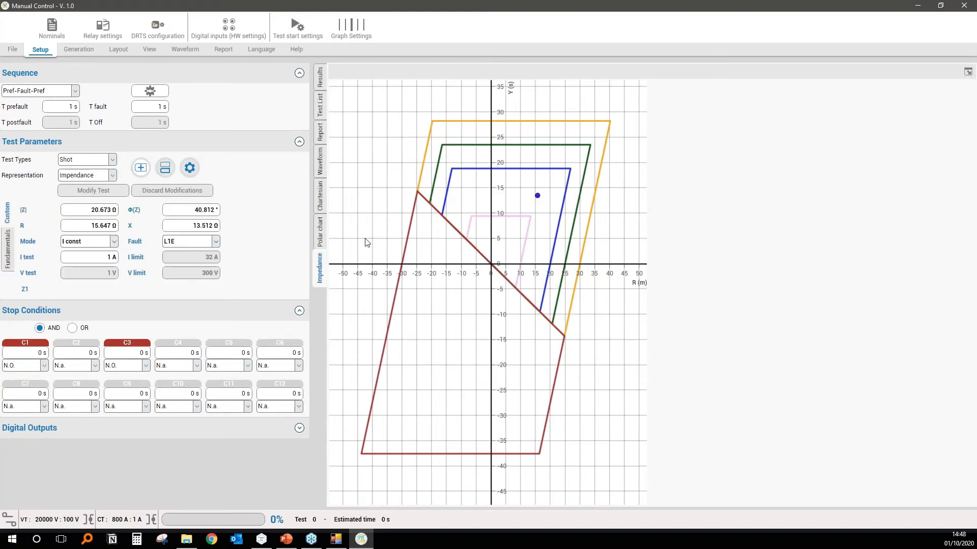
{"action": "left_click", "coordinate": [517, 227]}
{"action": "left_click", "coordinate": [479, 236]}
{"action": "left_click", "coordinate": [456, 254]}
{"action": "left_click", "coordinate": [459, 285]}
{"action": "left_click", "coordinate": [511, 301]}
Add the last picked impedance point as a test and display the results table.
{"action": "left_click", "coordinate": [141, 169]}
{"action": "left_click", "coordinate": [320, 79]}
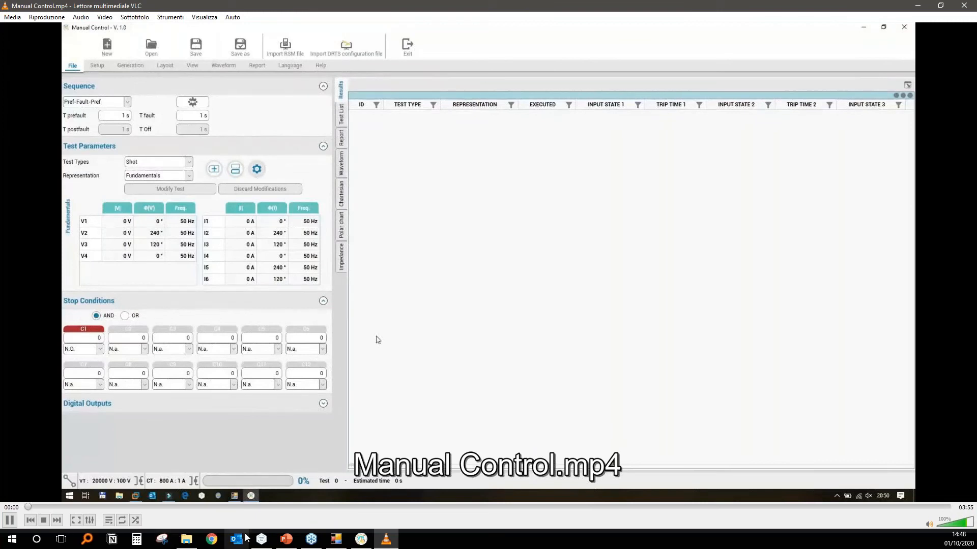
Show the recorded run full screen and set the number of tests to 10 for the shot test series.
{"action": "left_click", "coordinate": [76, 520]}
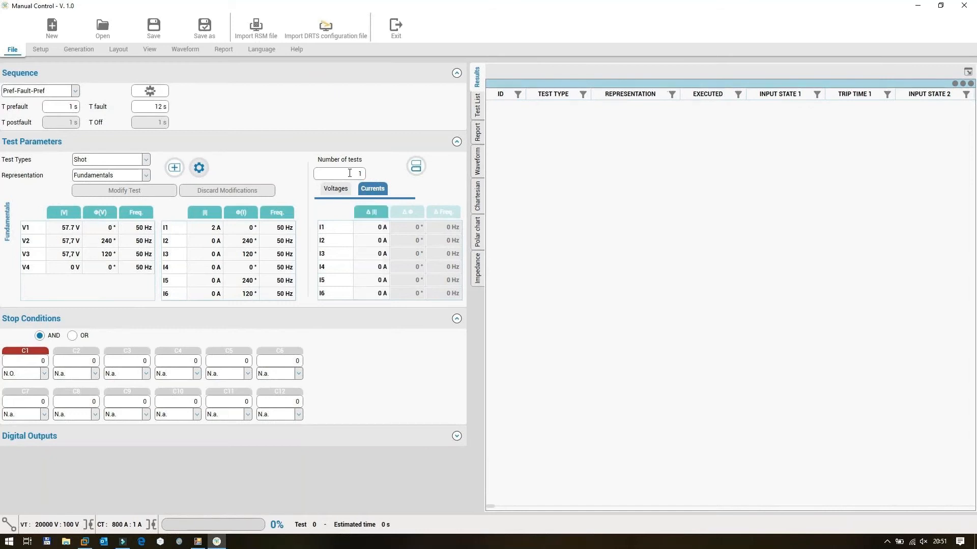
{"action": "type", "text": "01"}
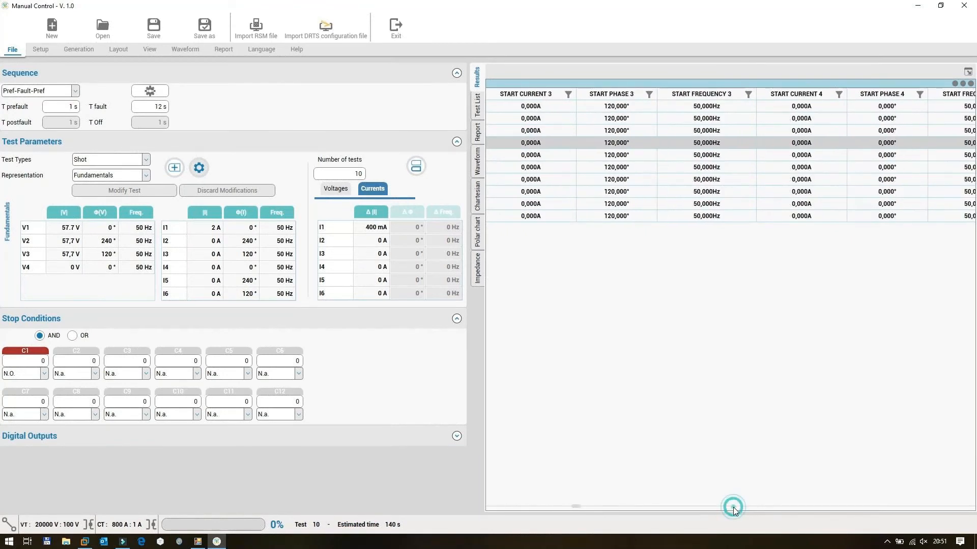
Open the results table's column selection and examine the Test and Digital Inputs columns of the Main group, including the C1 description.
{"action": "right_click", "coordinate": [615, 160]}
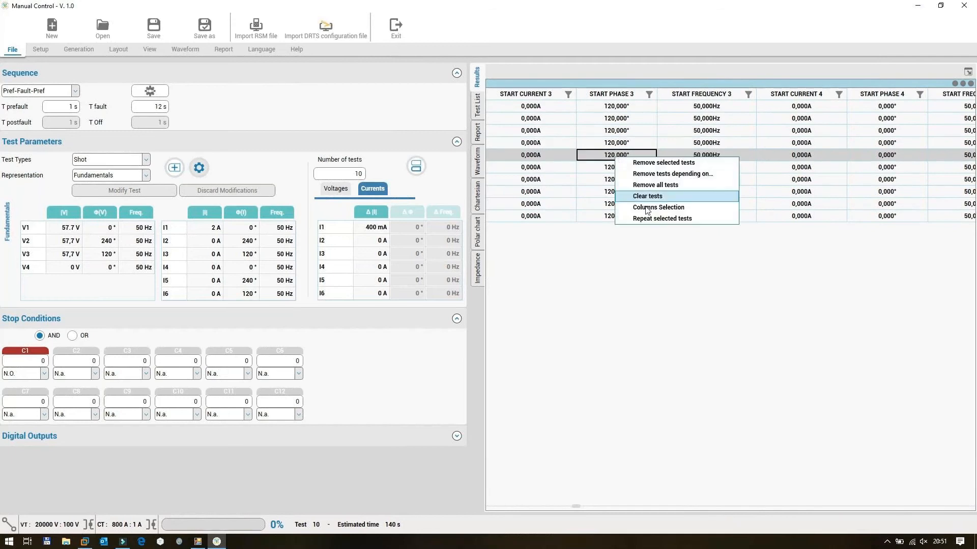
{"action": "left_click", "coordinate": [645, 209]}
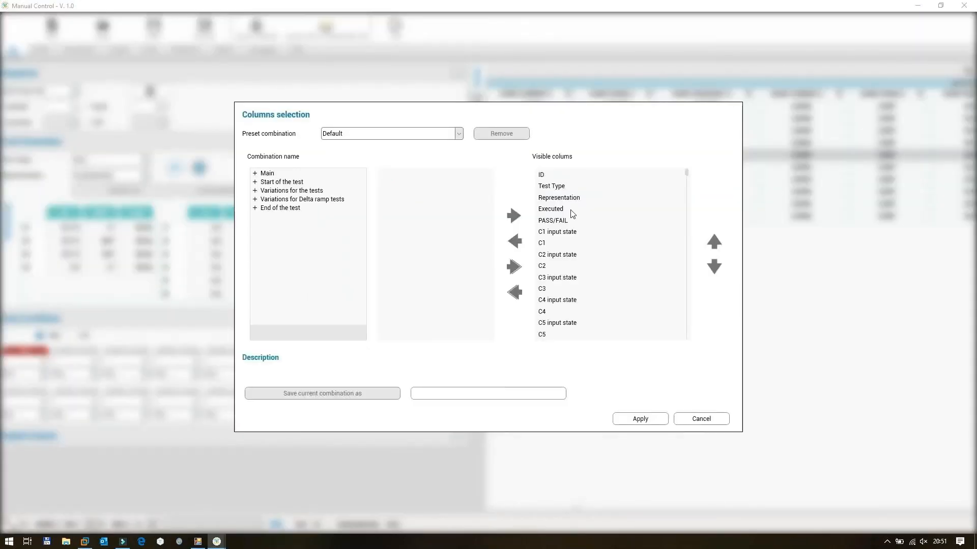
{"action": "left_click", "coordinate": [572, 212]}
{"action": "left_click", "coordinate": [405, 192]}
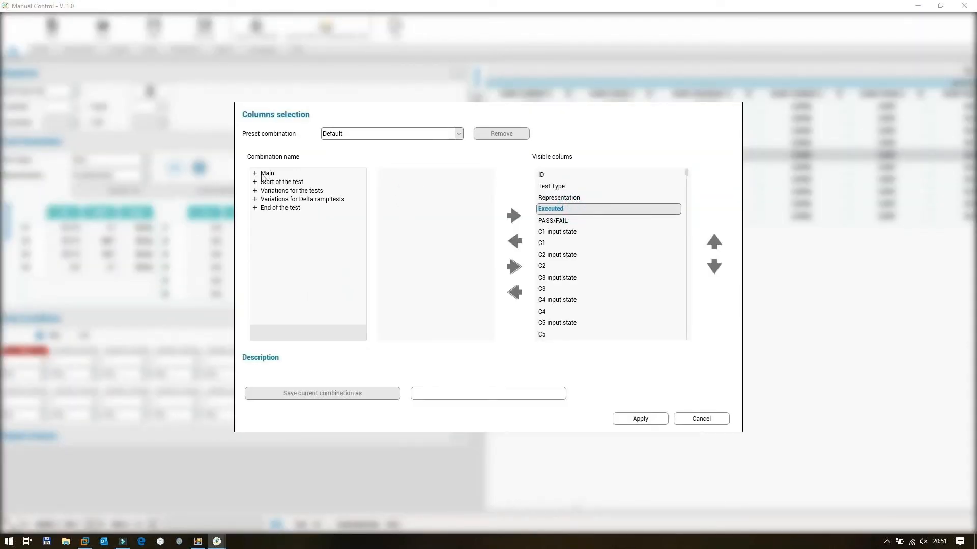
{"action": "left_click", "coordinate": [256, 174]}
{"action": "left_click", "coordinate": [276, 182]}
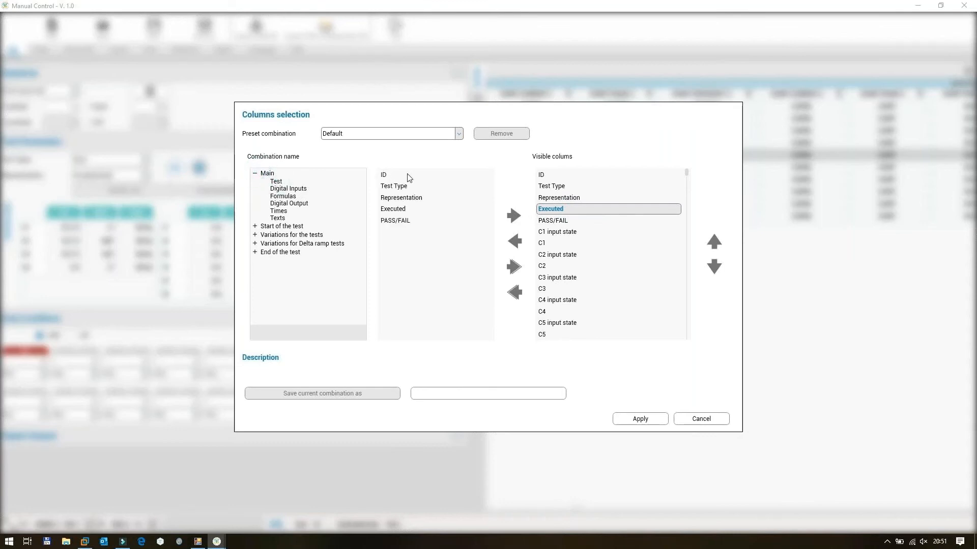
{"action": "left_click", "coordinate": [273, 189]}
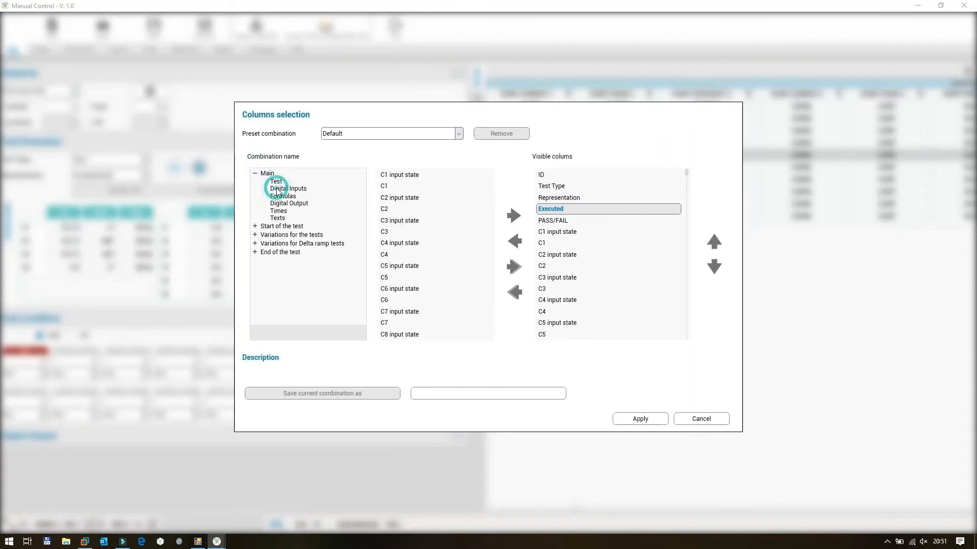
{"action": "left_click", "coordinate": [420, 188]}
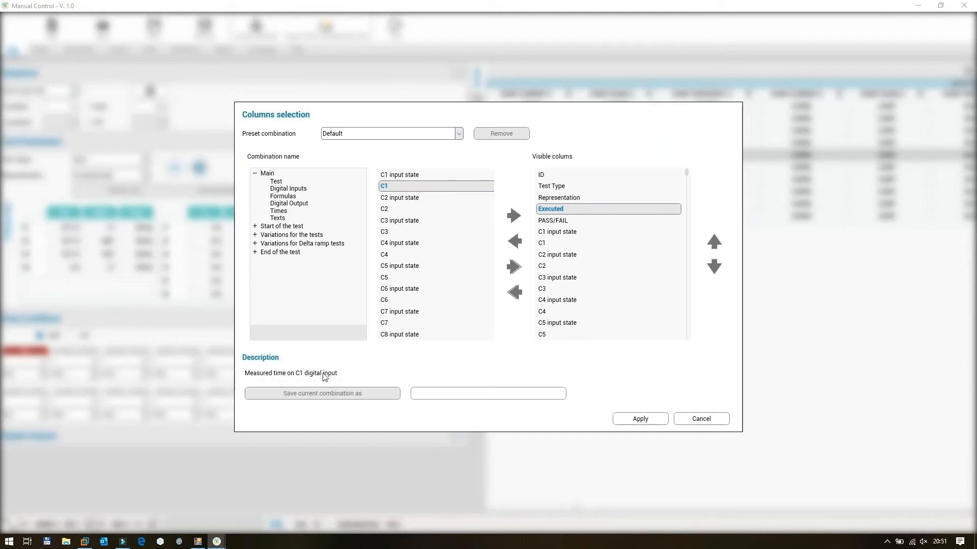
Try removing the Executed column and all visible columns, adding the full digital inputs set, and clearing the list again.
{"action": "left_click", "coordinate": [514, 241]}
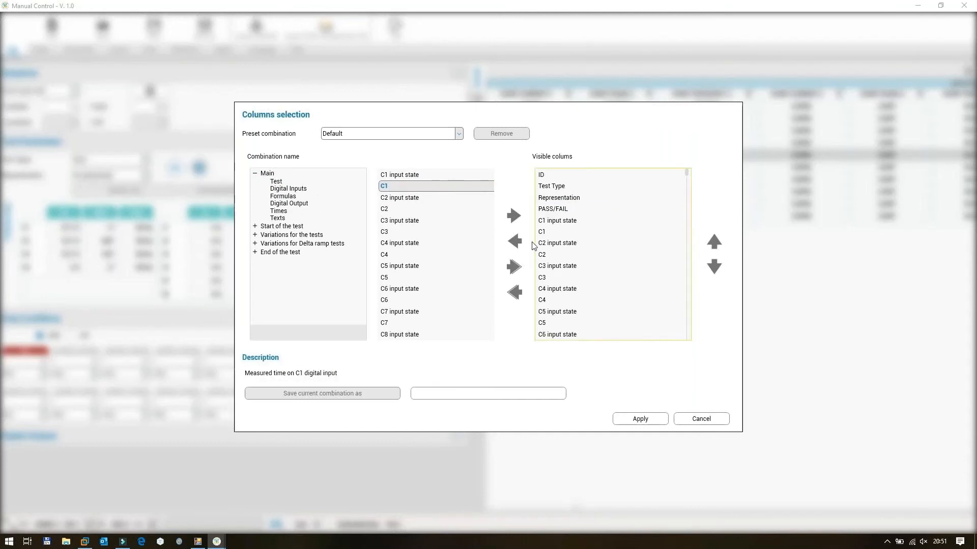
{"action": "left_click", "coordinate": [514, 292]}
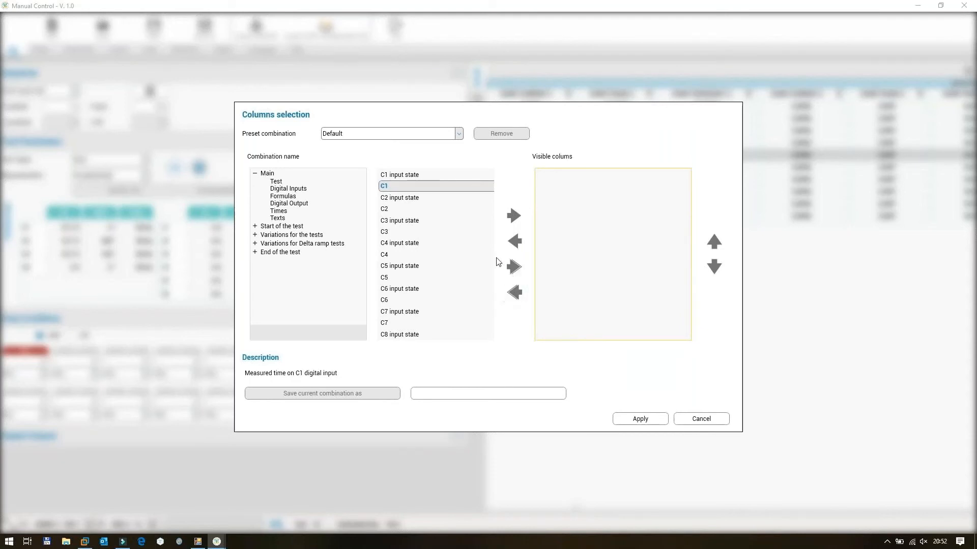
{"action": "left_click", "coordinate": [513, 266]}
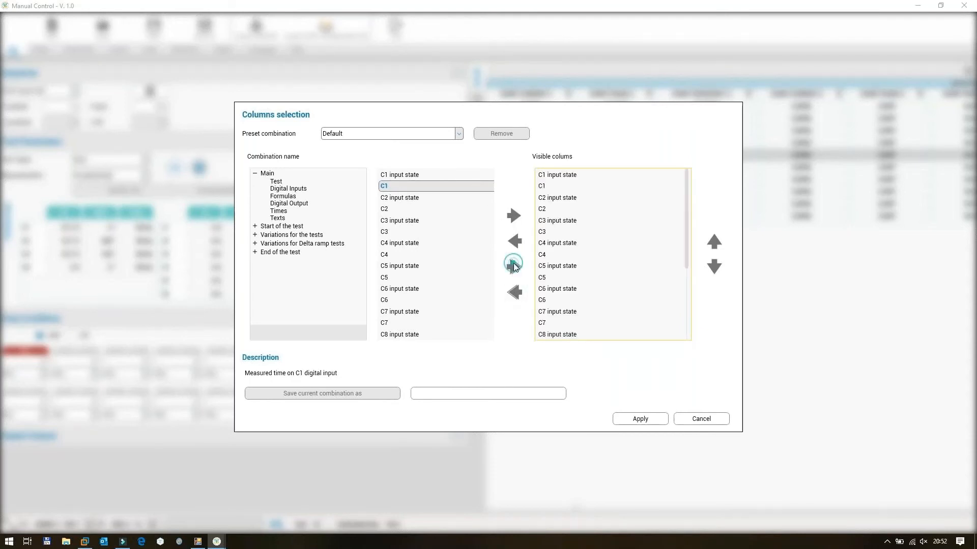
{"action": "left_click", "coordinate": [517, 293]}
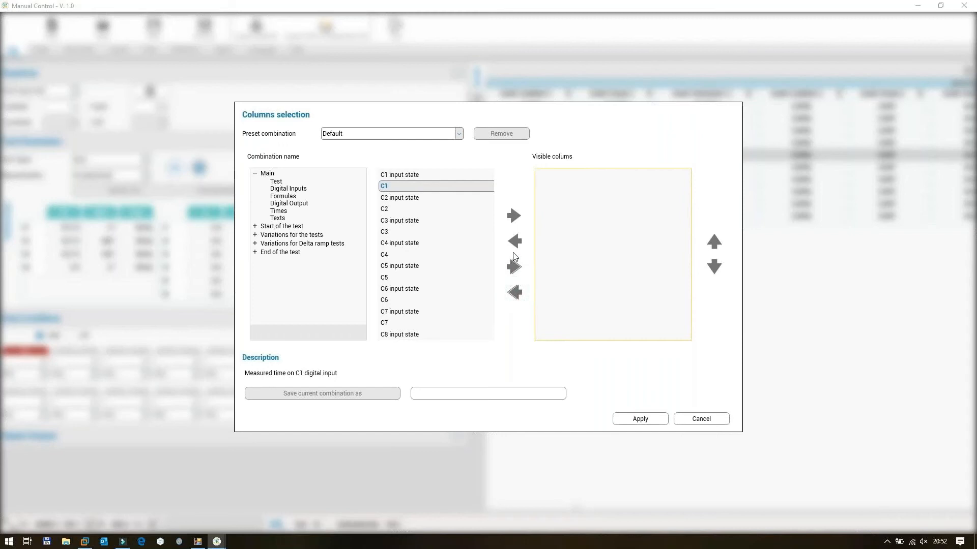
Apply the Basic preset column combination to the results table.
{"action": "left_click", "coordinate": [459, 134]}
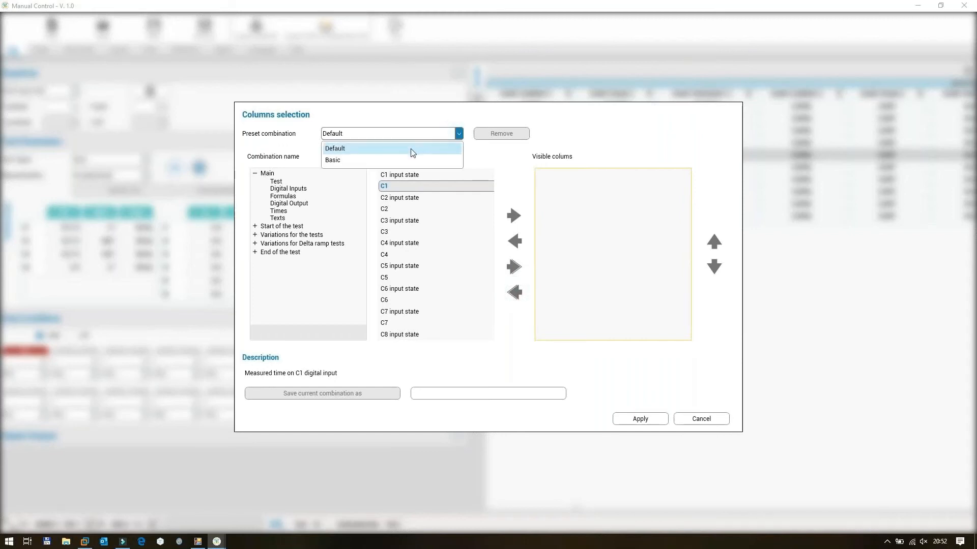
{"action": "left_click", "coordinate": [355, 161]}
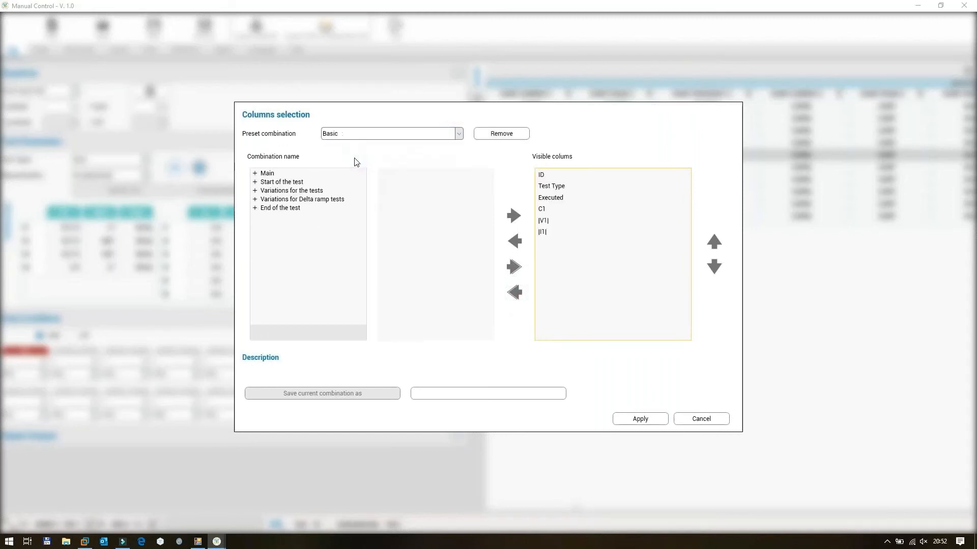
{"action": "left_click", "coordinate": [557, 210]}
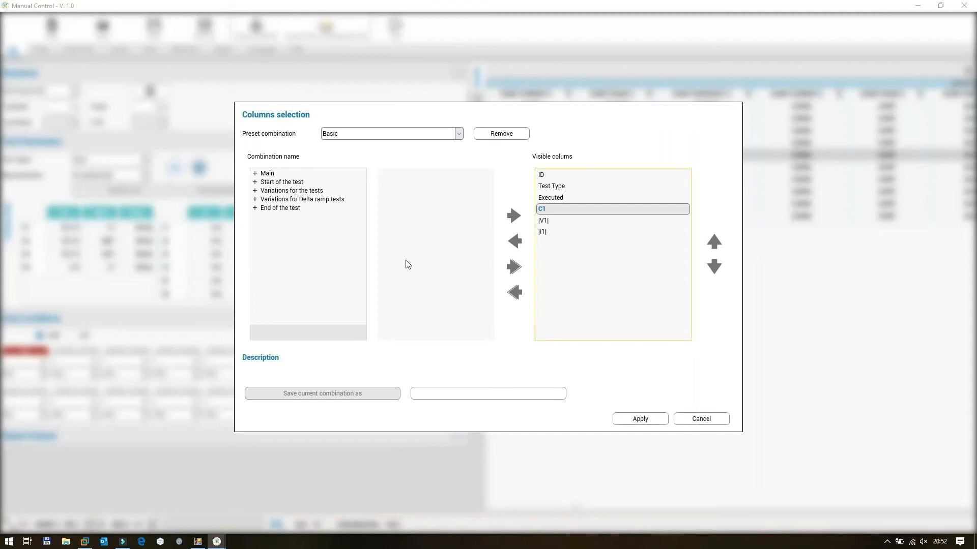
{"action": "left_click", "coordinate": [621, 416]}
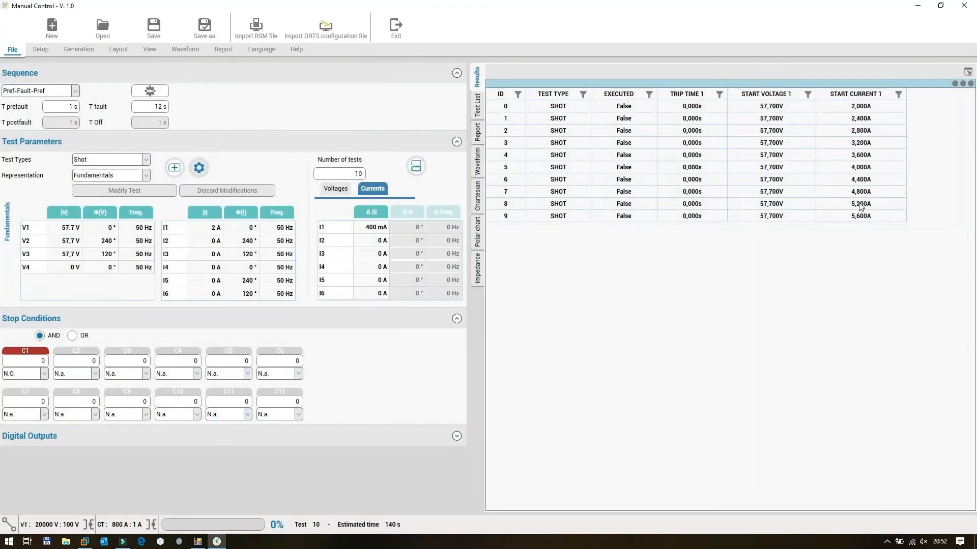
Add six shot tests starting at 6 A on I1 with a 1.5 A increment, and start all the tests.
{"action": "double_click", "coordinate": [205, 227]}
{"action": "type", "text": "6"}
{"action": "key", "text": "Return"}
{"action": "double_click", "coordinate": [379, 228]}
{"action": "type", "text": "1.5"}
{"action": "left_click", "coordinate": [349, 173]}
{"action": "type", "text": "6"}
{"action": "left_click", "coordinate": [174, 169]}
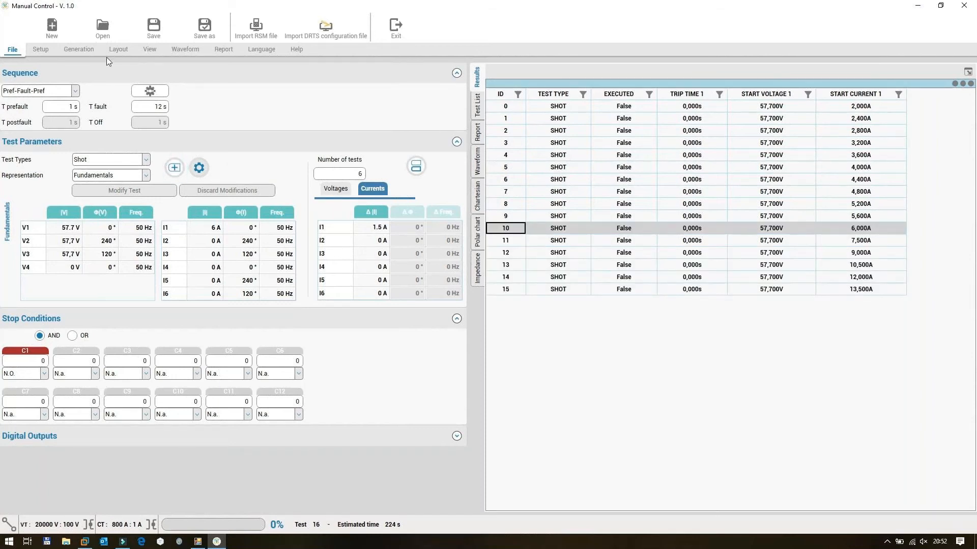
{"action": "left_click", "coordinate": [92, 53]}
{"action": "left_click", "coordinate": [265, 36]}
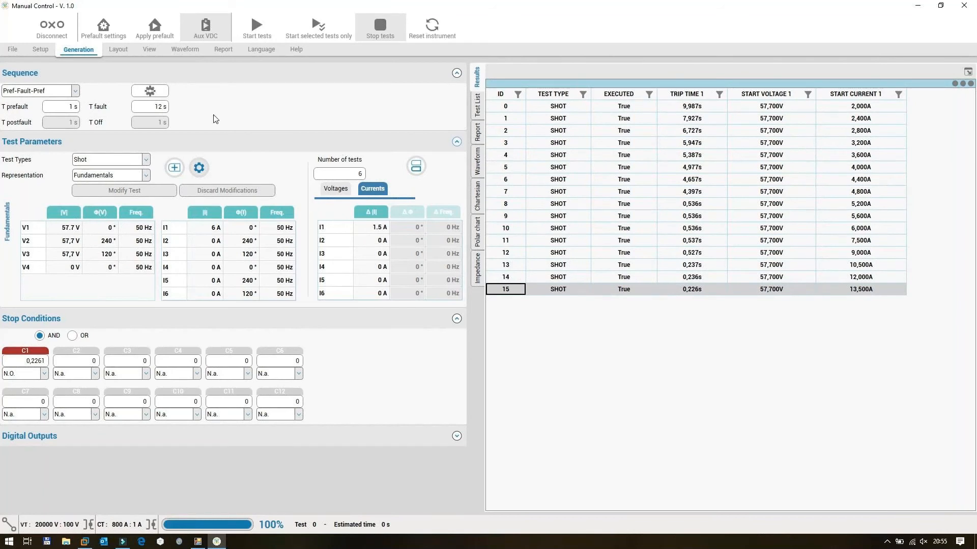
Open the graph settings and set the X axis dimension to A with a logarithmic scale.
{"action": "left_click", "coordinate": [43, 51]}
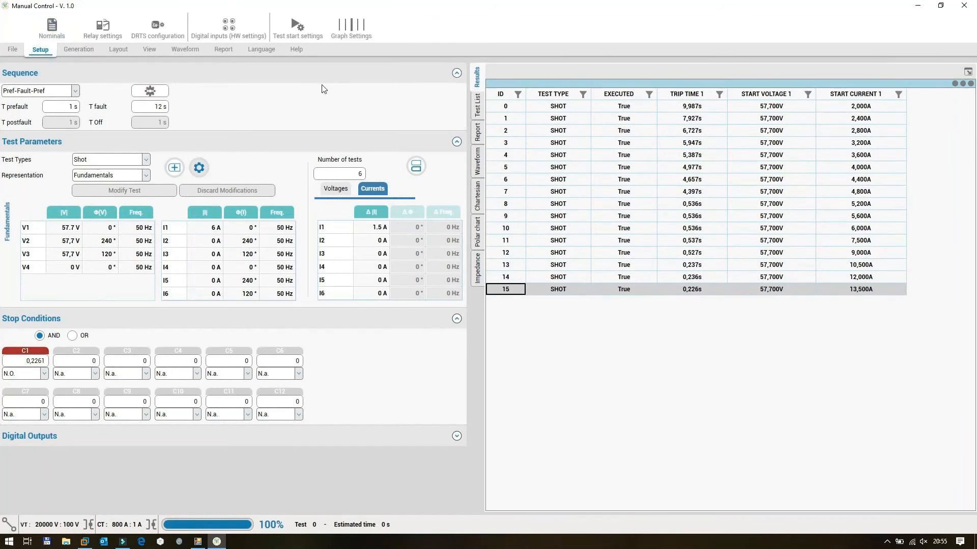
{"action": "left_click", "coordinate": [362, 25]}
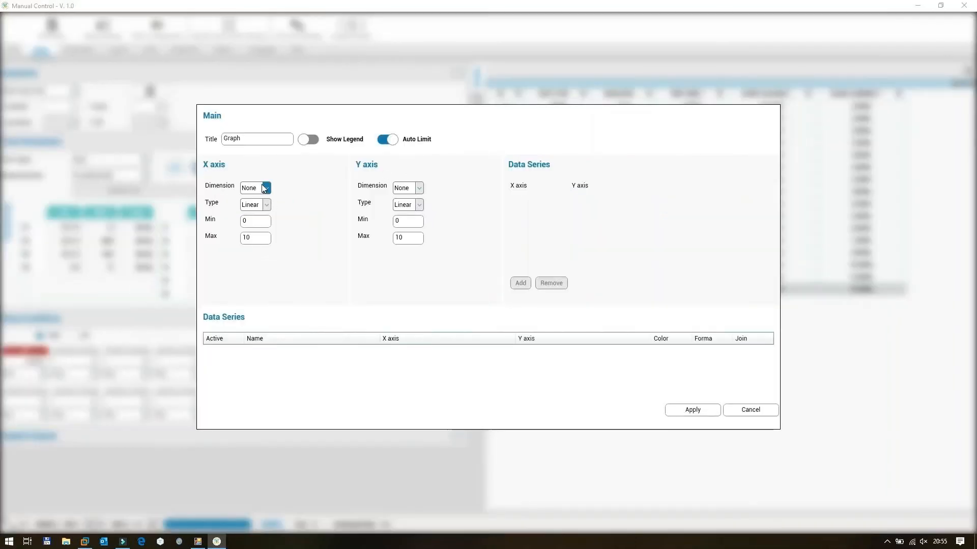
{"action": "left_click", "coordinate": [261, 188]}
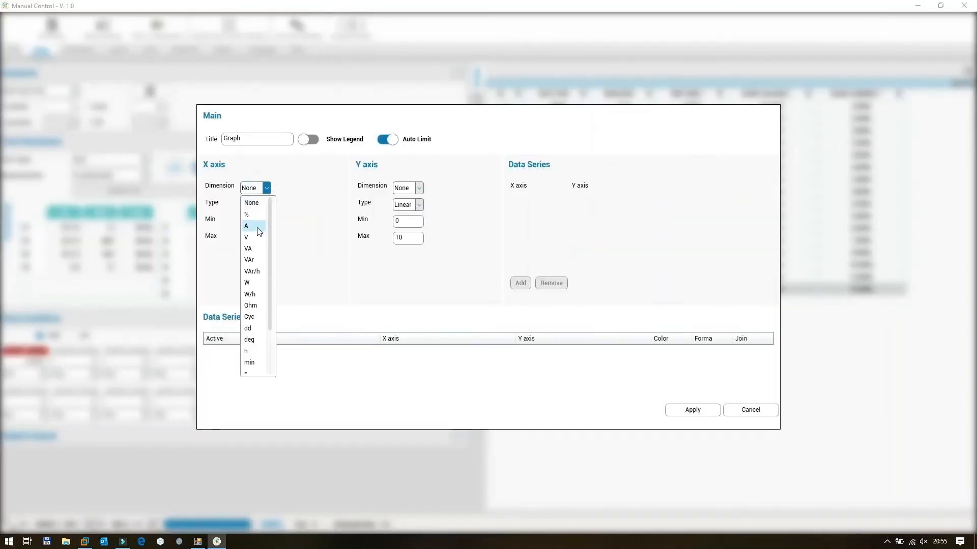
{"action": "left_click", "coordinate": [254, 228]}
{"action": "left_click", "coordinate": [265, 206]}
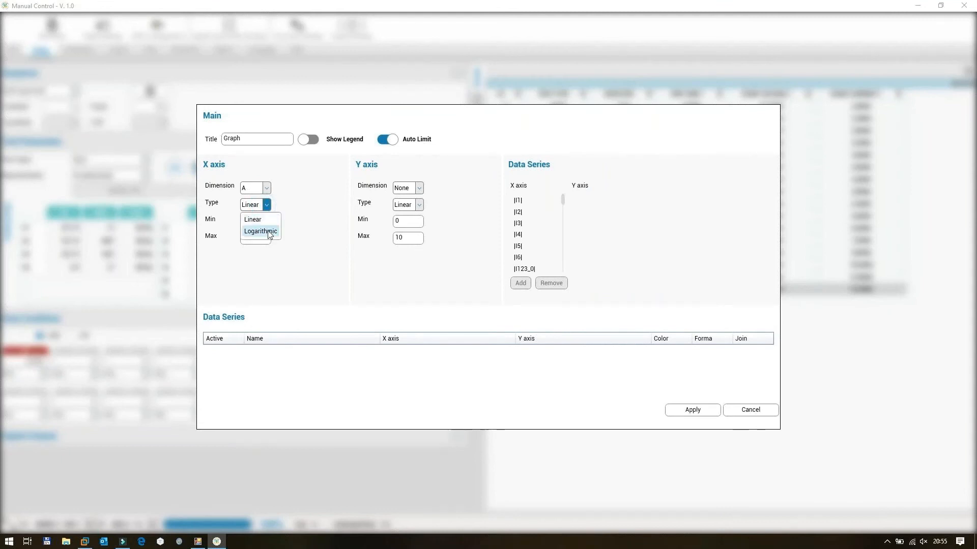
{"action": "left_click", "coordinate": [268, 230]}
Set the graph's Y axis dimension to s with a logarithmic scale.
{"action": "left_click", "coordinate": [413, 187]}
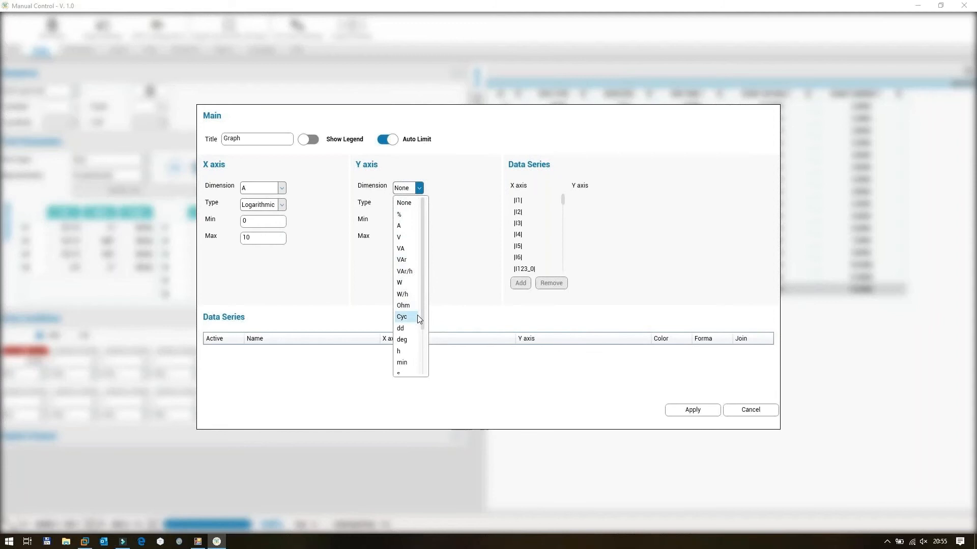
{"action": "scroll", "coordinate": [416, 309], "scroll_direction": "down", "scroll_amount": 1}
{"action": "left_click", "coordinate": [403, 338]}
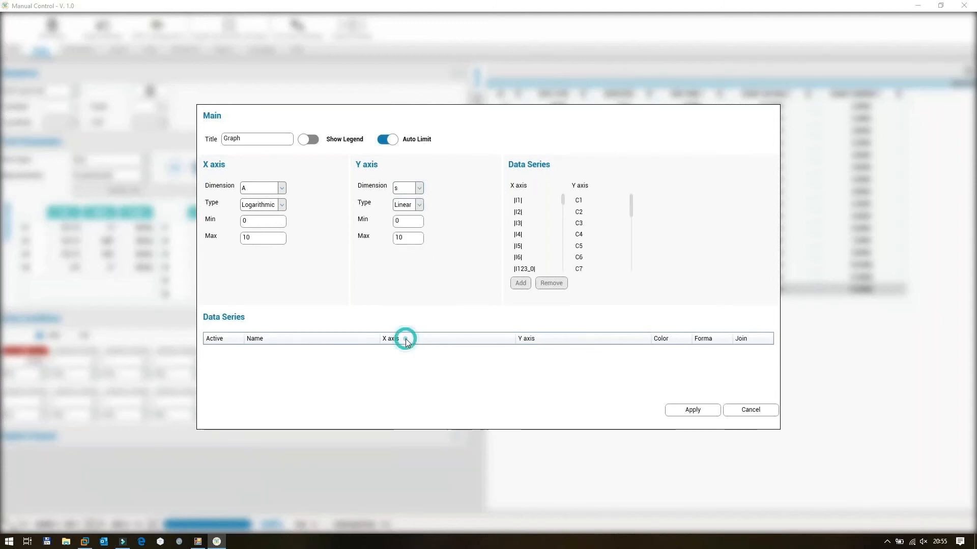
{"action": "left_click", "coordinate": [420, 205]}
{"action": "left_click", "coordinate": [407, 224]}
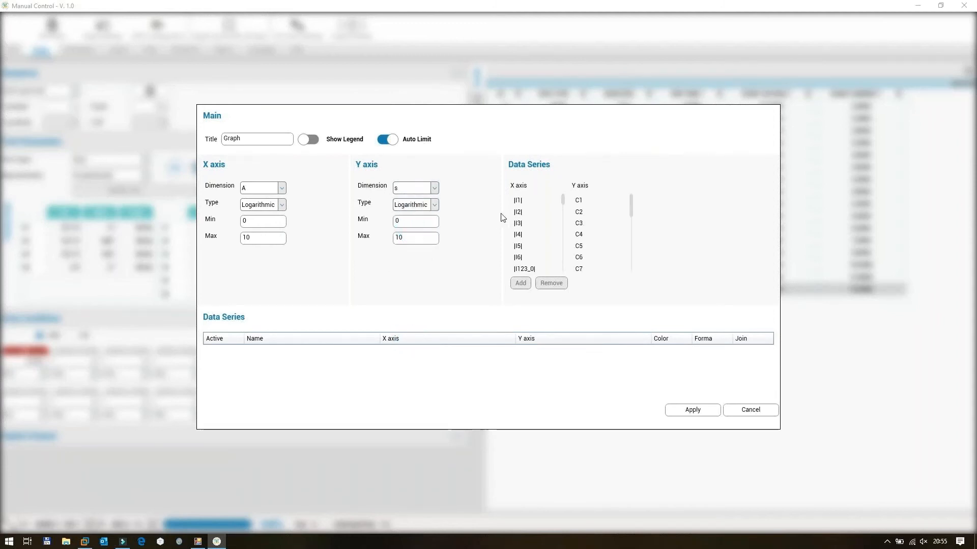
Add a data series plotting |I1| against C1, check its colour and shape options, and apply the graph settings.
{"action": "left_click", "coordinate": [519, 201]}
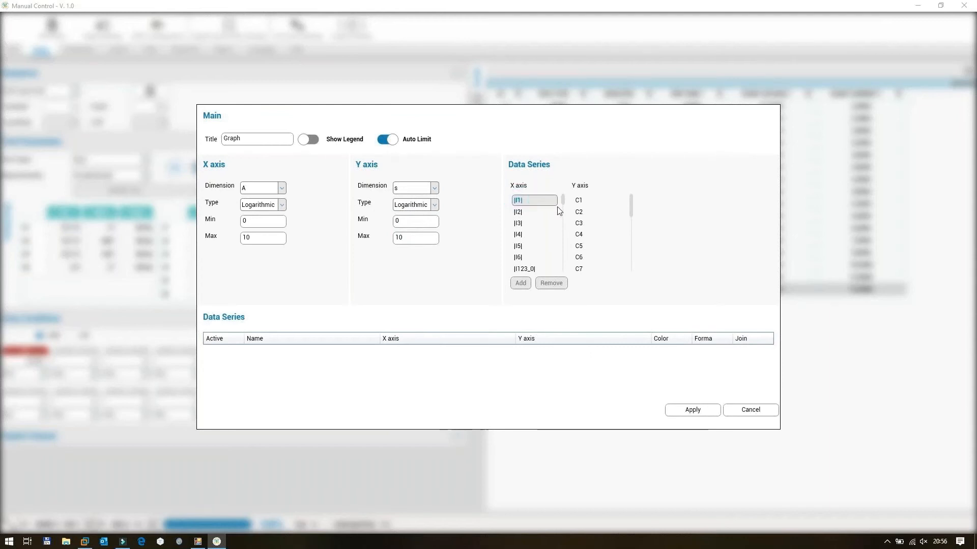
{"action": "left_click", "coordinate": [582, 201]}
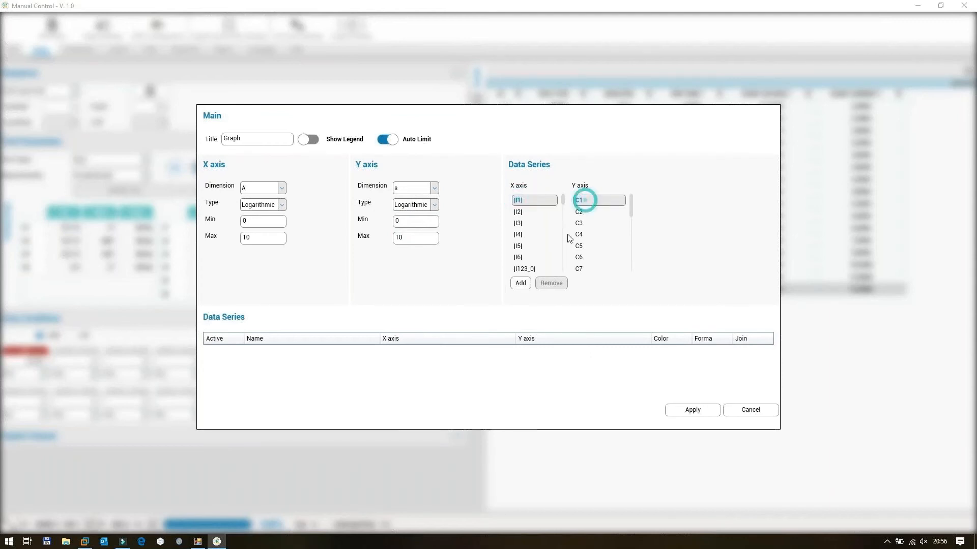
{"action": "left_click", "coordinate": [520, 284]}
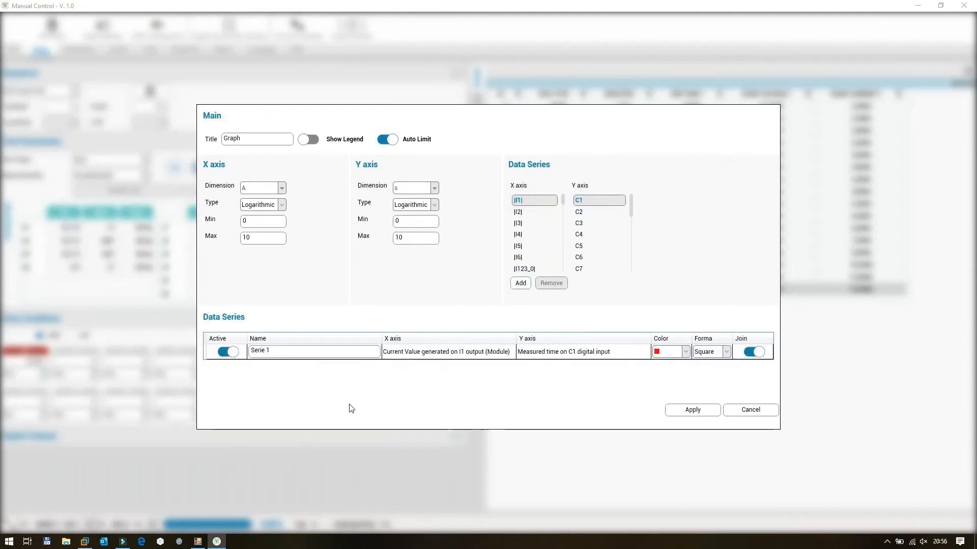
{"action": "left_click", "coordinate": [685, 356]}
{"action": "left_click", "coordinate": [724, 353]}
{"action": "left_click", "coordinate": [723, 354]}
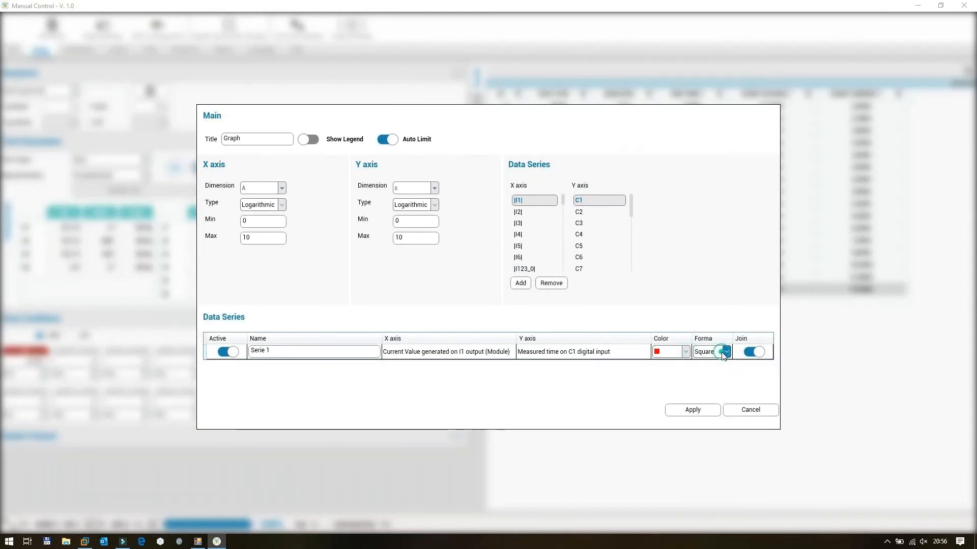
{"action": "left_click", "coordinate": [686, 412]}
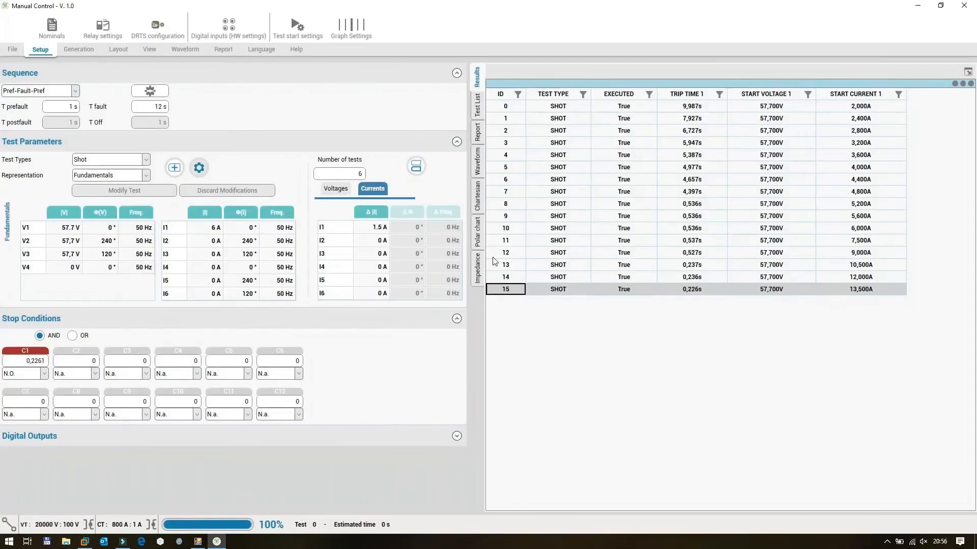
Display the test results in the Cartesian chart and enlarge the area around the trip curve.
{"action": "left_click", "coordinate": [477, 196]}
{"action": "scroll", "coordinate": [756, 244], "scroll_direction": "down", "scroll_amount": 1}
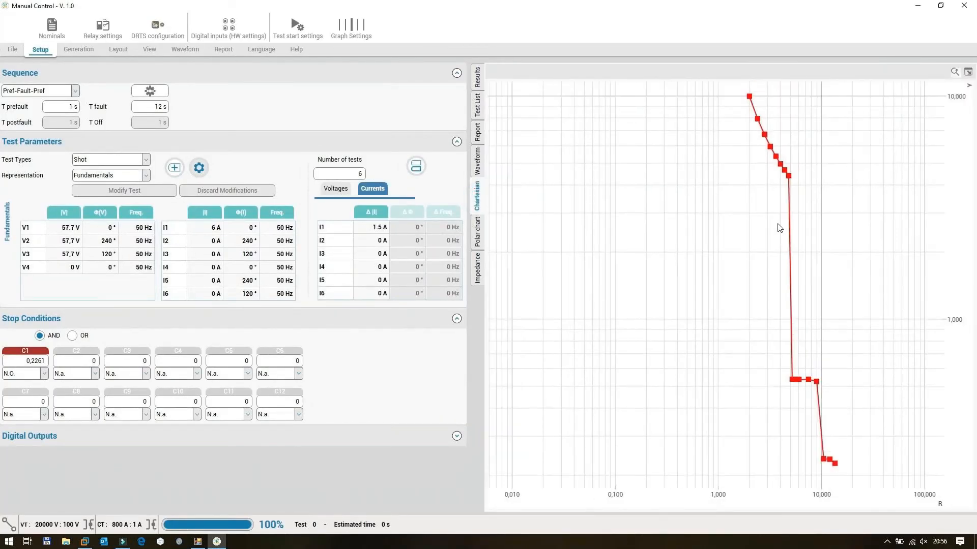
{"action": "left_click_drag", "start_coordinate": [740, 89], "coordinate": [844, 475]}
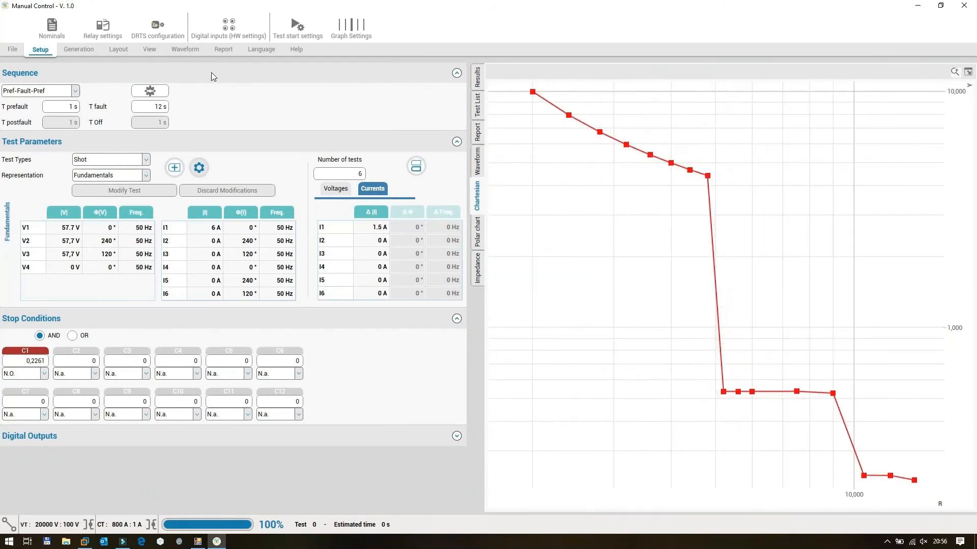
{"action": "left_click", "coordinate": [114, 51]}
{"action": "left_click", "coordinate": [52, 26]}
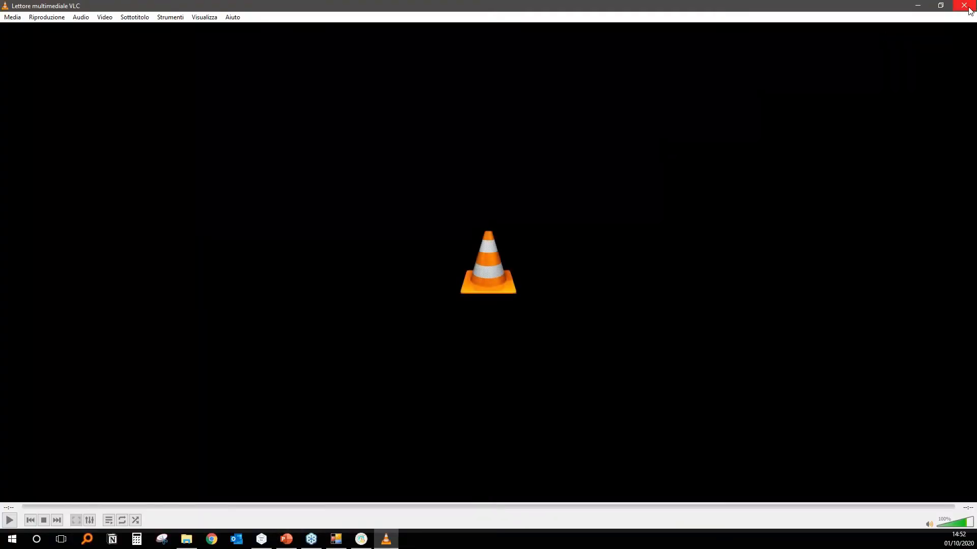
Replay the Manual Control.mp4 recording in VLC and pause it about 3 seconds in.
{"action": "left_click", "coordinate": [10, 521]}
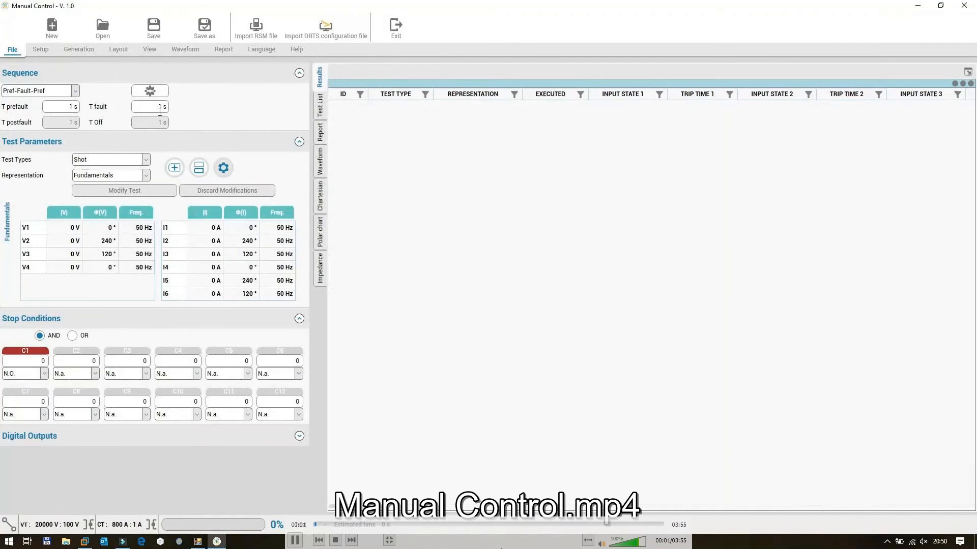
{"action": "left_click", "coordinate": [295, 540]}
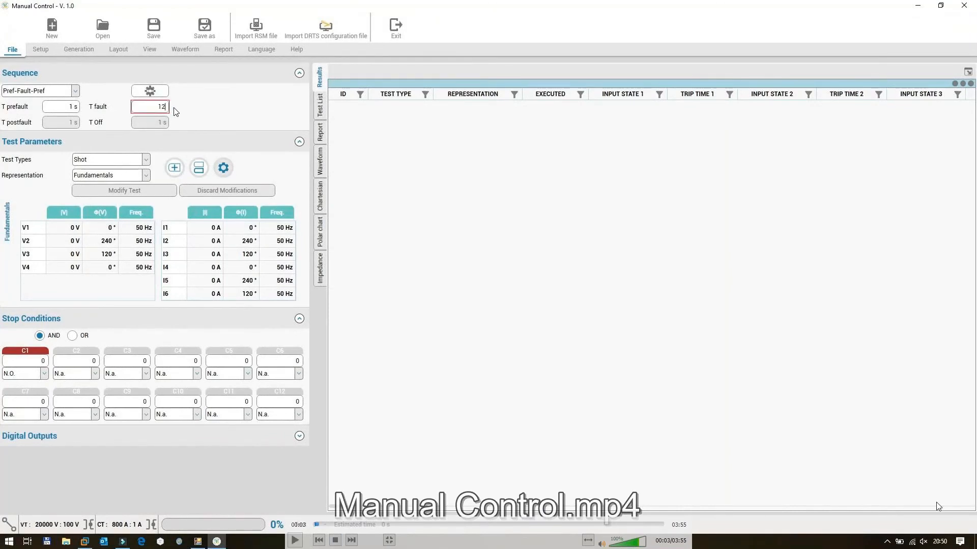
Skip the Manual Control.mp4 recording forward to about 3:51, stop the playback and close VLC.
{"action": "left_click_drag", "start_coordinate": [319, 526], "coordinate": [662, 532]}
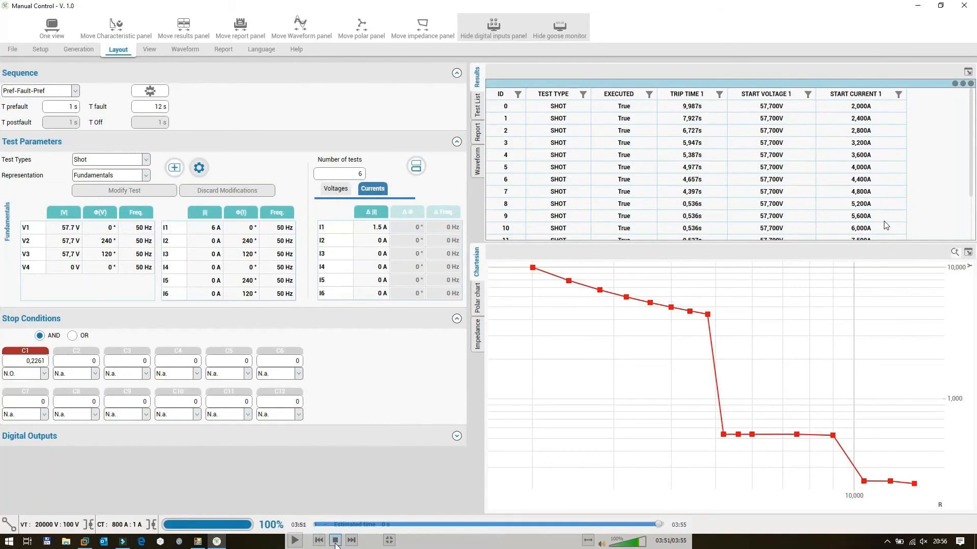
{"action": "left_click", "coordinate": [335, 541]}
{"action": "left_click", "coordinate": [968, 6]}
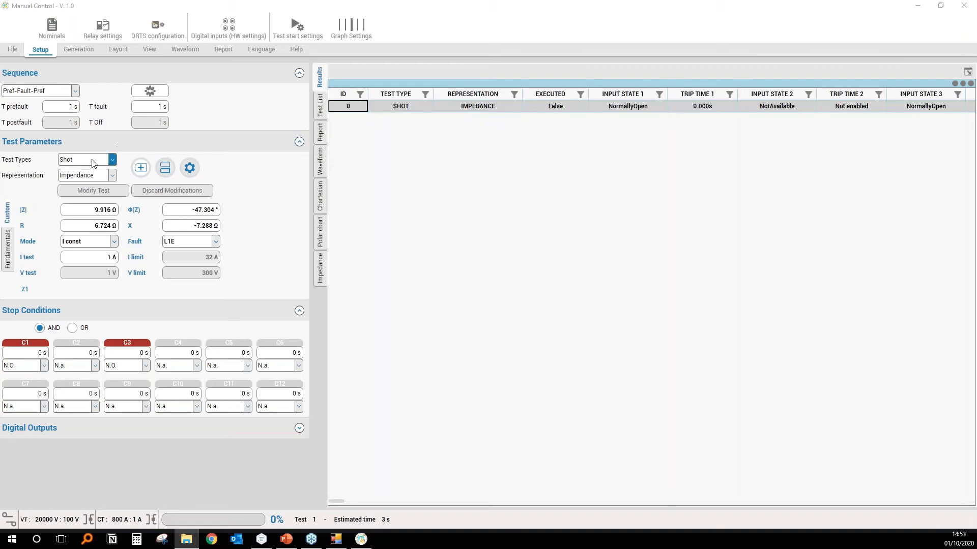
Display the waveforms of the impedance shot and change the test representation to Fundamentals.
{"action": "left_click", "coordinate": [277, 186]}
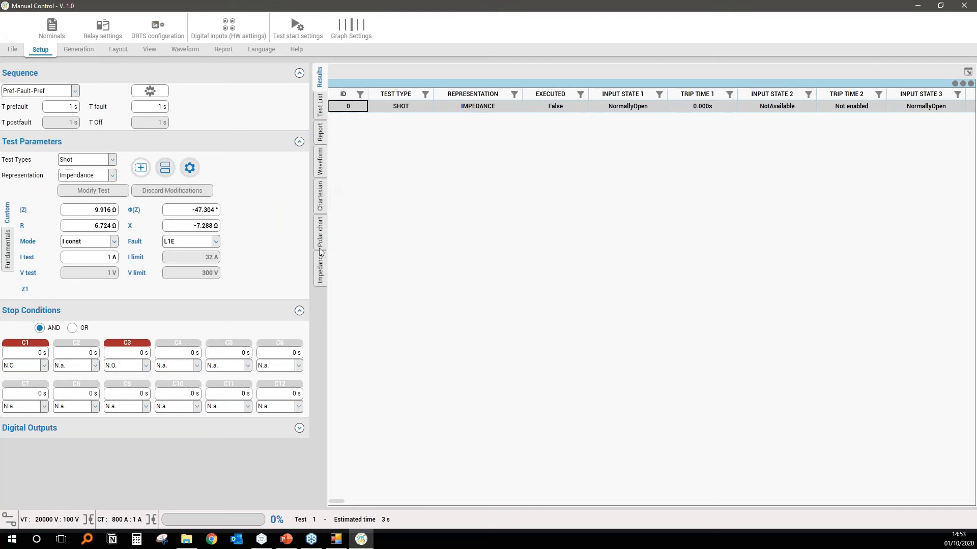
{"action": "left_click", "coordinate": [320, 163]}
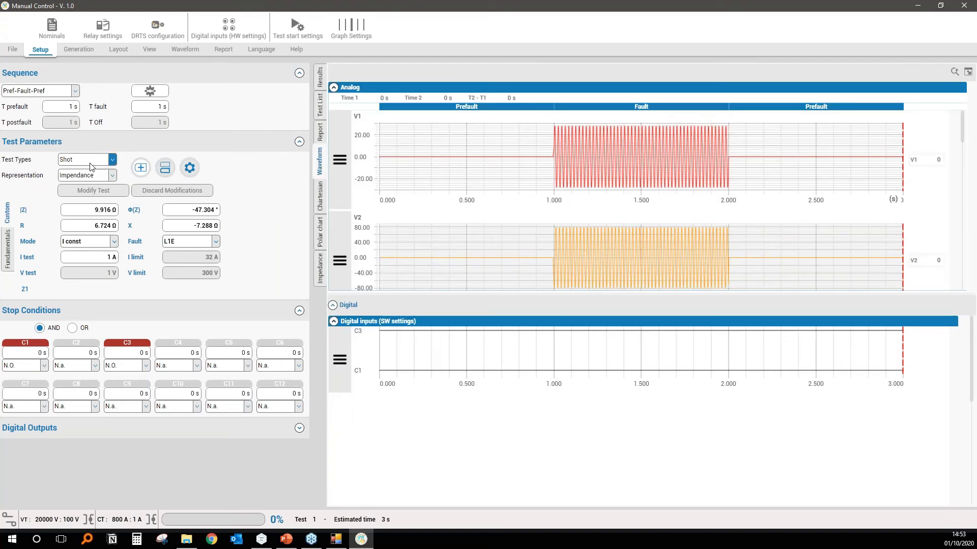
{"action": "left_click", "coordinate": [111, 160]}
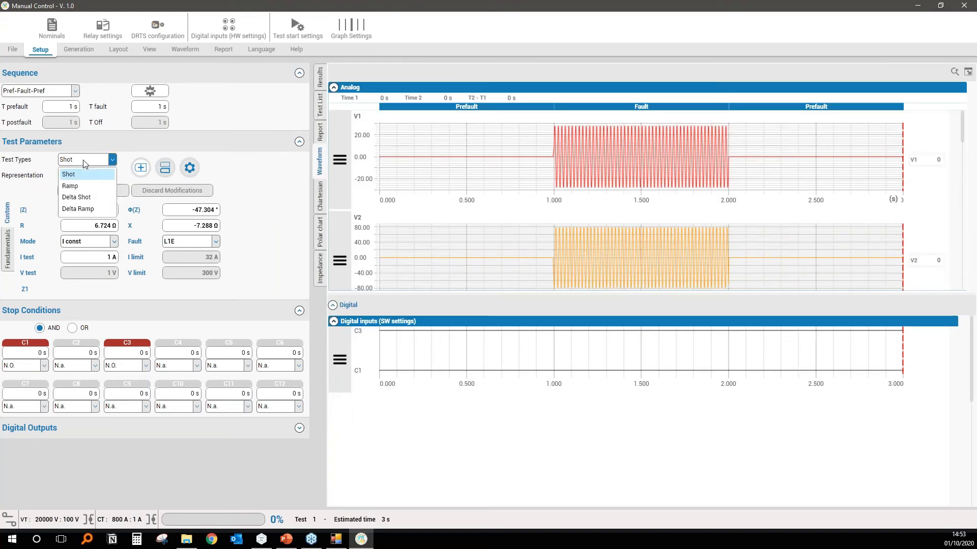
{"action": "left_click", "coordinate": [75, 186]}
{"action": "left_click", "coordinate": [534, 302]}
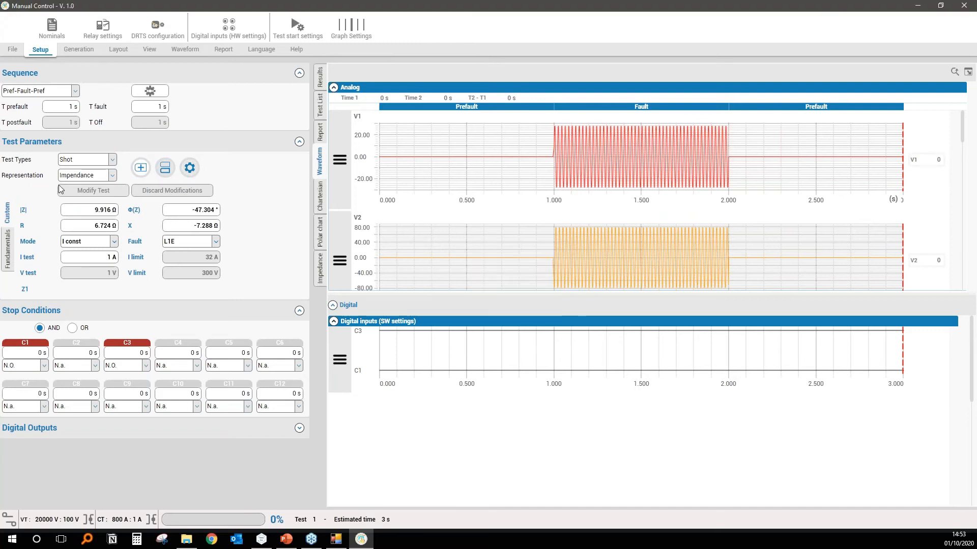
{"action": "left_click", "coordinate": [112, 175]}
{"action": "left_click", "coordinate": [84, 189]}
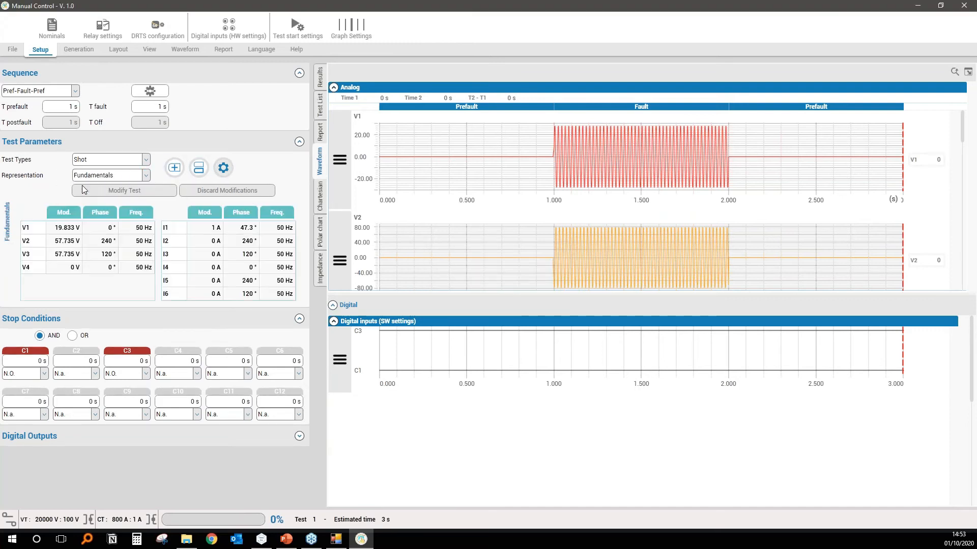
Check the available representations and change the test type from Shot to Ramp.
{"action": "left_click", "coordinate": [218, 228]}
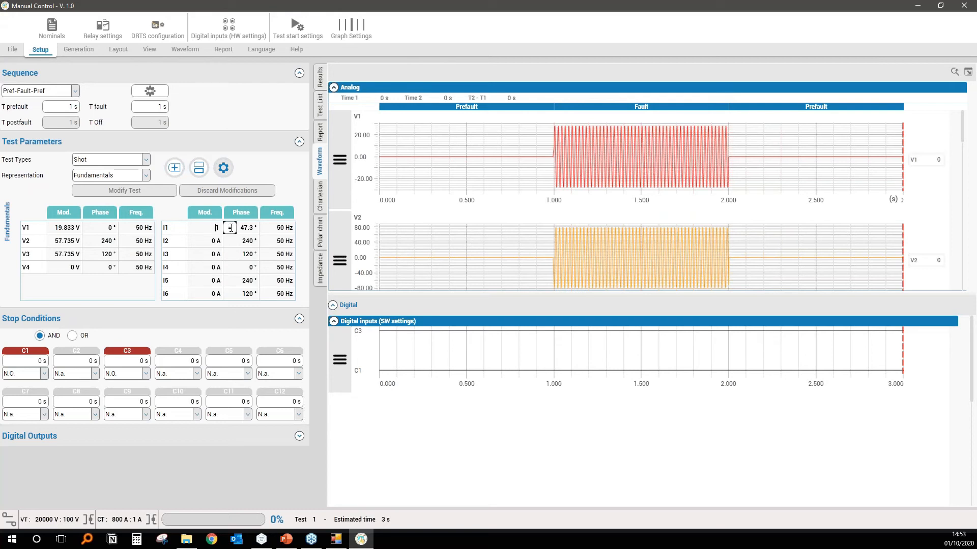
{"action": "left_click", "coordinate": [110, 176]}
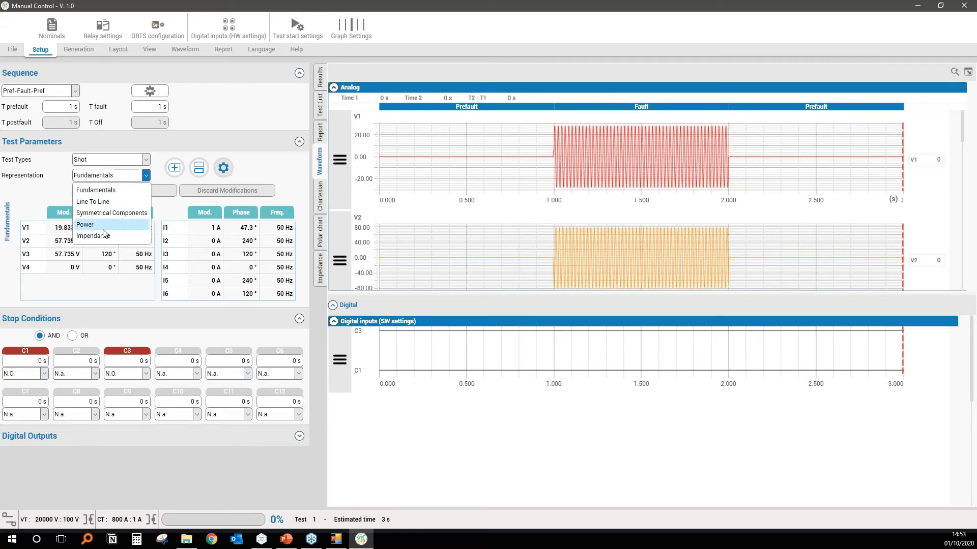
{"action": "left_click", "coordinate": [103, 179]}
{"action": "left_click", "coordinate": [103, 163]}
{"action": "left_click", "coordinate": [100, 186]}
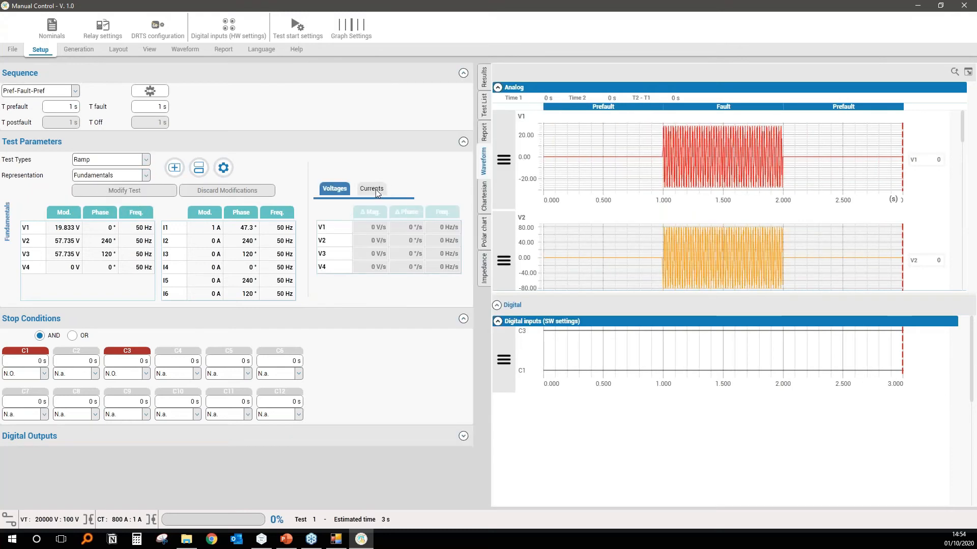
Set the ramp's magnitude variation for current I1 to 5 A/s.
{"action": "left_click", "coordinate": [375, 189]}
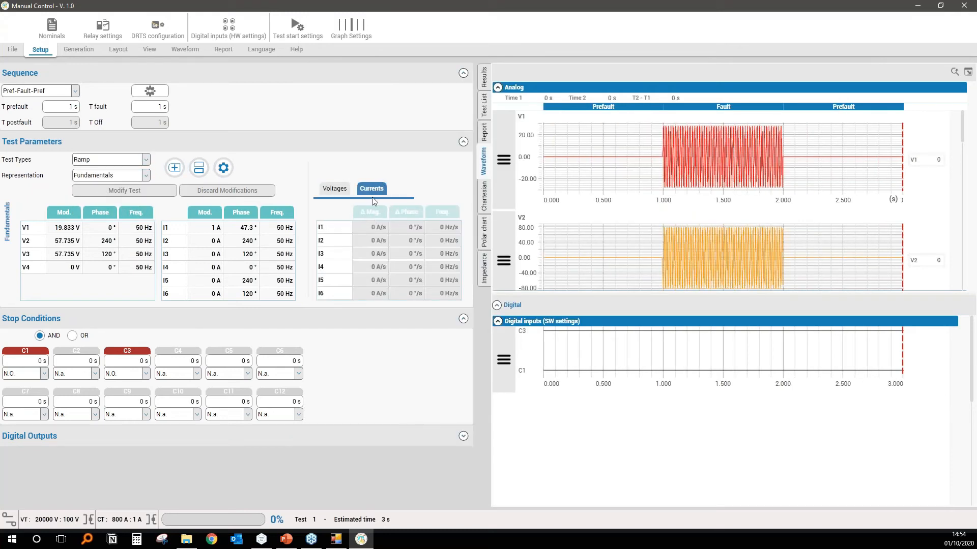
{"action": "left_click", "coordinate": [371, 213]}
{"action": "left_click", "coordinate": [372, 228]}
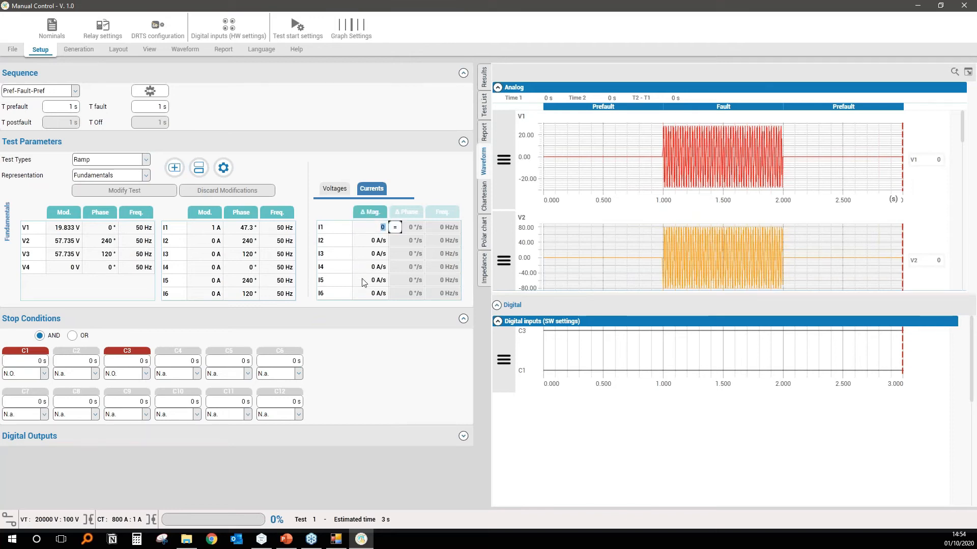
{"action": "type", "text": "5"}
{"action": "key", "text": "Return"}
Set the fault time to 8 s and add the ramp test to the test list.
{"action": "left_click", "coordinate": [159, 107]}
{"action": "type", "text": "8"}
{"action": "key", "text": "Return"}
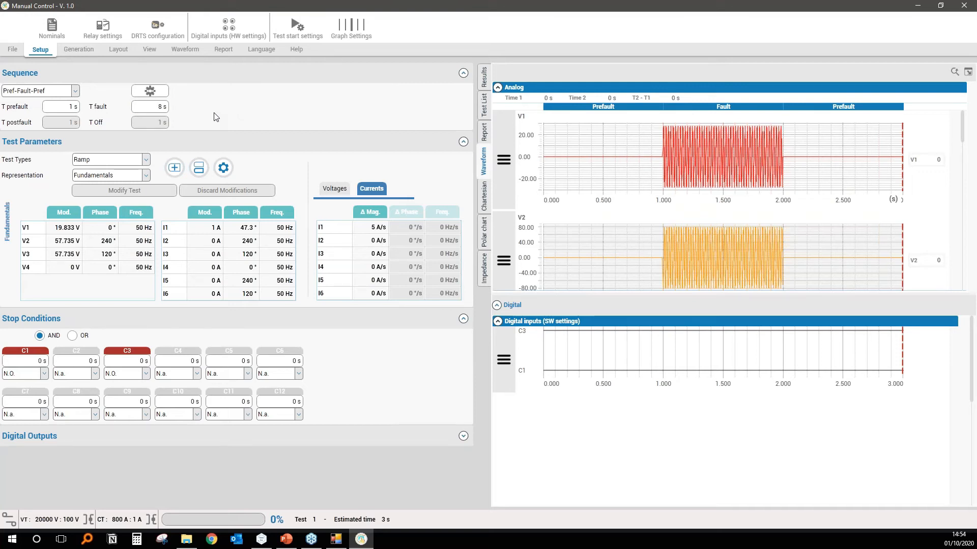
{"action": "left_click", "coordinate": [182, 169]}
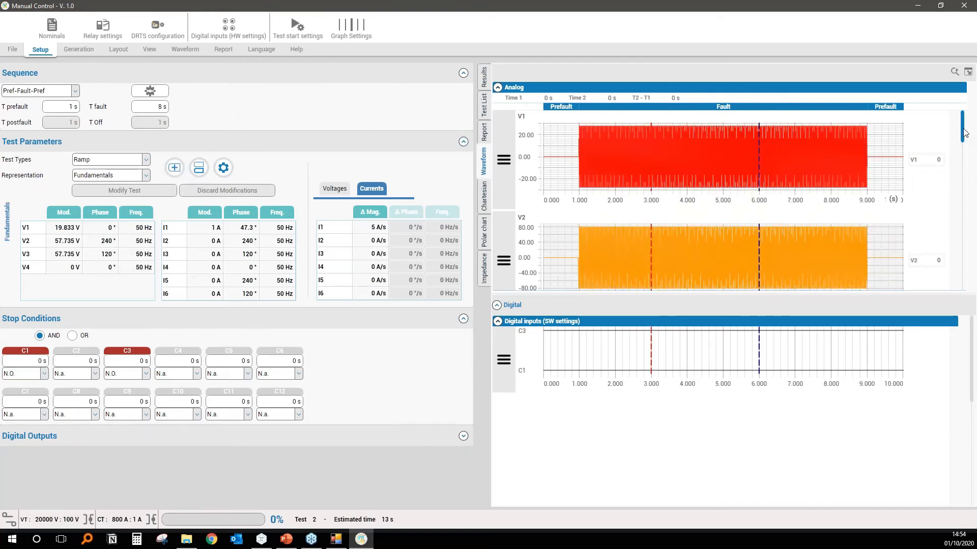
Bring up the I1 current waveform and auto-scale its Y axis to show the whole ramp.
{"action": "scroll", "coordinate": [964, 145], "scroll_direction": "down", "scroll_amount": 3}
{"action": "left_click_drag", "start_coordinate": [963, 151], "coordinate": [961, 190]}
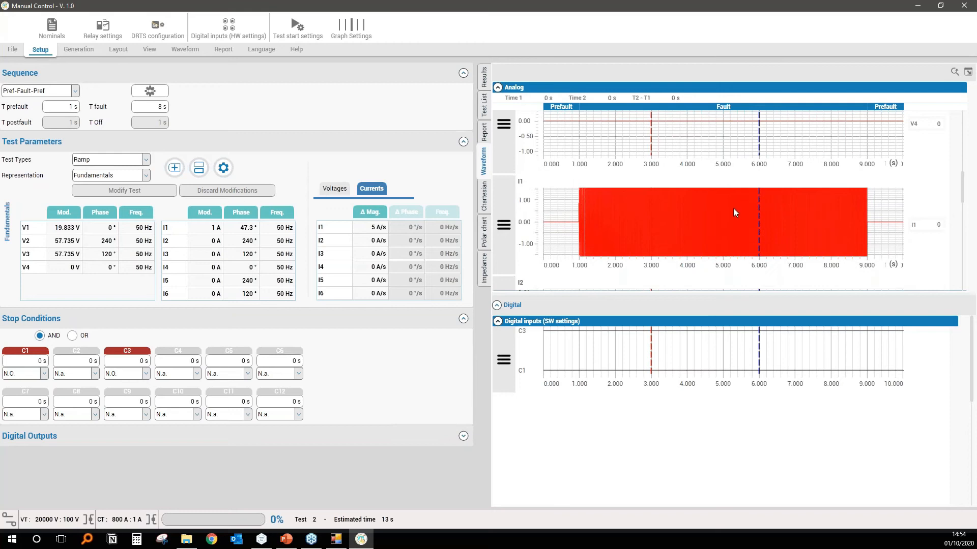
{"action": "scroll", "coordinate": [676, 221], "scroll_direction": "down", "scroll_amount": 5}
{"action": "scroll", "coordinate": [676, 220], "scroll_direction": "up", "scroll_amount": 5}
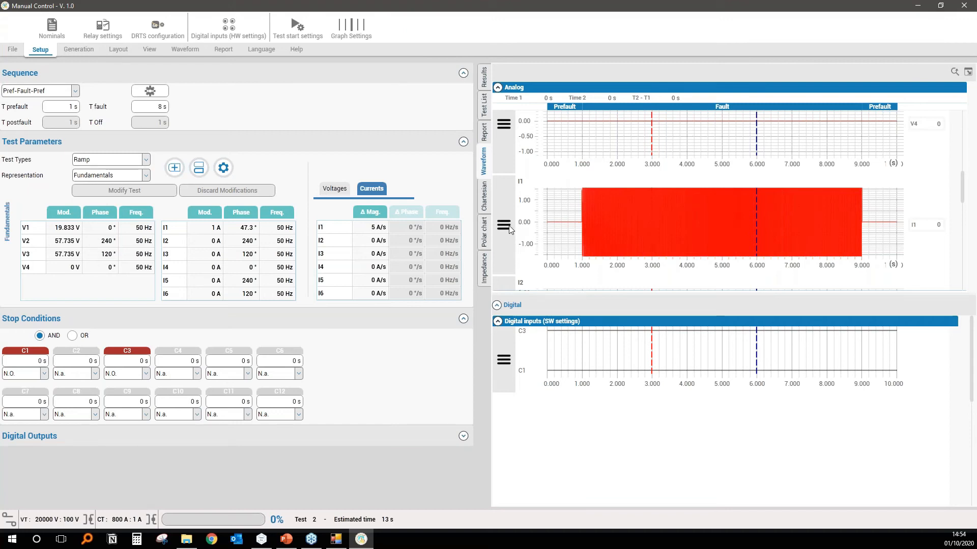
{"action": "left_click", "coordinate": [511, 230]}
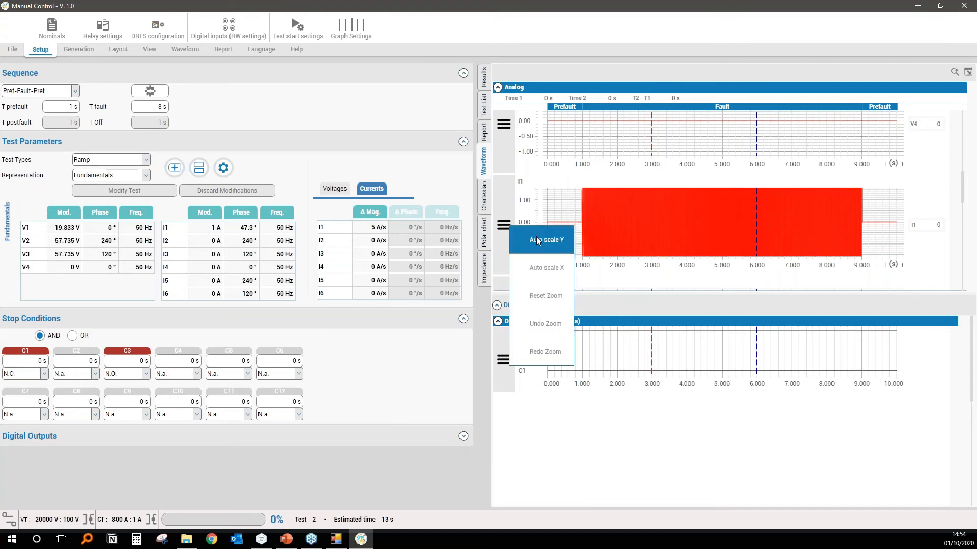
{"action": "left_click", "coordinate": [536, 236]}
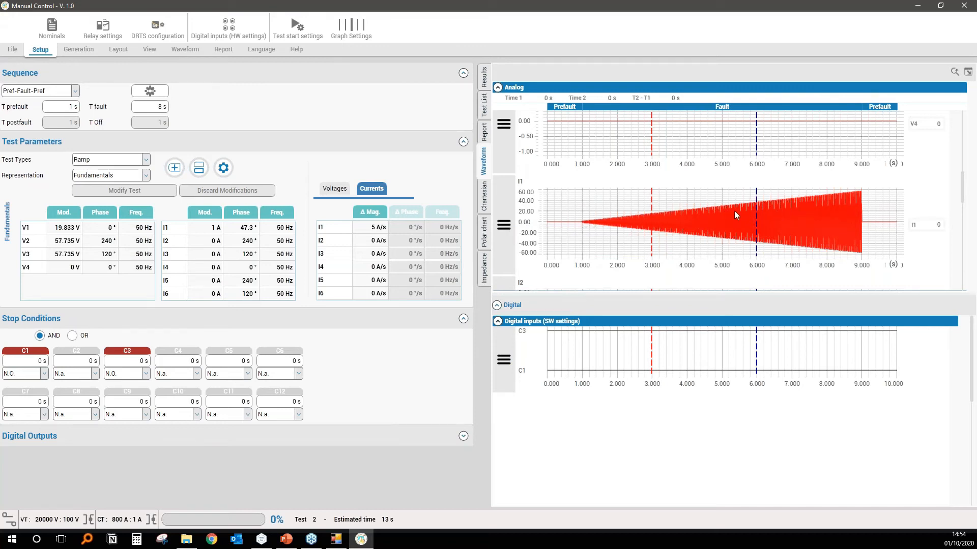
Change the test type to Delta Shot and display its current increments.
{"action": "left_click", "coordinate": [118, 162]}
{"action": "left_click", "coordinate": [118, 162]}
{"action": "left_click", "coordinate": [129, 163]}
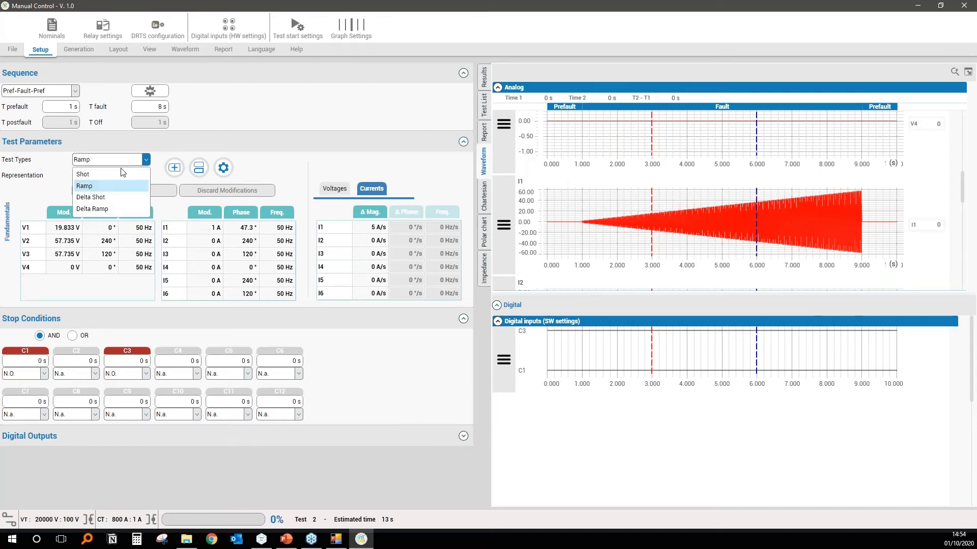
{"action": "left_click", "coordinate": [99, 199]}
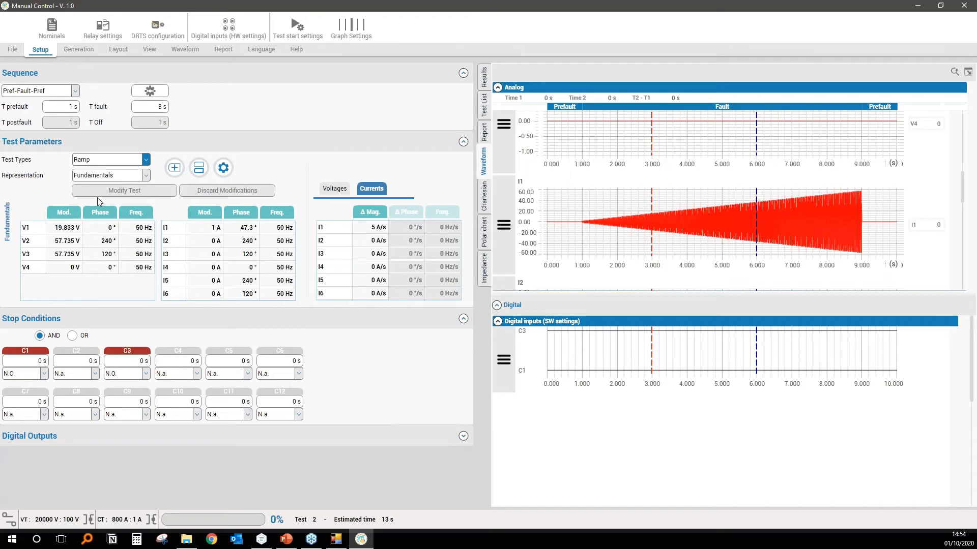
{"action": "left_click", "coordinate": [372, 189]}
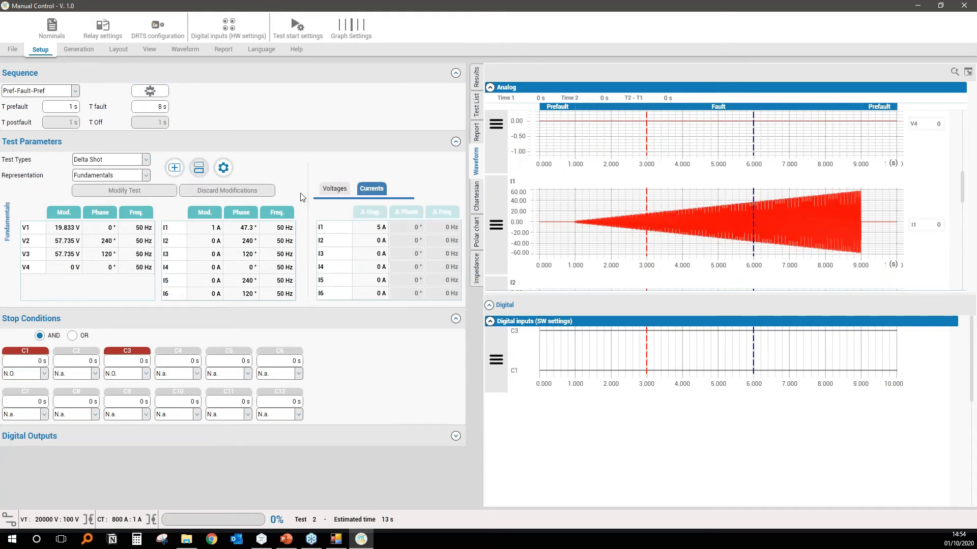
Set the delta shot's I1 magnitude increment to 2 A and add the series of tests.
{"action": "left_click", "coordinate": [381, 231]}
{"action": "type", "text": "2"}
{"action": "key", "text": "Return"}
{"action": "left_click", "coordinate": [365, 136]}
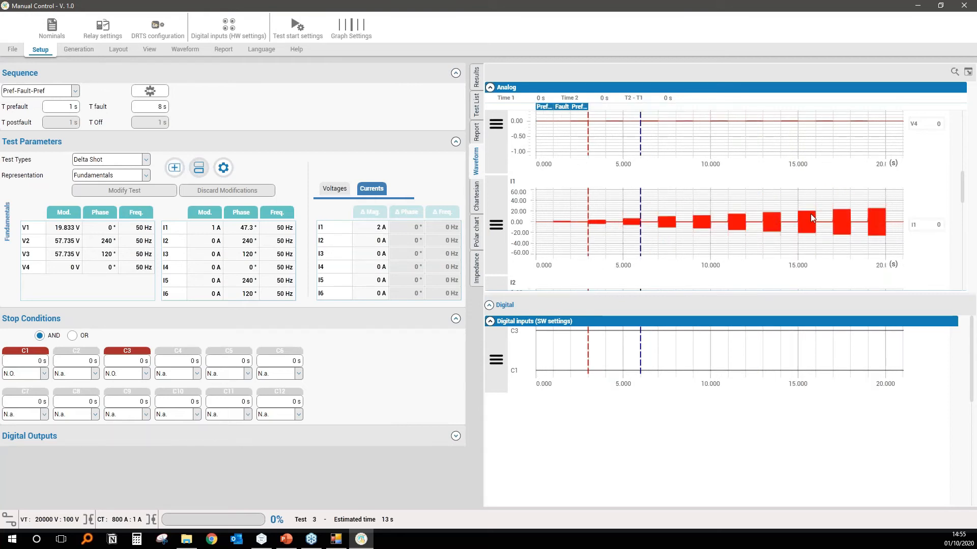
Auto-scale the Y axis of the I1 waveform and enlarge the shot between 9 and 10 s.
{"action": "left_click", "coordinate": [495, 227]}
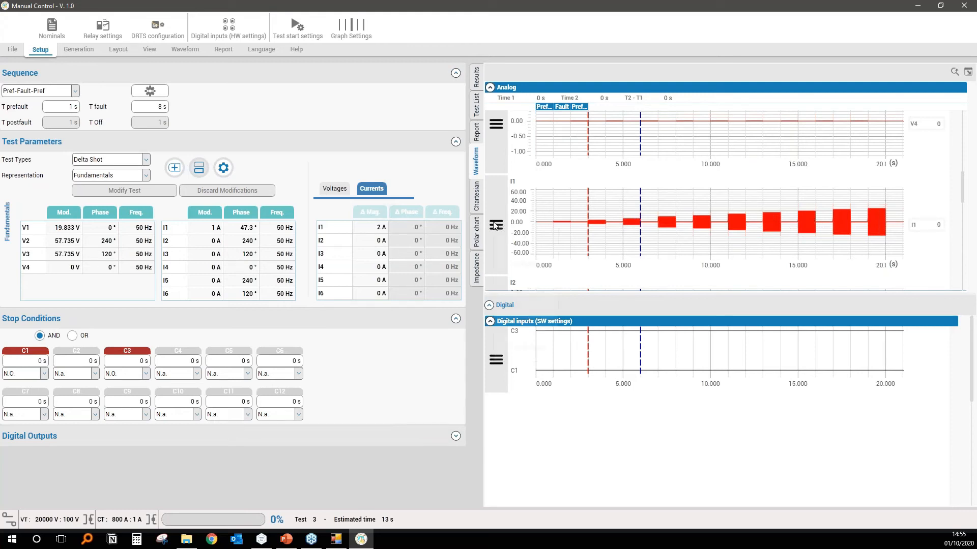
{"action": "left_click", "coordinate": [527, 243]}
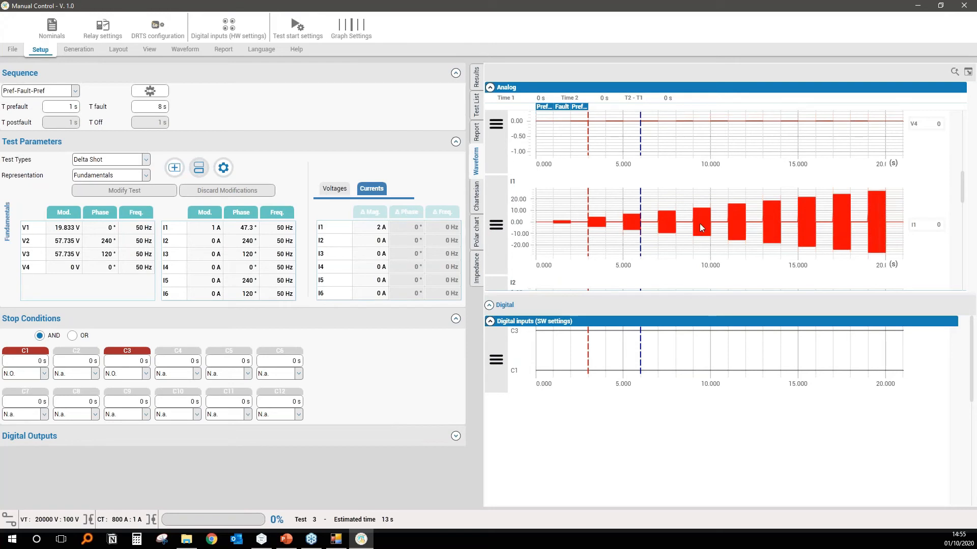
{"action": "left_click_drag", "start_coordinate": [684, 197], "coordinate": [718, 246]}
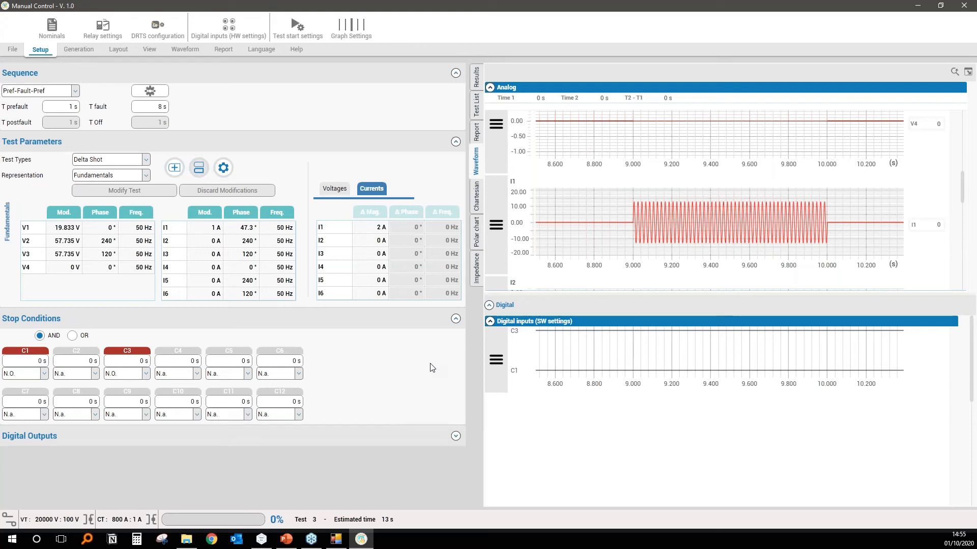
Close Manual Control and play the 87T - Click and Test.mp4 recording full screen in VLC.
{"action": "left_click", "coordinate": [964, 6]}
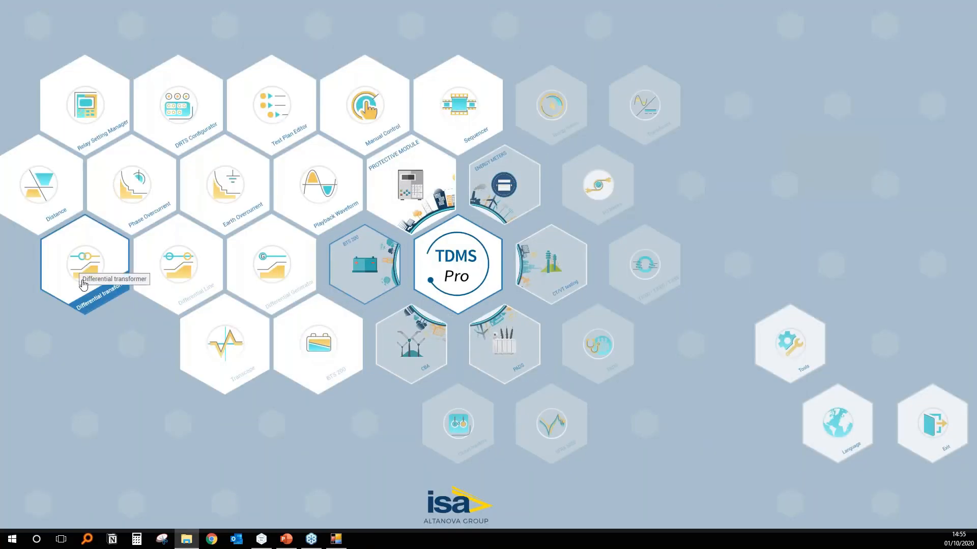
{"action": "left_click", "coordinate": [83, 285]}
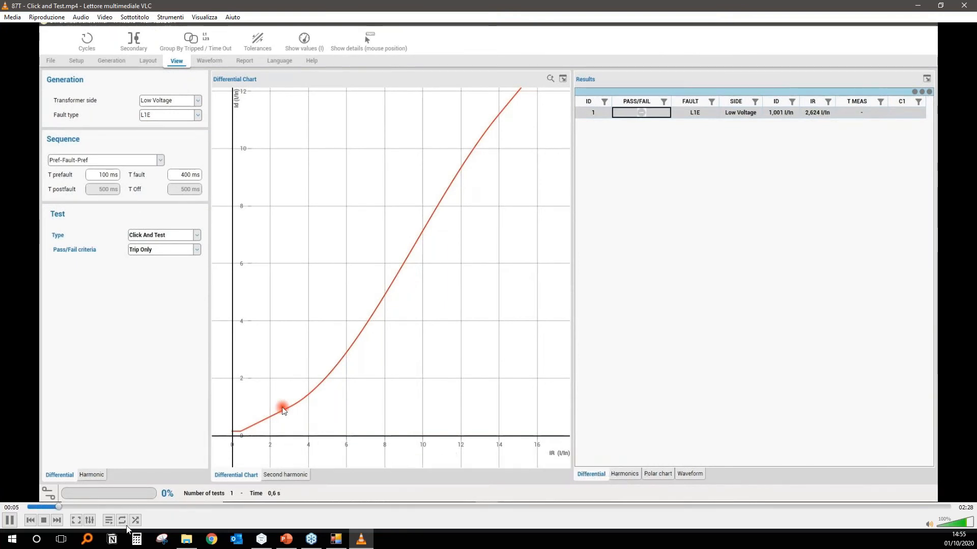
{"action": "left_click", "coordinate": [76, 519]}
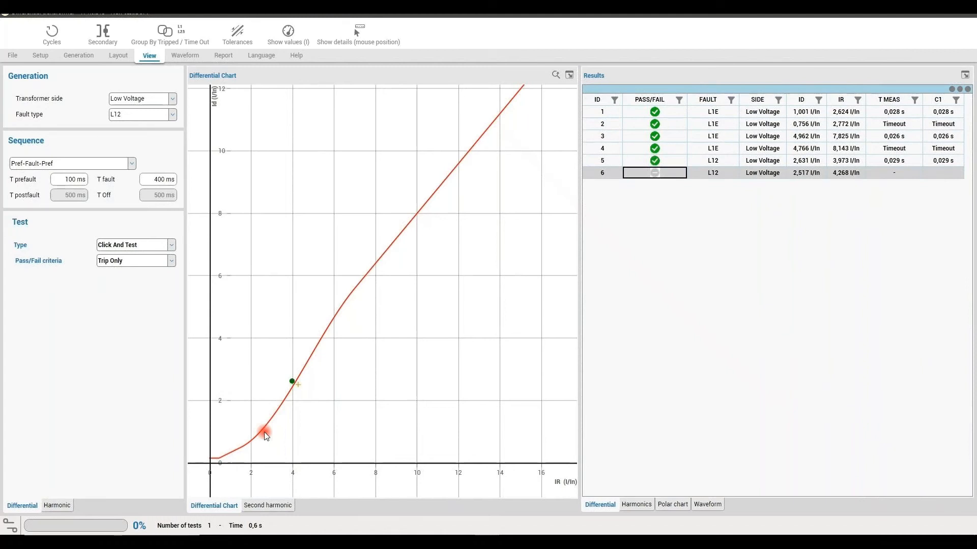
Skip ahead in the transformer differential recording and watch the second-harmonic click-and-test shots and the tolerance band.
{"action": "mouse_move", "coordinate": [577, 434]}
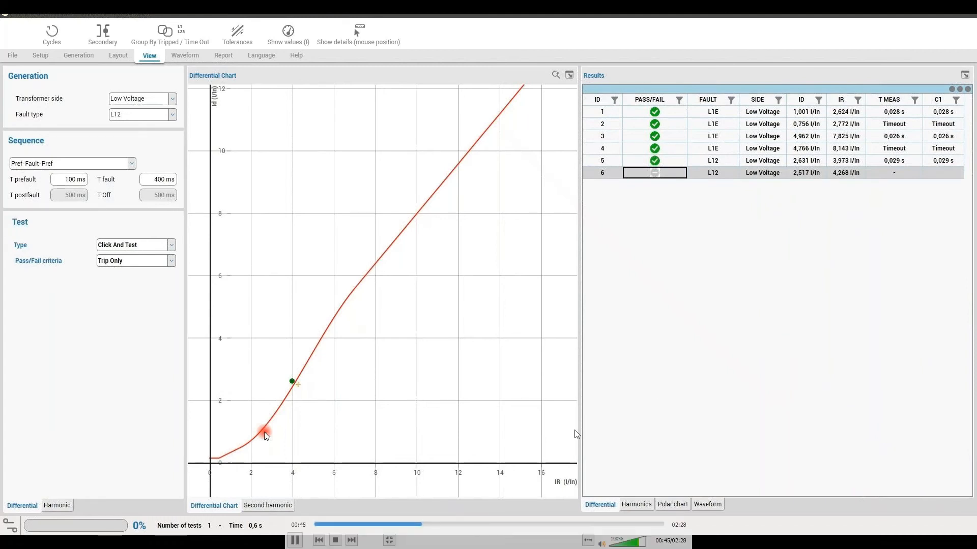
{"action": "left_click", "coordinate": [445, 527]}
{"action": "left_click", "coordinate": [483, 527]}
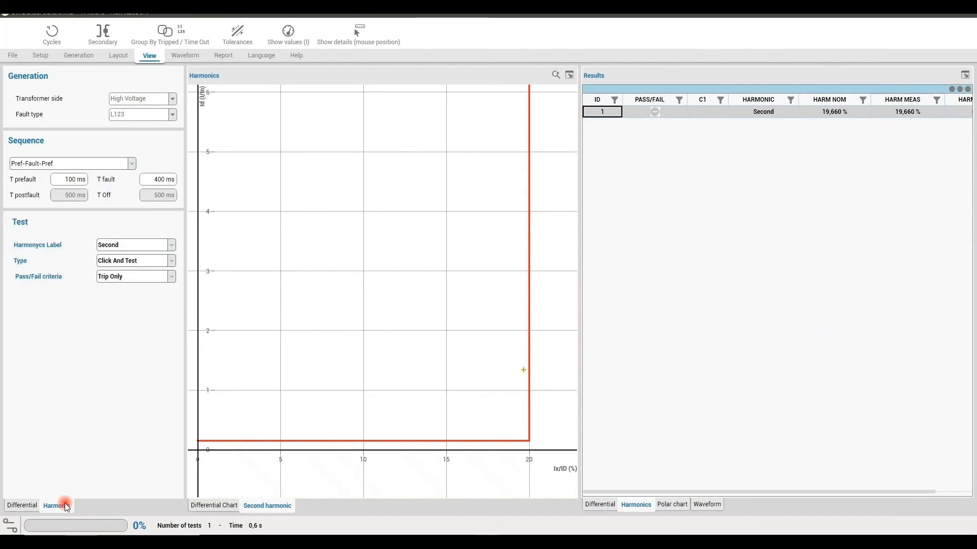
{"action": "mouse_move", "coordinate": [524, 385]}
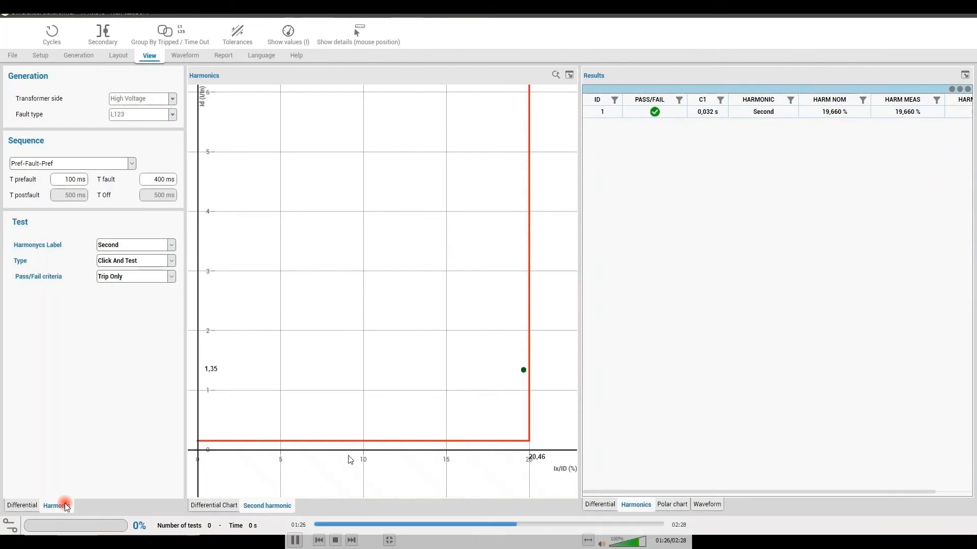
{"action": "left_click", "coordinate": [536, 452]}
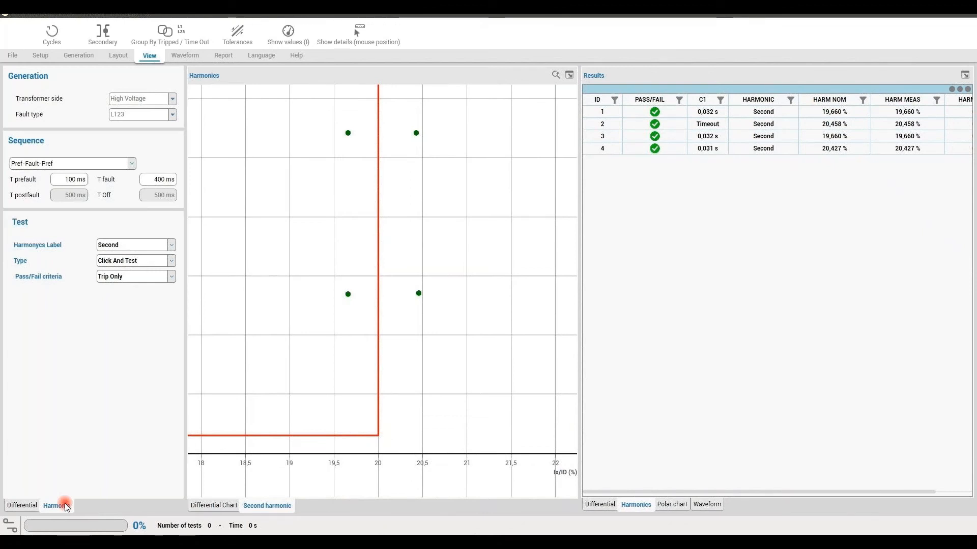
{"action": "mouse_move", "coordinate": [608, 405]}
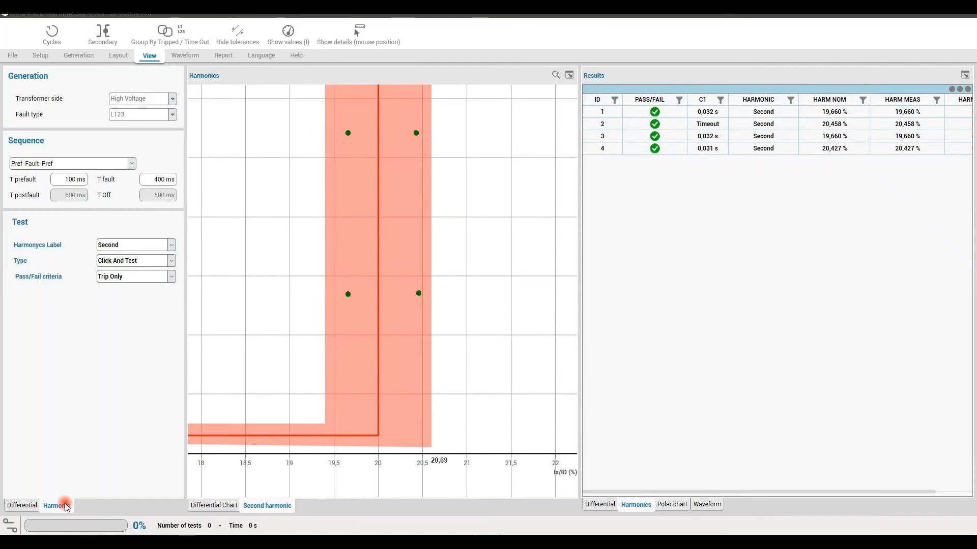
{"action": "left_click", "coordinate": [439, 132]}
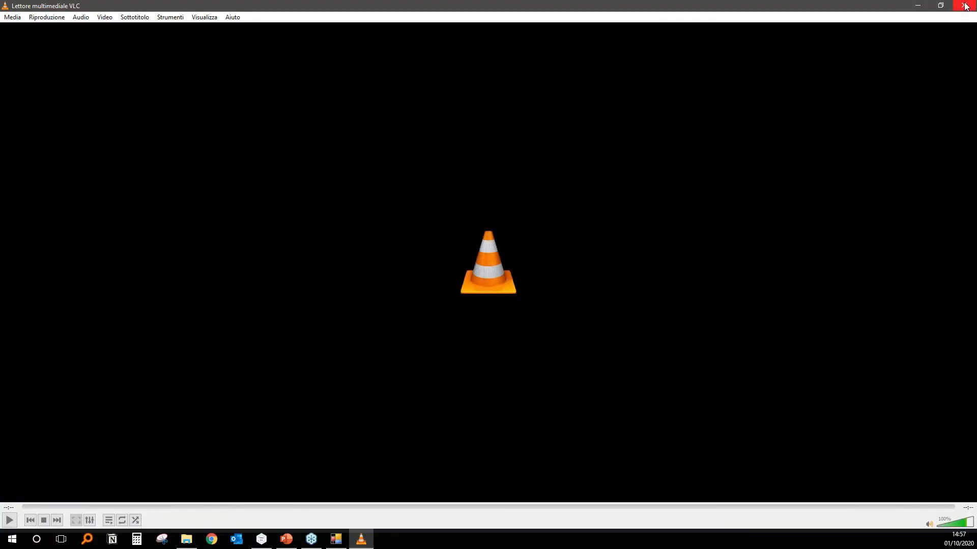
Close VLC and open the Differential transformer module from the TDMS Pro home screen.
{"action": "left_click", "coordinate": [965, 6]}
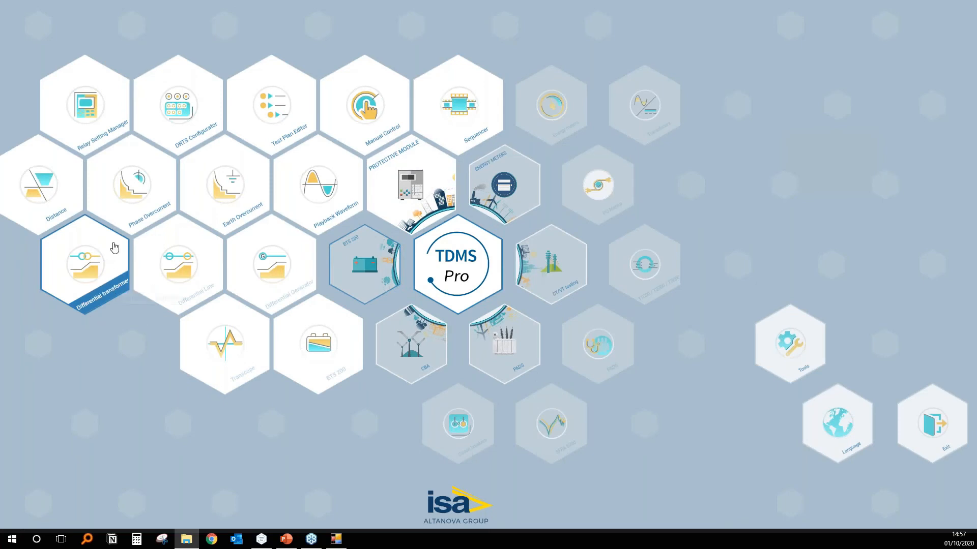
{"action": "left_click", "coordinate": [102, 271]}
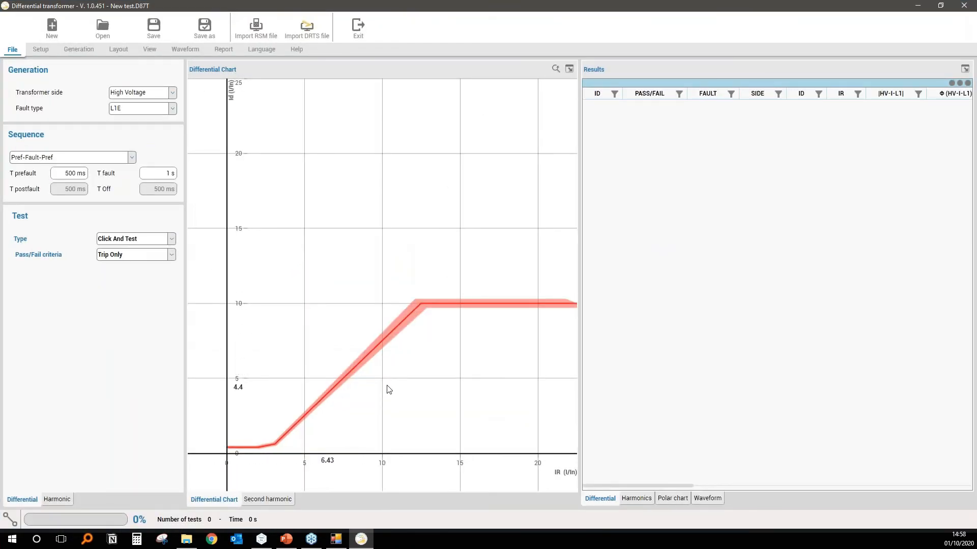
Fit the differential chart and start new relay settings for the specific model GENERALELECTRIC Multilin T60, without importing a file.
{"action": "left_click", "coordinate": [556, 70]}
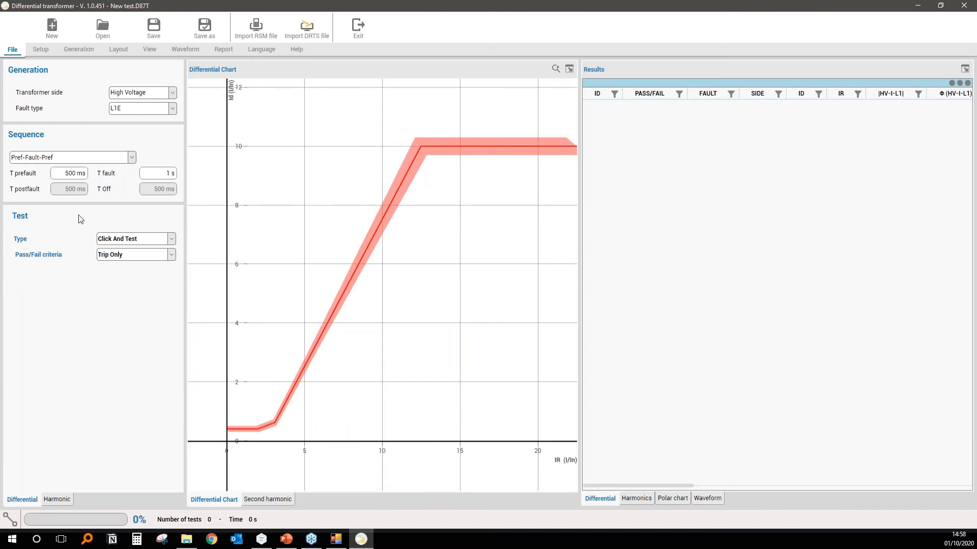
{"action": "left_click", "coordinate": [39, 51]}
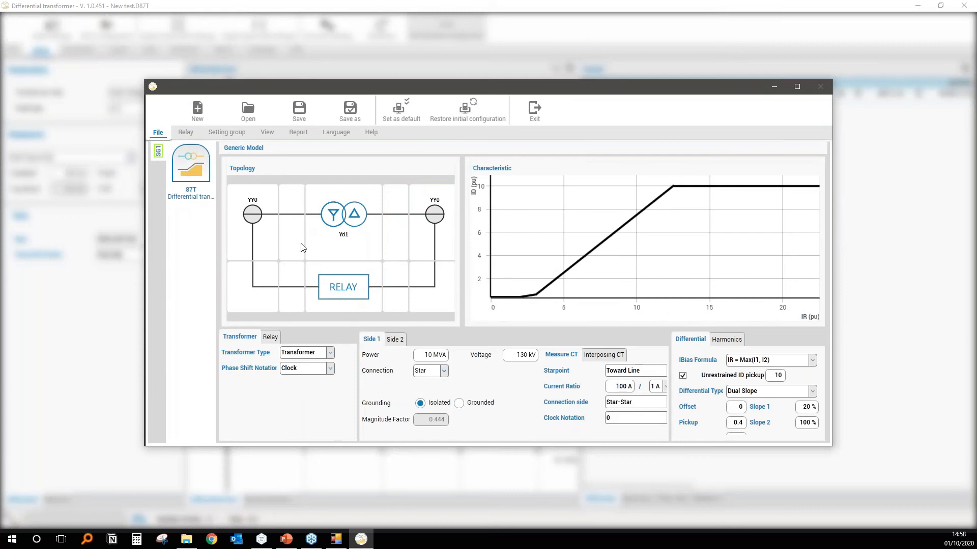
{"action": "left_click", "coordinate": [191, 110]}
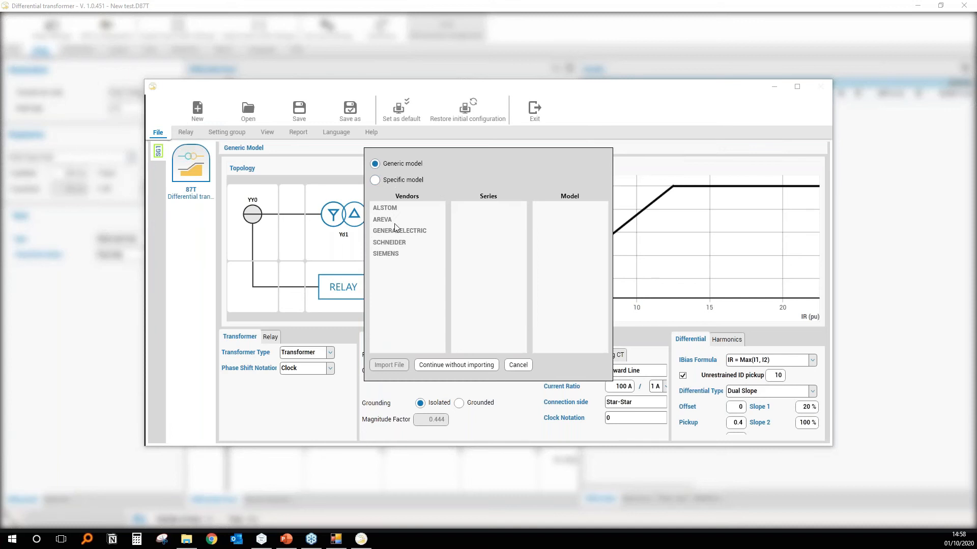
{"action": "left_click", "coordinate": [387, 182]}
{"action": "left_click", "coordinate": [402, 232]}
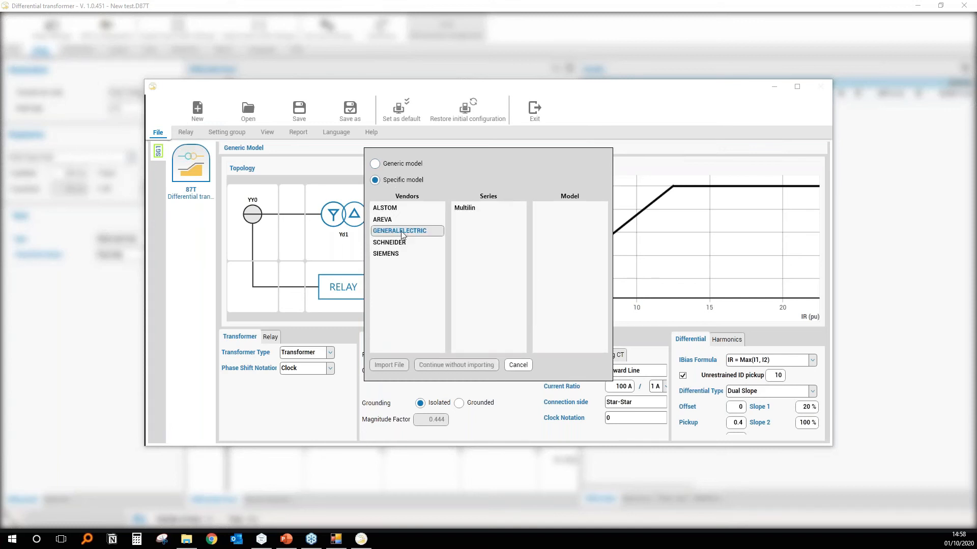
{"action": "left_click", "coordinate": [476, 208]}
{"action": "left_click", "coordinate": [542, 210]}
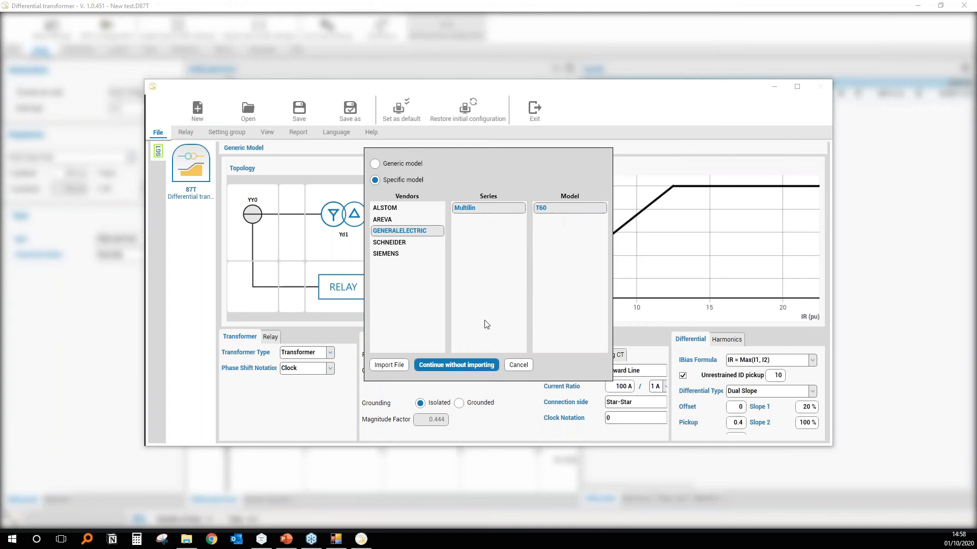
{"action": "left_click", "coordinate": [467, 365]}
Complete the T60 settings wizard with the Differential Transformer (2 Windings) 87T function, keeping the proposed nominal values.
{"action": "left_click", "coordinate": [385, 417]}
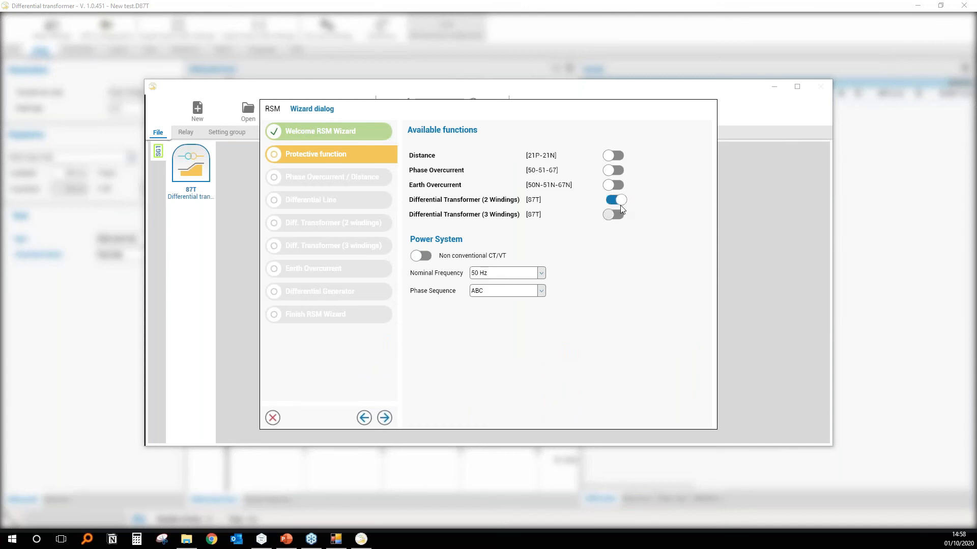
{"action": "left_click", "coordinate": [385, 418]}
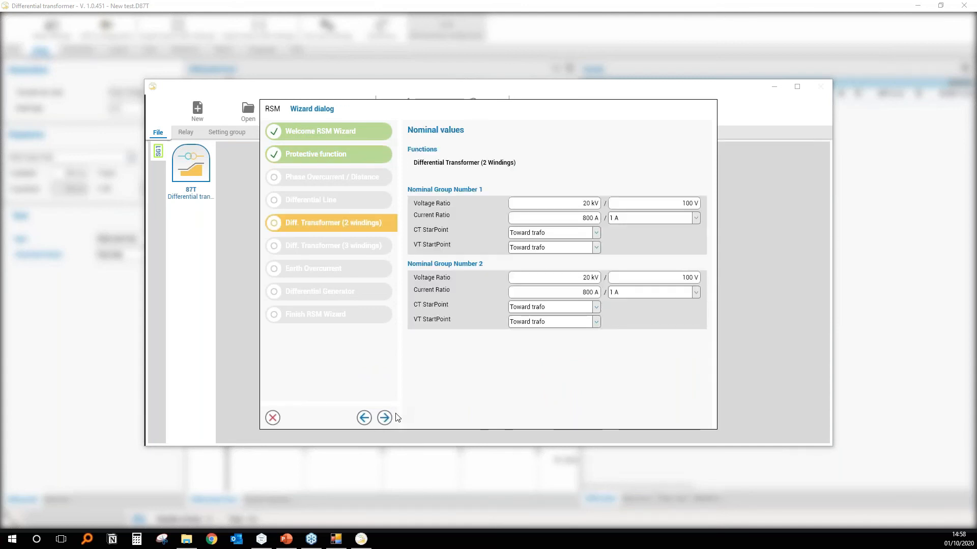
{"action": "left_click", "coordinate": [385, 418]}
{"action": "left_click", "coordinate": [272, 418]}
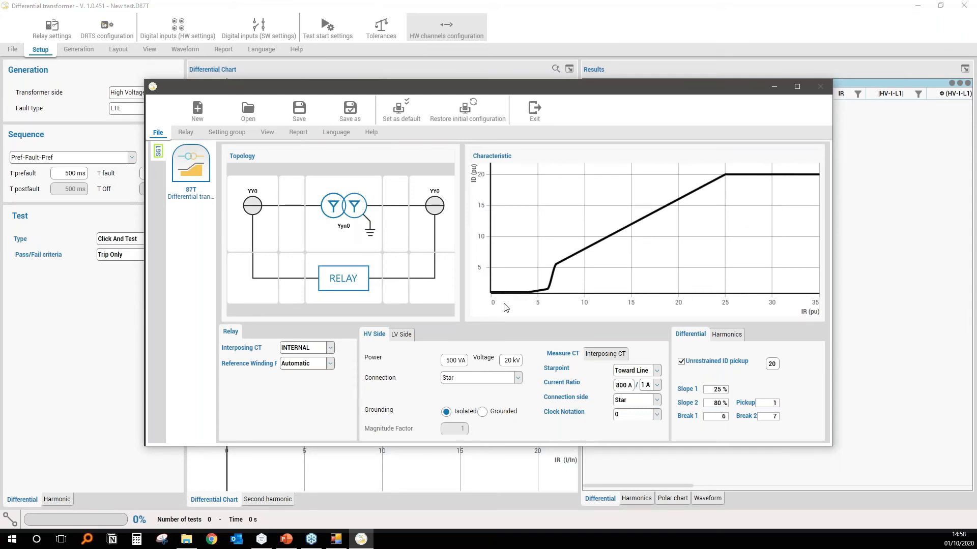
Try the Delta connection for the HV side of the transformer and restore Star.
{"action": "left_click", "coordinate": [461, 379]}
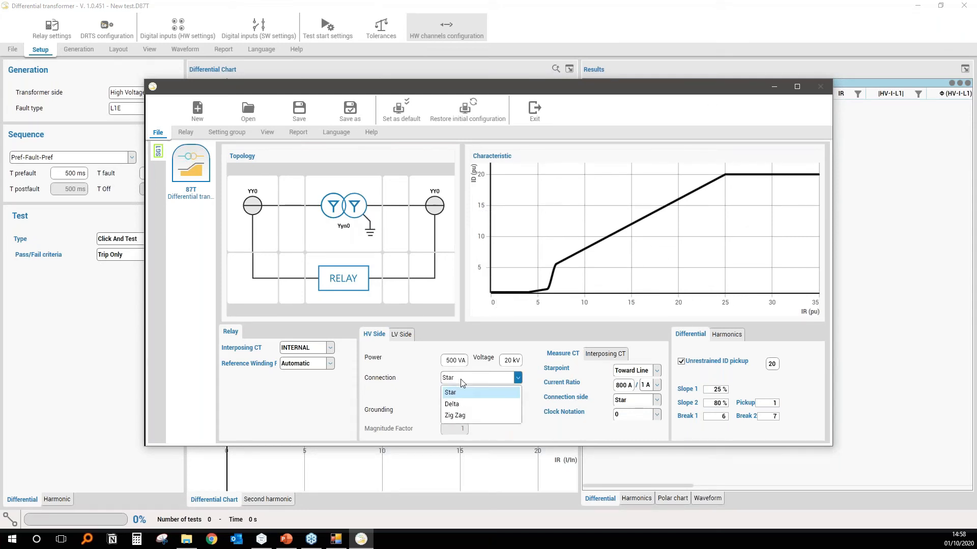
{"action": "left_click", "coordinate": [461, 404]}
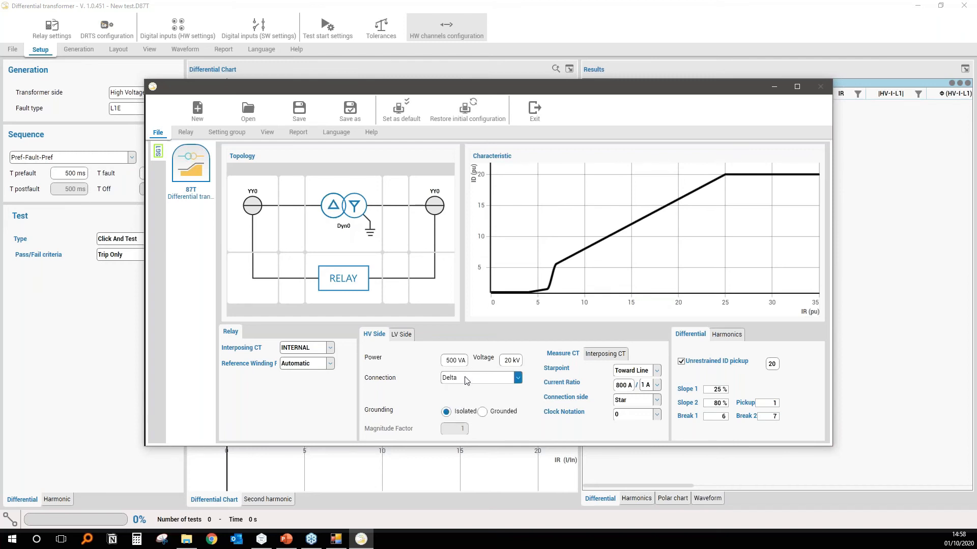
{"action": "left_click", "coordinate": [481, 381]}
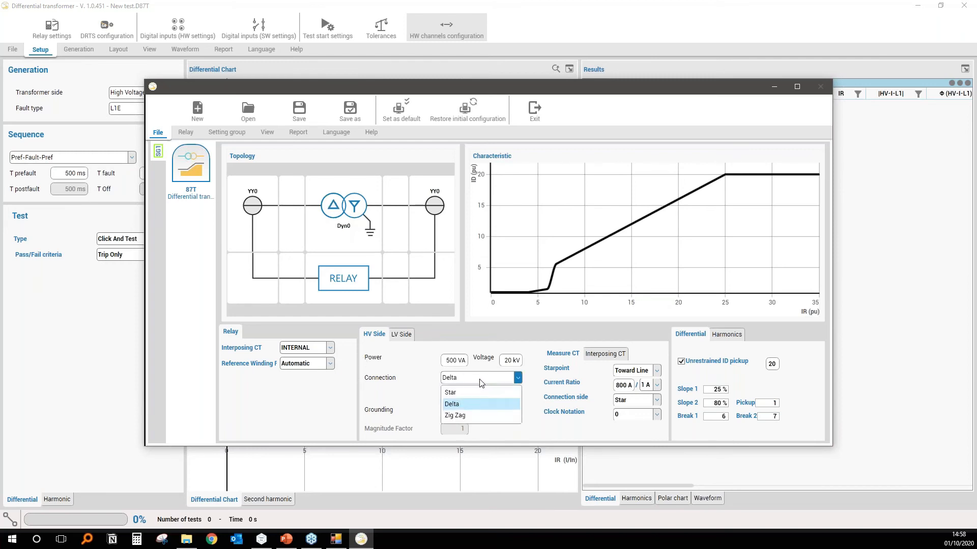
{"action": "left_click", "coordinate": [463, 392]}
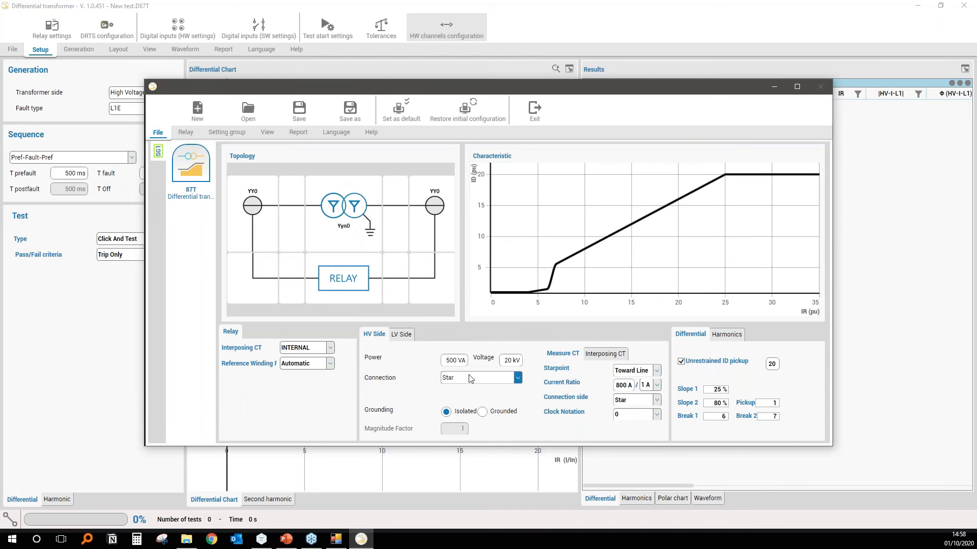
Set the HV side grounding to Grounded, exit the relay settings and accept using the new settings in the test.
{"action": "left_click", "coordinate": [482, 412]}
{"action": "left_click", "coordinate": [446, 412]}
{"action": "left_click", "coordinate": [483, 412]}
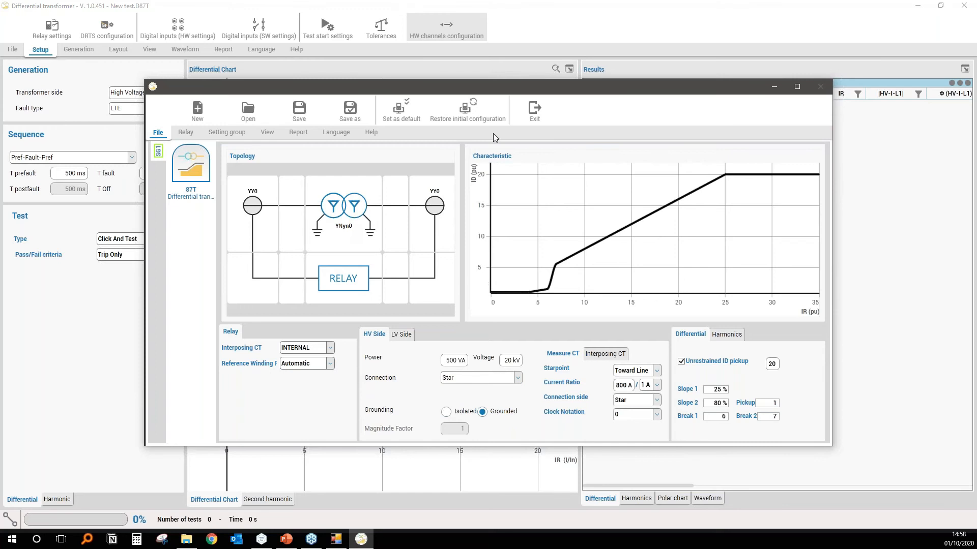
{"action": "left_click", "coordinate": [540, 106]}
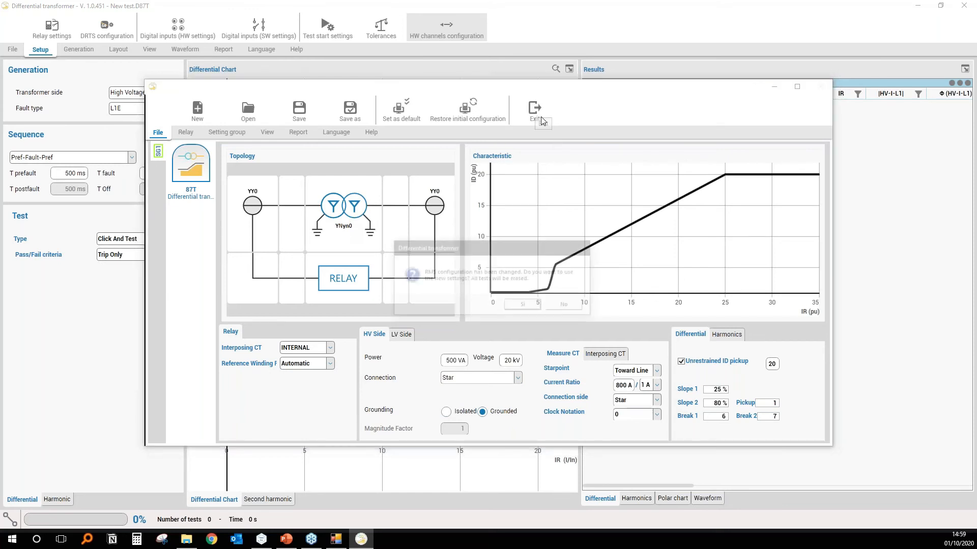
{"action": "left_click", "coordinate": [530, 307]}
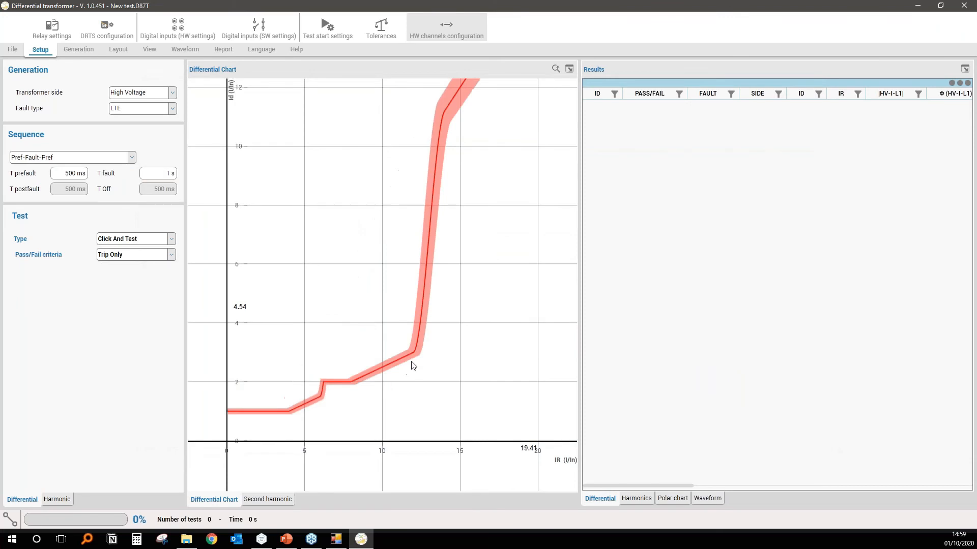
Set the fault type to L123 and fit the differential chart to the characteristic.
{"action": "left_click", "coordinate": [135, 110]}
{"action": "left_click", "coordinate": [138, 190]}
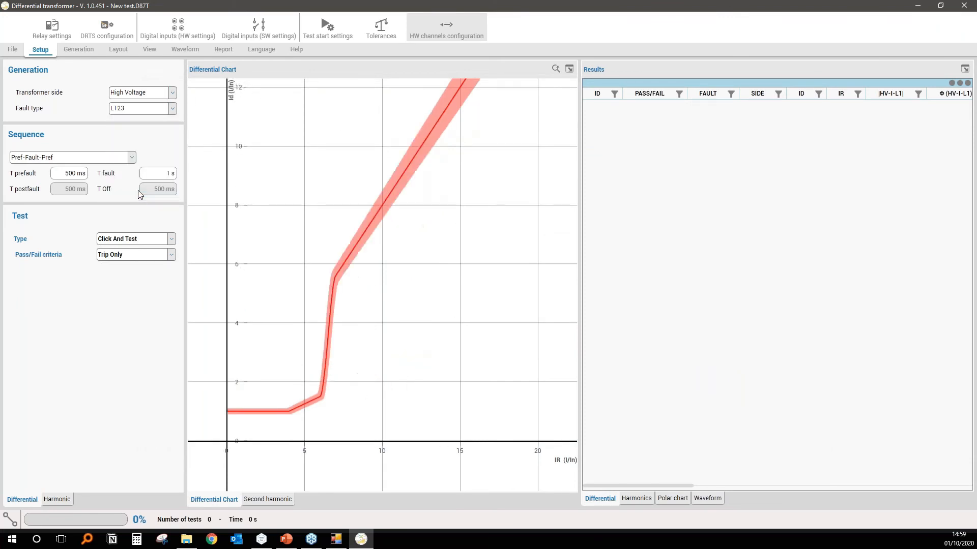
{"action": "left_click", "coordinate": [555, 69]}
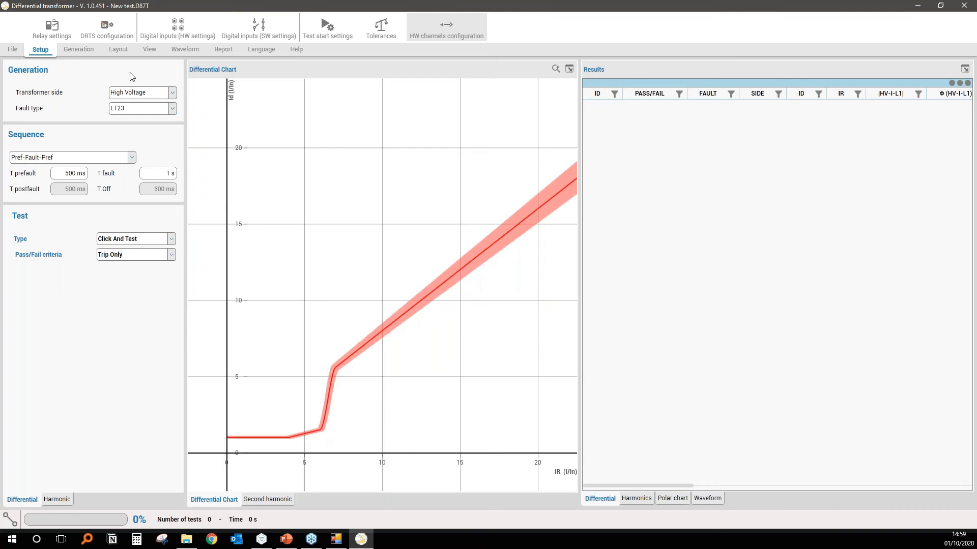
Reopen the relay settings and start a new file with the generic model, without importing.
{"action": "left_click", "coordinate": [52, 28]}
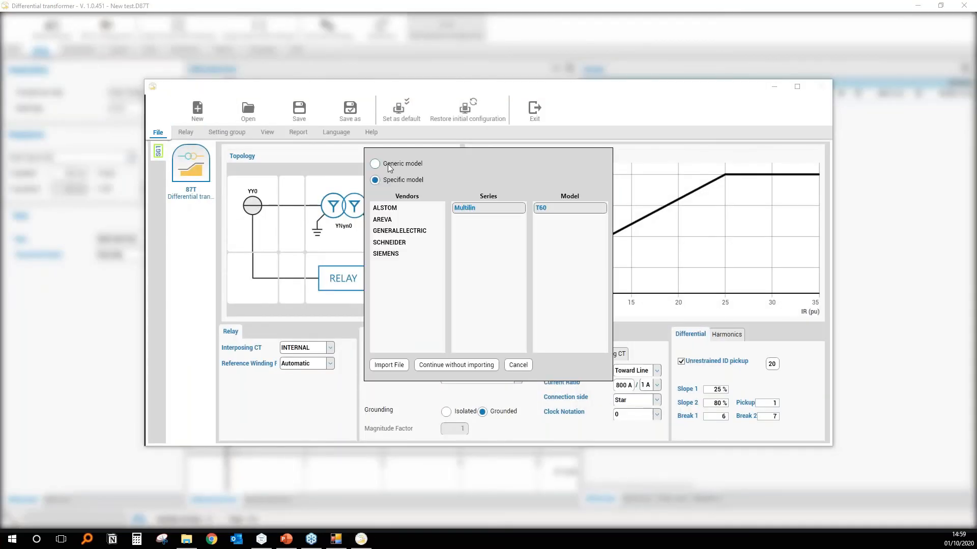
{"action": "left_click", "coordinate": [389, 167]}
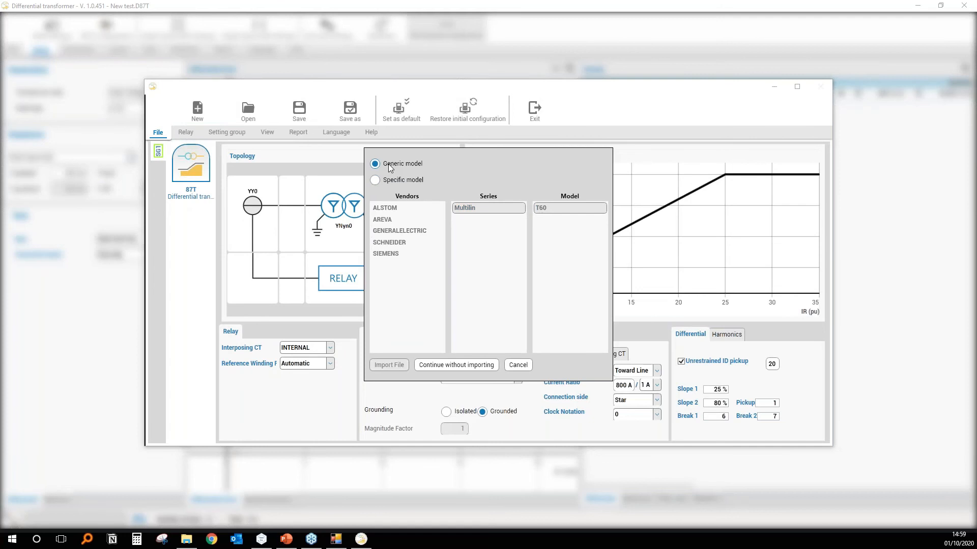
{"action": "left_click", "coordinate": [456, 365]}
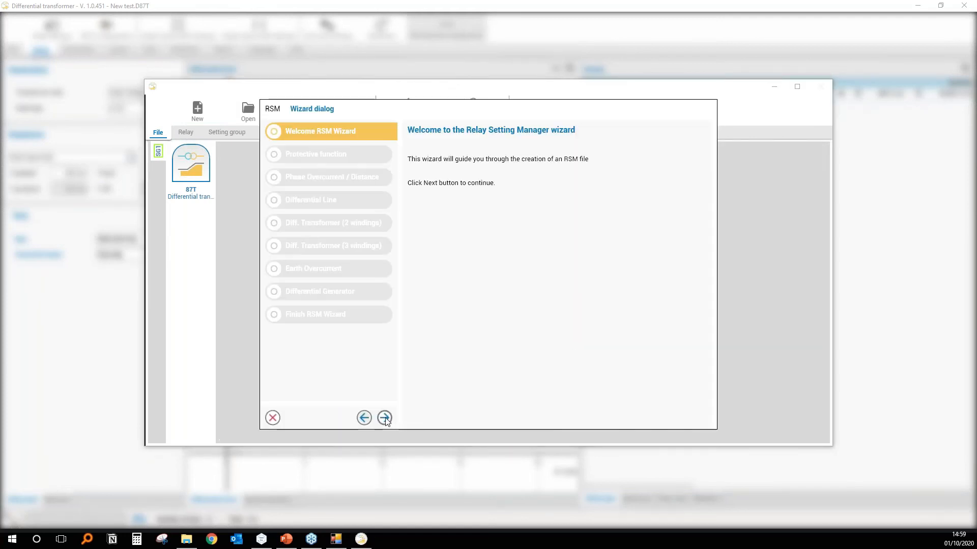
Complete the generic relay wizard with only Differential Transformer (2 Windings) 87T enabled, keeping the proposed nominal values.
{"action": "left_click", "coordinate": [384, 418]}
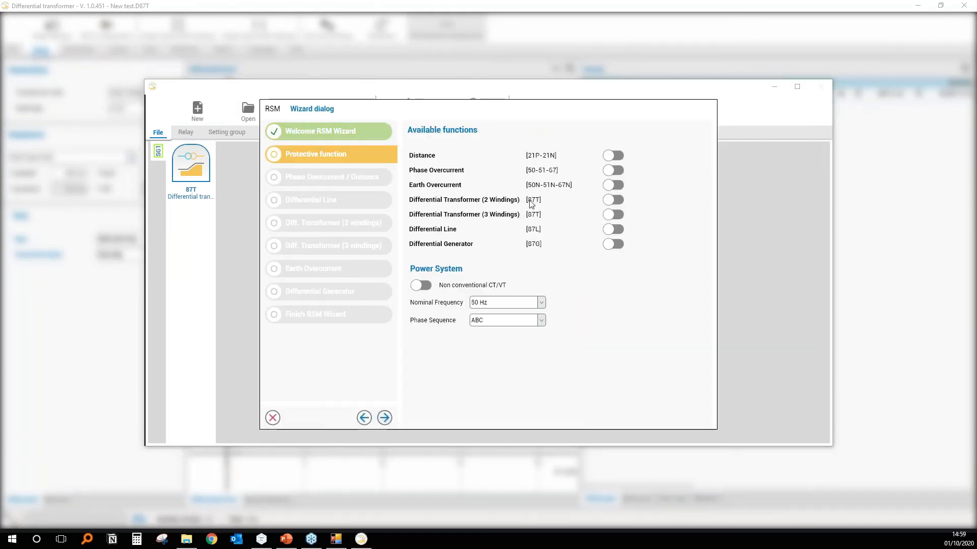
{"action": "left_click", "coordinate": [612, 200]}
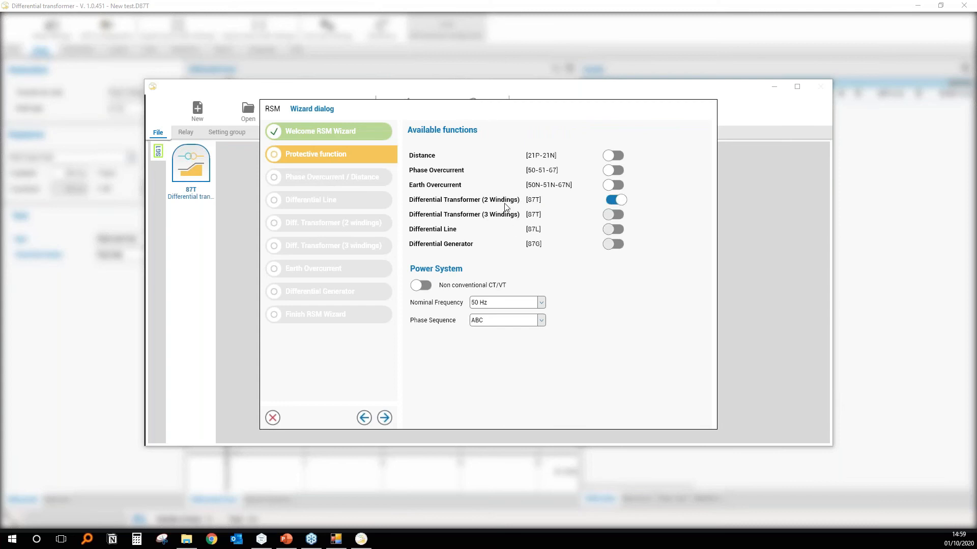
{"action": "left_click", "coordinate": [385, 418]}
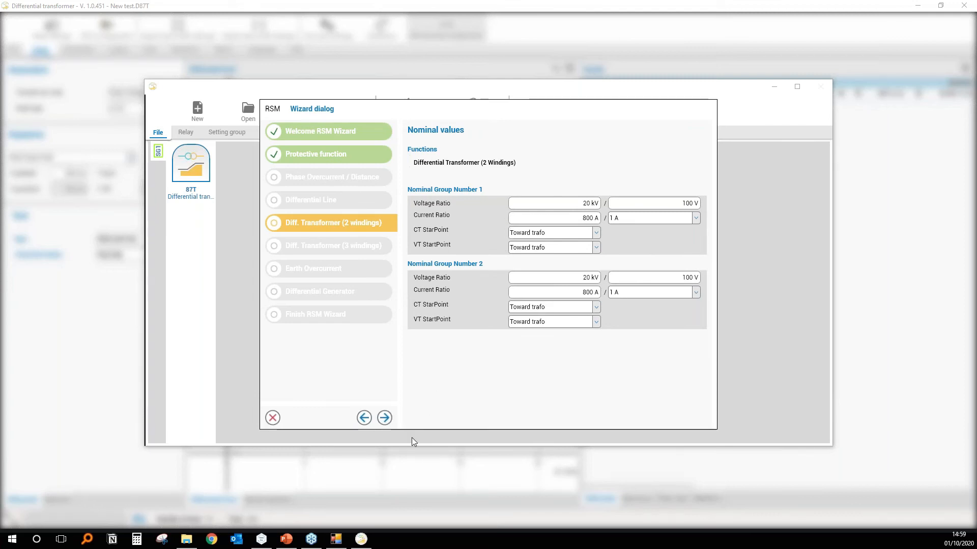
{"action": "left_click", "coordinate": [385, 418]}
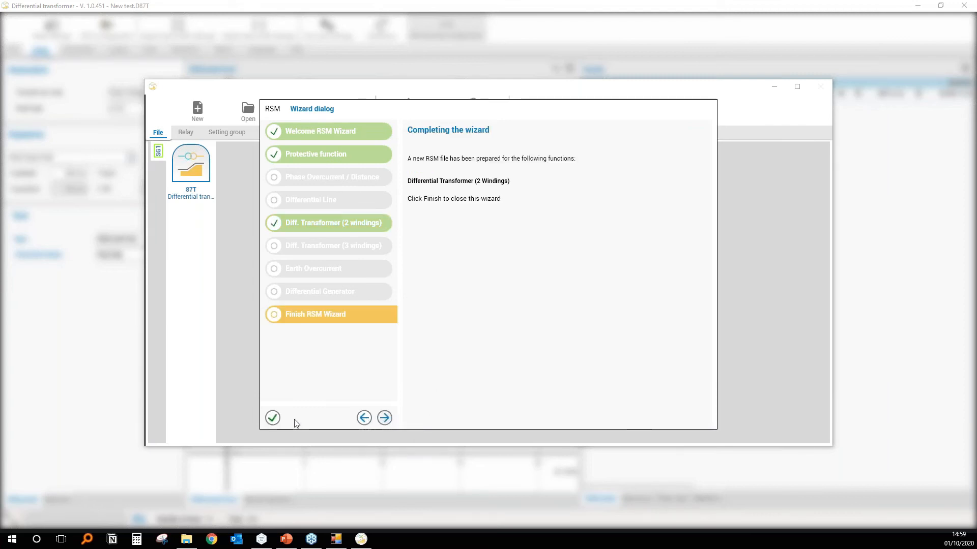
{"action": "left_click", "coordinate": [273, 418]}
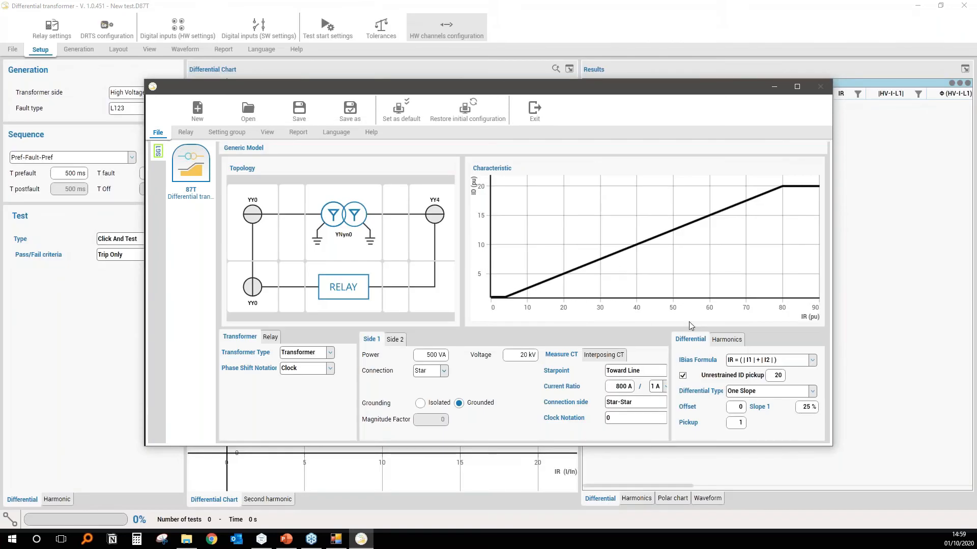
Maximize the relay settings and set the bias formula to IR = (|I1| + |I2|) / 2 with a Dual Slope differential type.
{"action": "left_click", "coordinate": [796, 91]}
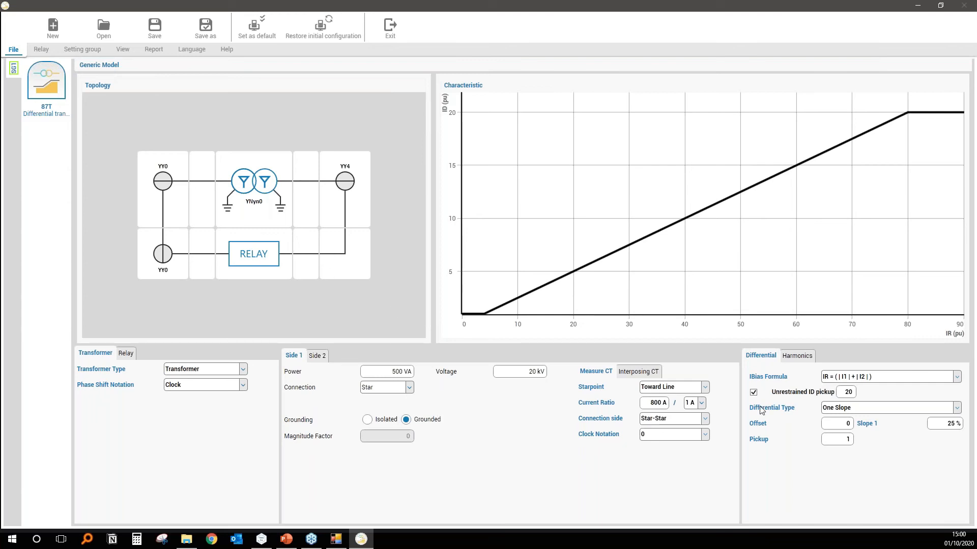
{"action": "left_click", "coordinate": [875, 378]}
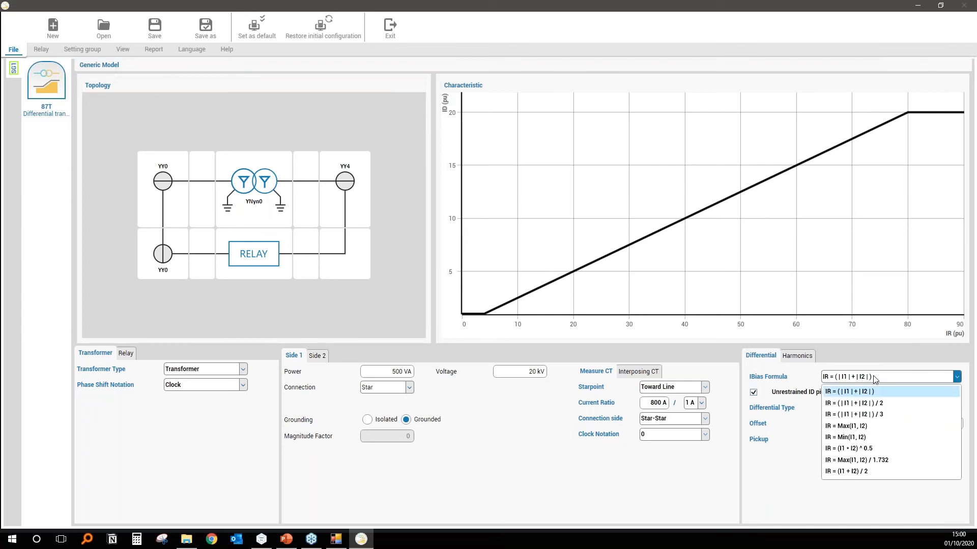
{"action": "left_click", "coordinate": [888, 403]}
{"action": "left_click", "coordinate": [864, 408]}
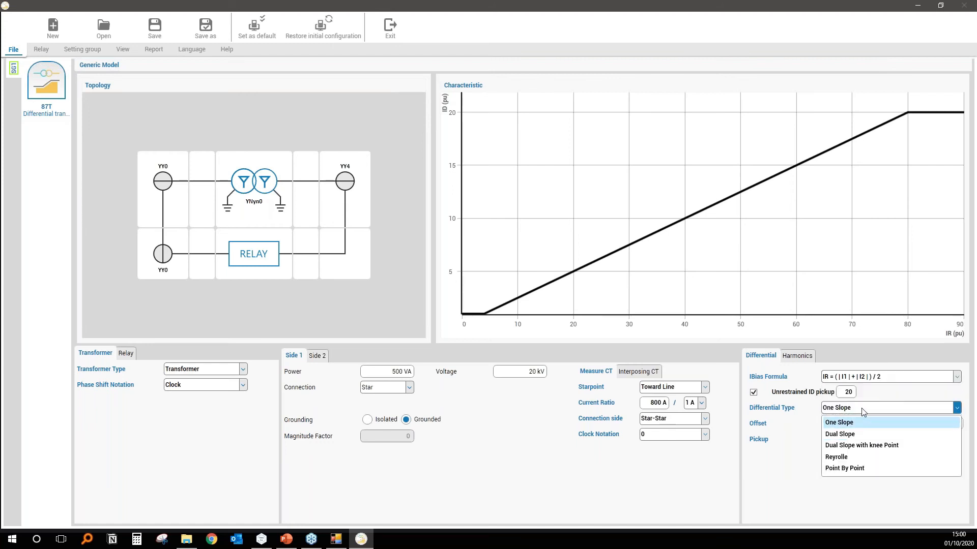
{"action": "left_click", "coordinate": [859, 439]}
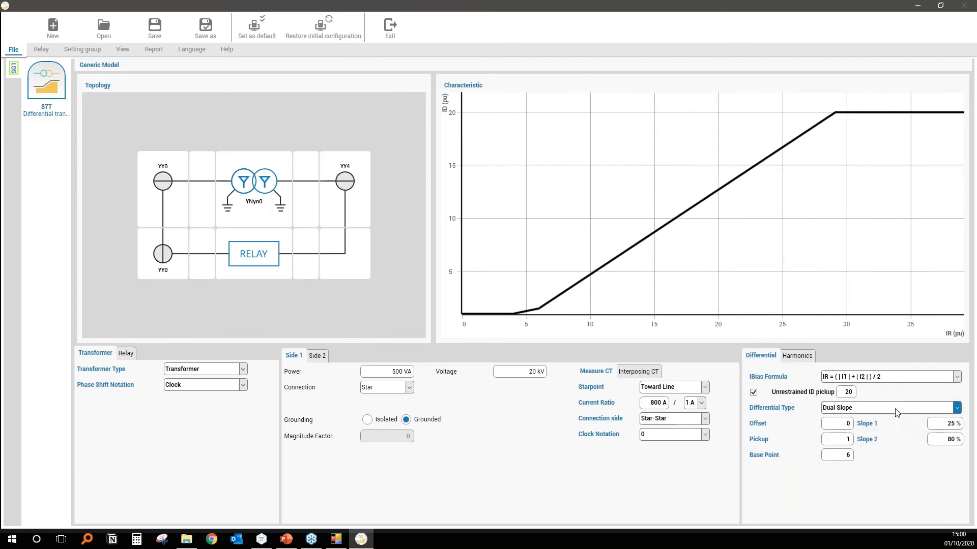
Try the Dual Slope with knee Point and Reyrolle differential types, and return to Dual Slope.
{"action": "left_click", "coordinate": [956, 408]}
{"action": "left_click", "coordinate": [851, 450]}
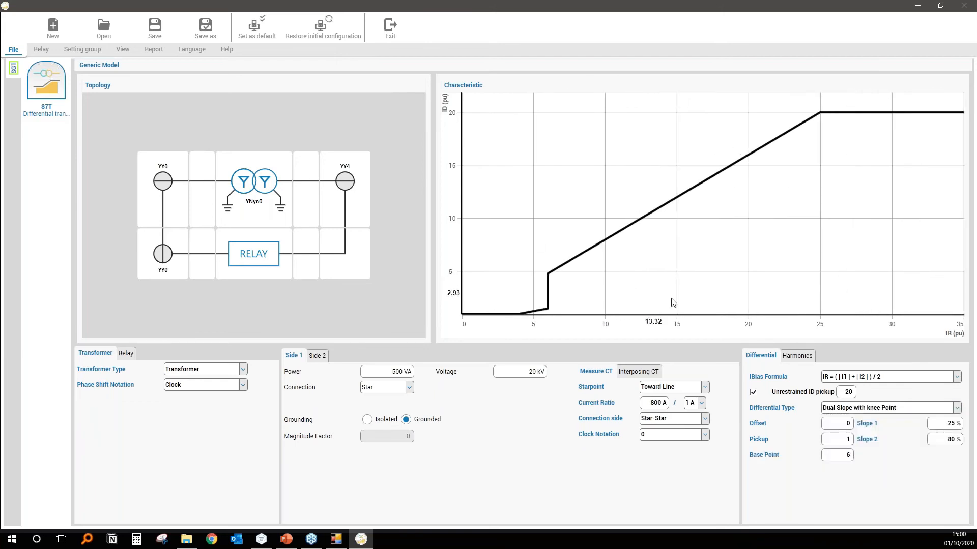
{"action": "left_click", "coordinate": [861, 410]}
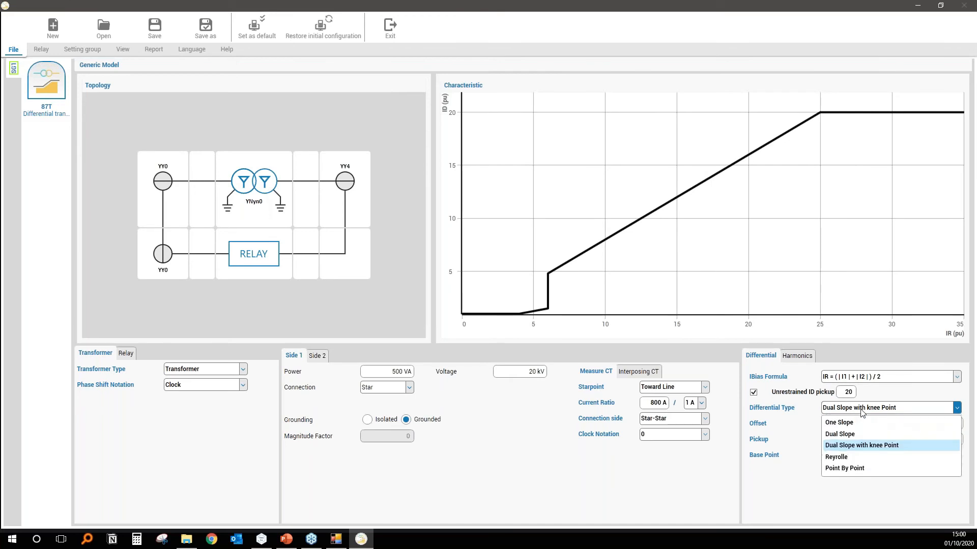
{"action": "left_click", "coordinate": [858, 456]}
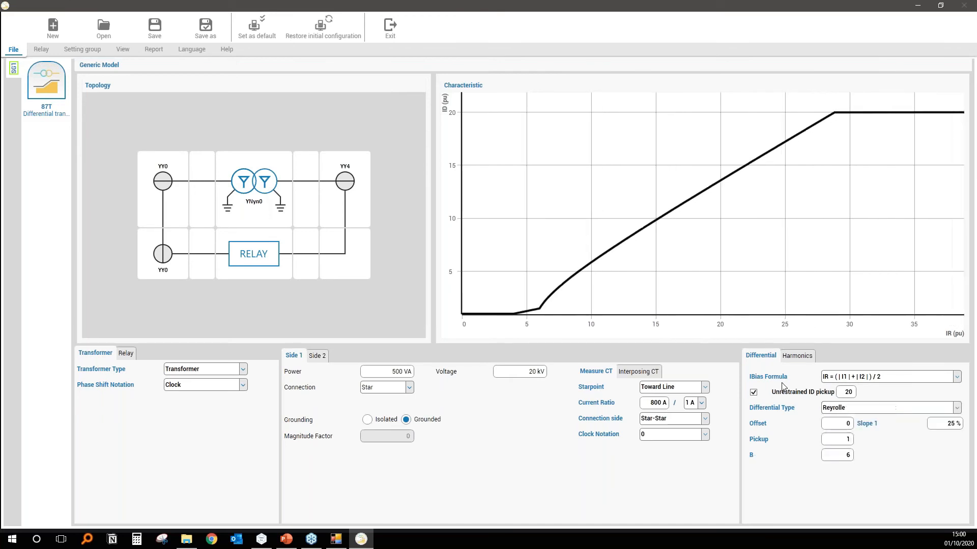
{"action": "left_click", "coordinate": [907, 411]}
{"action": "left_click", "coordinate": [862, 435]}
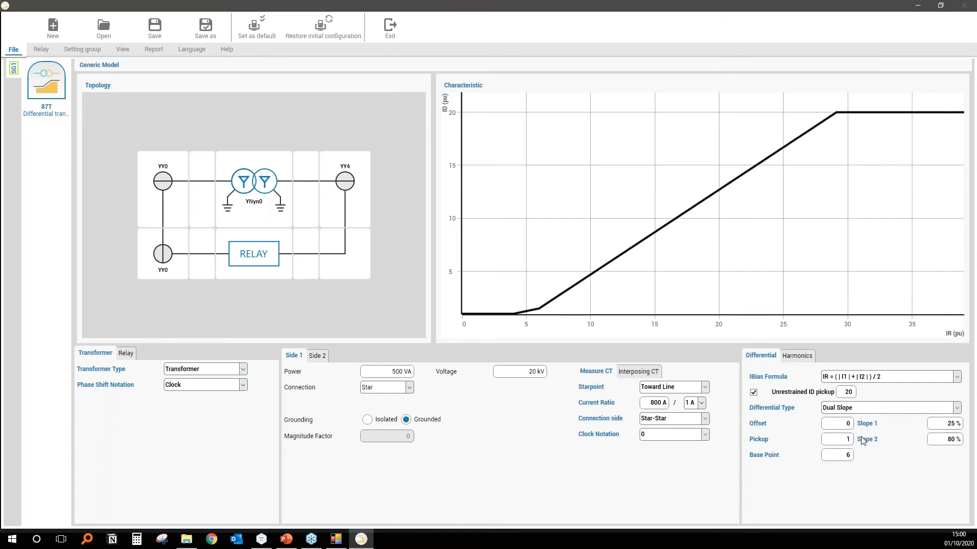
Check the available transformer types and the relay's HV-LV reference side options, keeping Transformer and Auto.
{"action": "left_click", "coordinate": [208, 370]}
{"action": "left_click", "coordinate": [209, 382]}
{"action": "left_click", "coordinate": [126, 355]}
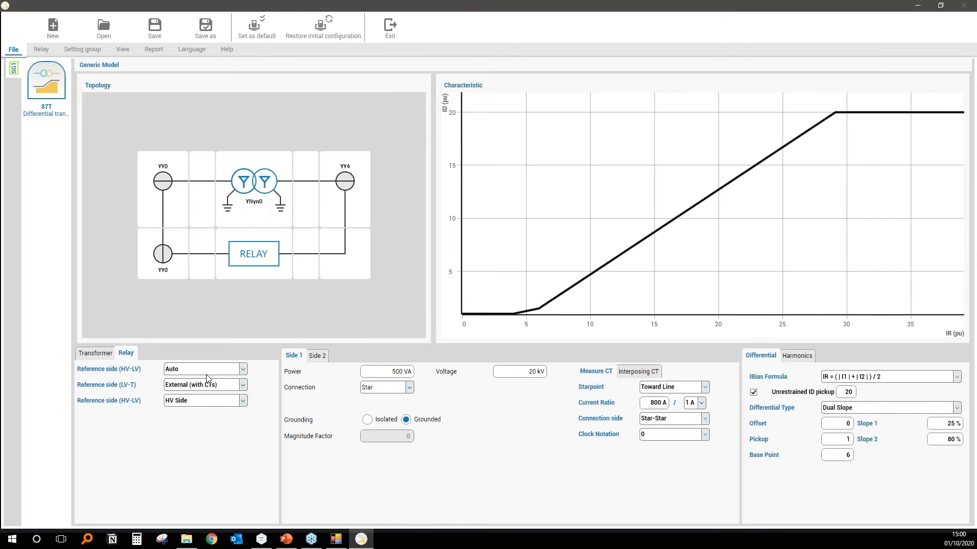
{"action": "left_click", "coordinate": [191, 371]}
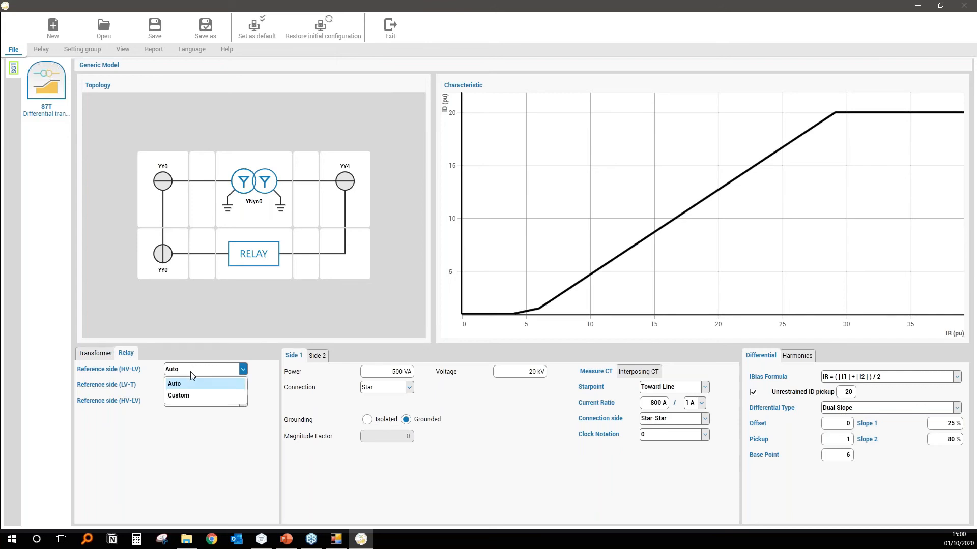
{"action": "left_click", "coordinate": [192, 375]}
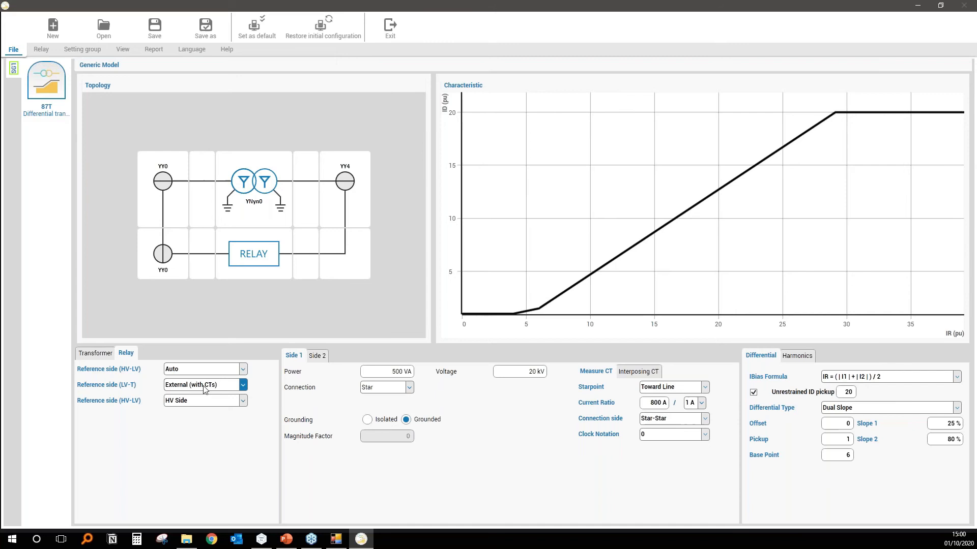
Set the relay's Reference side (LV-T) to Internal (software) and keep HV Side as the last reference side.
{"action": "left_click", "coordinate": [208, 388]}
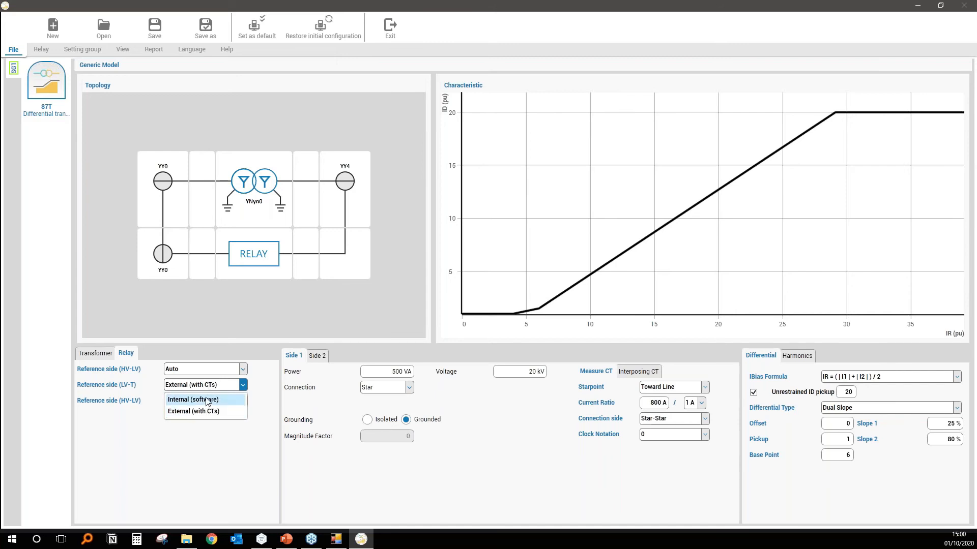
{"action": "left_click", "coordinate": [217, 386]}
{"action": "left_click", "coordinate": [217, 387]}
{"action": "left_click", "coordinate": [213, 400]}
{"action": "left_click", "coordinate": [214, 403]}
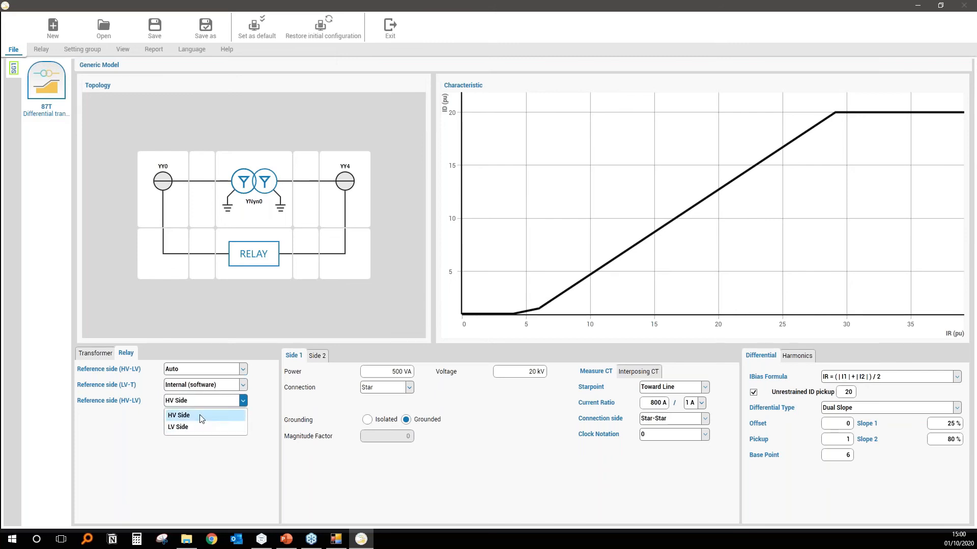
{"action": "left_click", "coordinate": [243, 400]}
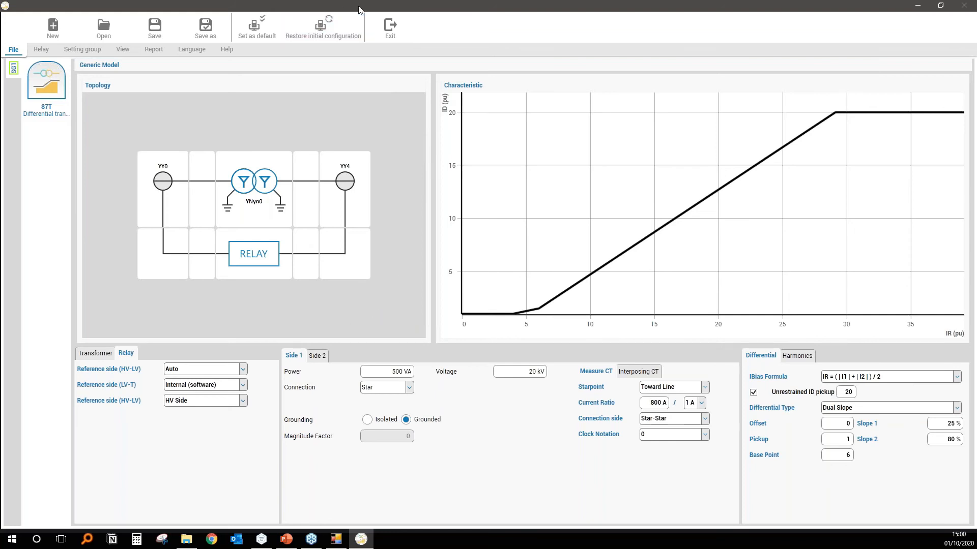
Exit the relay settings, accept the new configuration, and close the Differential transformer module.
{"action": "left_click", "coordinate": [388, 31]}
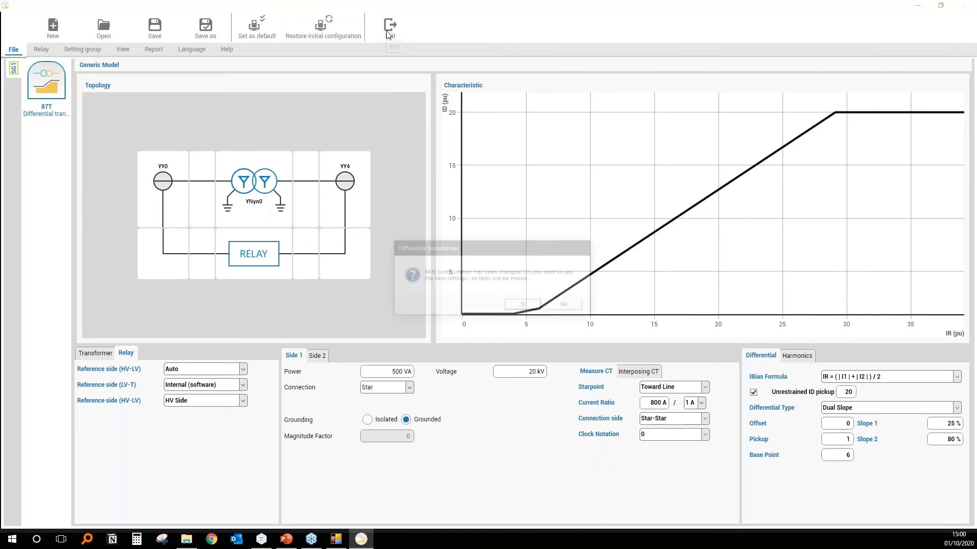
{"action": "left_click", "coordinate": [530, 306]}
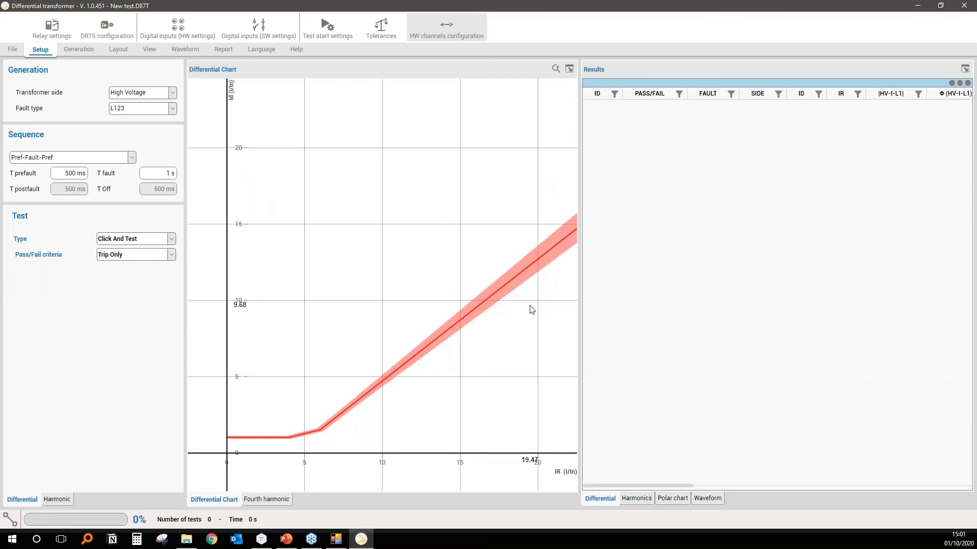
{"action": "left_click", "coordinate": [973, 8]}
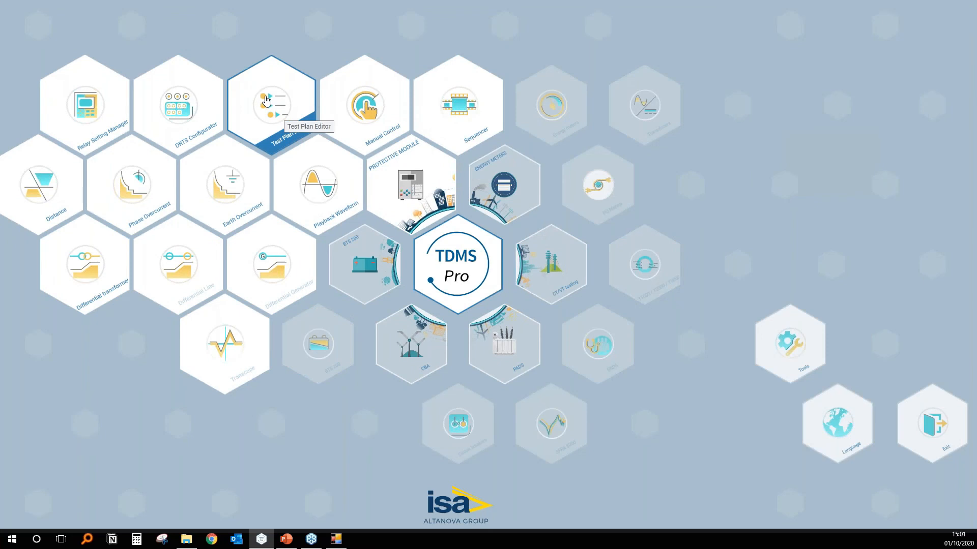
Open the Test Plan Editor, maximize its window, and start a new test plan.
{"action": "left_click", "coordinate": [283, 107]}
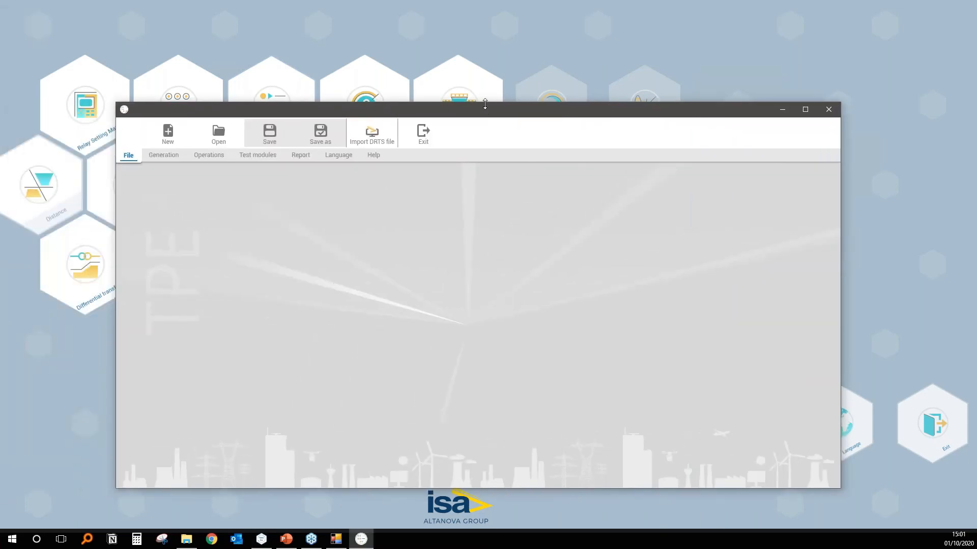
{"action": "left_click", "coordinate": [805, 110]}
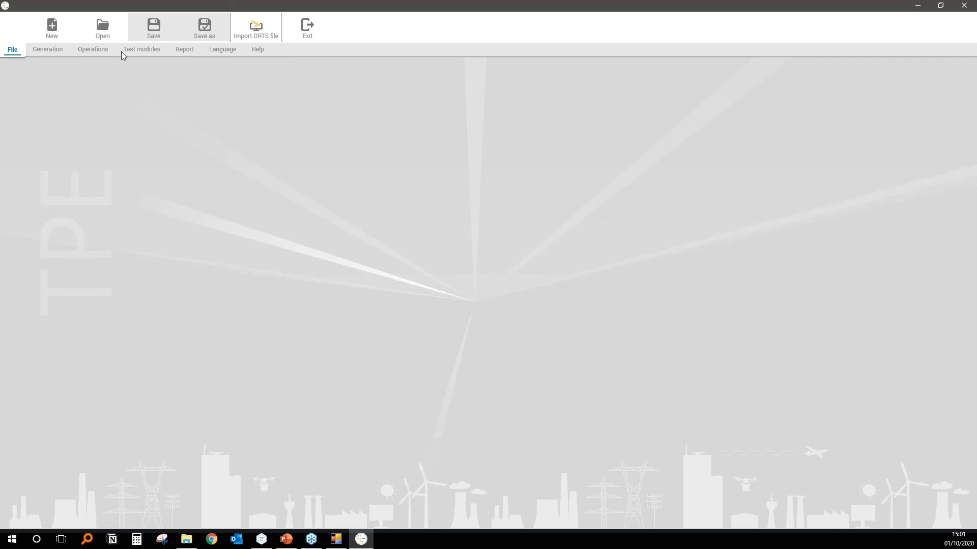
{"action": "left_click", "coordinate": [53, 28]}
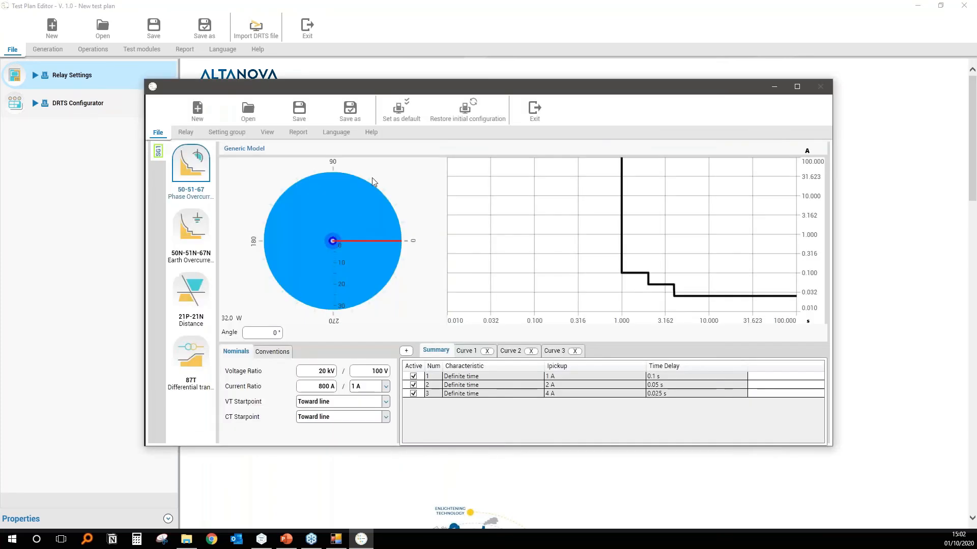
Delete Curve 3 from the phase overcurrent settings and set Curve 1's characteristic to IEC.
{"action": "scroll", "coordinate": [333, 240], "scroll_direction": "up", "scroll_amount": 3}
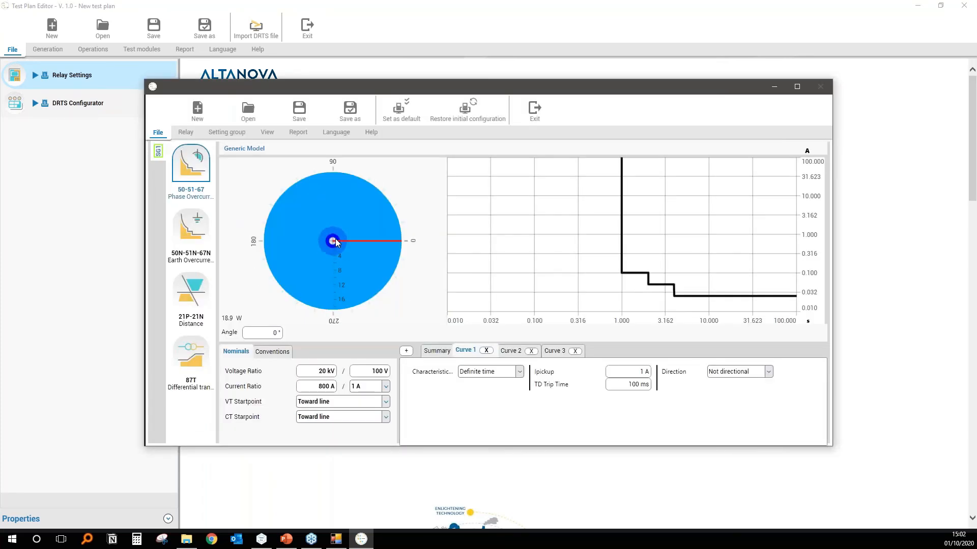
{"action": "scroll", "coordinate": [340, 239], "scroll_direction": "down", "scroll_amount": 1}
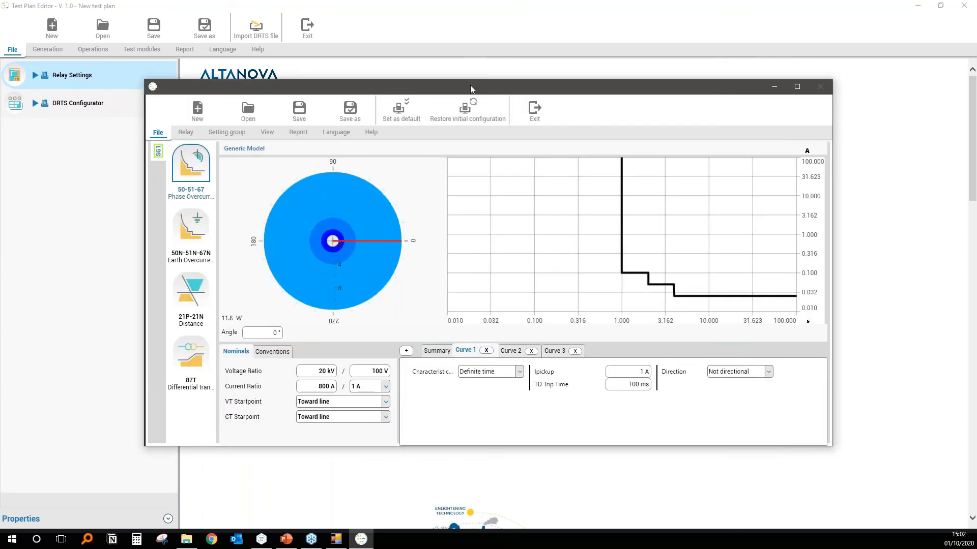
{"action": "left_click_drag", "start_coordinate": [470, 84], "coordinate": [449, 48]}
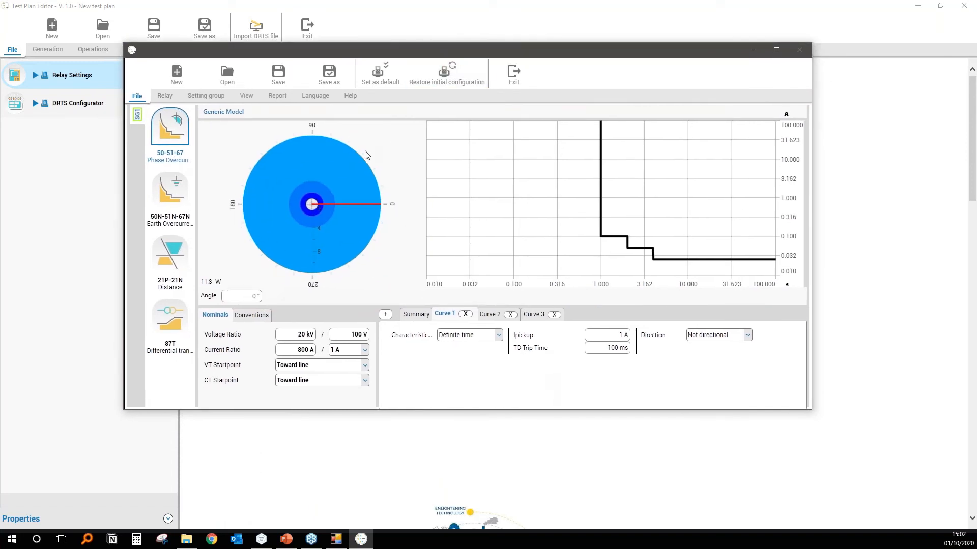
{"action": "left_click", "coordinate": [554, 314]}
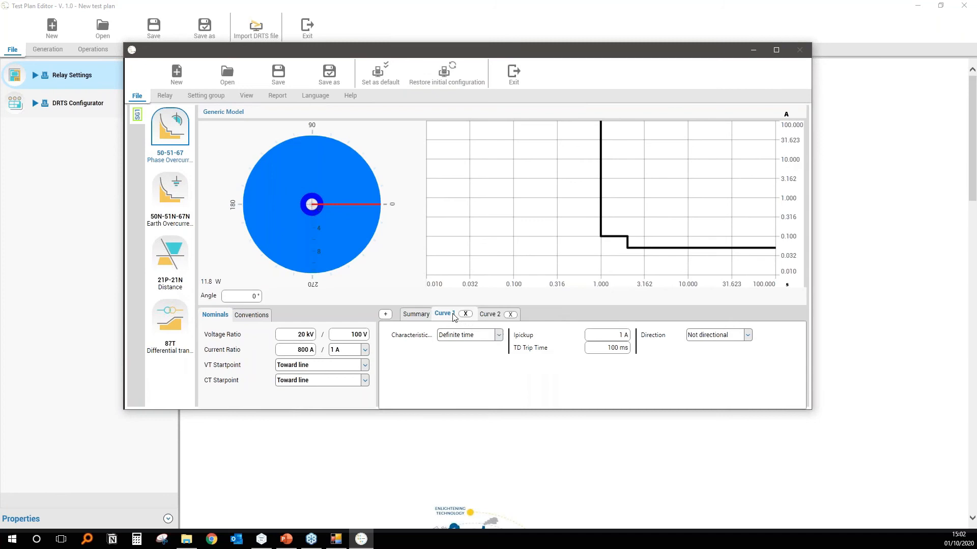
{"action": "left_click", "coordinate": [463, 335]}
{"action": "left_click", "coordinate": [459, 362]}
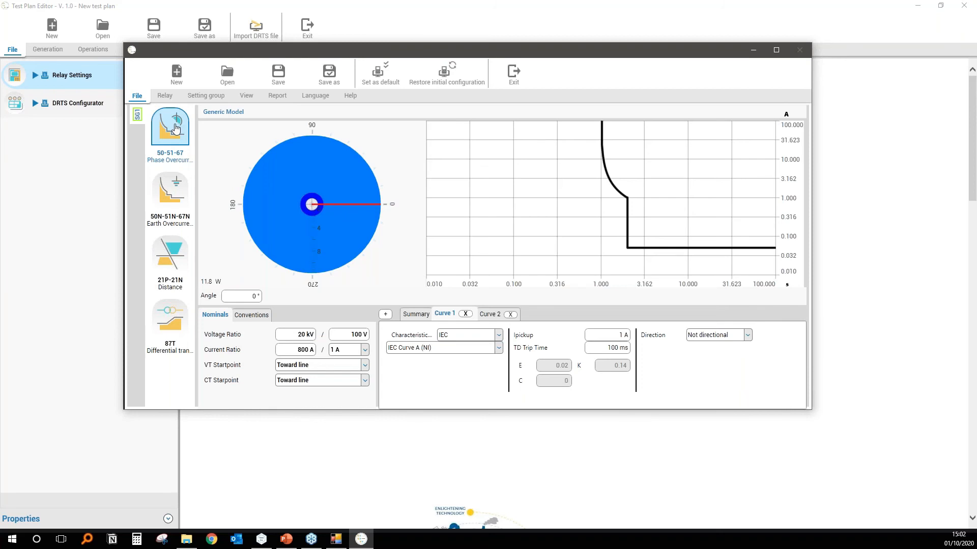
Look through the earth overcurrent, distance and 87T settings, and exit the relay settings, accepting the new configuration.
{"action": "left_click", "coordinate": [173, 198]}
{"action": "left_click", "coordinate": [171, 237]}
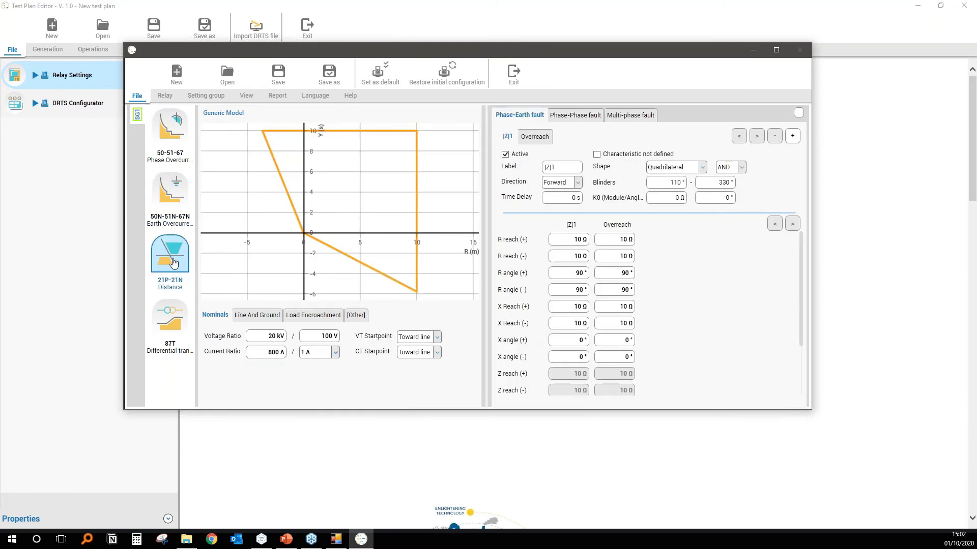
{"action": "left_click", "coordinate": [172, 320]}
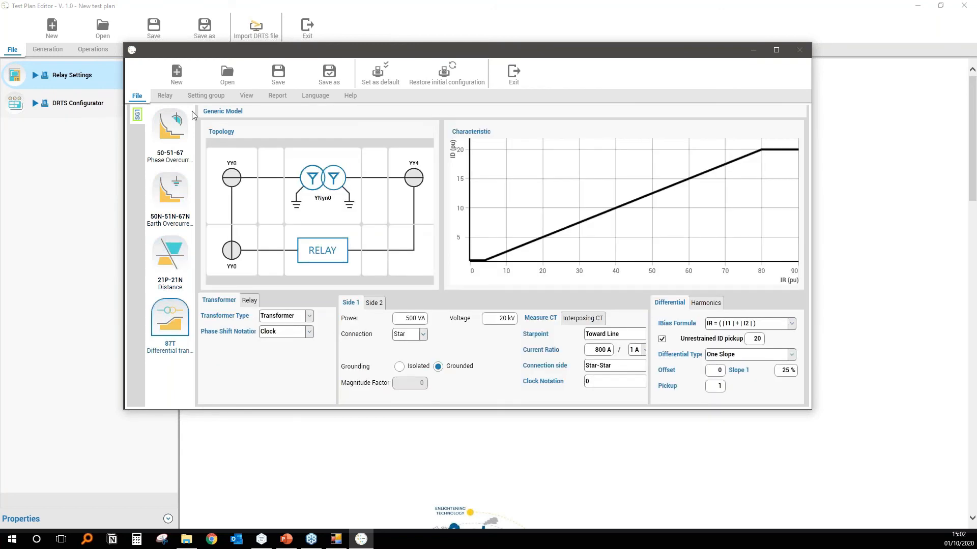
{"action": "left_click", "coordinate": [171, 130]}
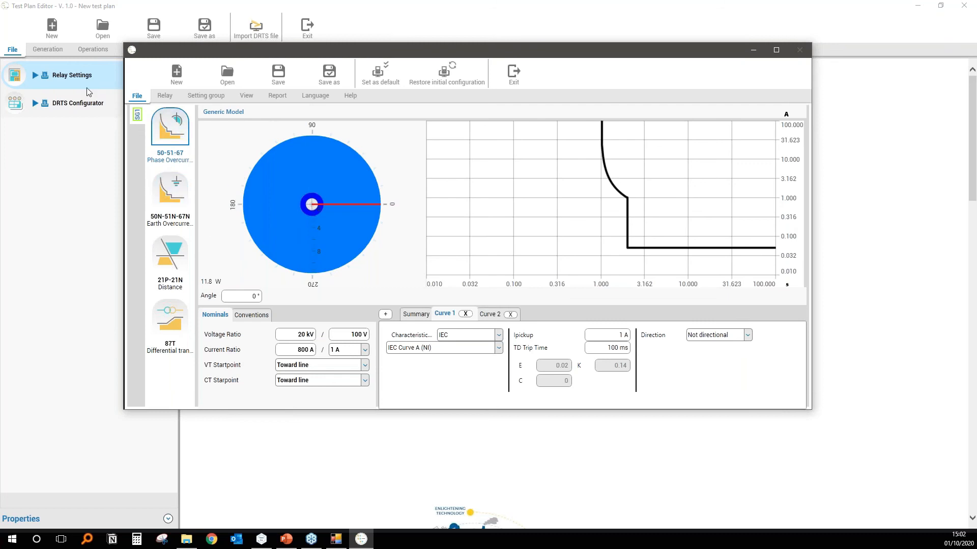
{"action": "left_click", "coordinate": [518, 76]}
{"action": "left_click", "coordinate": [526, 304]}
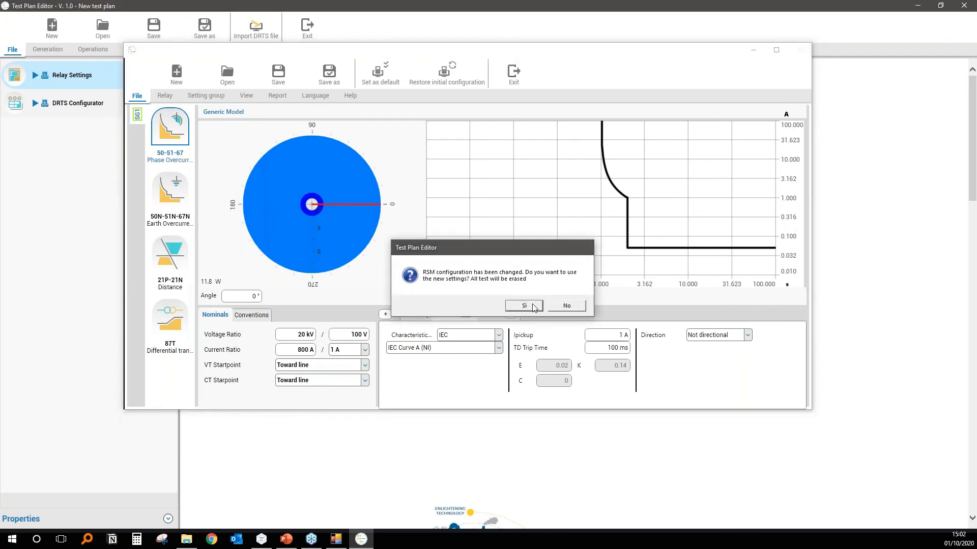
Open the DRTS Configurator and enable digital inputs C2 and C3, setting C1-C2 to AC contact threshold 5 and C3 to AC 48.
{"action": "left_click", "coordinate": [134, 107]}
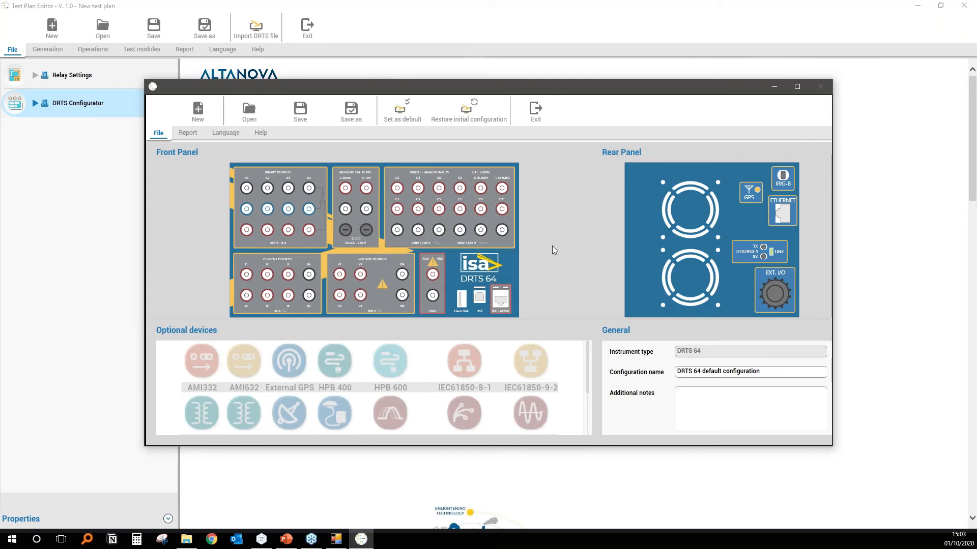
{"action": "left_click", "coordinate": [444, 192]}
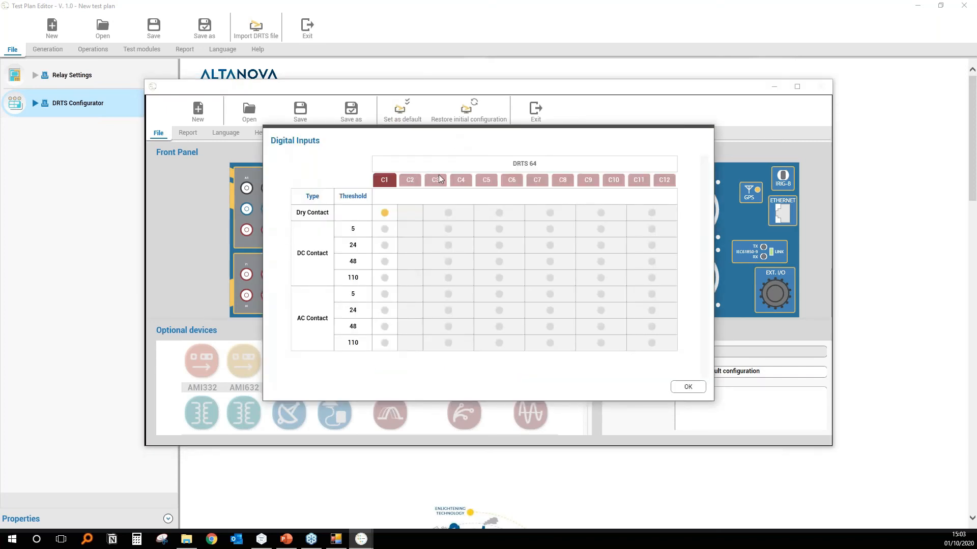
{"action": "left_click", "coordinate": [411, 180]}
{"action": "left_click", "coordinate": [439, 181]}
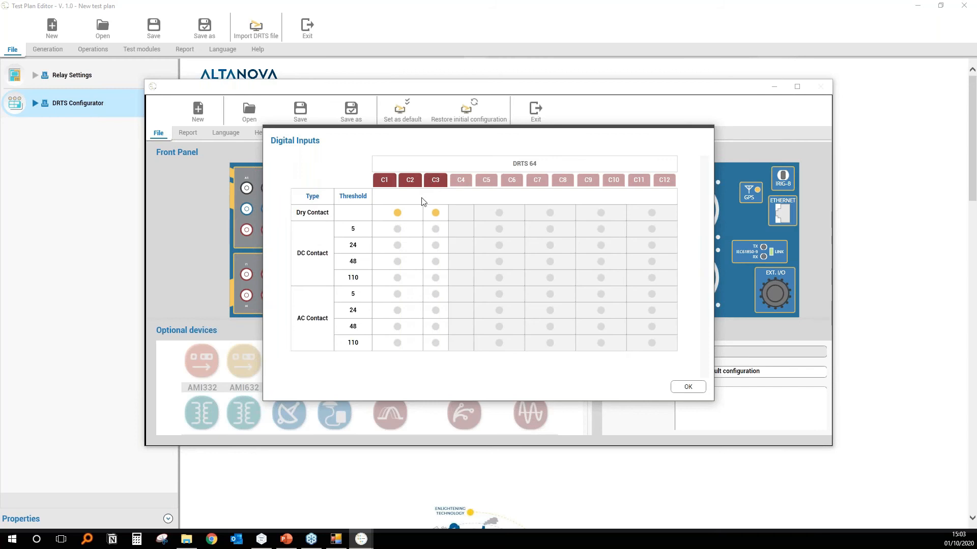
{"action": "left_click", "coordinate": [397, 229]}
{"action": "left_click", "coordinate": [435, 229]}
{"action": "left_click", "coordinate": [399, 295]}
{"action": "left_click", "coordinate": [436, 328]}
{"action": "left_click", "coordinate": [695, 389]}
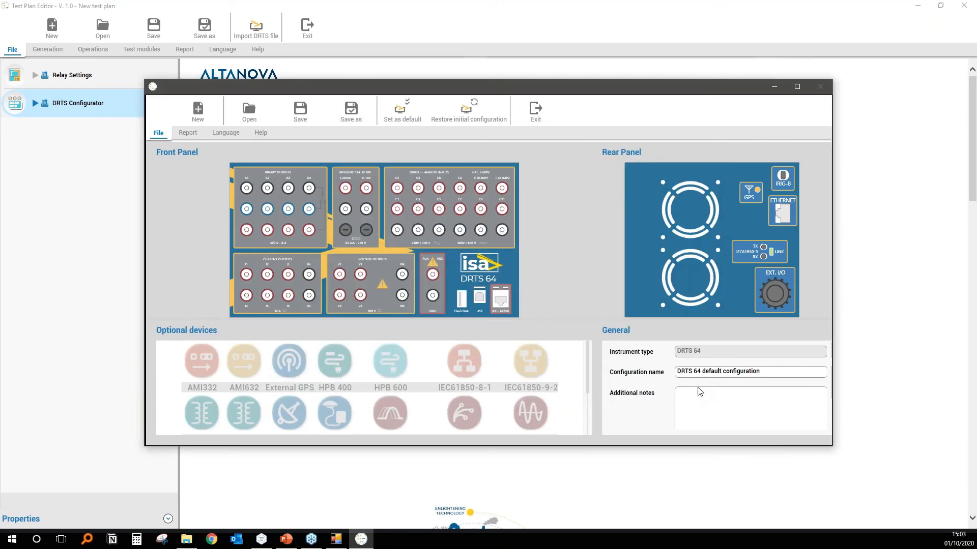
Try to lower the limits of voltage outputs V1, V2 and V3, entering 130 for V1 and V2, and close the voltage settings.
{"action": "left_click", "coordinate": [367, 279]}
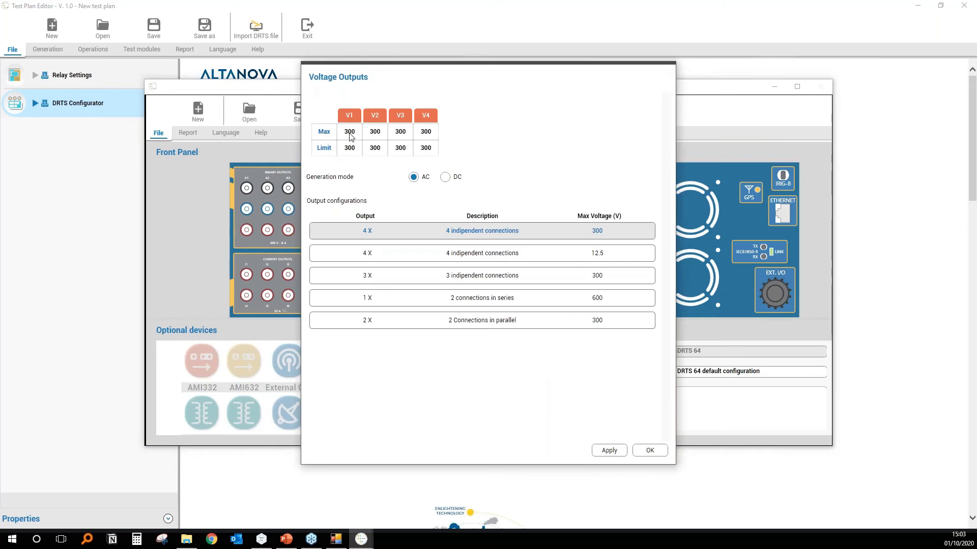
{"action": "left_click", "coordinate": [352, 151]}
{"action": "left_click_drag", "start_coordinate": [351, 150], "coordinate": [323, 150]}
{"action": "type", "text": "130"}
{"action": "key", "text": "Return"}
{"action": "left_click", "coordinate": [375, 151]}
{"action": "double_click", "coordinate": [372, 150]}
{"action": "type", "text": "130"}
{"action": "key", "text": "Return"}
{"action": "left_click", "coordinate": [401, 149]}
{"action": "double_click", "coordinate": [395, 149]}
{"action": "type", "text": "1"}
{"action": "key", "text": "Return"}
{"action": "left_click", "coordinate": [616, 451]}
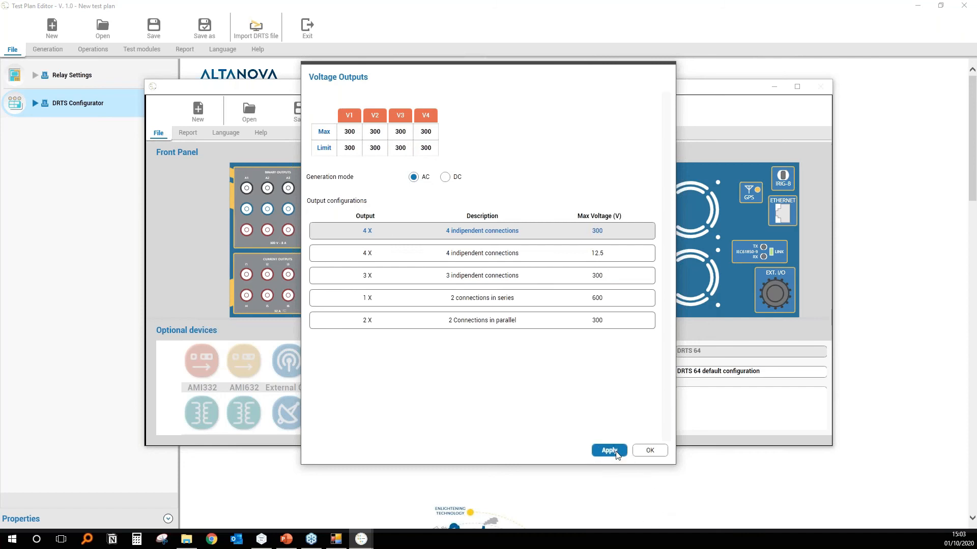
{"action": "left_click", "coordinate": [650, 451]}
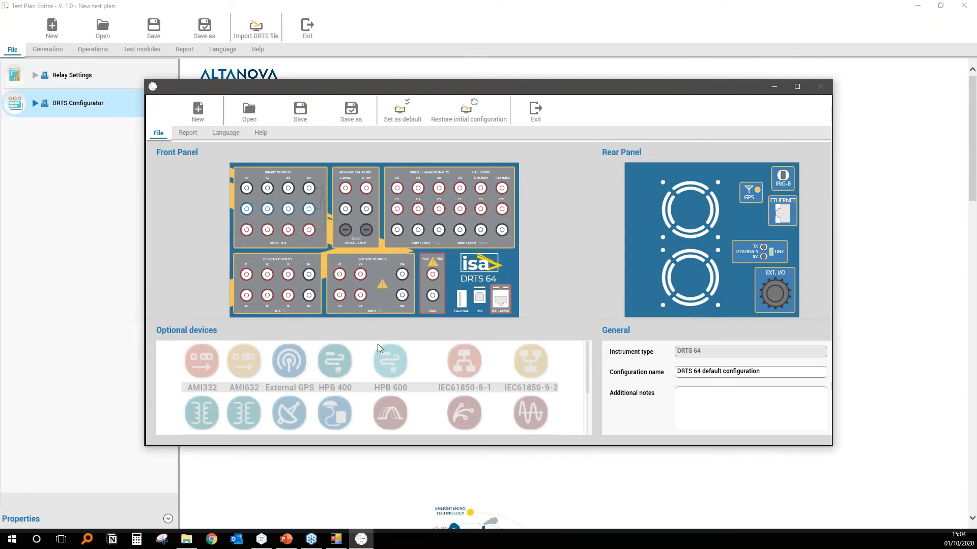
Enable the Internal GPS optional device and exit the DRTS Configurator.
{"action": "left_click_drag", "start_coordinate": [325, 451], "coordinate": [307, 497]}
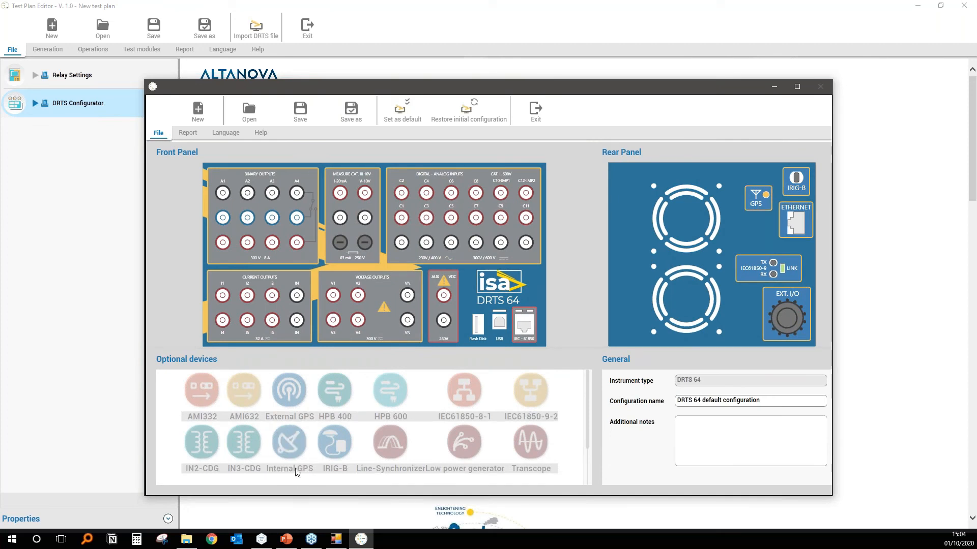
{"action": "left_click", "coordinate": [292, 441]}
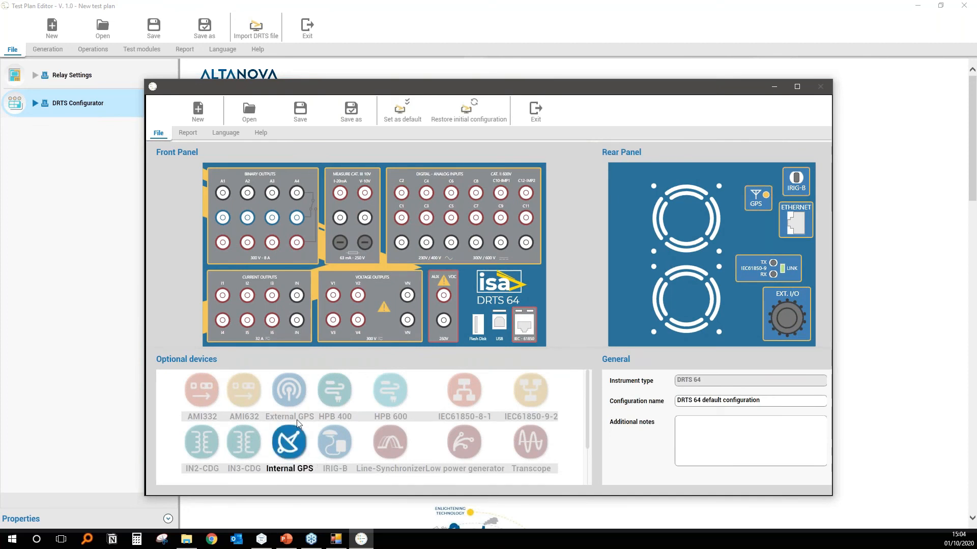
{"action": "left_click", "coordinate": [289, 450]}
{"action": "left_click", "coordinate": [291, 448]}
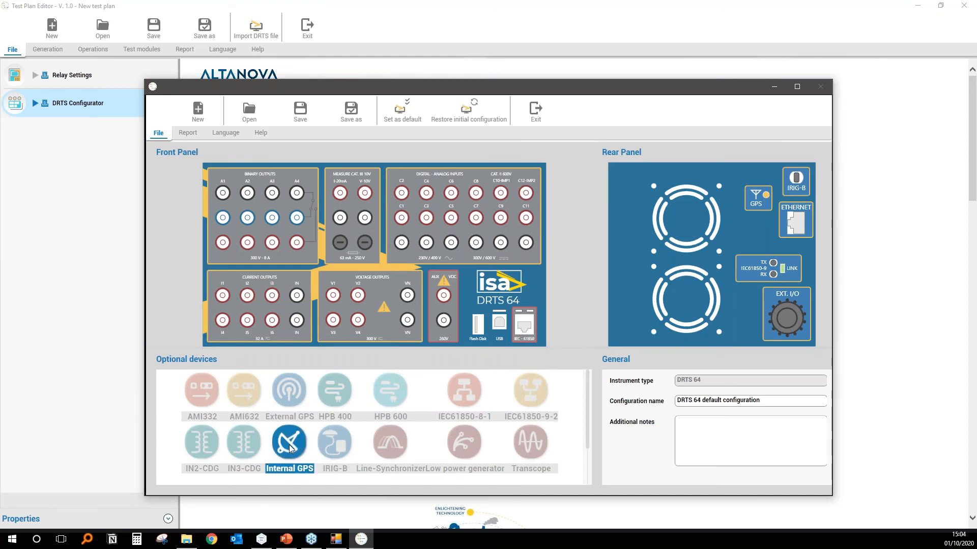
{"action": "left_click", "coordinate": [291, 448]}
{"action": "left_click", "coordinate": [292, 449]}
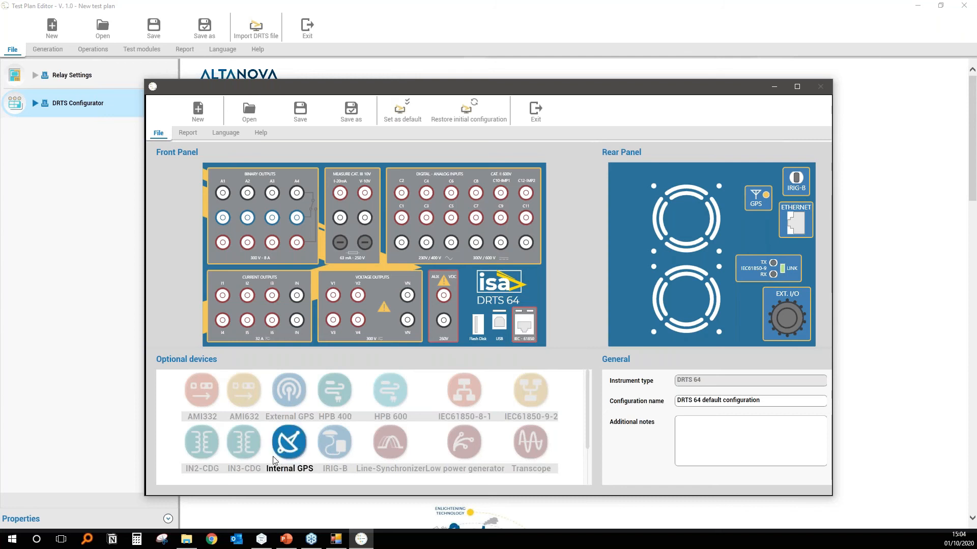
{"action": "left_click", "coordinate": [293, 440]}
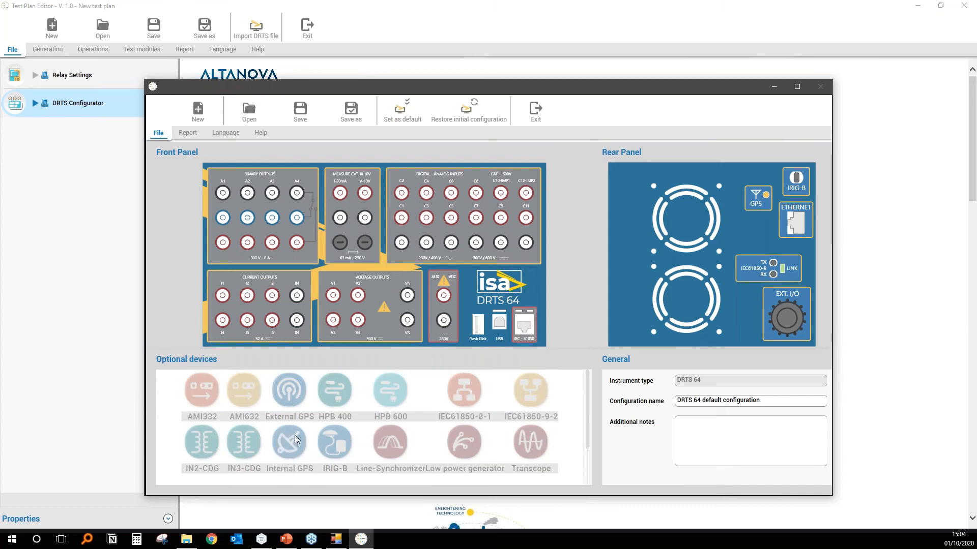
{"action": "left_click", "coordinate": [295, 444]}
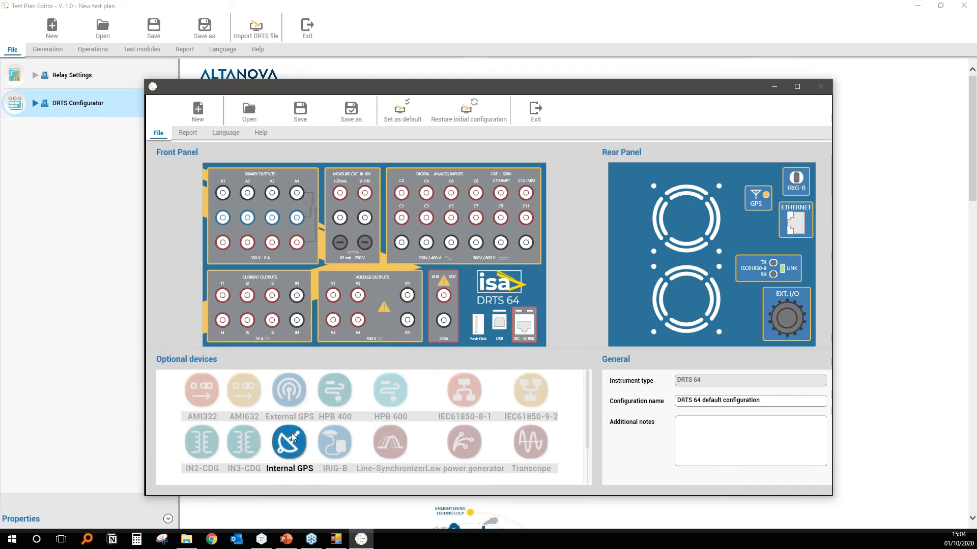
{"action": "left_click", "coordinate": [537, 116]}
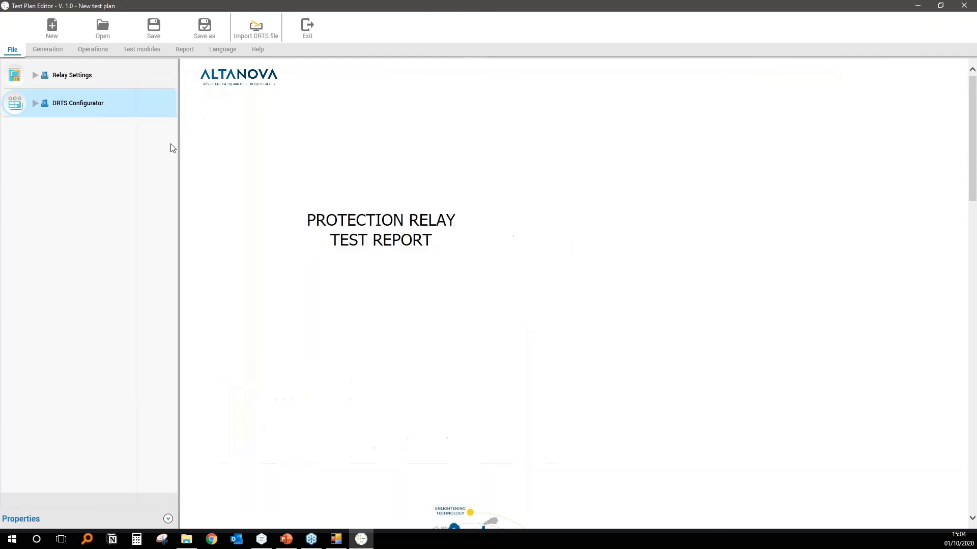
Add a Phase Overcurrent module and a Distance module to the test plan.
{"action": "left_click", "coordinate": [145, 50]}
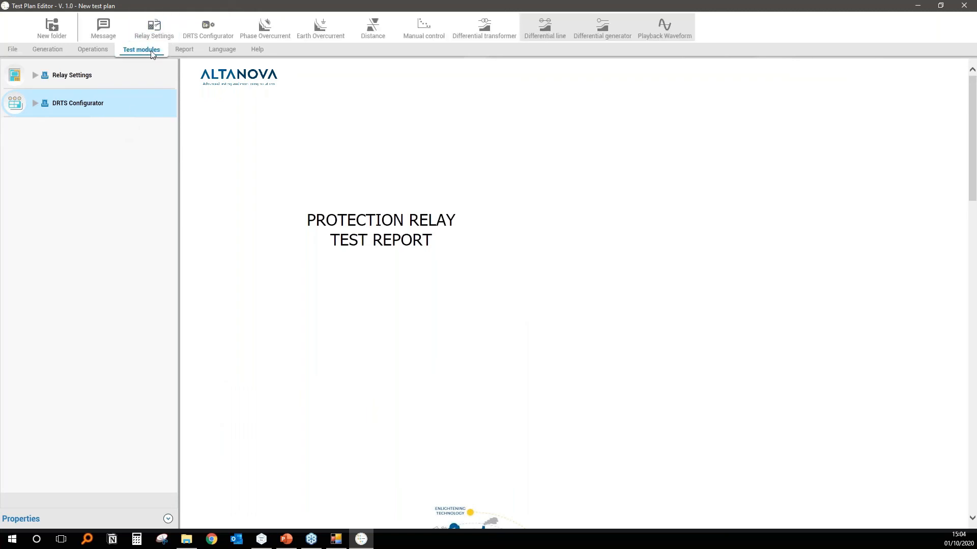
{"action": "left_click", "coordinate": [270, 26]}
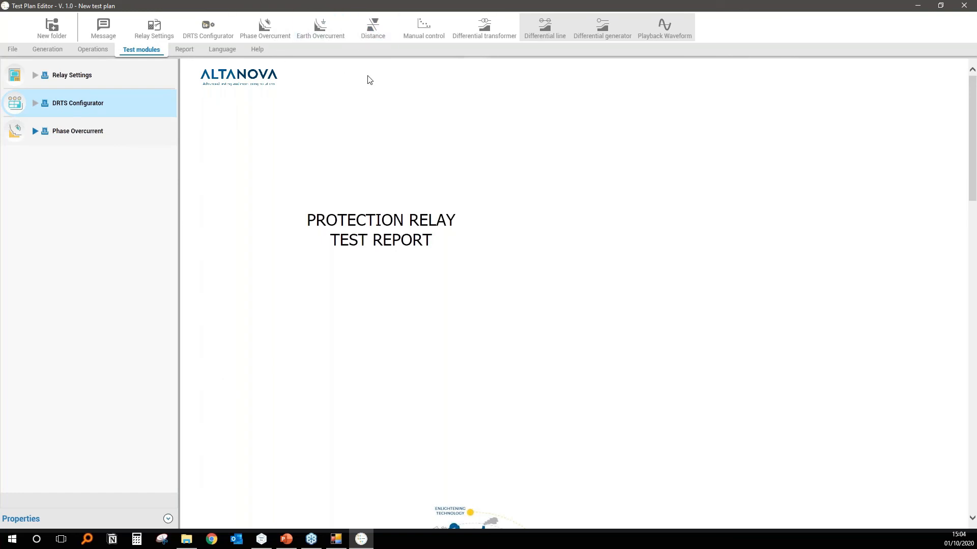
{"action": "left_click", "coordinate": [373, 25]}
Retitle the Relay Settings entry "Main Protection" and give it the description "Group A".
{"action": "left_click", "coordinate": [106, 78]}
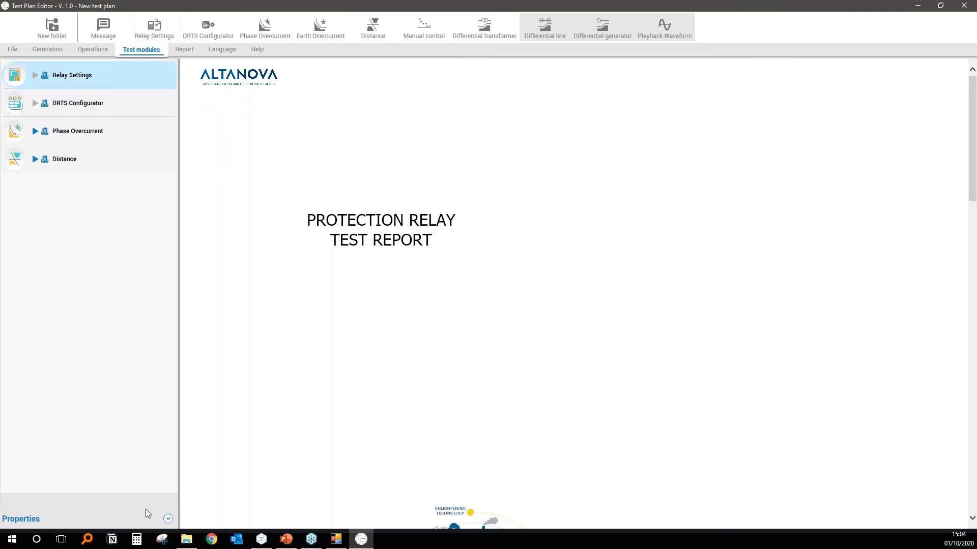
{"action": "left_click", "coordinate": [168, 518]}
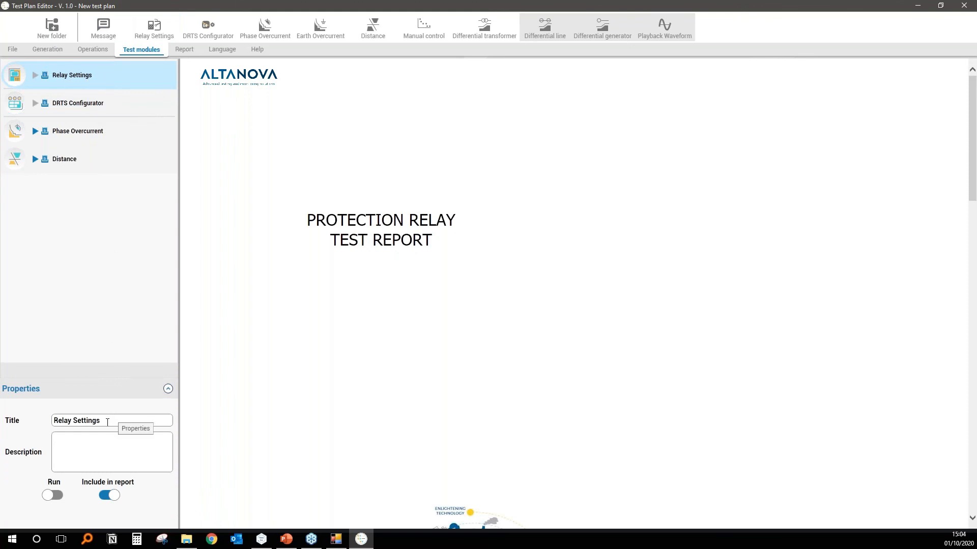
{"action": "left_click_drag", "start_coordinate": [107, 421], "coordinate": [37, 406]}
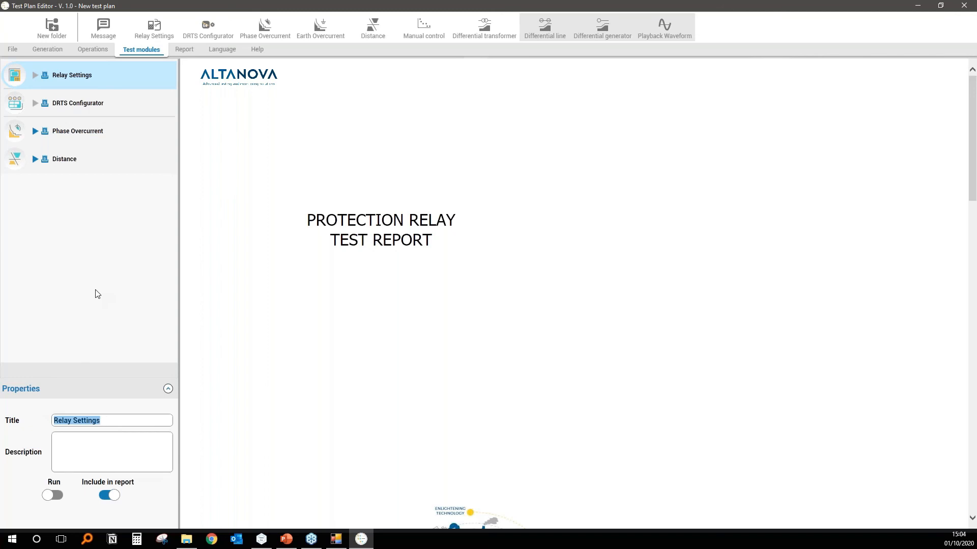
{"action": "type", "text": "Main"}
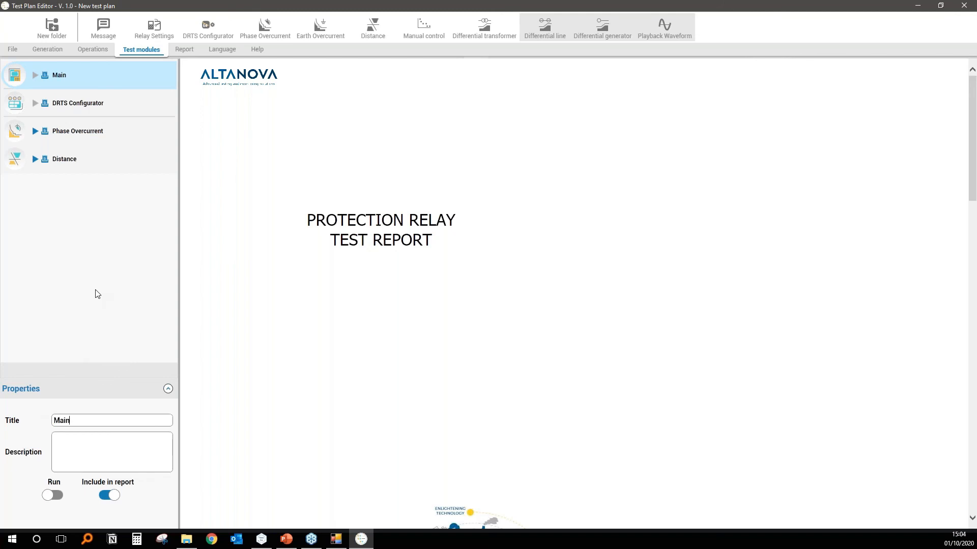
{"action": "type", "text": " Protection"}
{"action": "left_click", "coordinate": [101, 450]}
{"action": "type", "text": "Group A"}
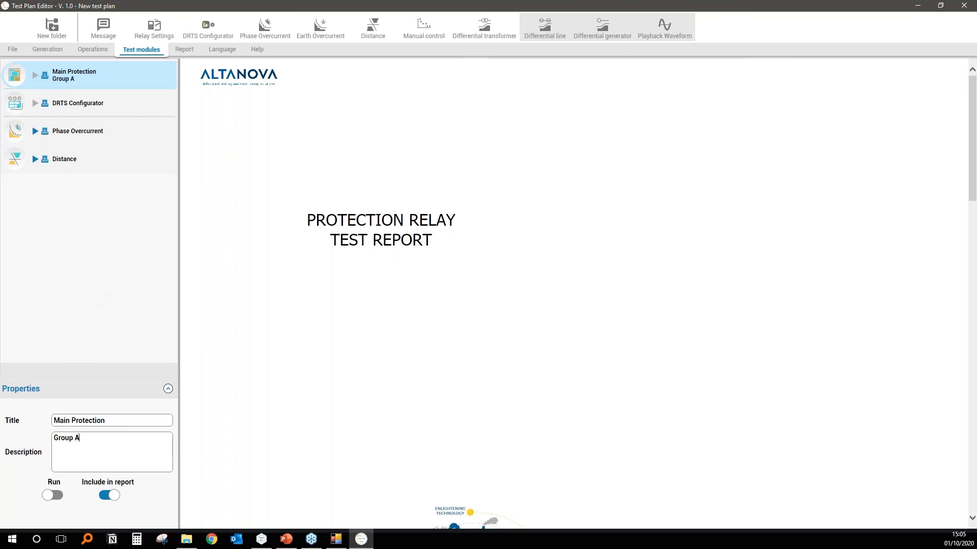
Retitle the DRTS Configurator entry "DRTS 64" and give it the description "GPS enabled".
{"action": "left_click", "coordinate": [122, 103]}
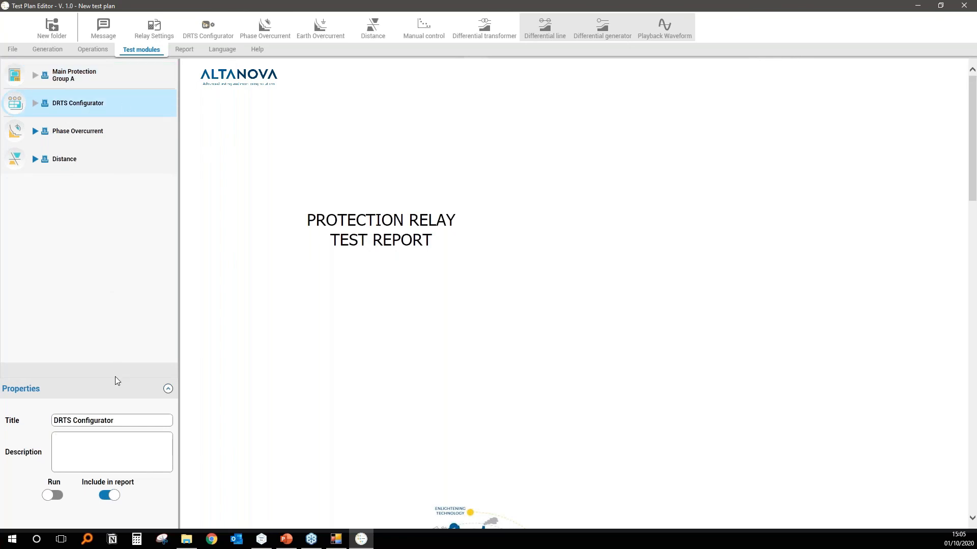
{"action": "left_click_drag", "start_coordinate": [120, 421], "coordinate": [77, 413]}
{"action": "type", "text": "64"}
{"action": "type", "text": "GP"}
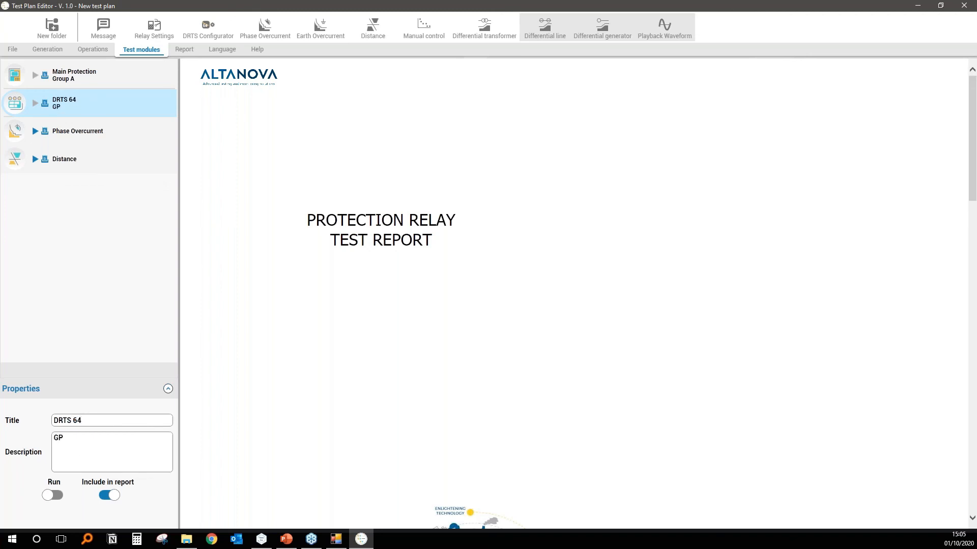
{"action": "type", "text": "S enabled"}
Give the Phase Overcurrent entry the description "Faults L1".
{"action": "left_click", "coordinate": [123, 130]}
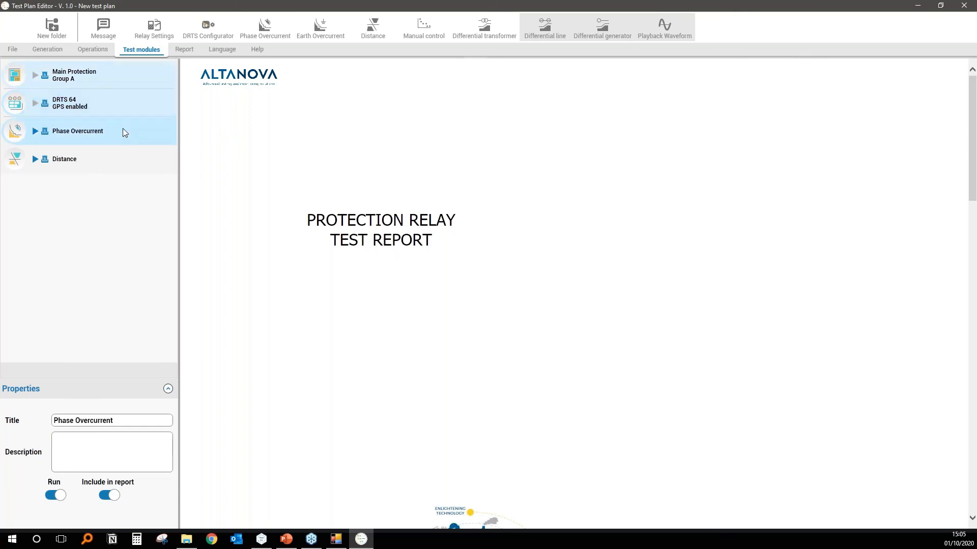
{"action": "left_click", "coordinate": [98, 443]}
{"action": "type", "text": "Faults L1"}
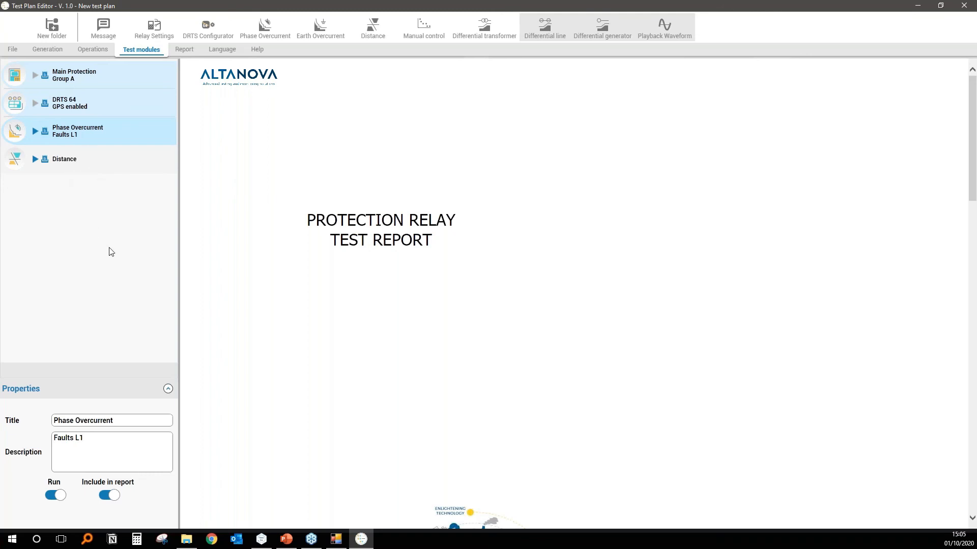
Place four L1E Click and Test points on the phase overcurrent characteristic, at about 1.69, 3.07, 5.21 and 8.58 A, and review the report pages.
{"action": "double_click", "coordinate": [119, 130]}
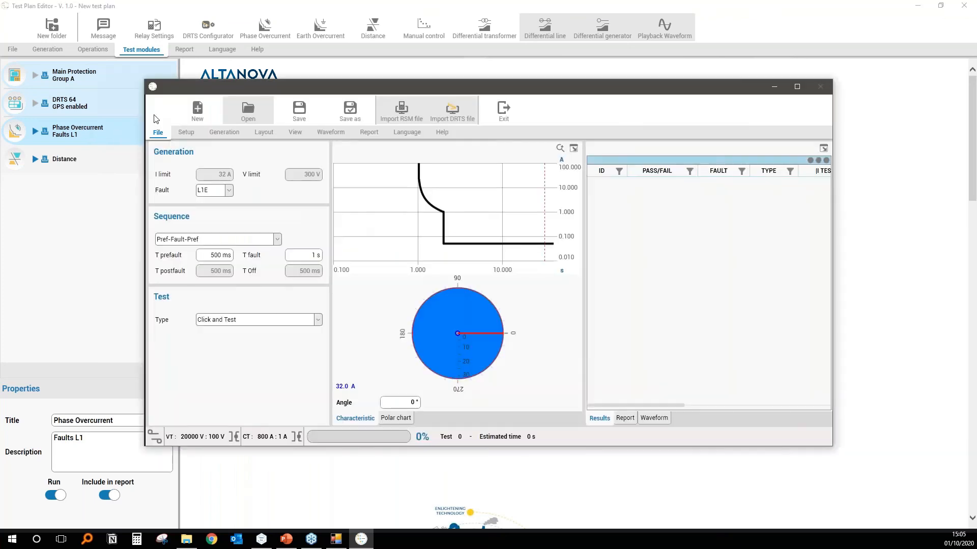
{"action": "left_click", "coordinate": [437, 210]}
{"action": "left_click", "coordinate": [459, 243]}
{"action": "left_click", "coordinate": [478, 244]}
{"action": "left_click", "coordinate": [497, 243]}
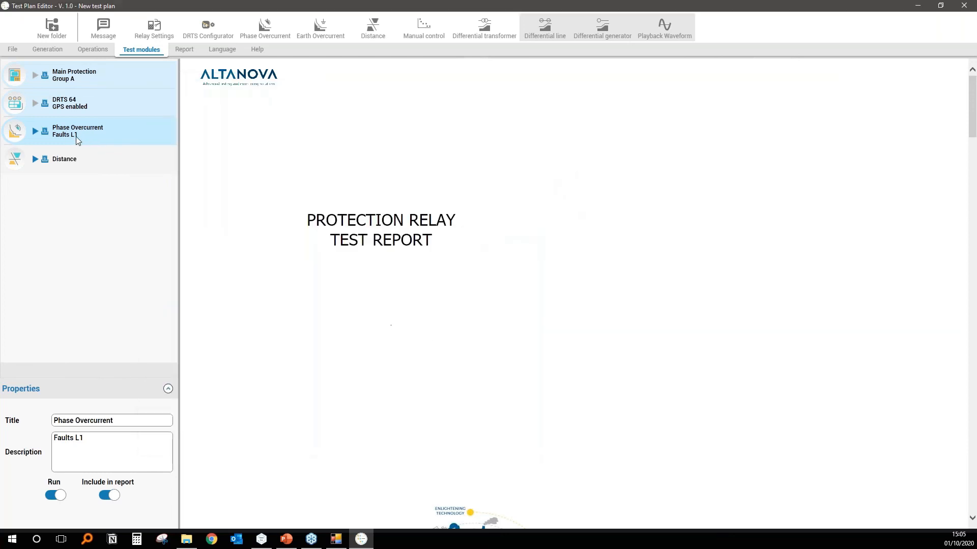
{"action": "scroll", "coordinate": [281, 308], "scroll_direction": "down", "scroll_amount": 8}
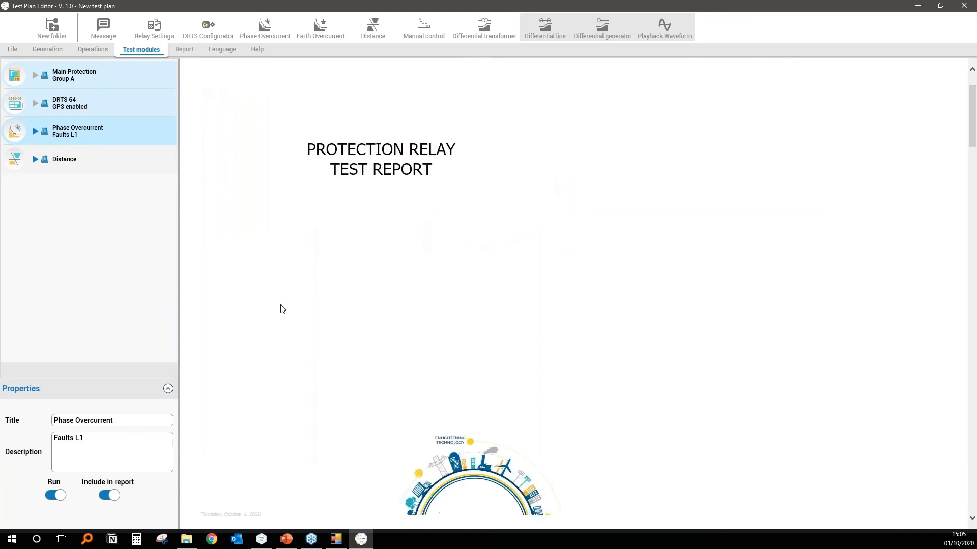
{"action": "scroll", "coordinate": [280, 308], "scroll_direction": "down", "scroll_amount": 10}
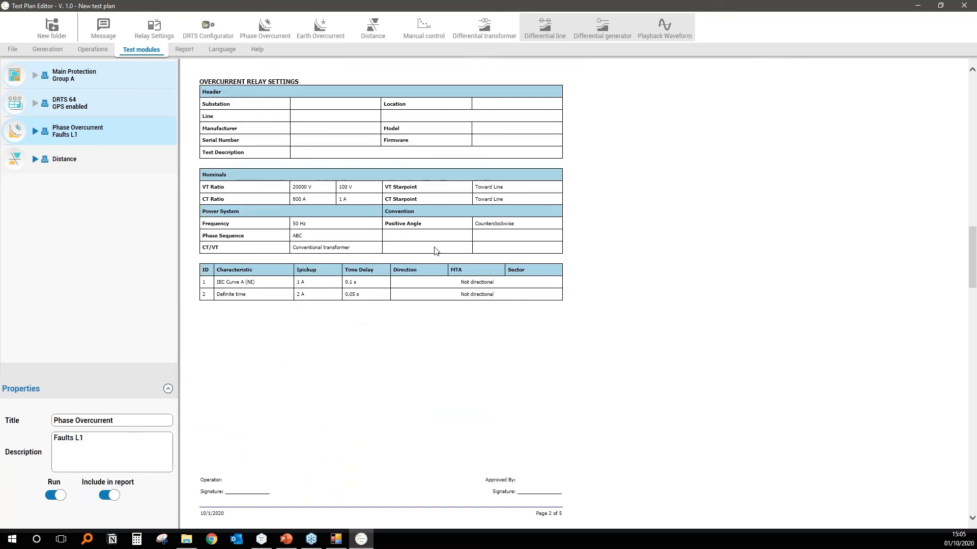
{"action": "scroll", "coordinate": [349, 257], "scroll_direction": "down", "scroll_amount": 8}
{"action": "scroll", "coordinate": [309, 229], "scroll_direction": "up", "scroll_amount": 3}
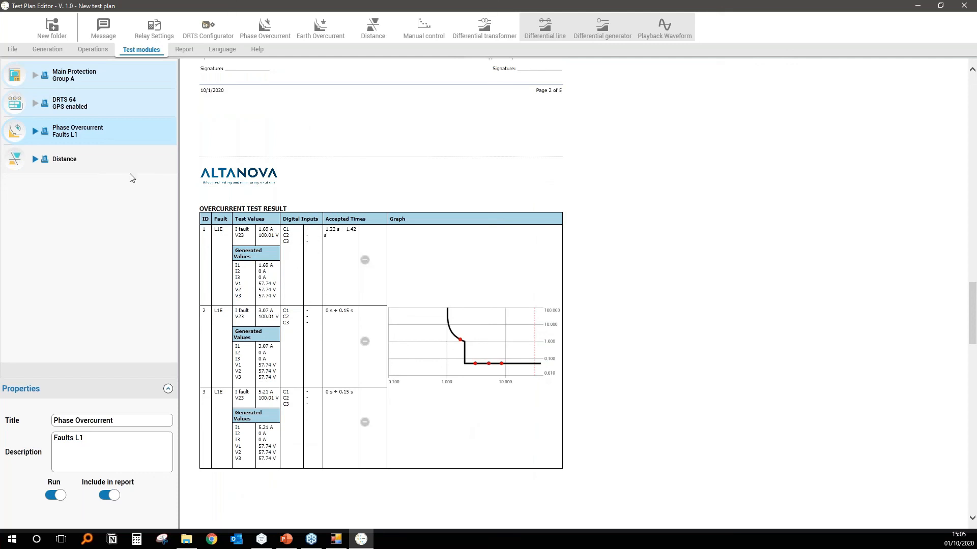
Place four L1E Click and Test points inside the distance zone, at about 6.36, 9.24, 7.90 and 5.77 Ω, and review the updated report.
{"action": "left_click", "coordinate": [117, 160]}
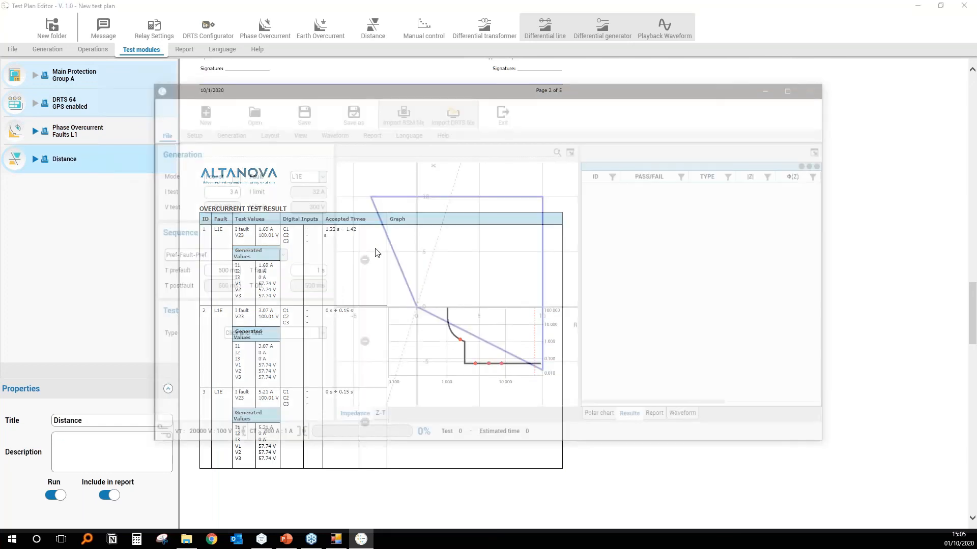
{"action": "left_click", "coordinate": [448, 251]}
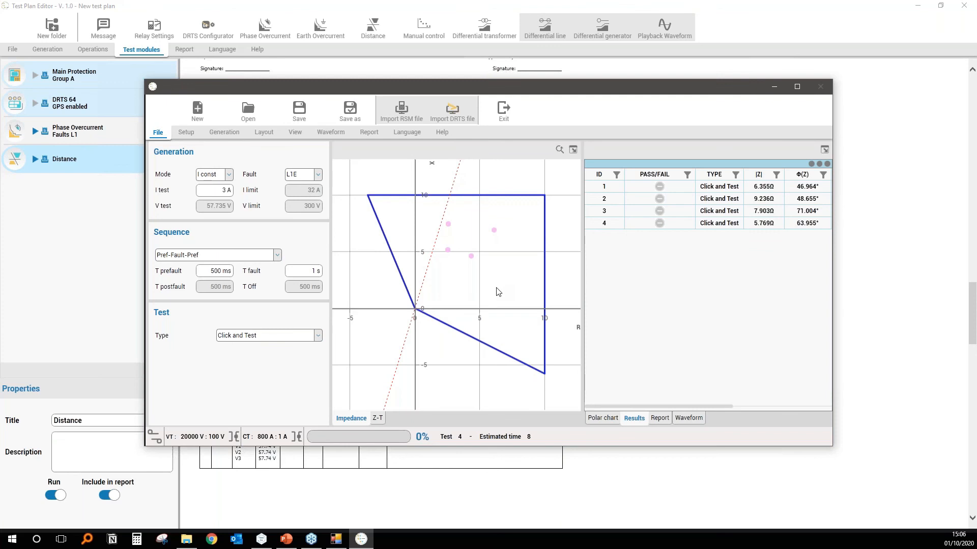
{"action": "scroll", "coordinate": [404, 299], "scroll_direction": "down", "scroll_amount": 10}
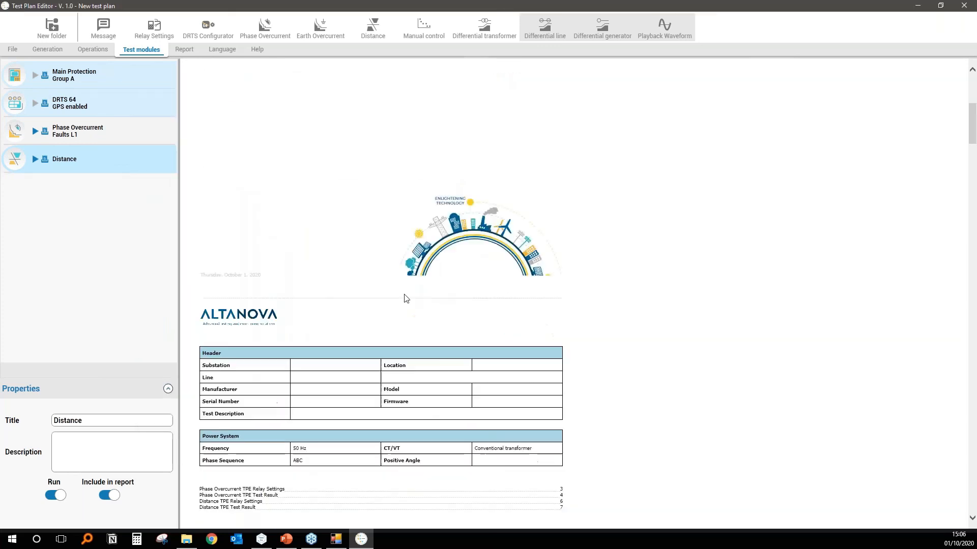
{"action": "scroll", "coordinate": [405, 299], "scroll_direction": "down", "scroll_amount": 20}
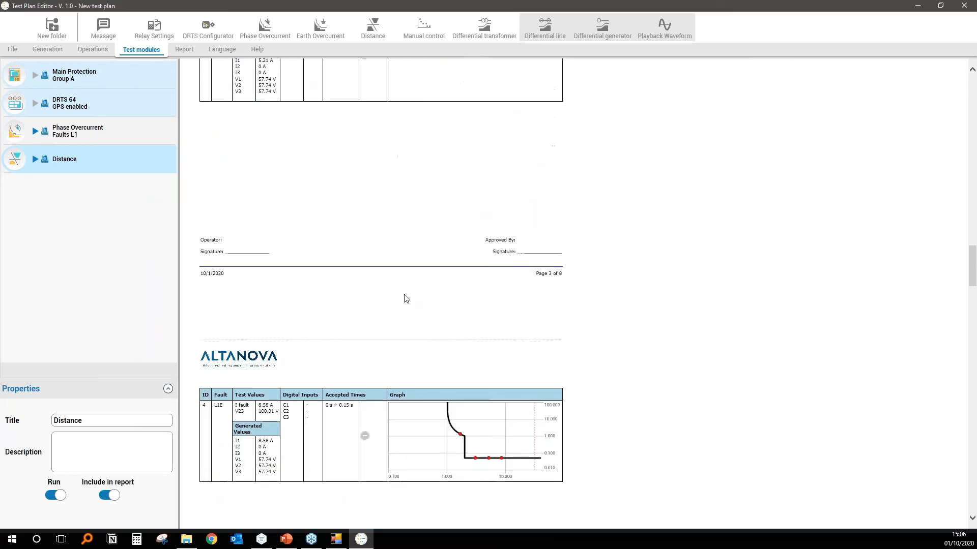
{"action": "scroll", "coordinate": [405, 299], "scroll_direction": "down", "scroll_amount": 15}
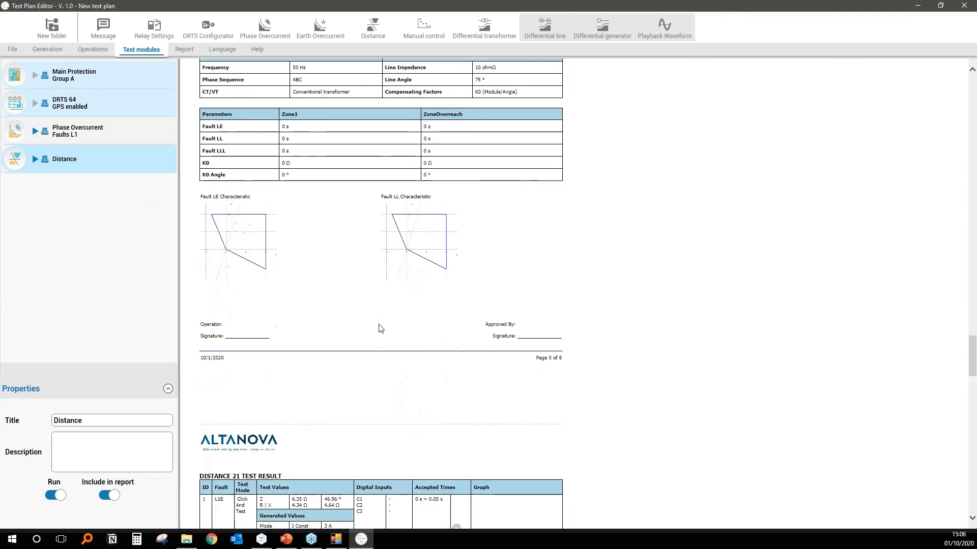
{"action": "scroll", "coordinate": [344, 325], "scroll_direction": "up", "scroll_amount": 5}
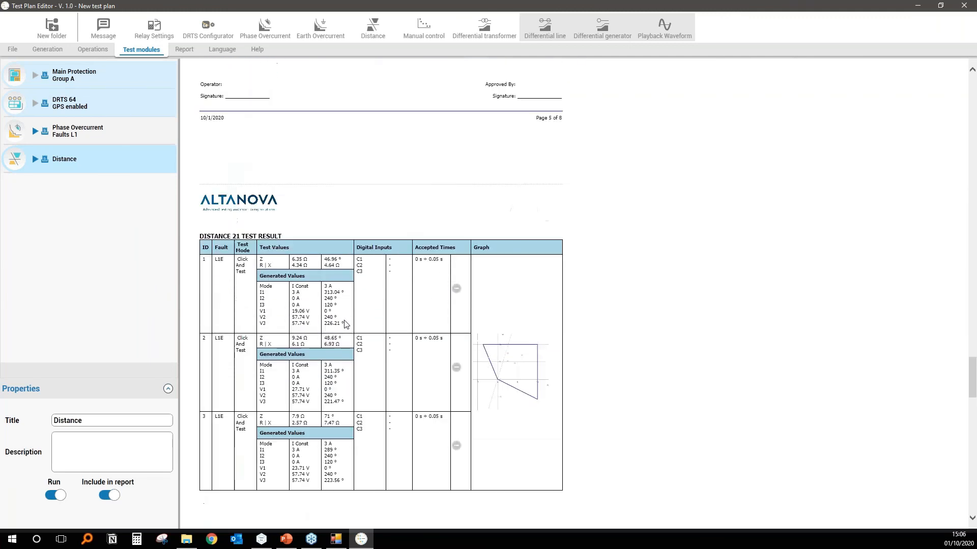
{"action": "scroll", "coordinate": [348, 324], "scroll_direction": "up", "scroll_amount": 20}
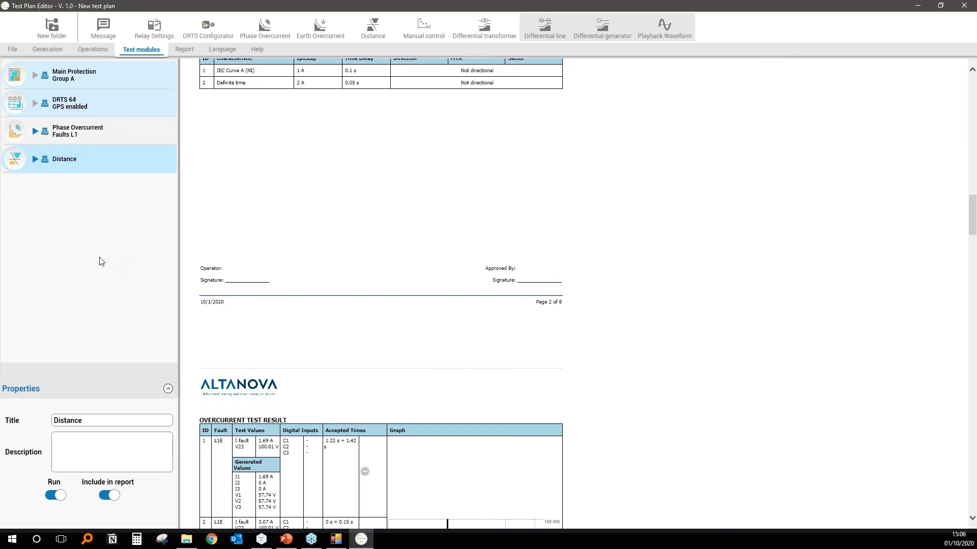
Switch to VLC to watch the recorded demonstration Test Plan Editor.mp4, and close the player.
{"action": "left_click", "coordinate": [187, 540]}
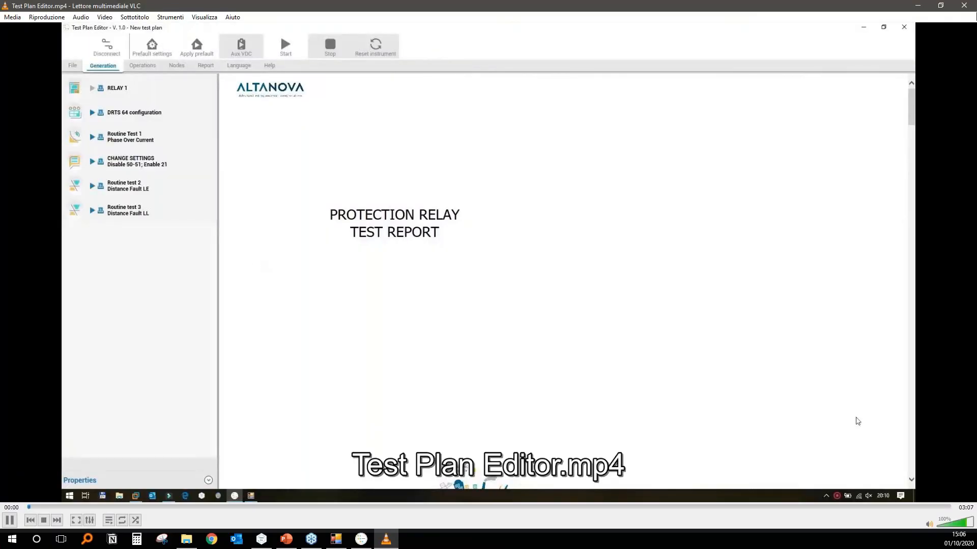
{"action": "left_click", "coordinate": [941, 6]}
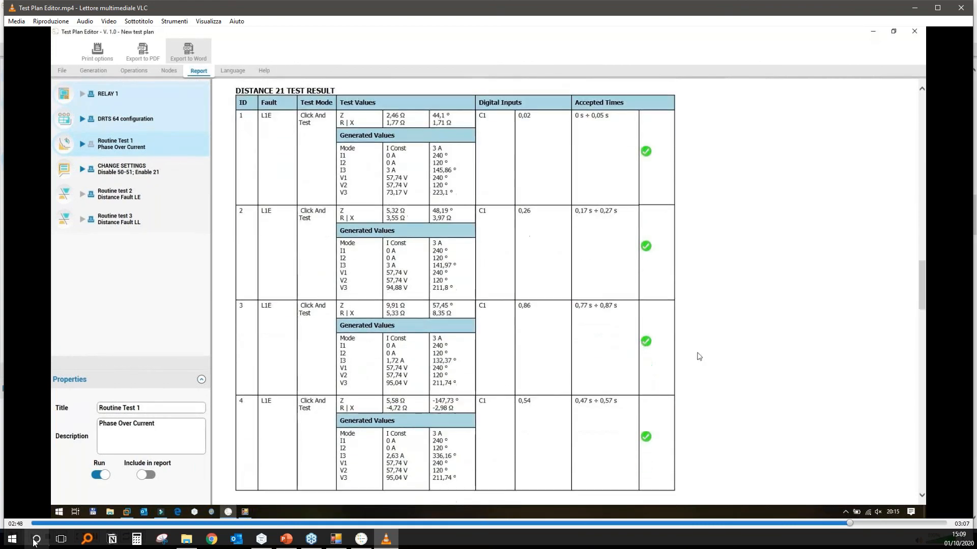
{"action": "left_click", "coordinate": [936, 11]}
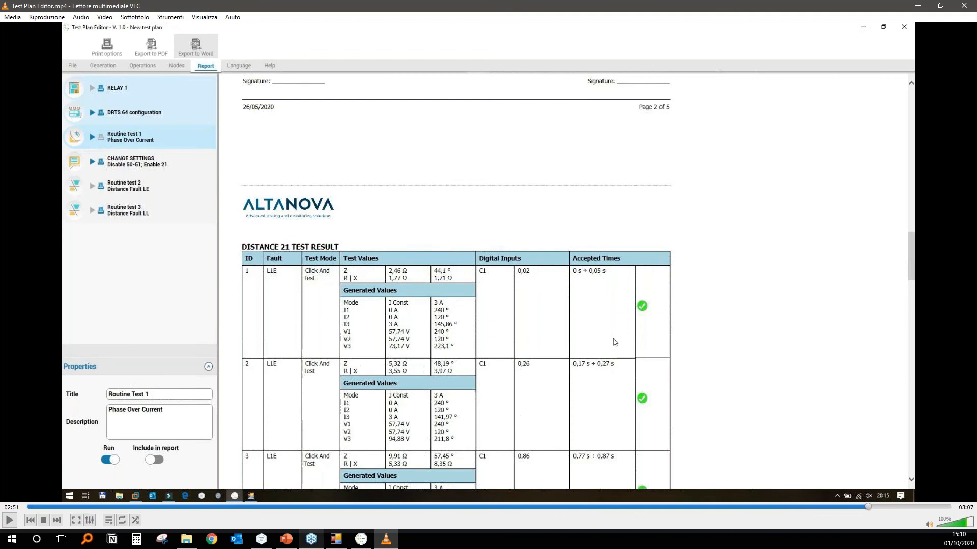
{"action": "left_click", "coordinate": [9, 521]}
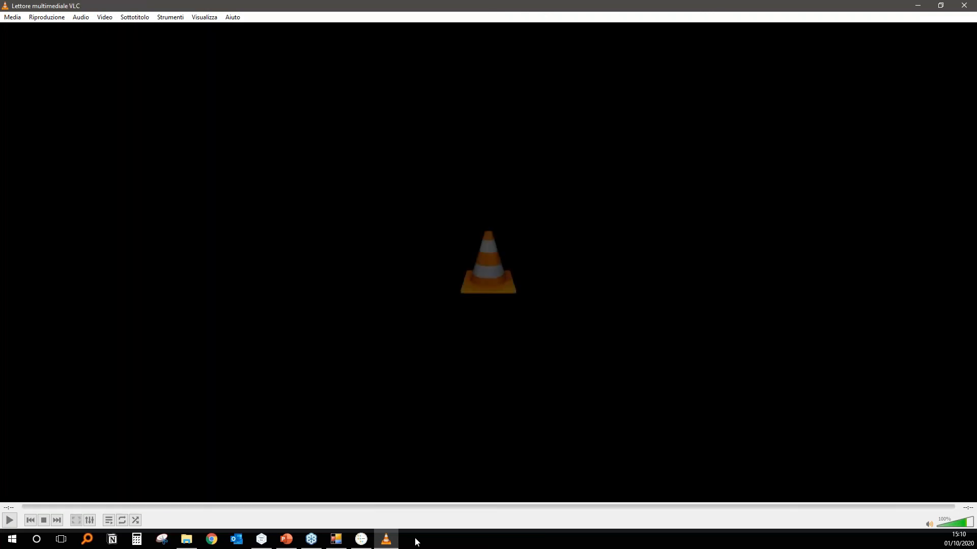
{"action": "left_click", "coordinate": [966, 7]}
Examine the report's relay settings pages and the Distance entries in its table of contents.
{"action": "scroll", "coordinate": [336, 266], "scroll_direction": "up", "scroll_amount": 10}
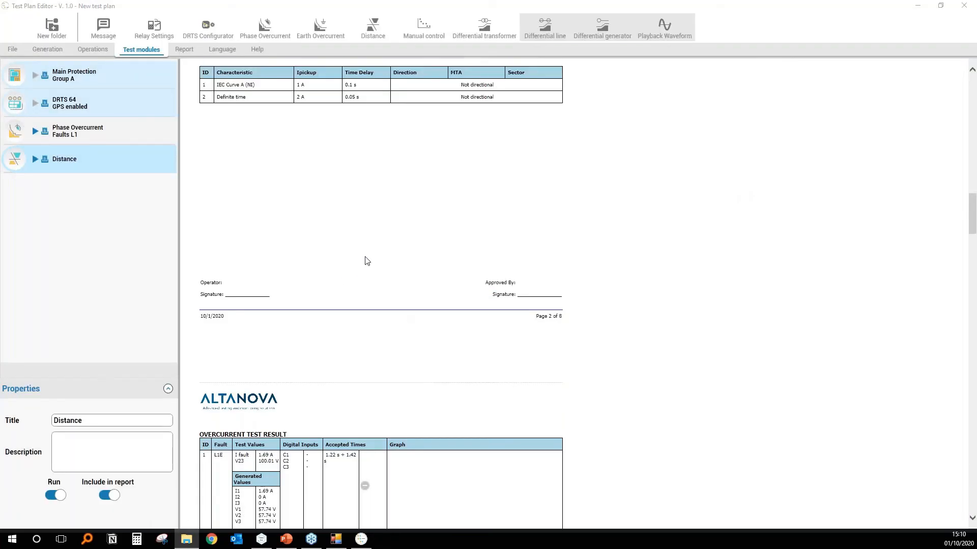
{"action": "scroll", "coordinate": [379, 268], "scroll_direction": "down", "scroll_amount": 15}
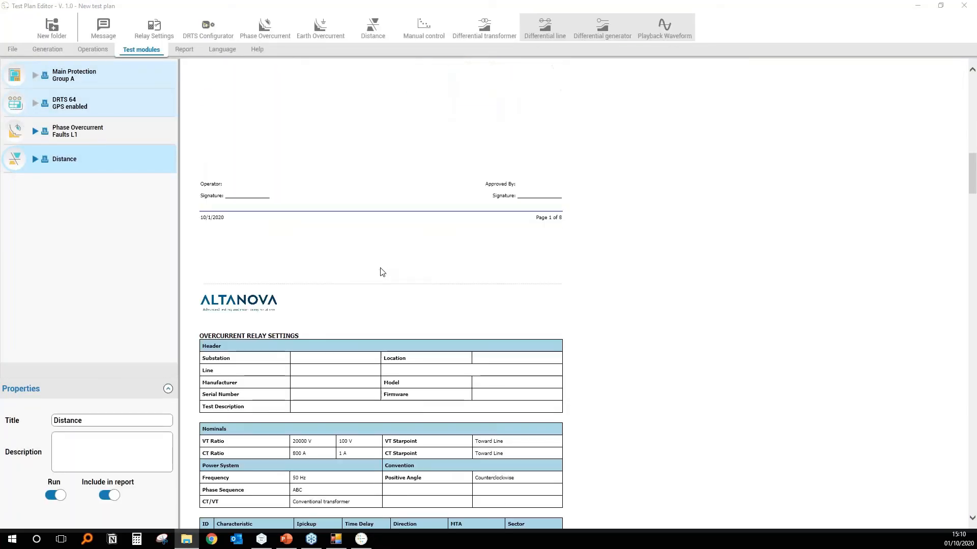
{"action": "scroll", "coordinate": [439, 271], "scroll_direction": "up", "scroll_amount": 5}
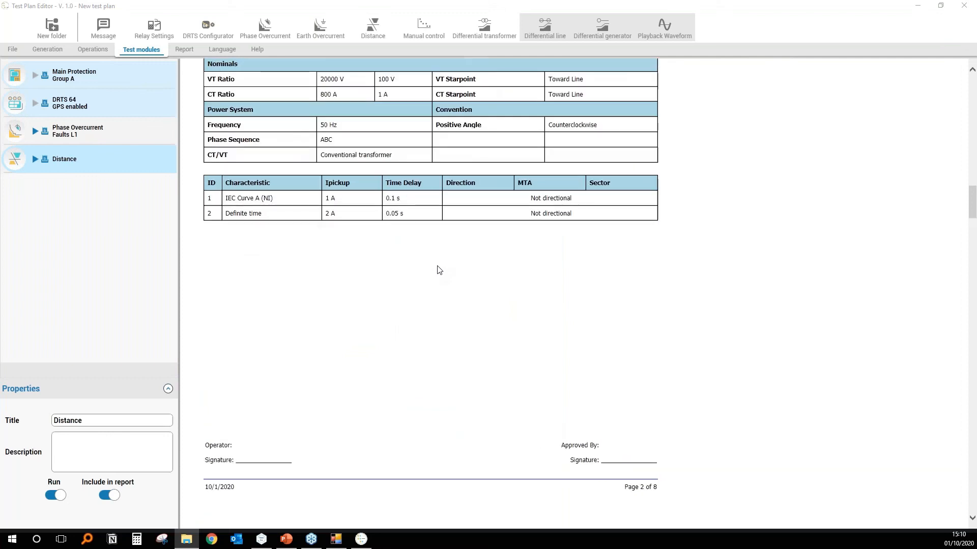
{"action": "scroll", "coordinate": [449, 281], "scroll_direction": "up", "scroll_amount": 5}
{"action": "scroll", "coordinate": [449, 281], "scroll_direction": "down", "scroll_amount": 5}
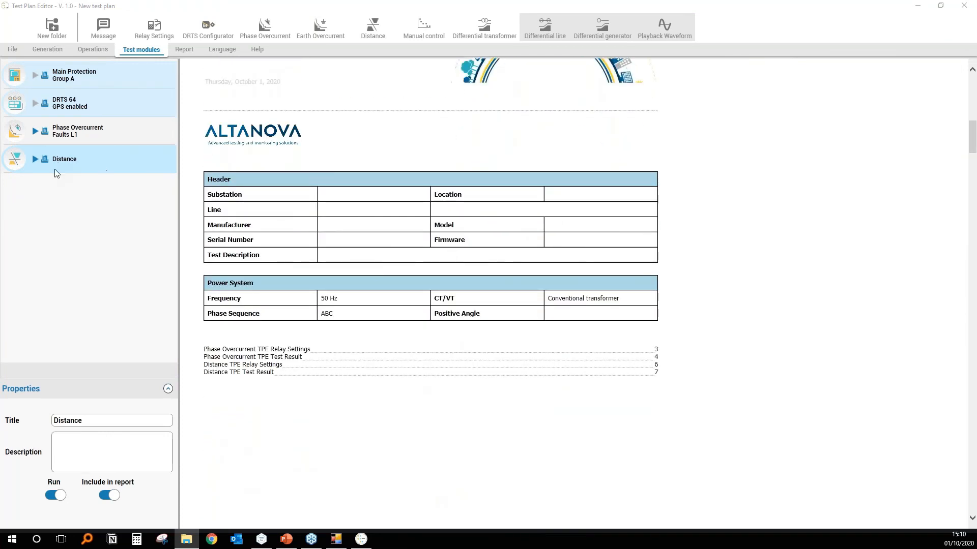
{"action": "left_click", "coordinate": [101, 155]}
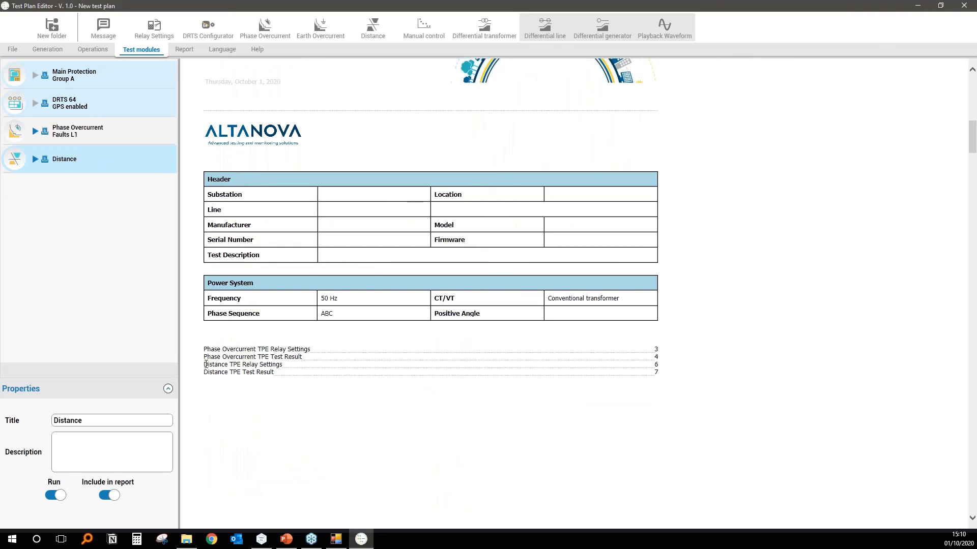
{"action": "left_click_drag", "start_coordinate": [204, 365], "coordinate": [656, 380]}
{"action": "left_click", "coordinate": [284, 369]}
Exclude the Distance test from the report, include it again, and check the table of contents.
{"action": "left_click", "coordinate": [45, 158]}
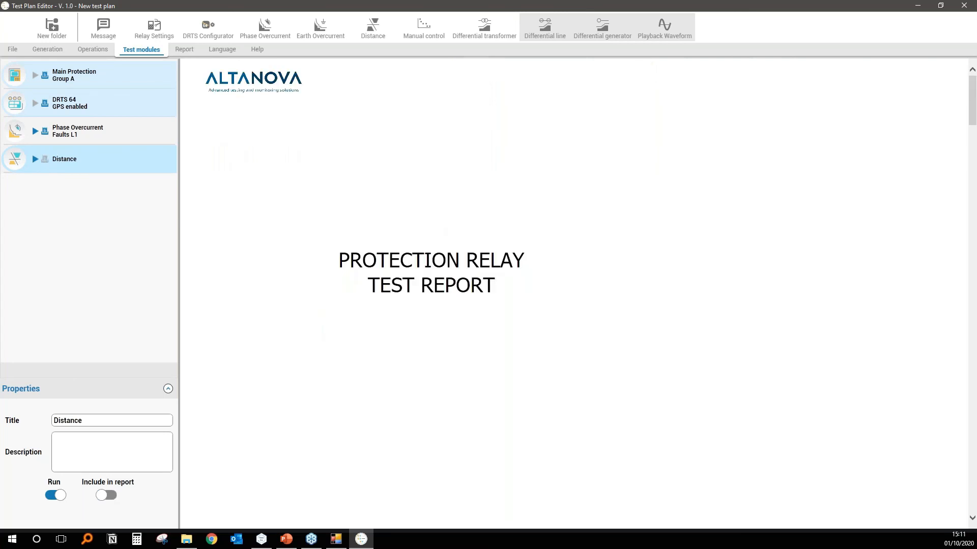
{"action": "left_click", "coordinate": [109, 496]}
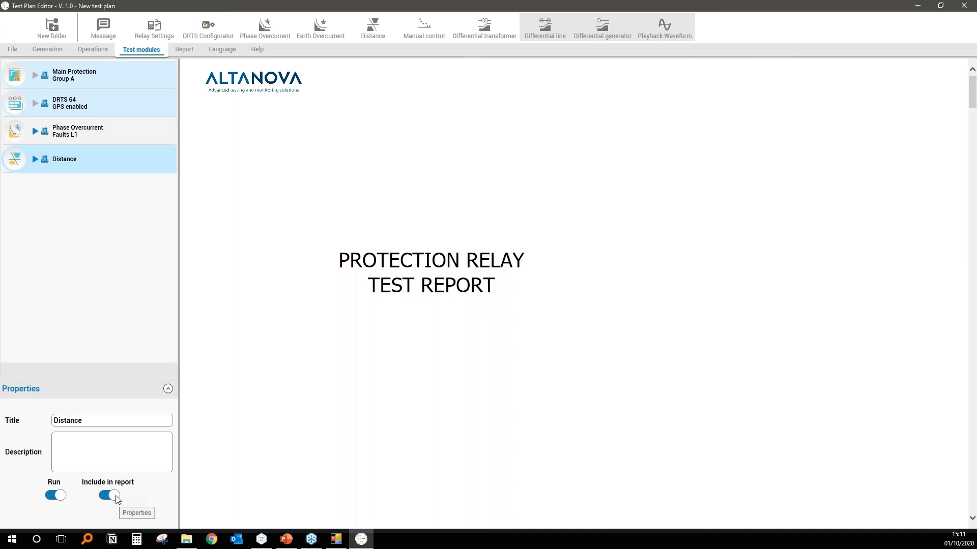
{"action": "left_click", "coordinate": [112, 498]}
{"action": "scroll", "coordinate": [290, 441], "scroll_direction": "down", "scroll_amount": 10}
{"action": "scroll", "coordinate": [290, 441], "scroll_direction": "up", "scroll_amount": 4}
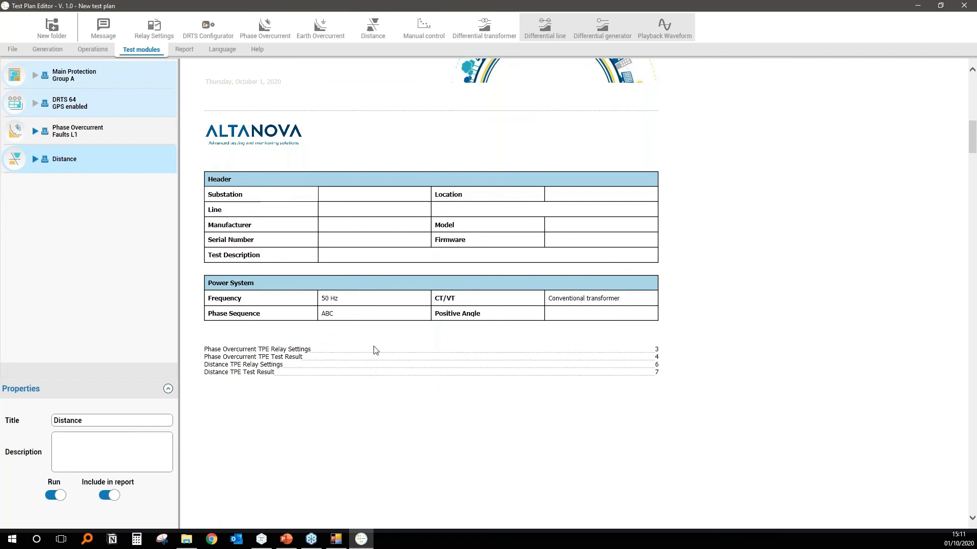
Turn off the Cover in the report's print options and apply the change.
{"action": "left_click", "coordinate": [185, 49]}
{"action": "left_click", "coordinate": [54, 29]}
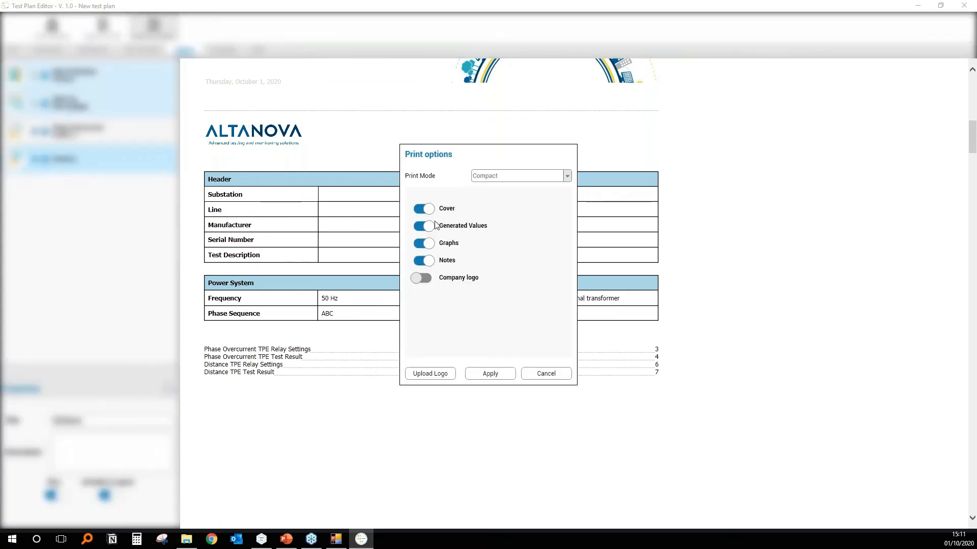
{"action": "left_click", "coordinate": [424, 209]}
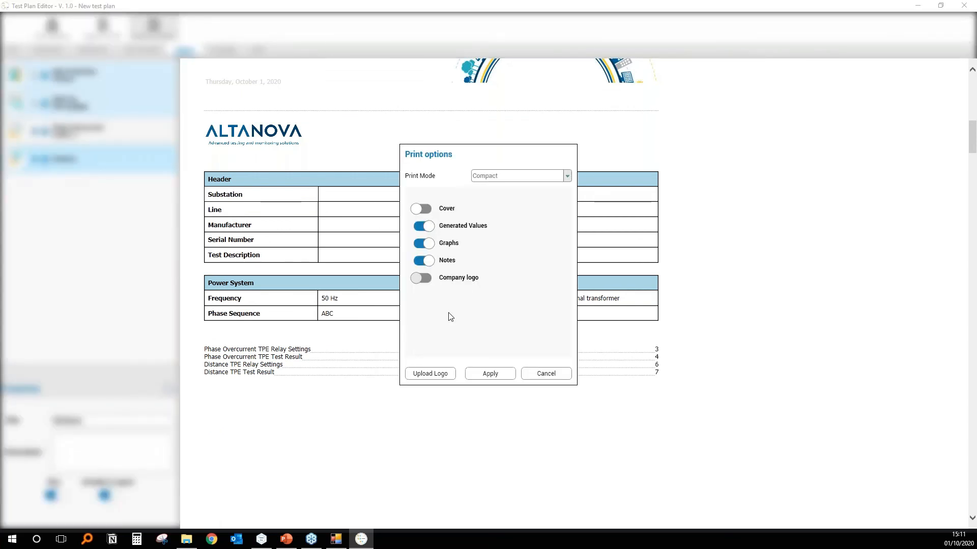
{"action": "left_click", "coordinate": [489, 375]}
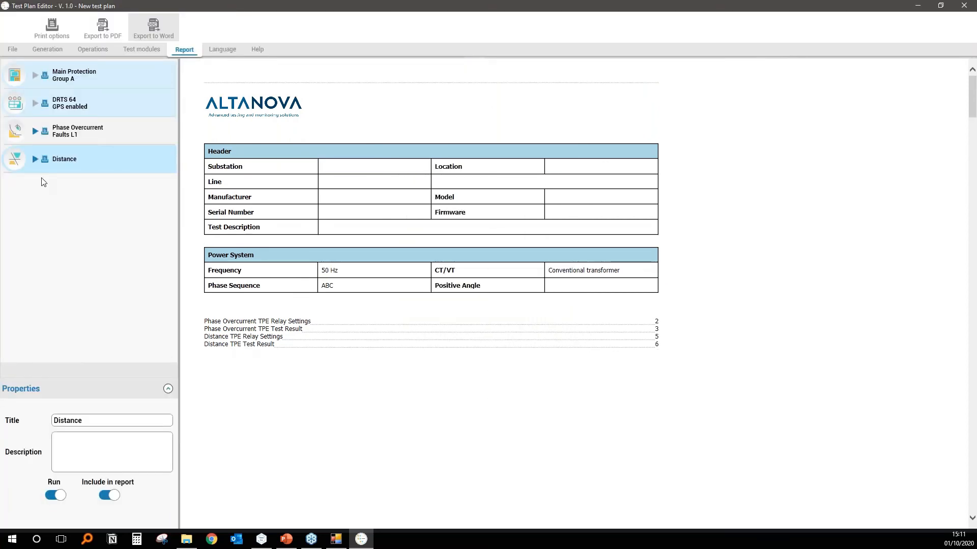
Exclude the Distance test from the coverless report, and include it again.
{"action": "left_click", "coordinate": [116, 498]}
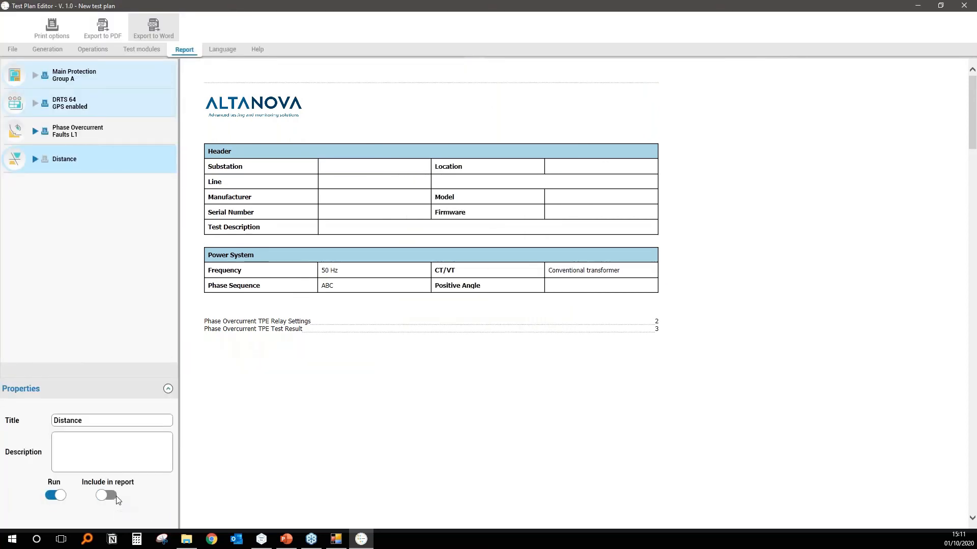
{"action": "left_click", "coordinate": [103, 496]}
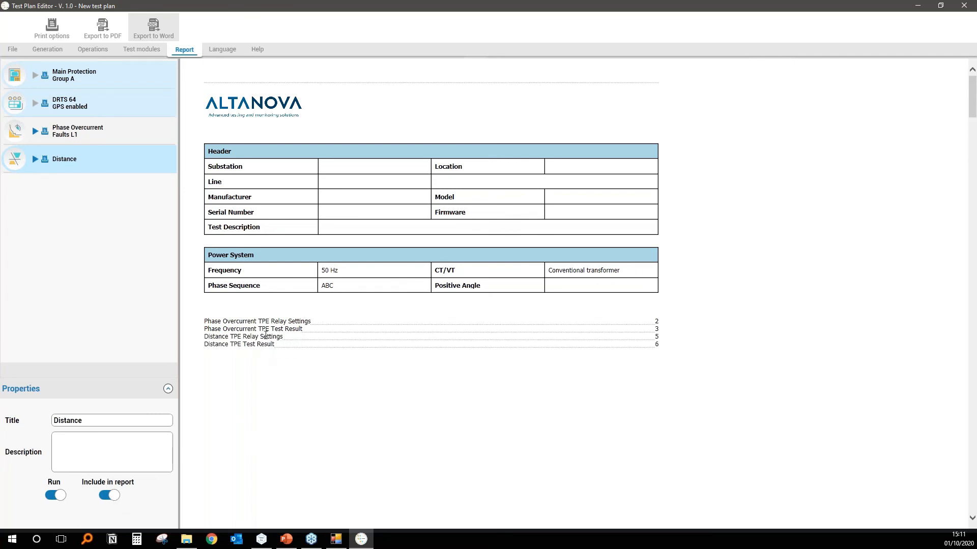
Examine the overcurrent relay settings and test result pages, followed by the distance settings and test result pages of the report.
{"action": "scroll", "coordinate": [288, 397], "scroll_direction": "down", "scroll_amount": 20}
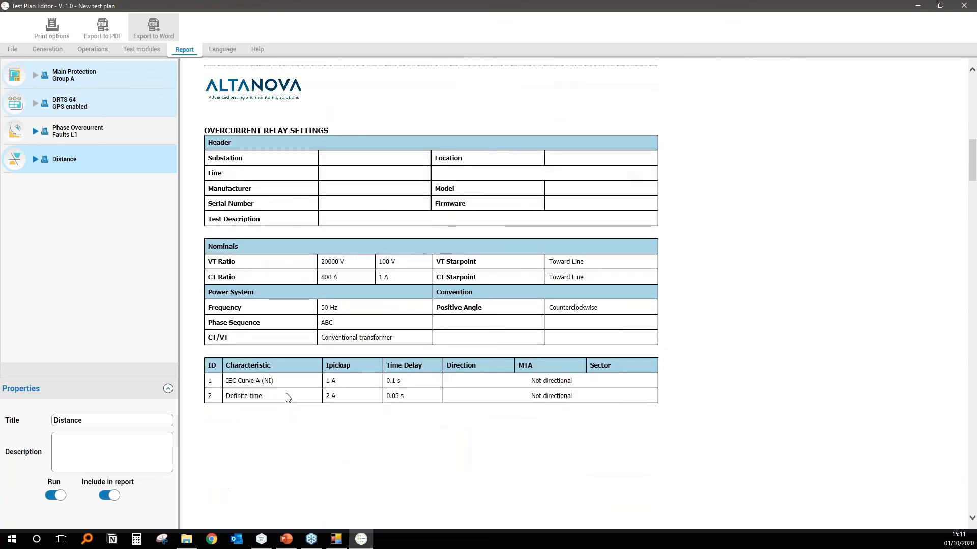
{"action": "scroll", "coordinate": [288, 397], "scroll_direction": "down", "scroll_amount": 4}
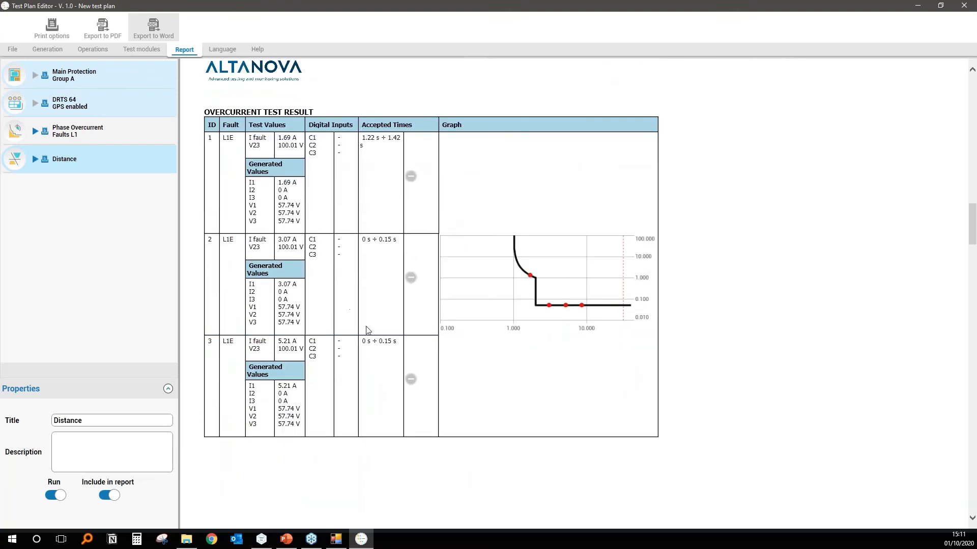
{"action": "scroll", "coordinate": [362, 283], "scroll_direction": "down", "scroll_amount": 6}
{"action": "scroll", "coordinate": [366, 324], "scroll_direction": "up", "scroll_amount": 3}
{"action": "scroll", "coordinate": [365, 323], "scroll_direction": "down", "scroll_amount": 5}
{"action": "scroll", "coordinate": [365, 324], "scroll_direction": "up", "scroll_amount": 1}
{"action": "scroll", "coordinate": [365, 324], "scroll_direction": "down", "scroll_amount": 2}
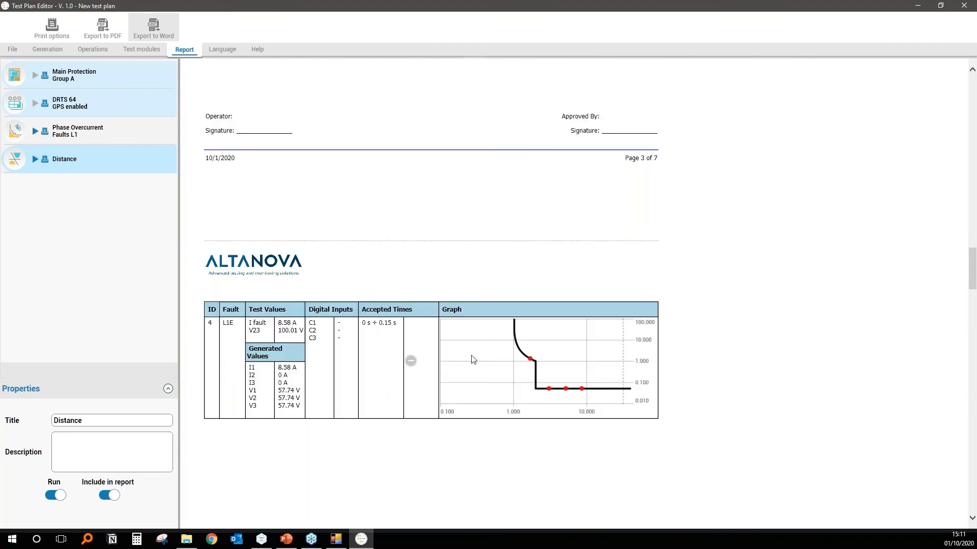
{"action": "scroll", "coordinate": [473, 360], "scroll_direction": "down", "scroll_amount": 12}
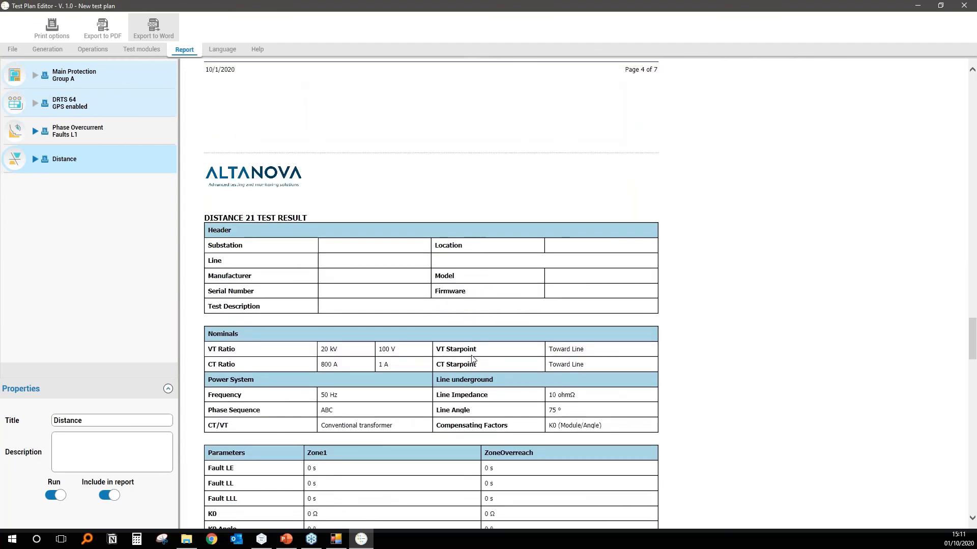
{"action": "scroll", "coordinate": [473, 359], "scroll_direction": "down", "scroll_amount": 10}
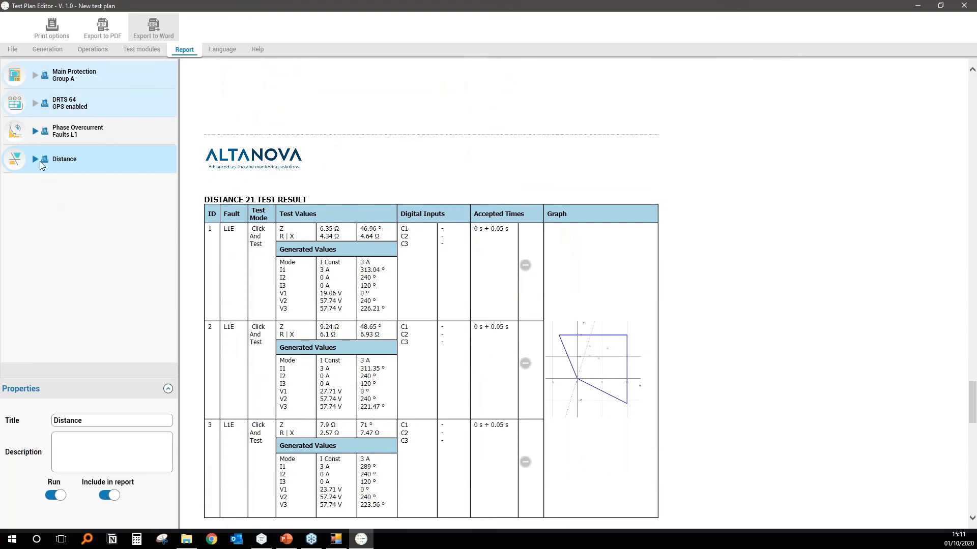
Exclude the Distance test from the report and review the remaining pages and table of contents.
{"action": "left_click", "coordinate": [115, 493]}
{"action": "scroll", "coordinate": [351, 455], "scroll_direction": "down", "scroll_amount": 20}
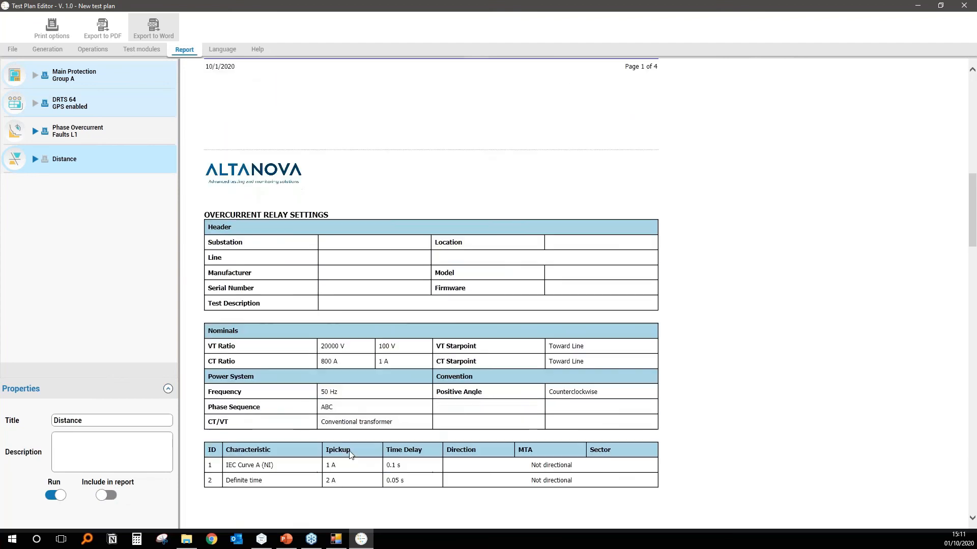
{"action": "scroll", "coordinate": [351, 455], "scroll_direction": "down", "scroll_amount": 15}
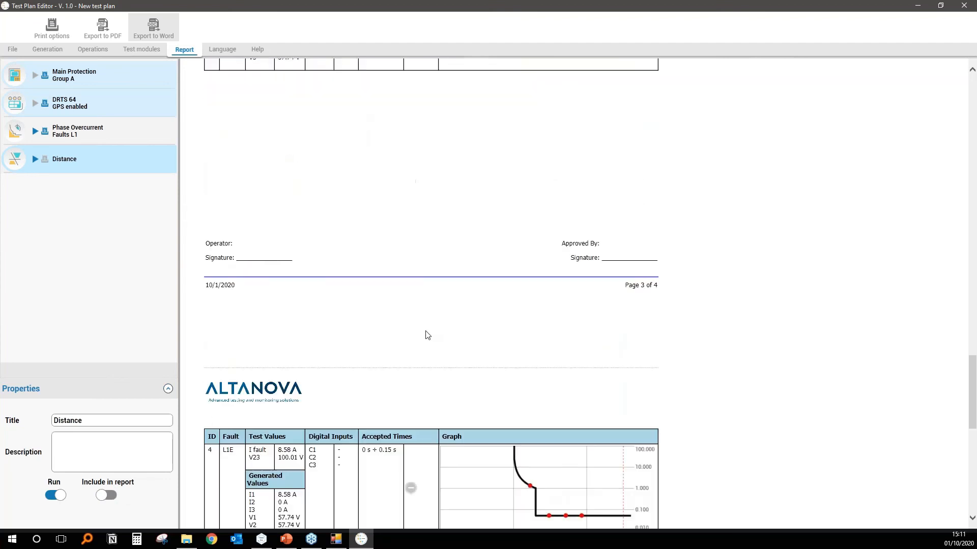
{"action": "scroll", "coordinate": [428, 335], "scroll_direction": "up", "scroll_amount": 20}
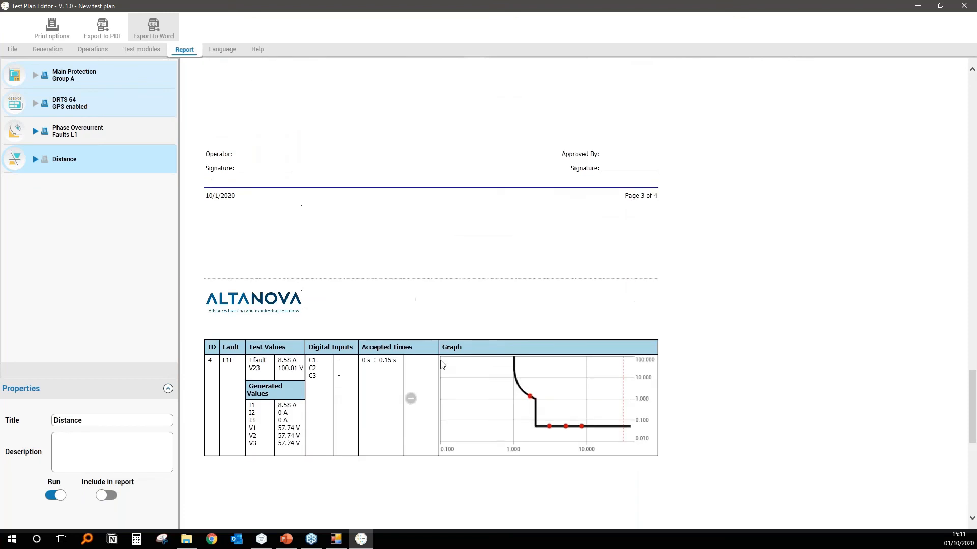
{"action": "scroll", "coordinate": [442, 364], "scroll_direction": "up", "scroll_amount": 10}
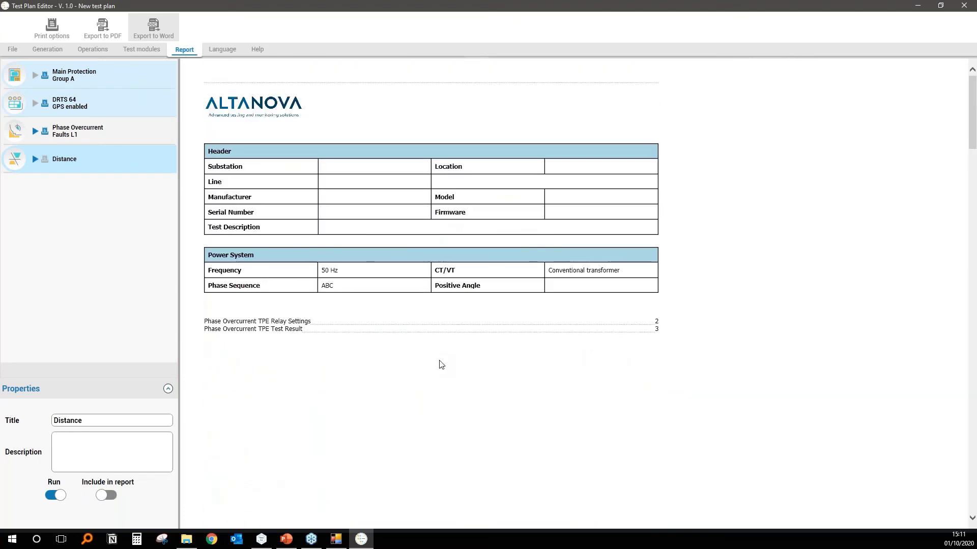